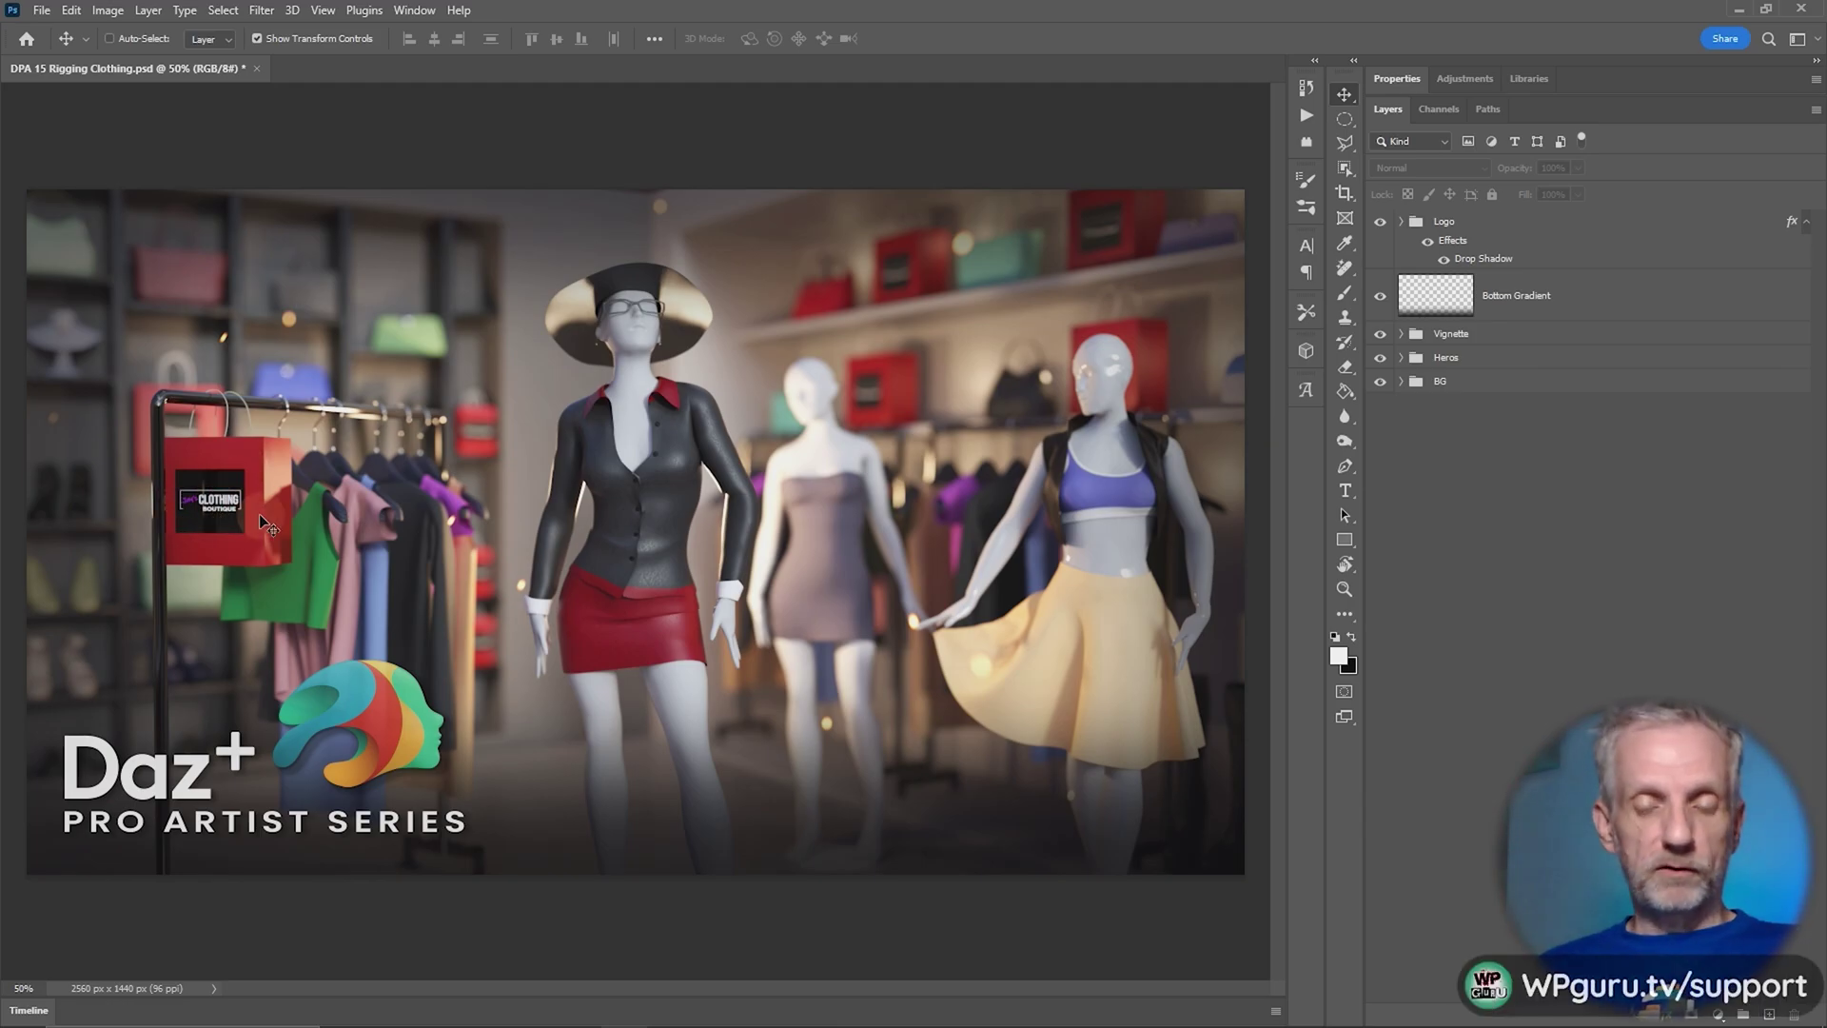
# - Switch from Photoshop to the DAZ Studio window holding Boutique Promo.duf
pyautogui.hotkey('alt', 'Tab')
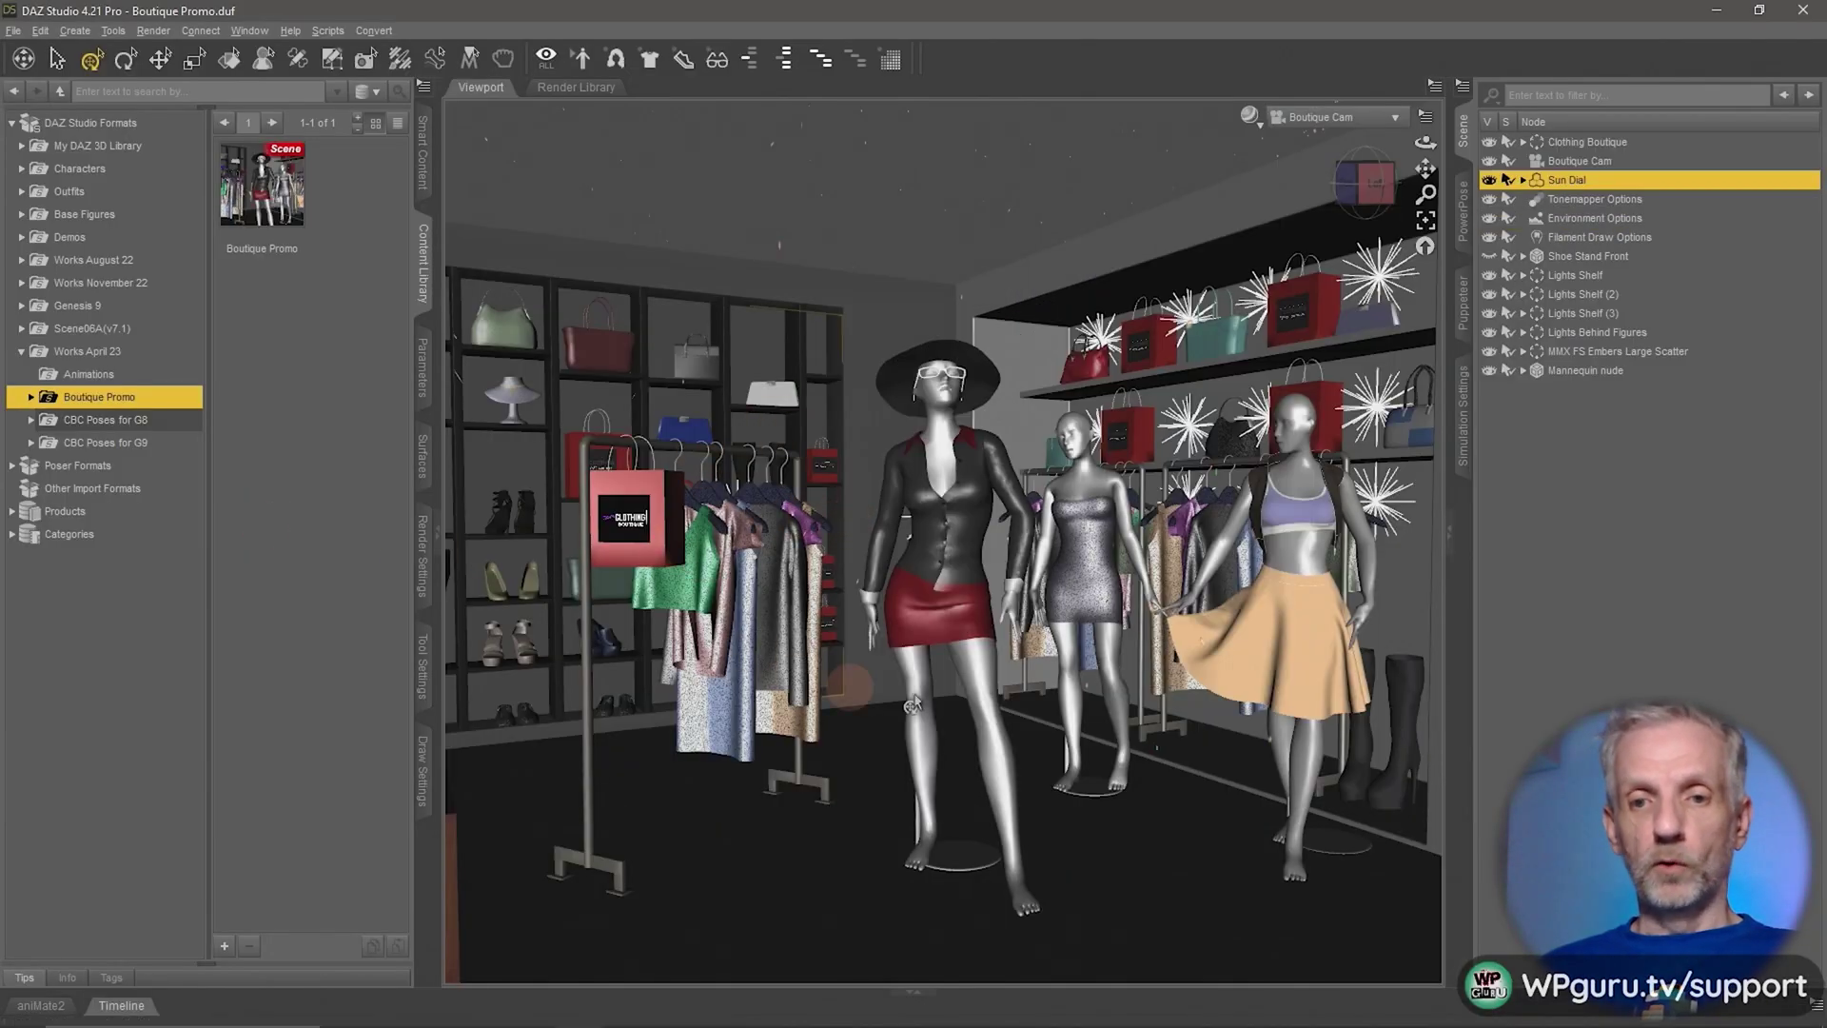
pyautogui.click(1333, 117)
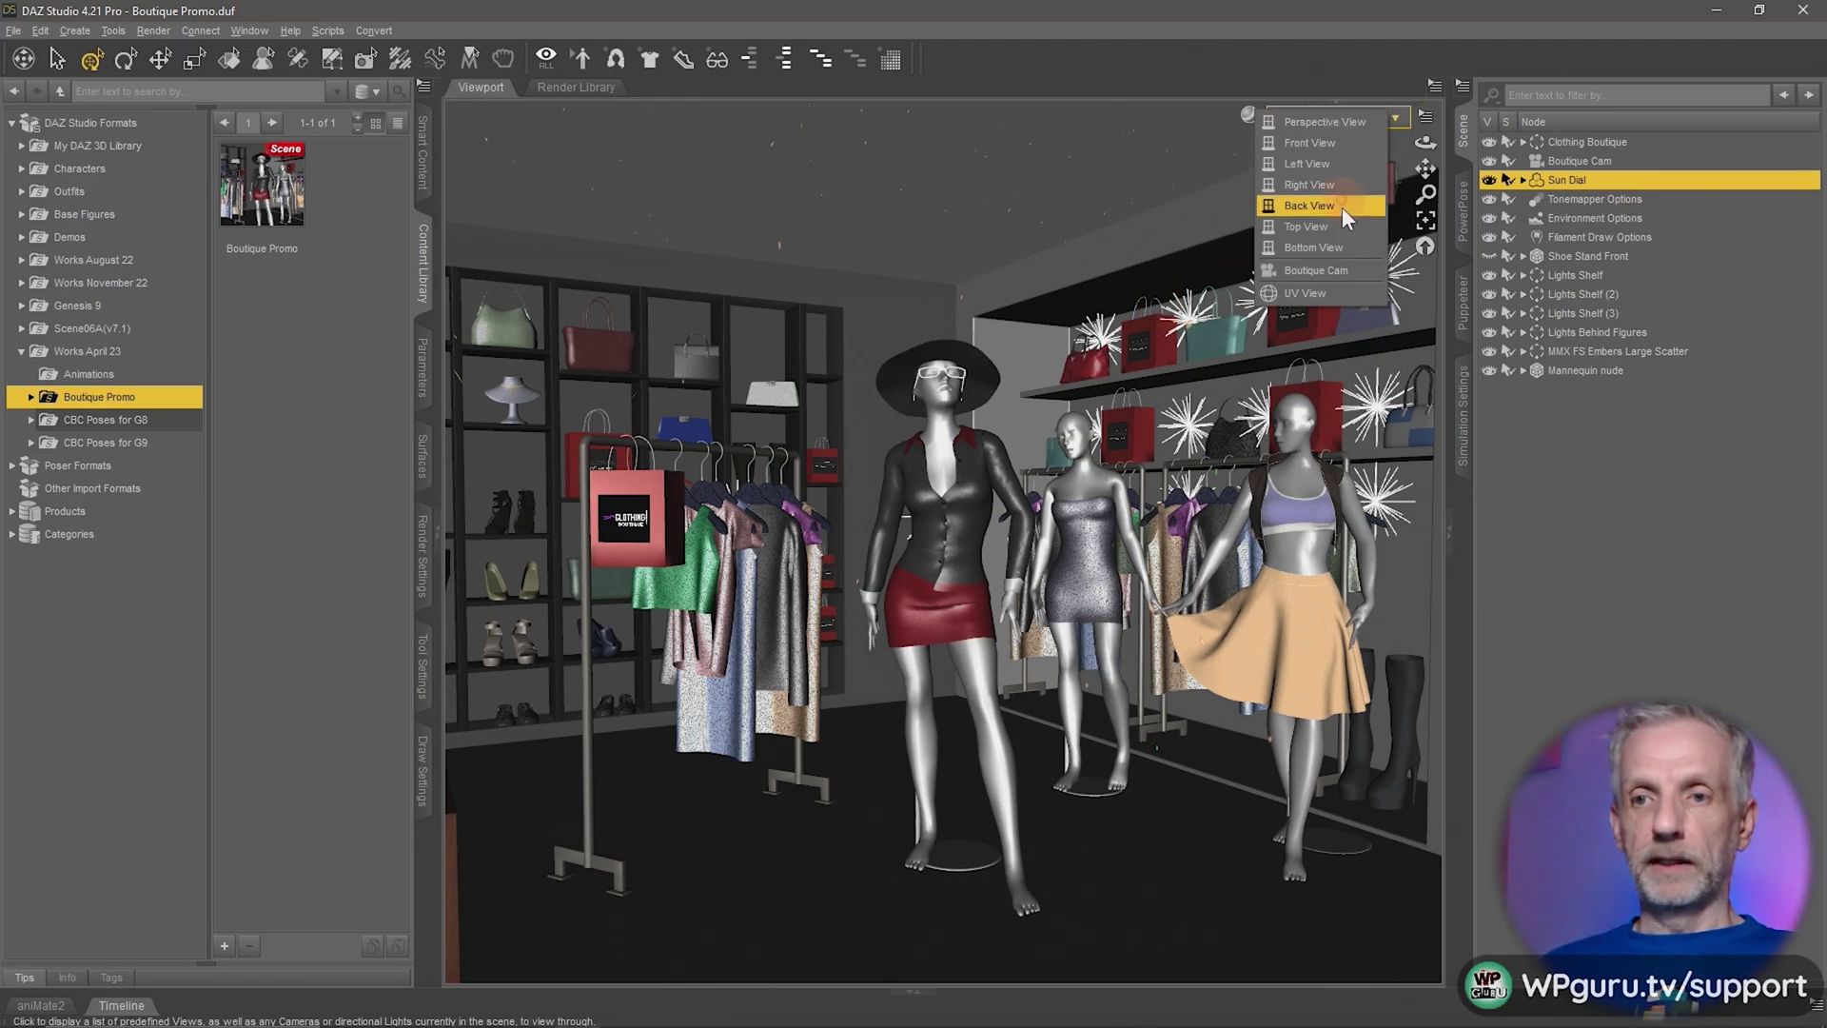
pyautogui.click(1342, 124)
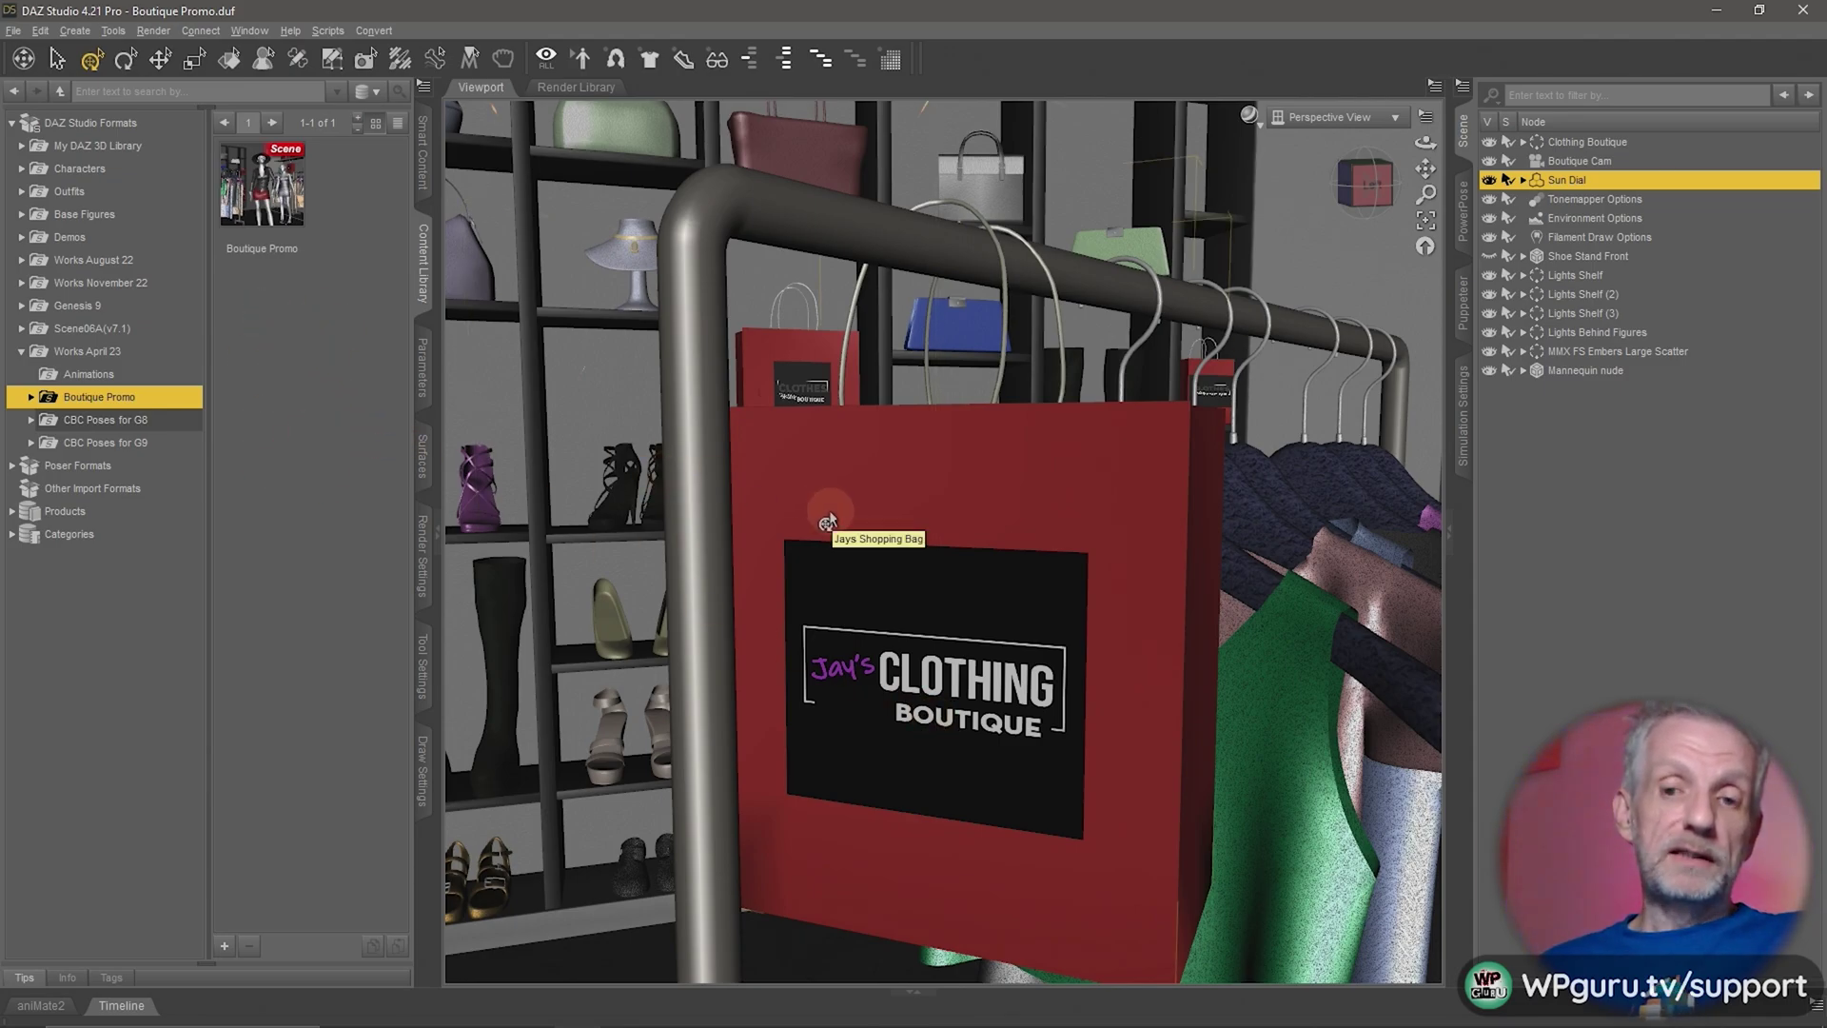
pyautogui.click(1338, 118)
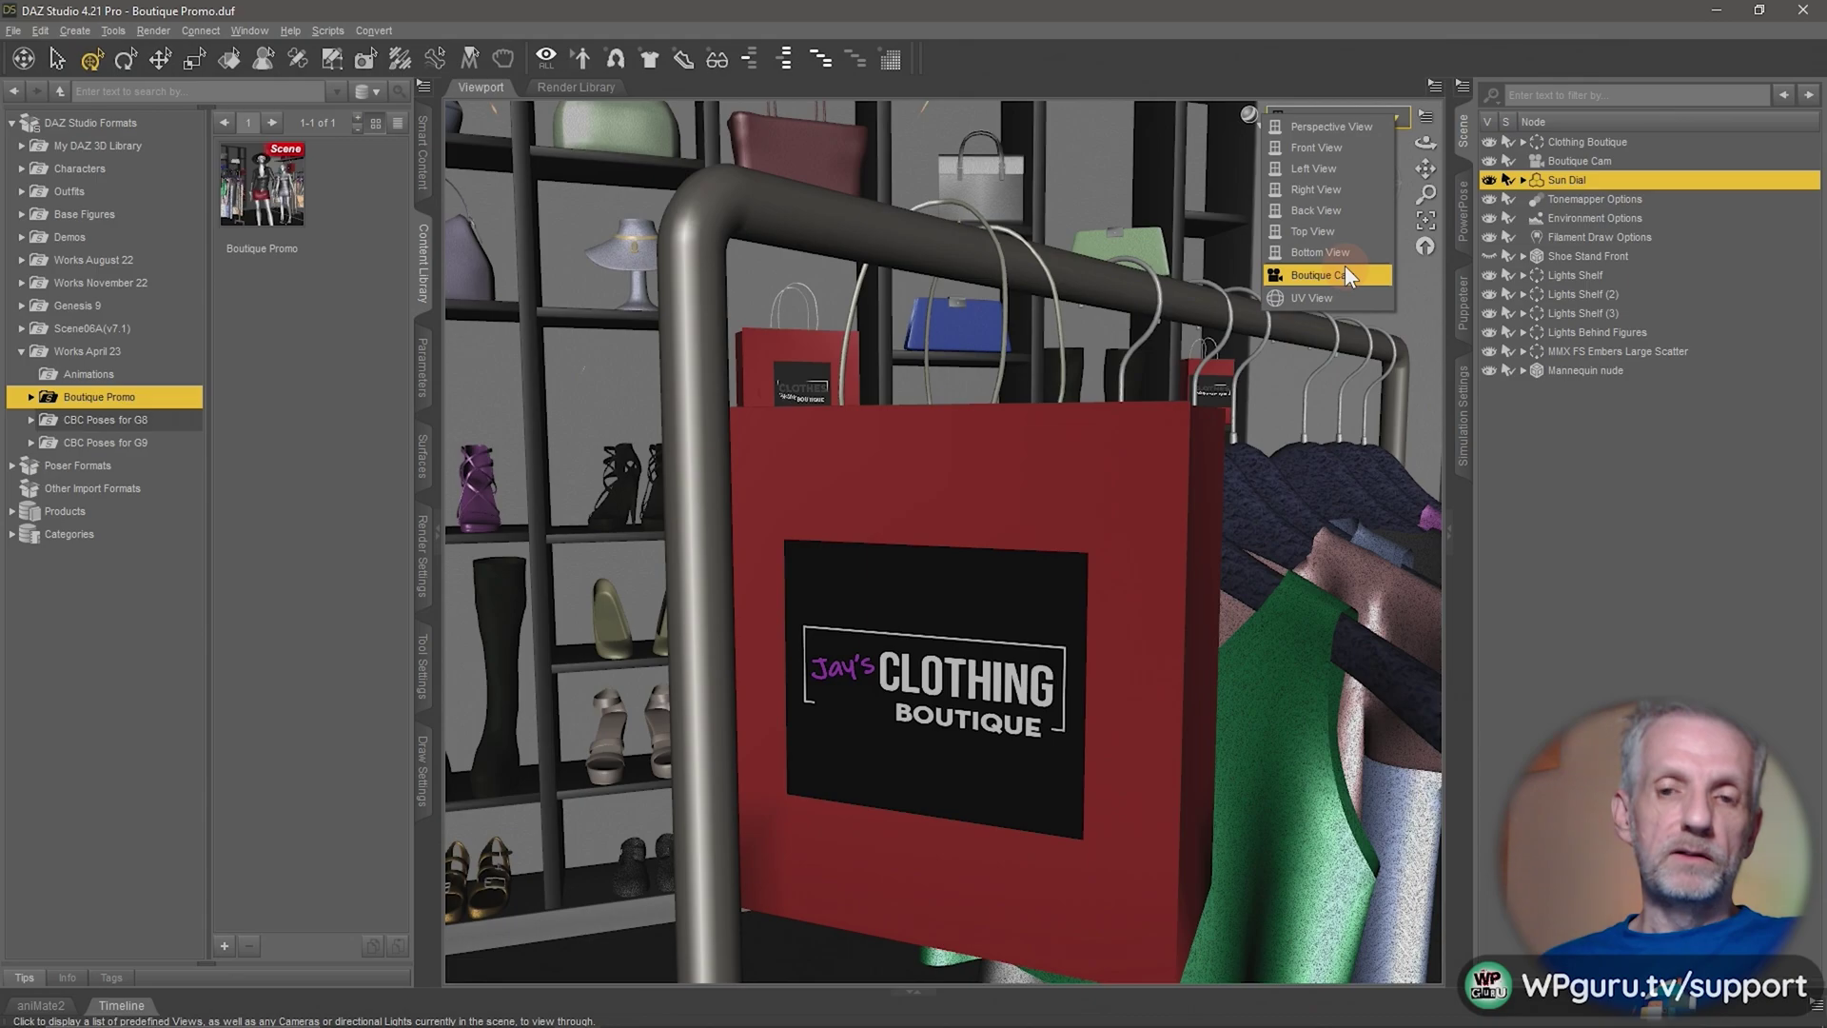
pyautogui.click(1346, 272)
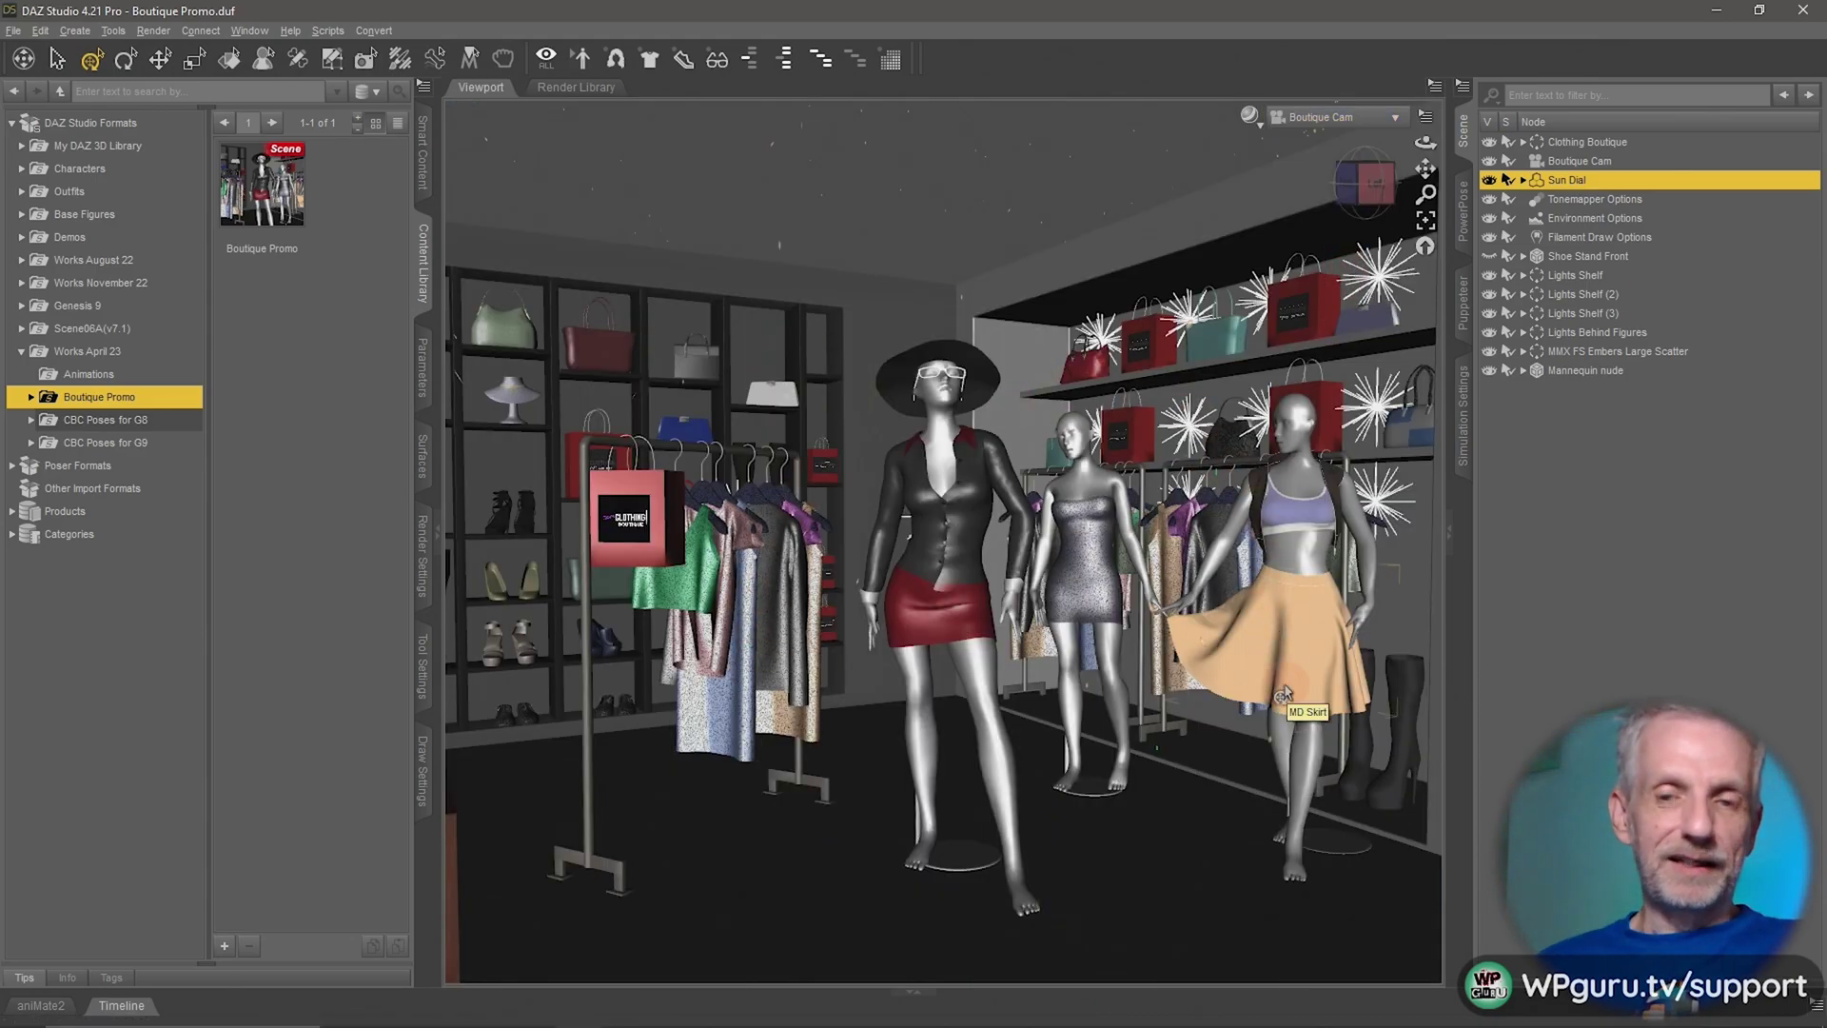
# - Bring up the purchased $22.95 Content Gatherer product page on daz3d.com in Firefox
pyautogui.hotkey('alt', 'Tab')
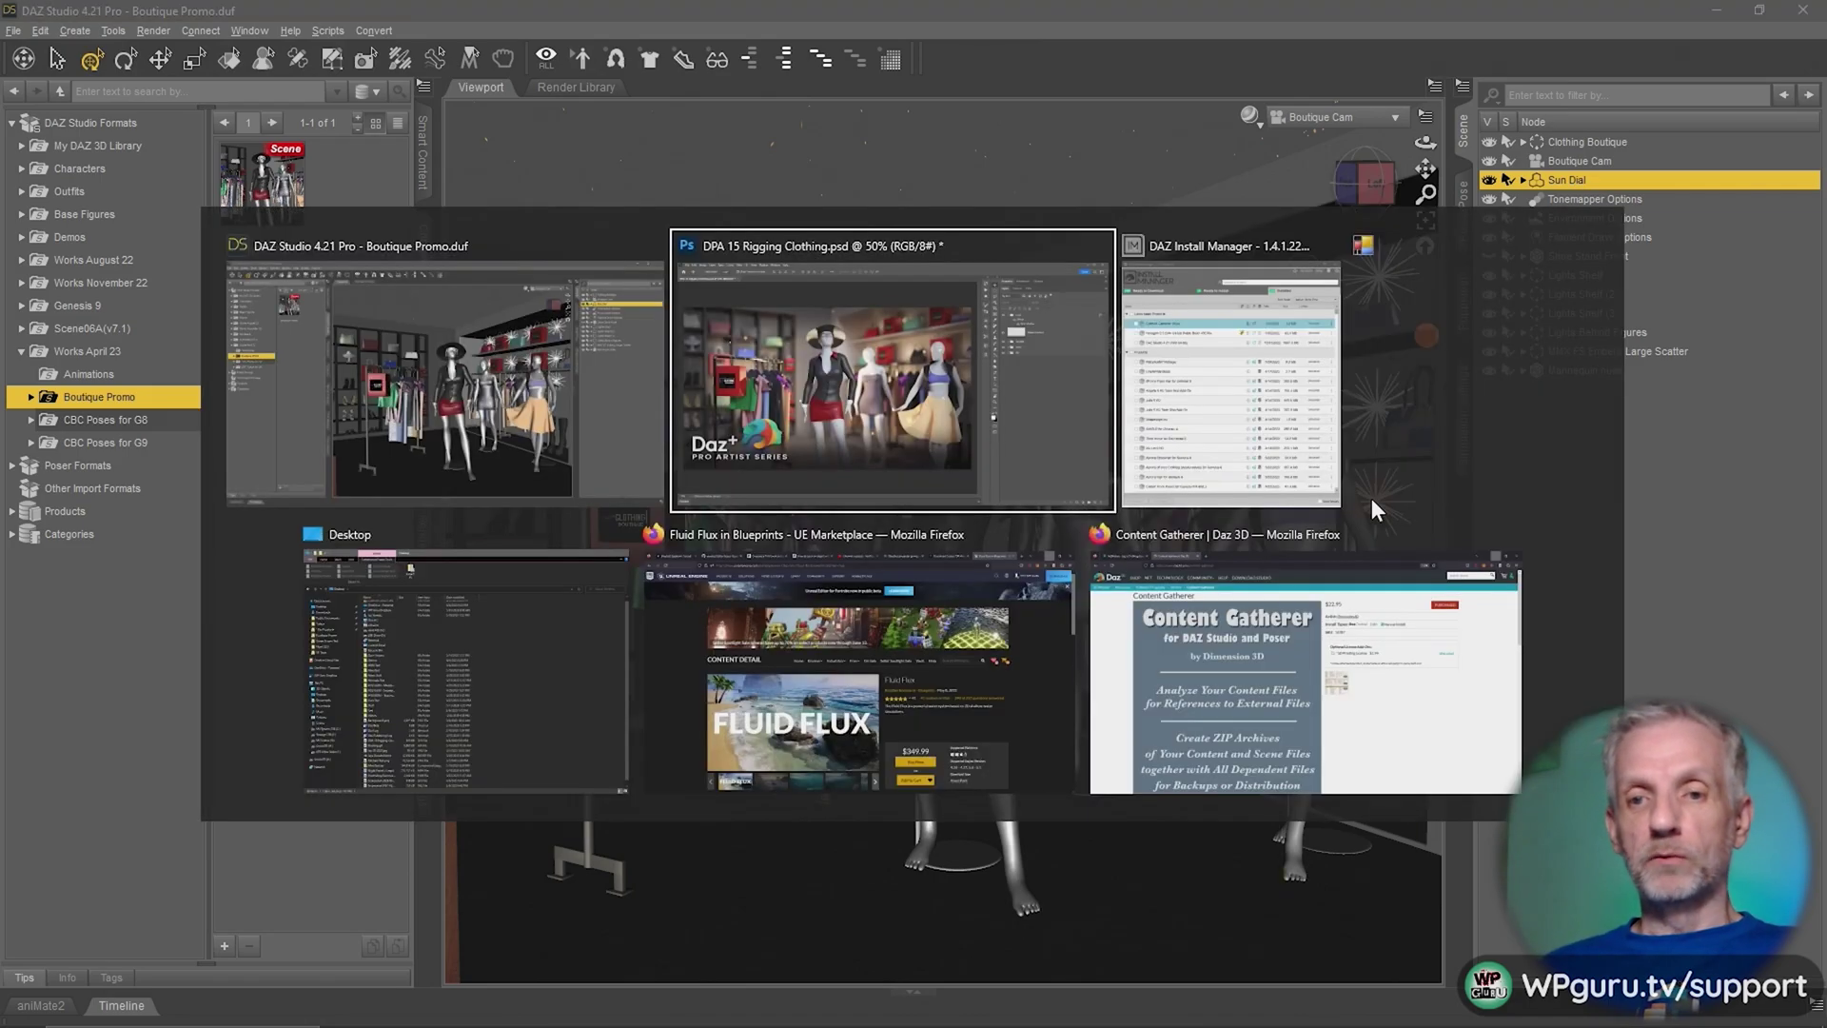
pyautogui.click(1305, 729)
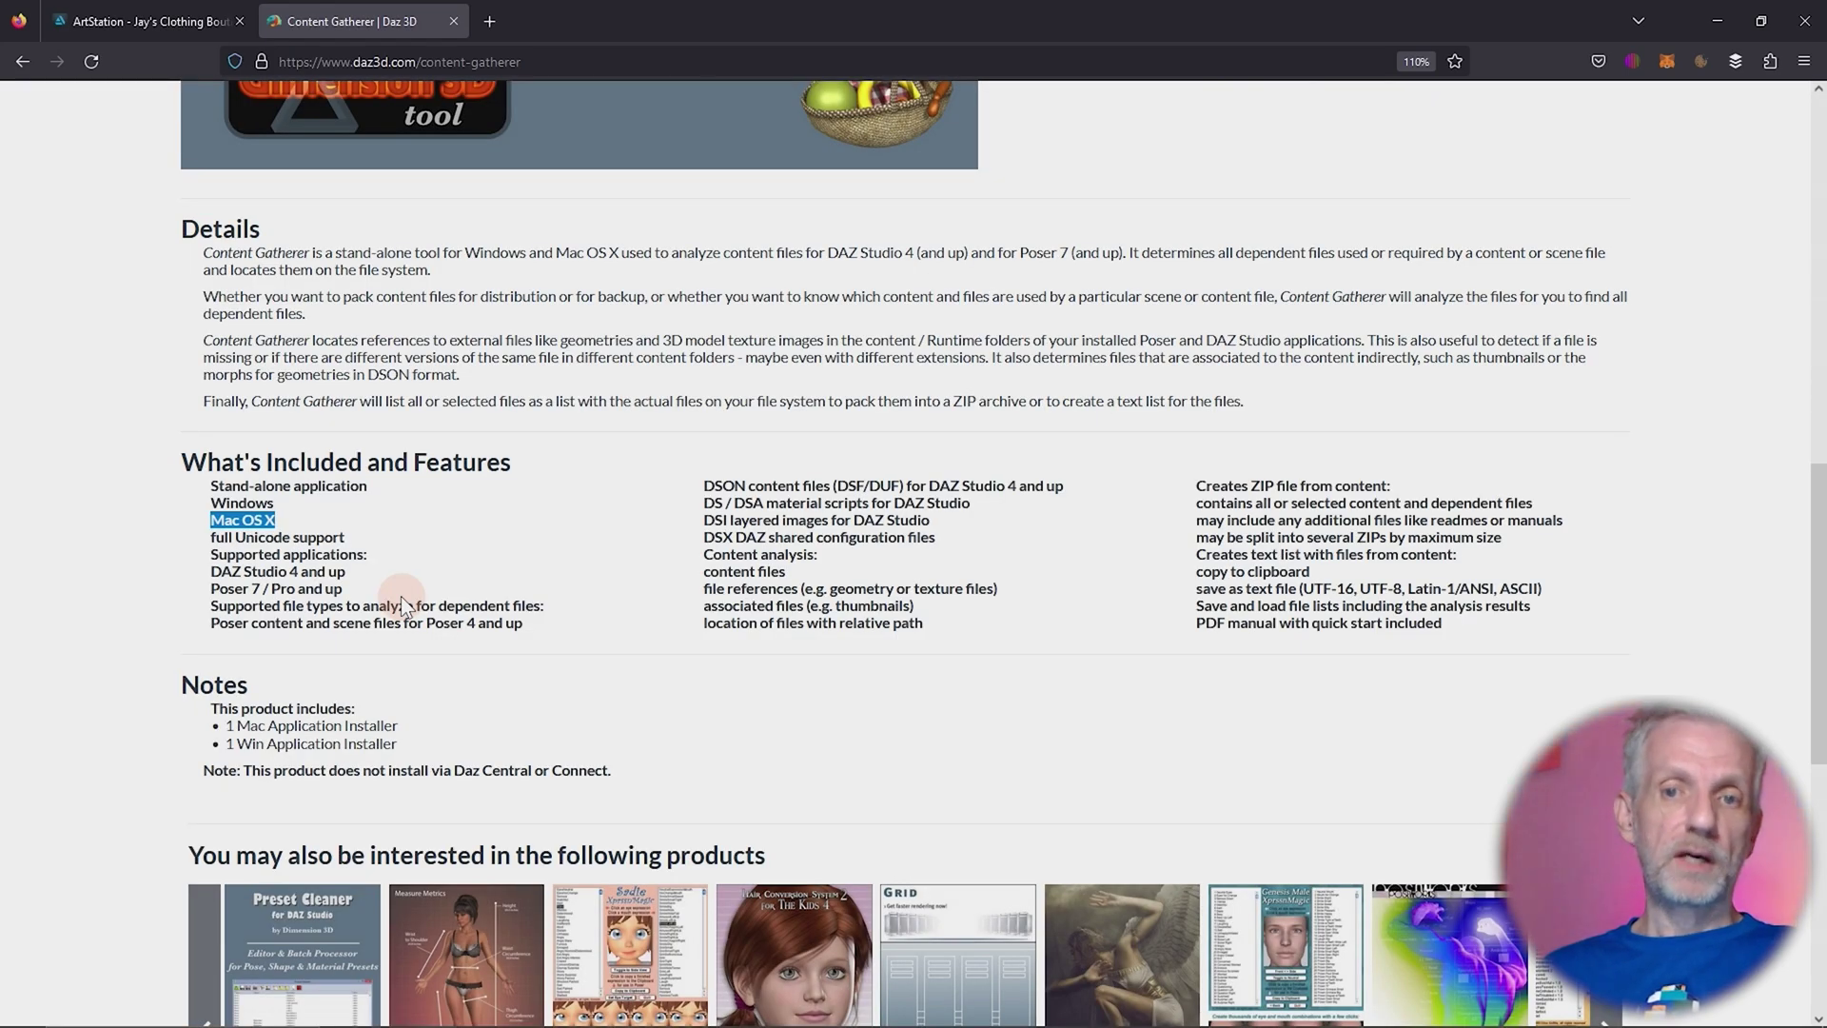
pyautogui.scroll(10, 402, 596)
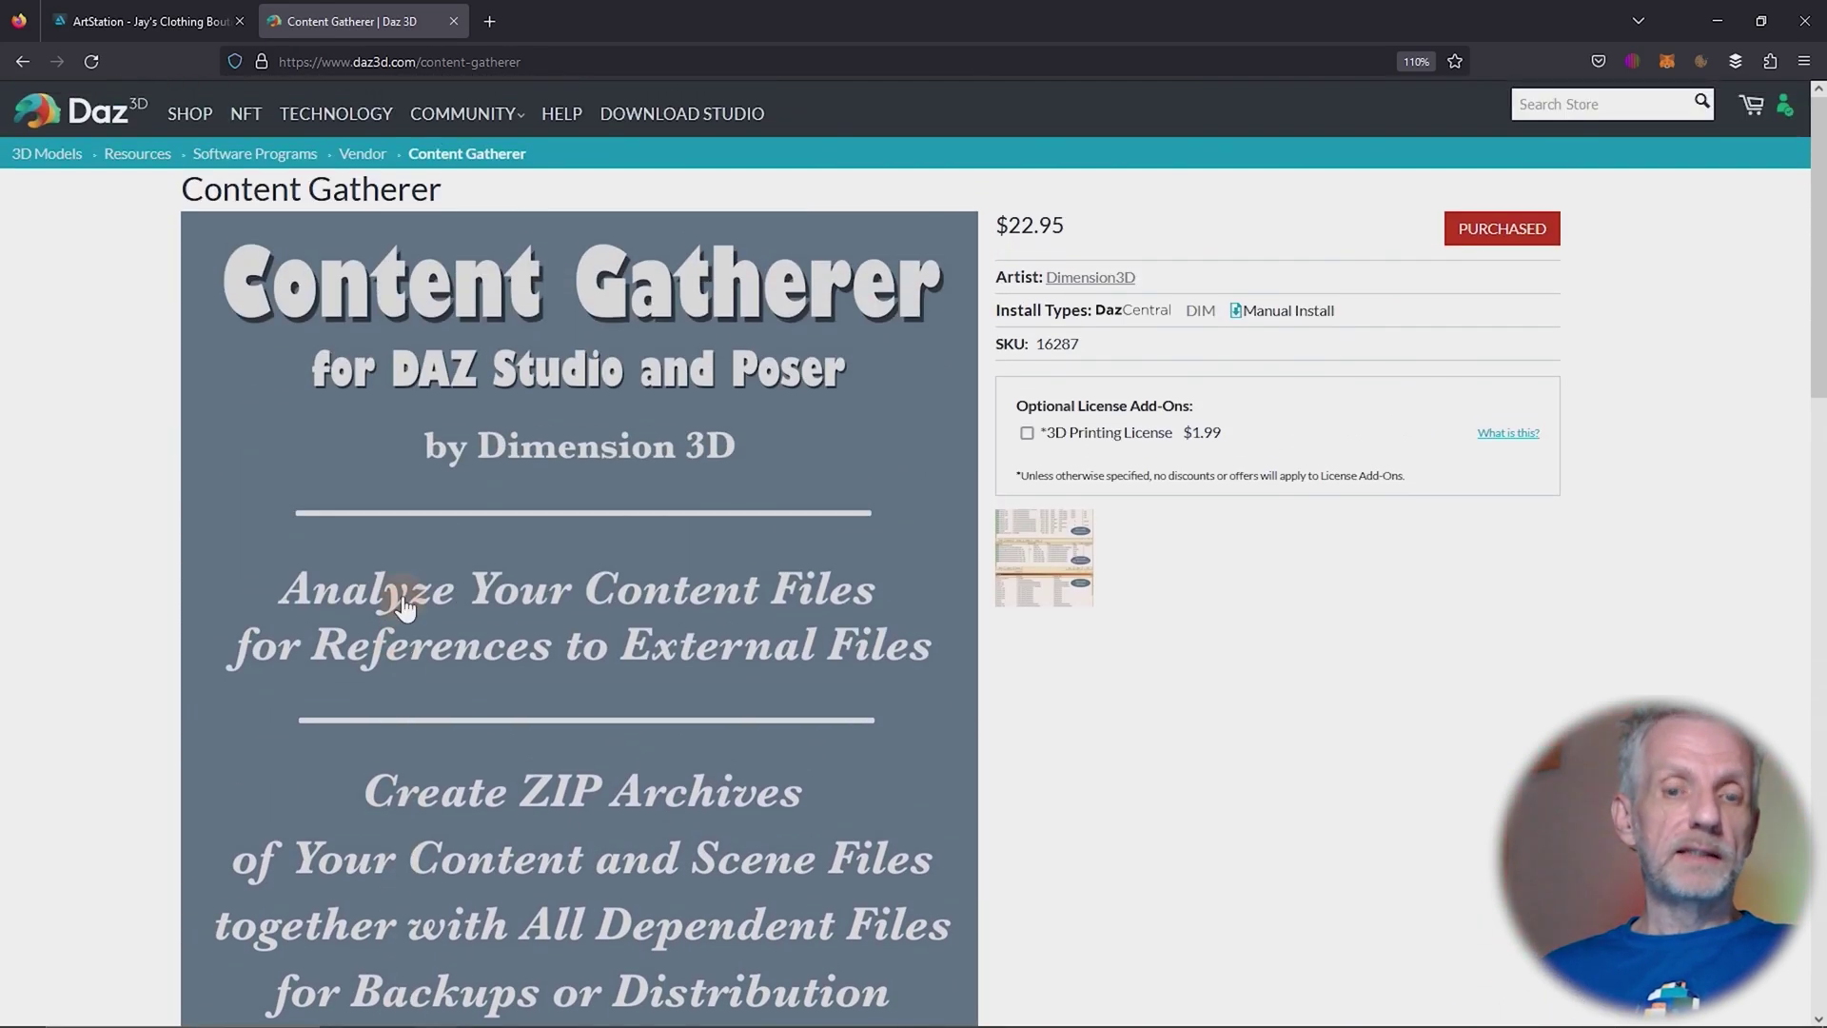
pyautogui.click(1028, 723)
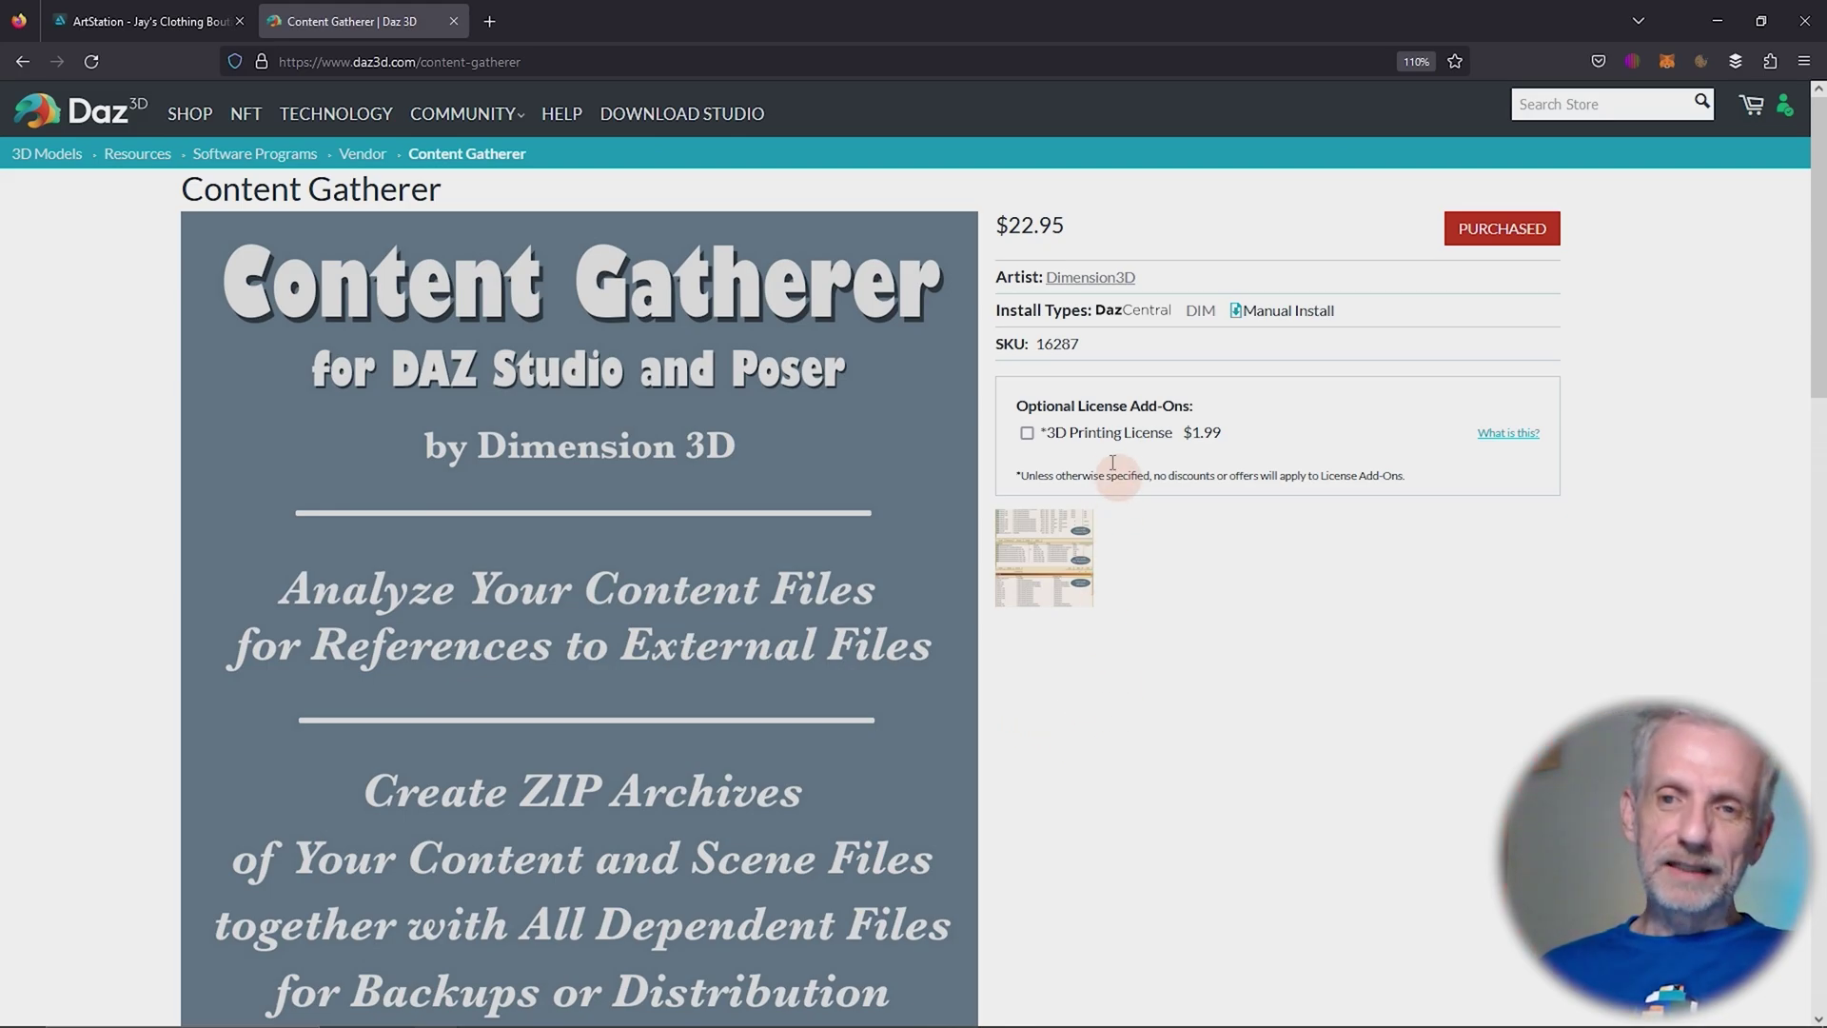
pyautogui.click(1148, 564)
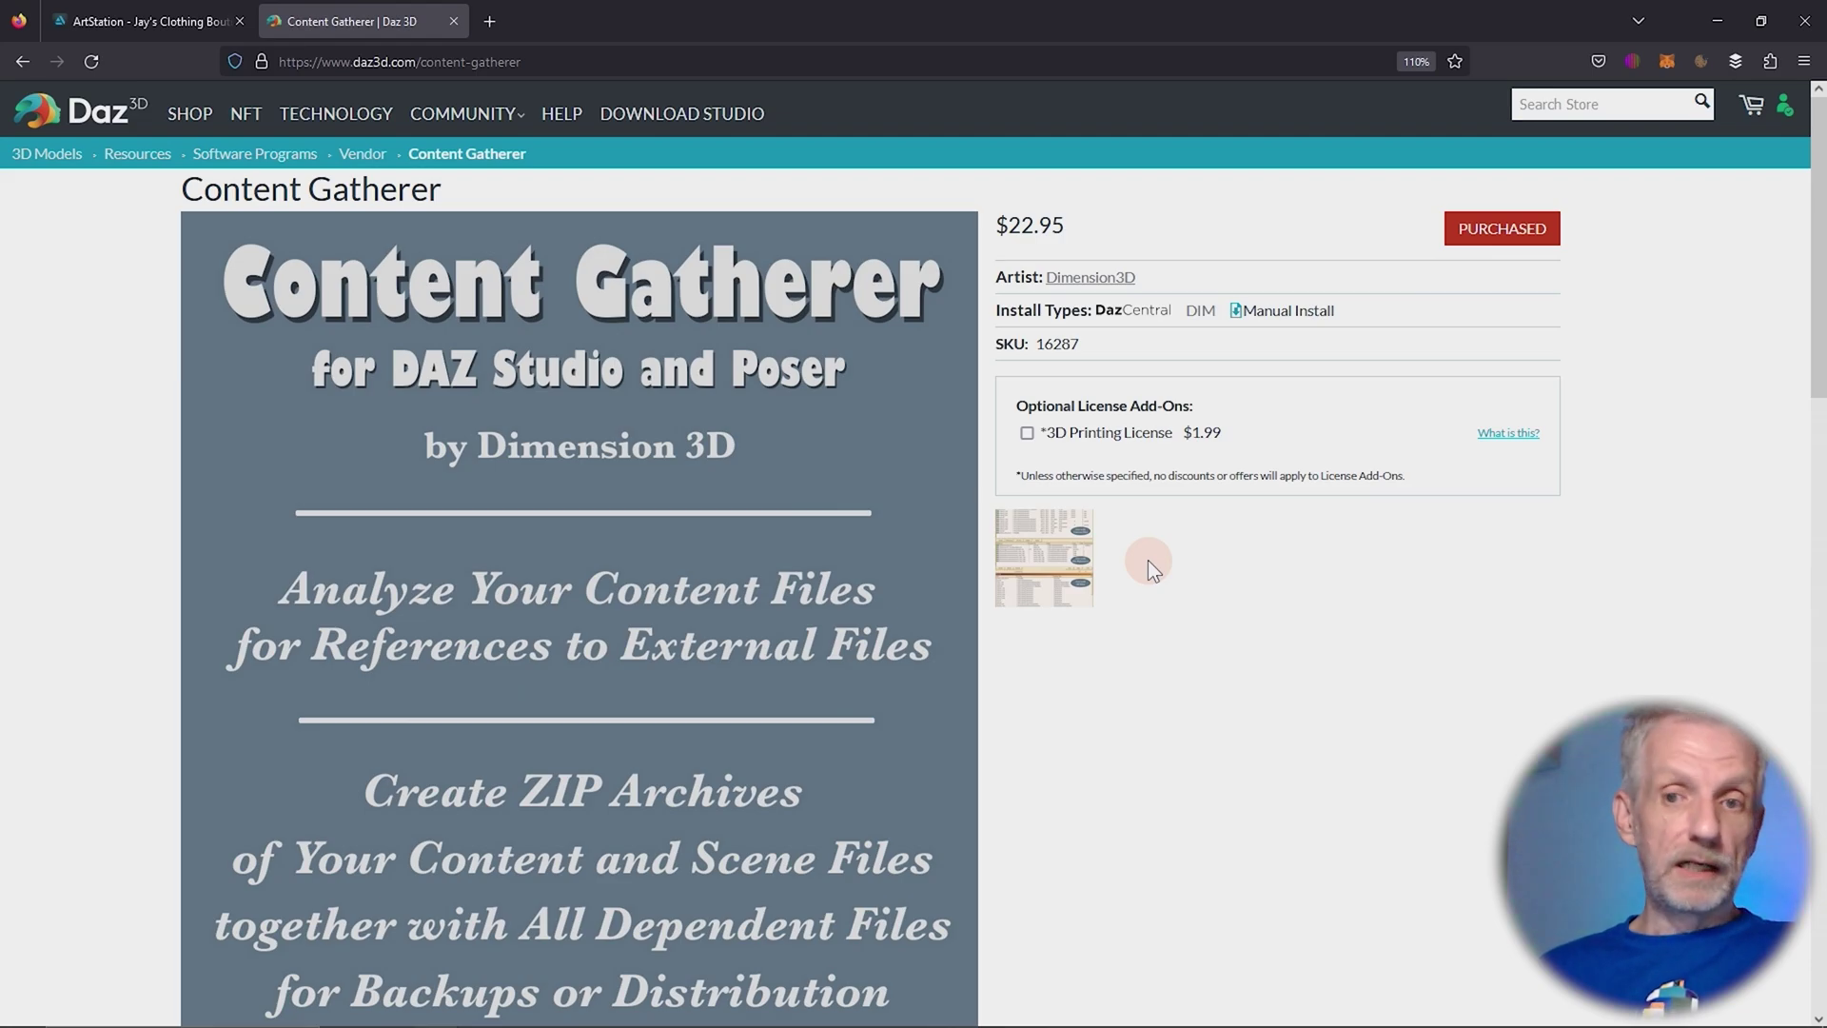
# - Bring DAZ Install Manager forward and focus its installed-products filter
pyautogui.hotkey('alt', 'Tab')
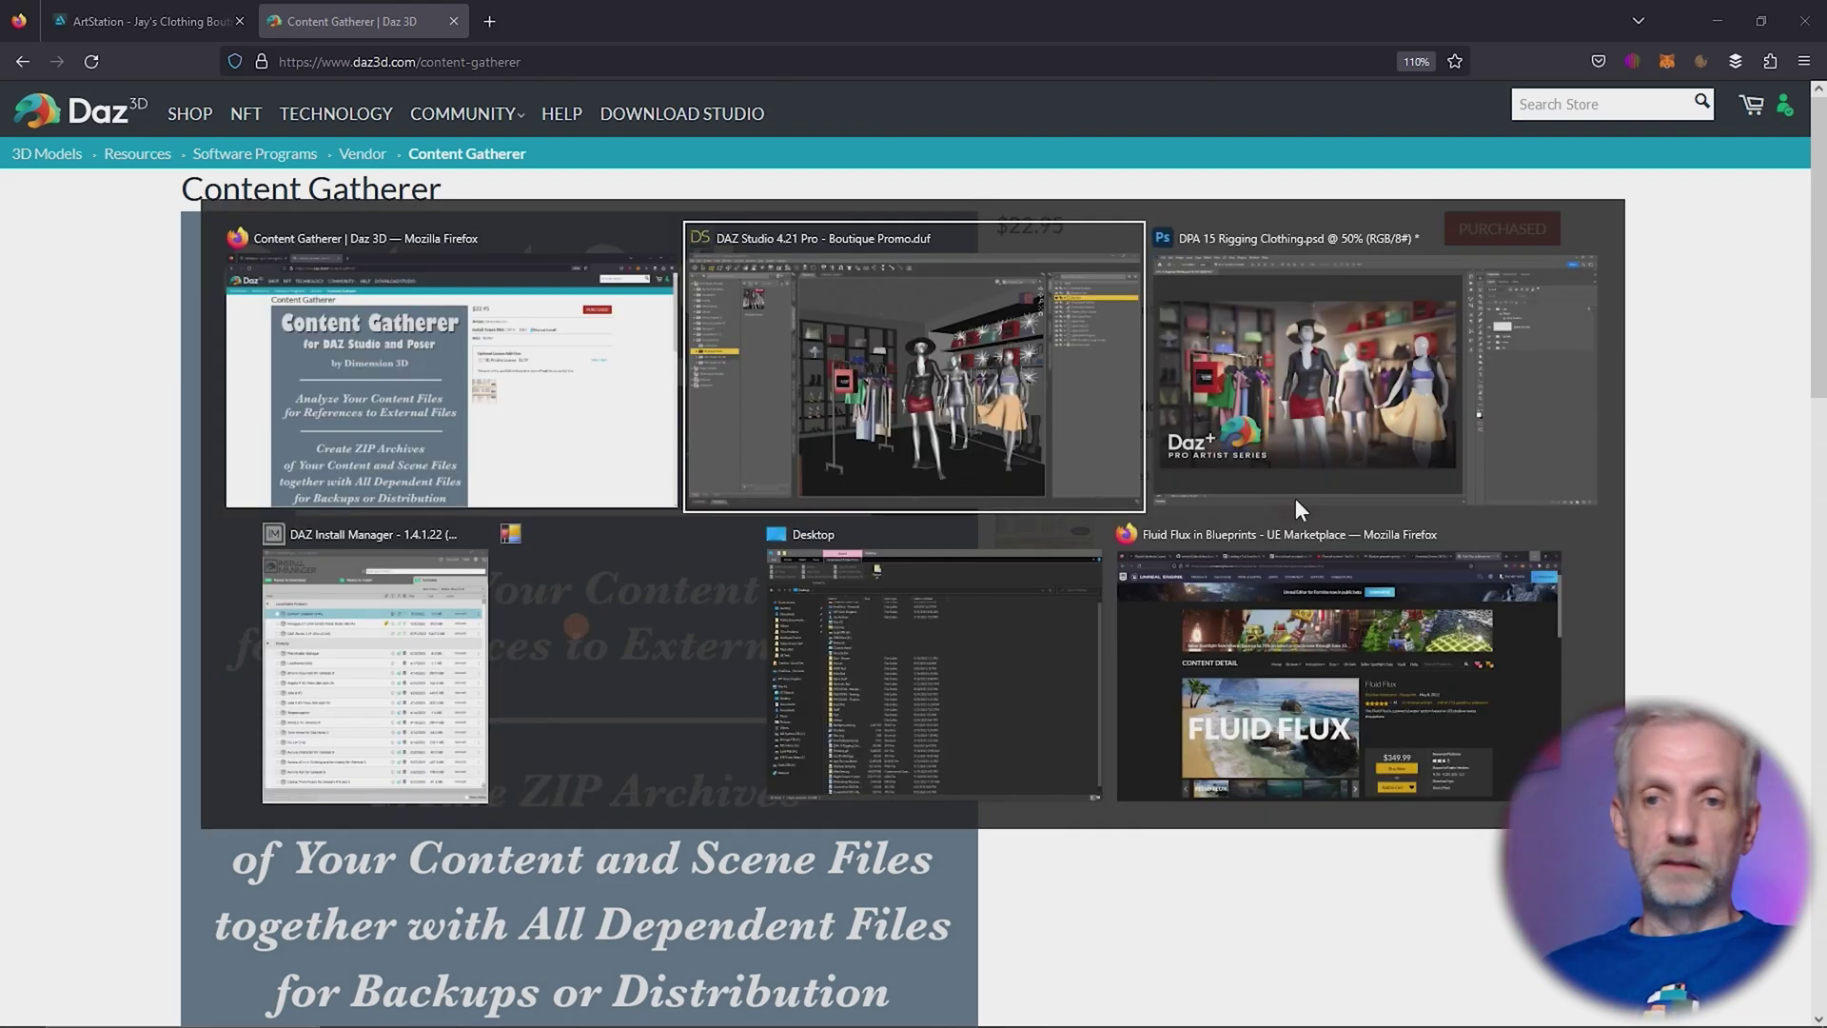
pyautogui.click(317, 664)
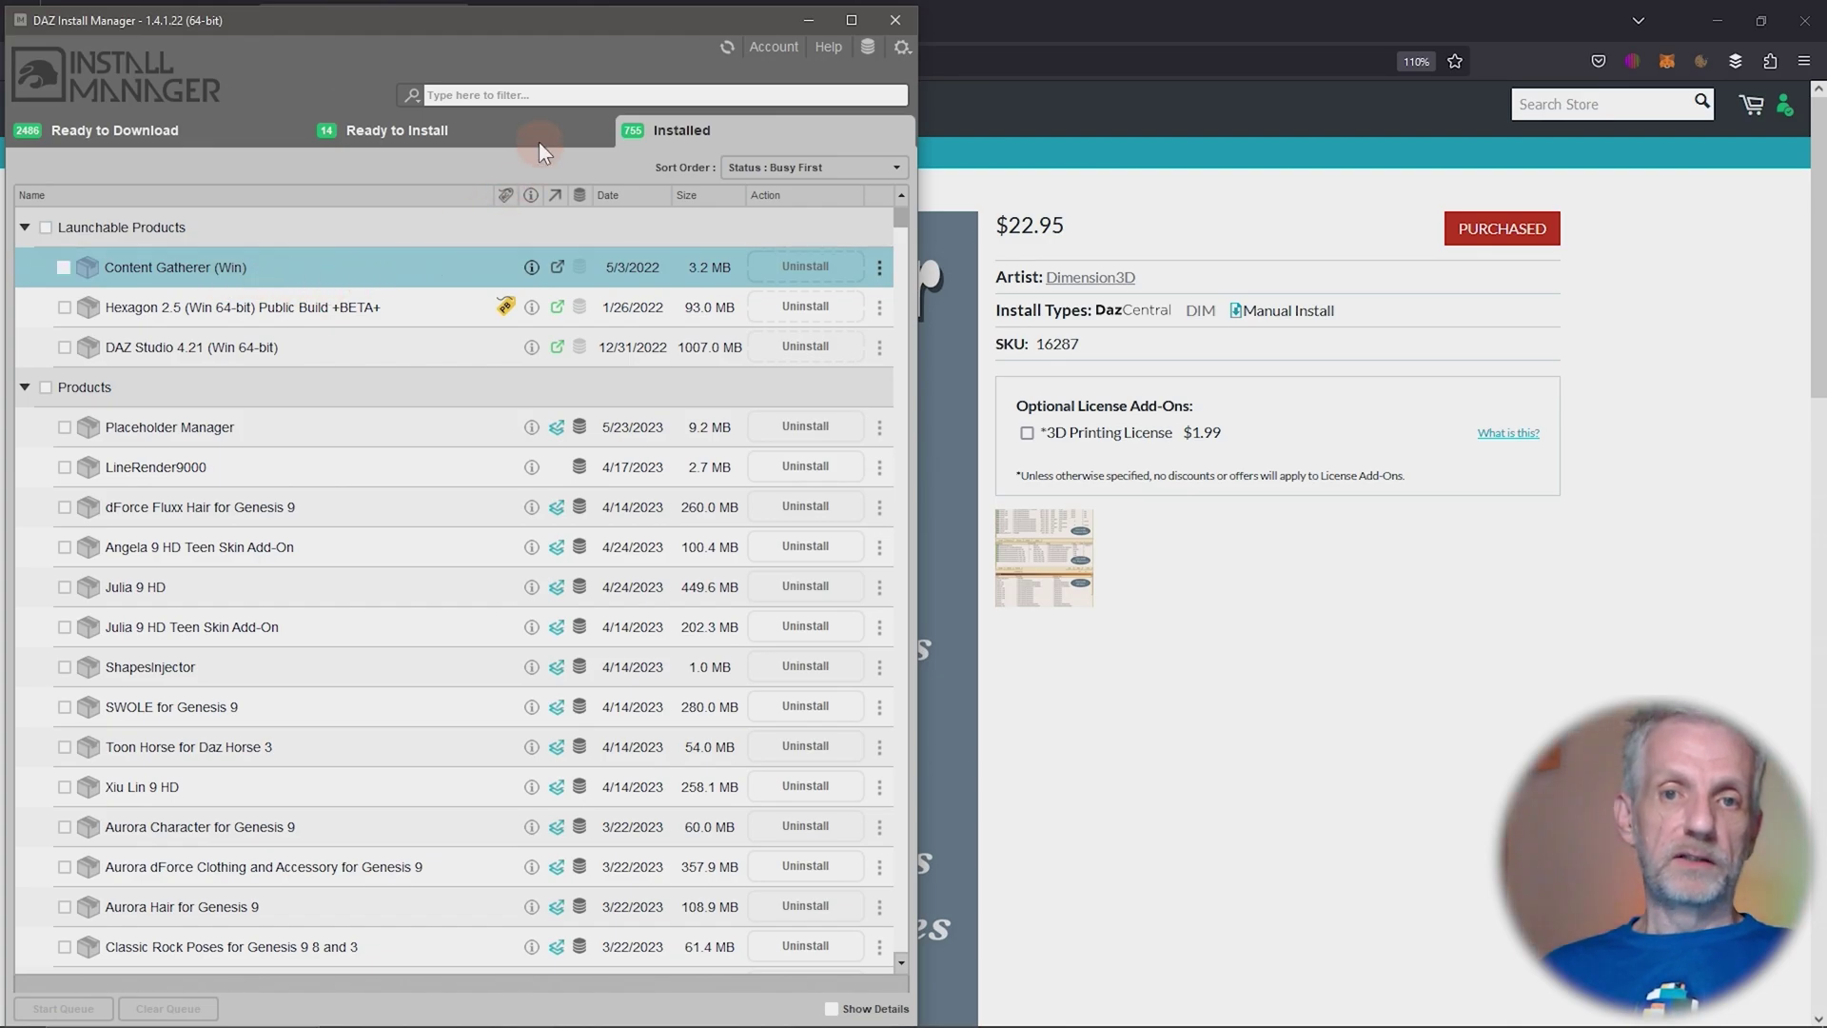
pyautogui.click(594, 96)
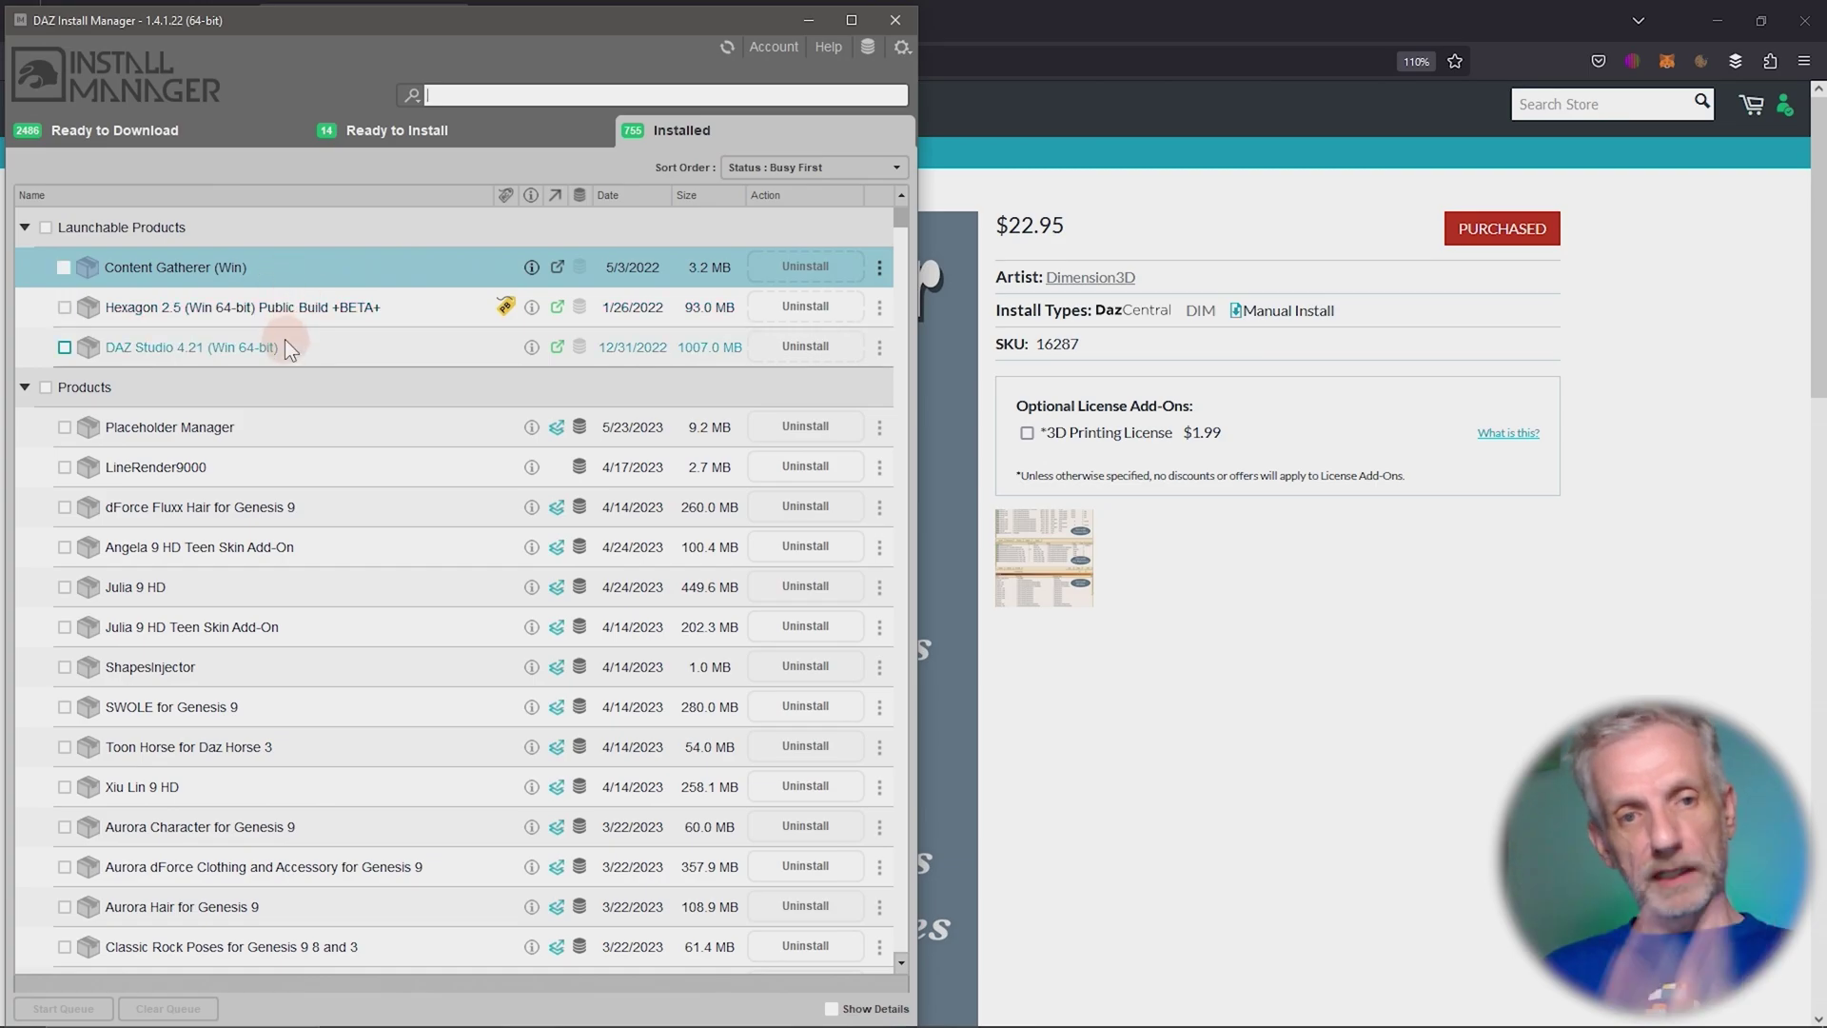
# - Show Content Gatherer's installed files and open its Program Files (x86) folder
pyautogui.click(880, 268)
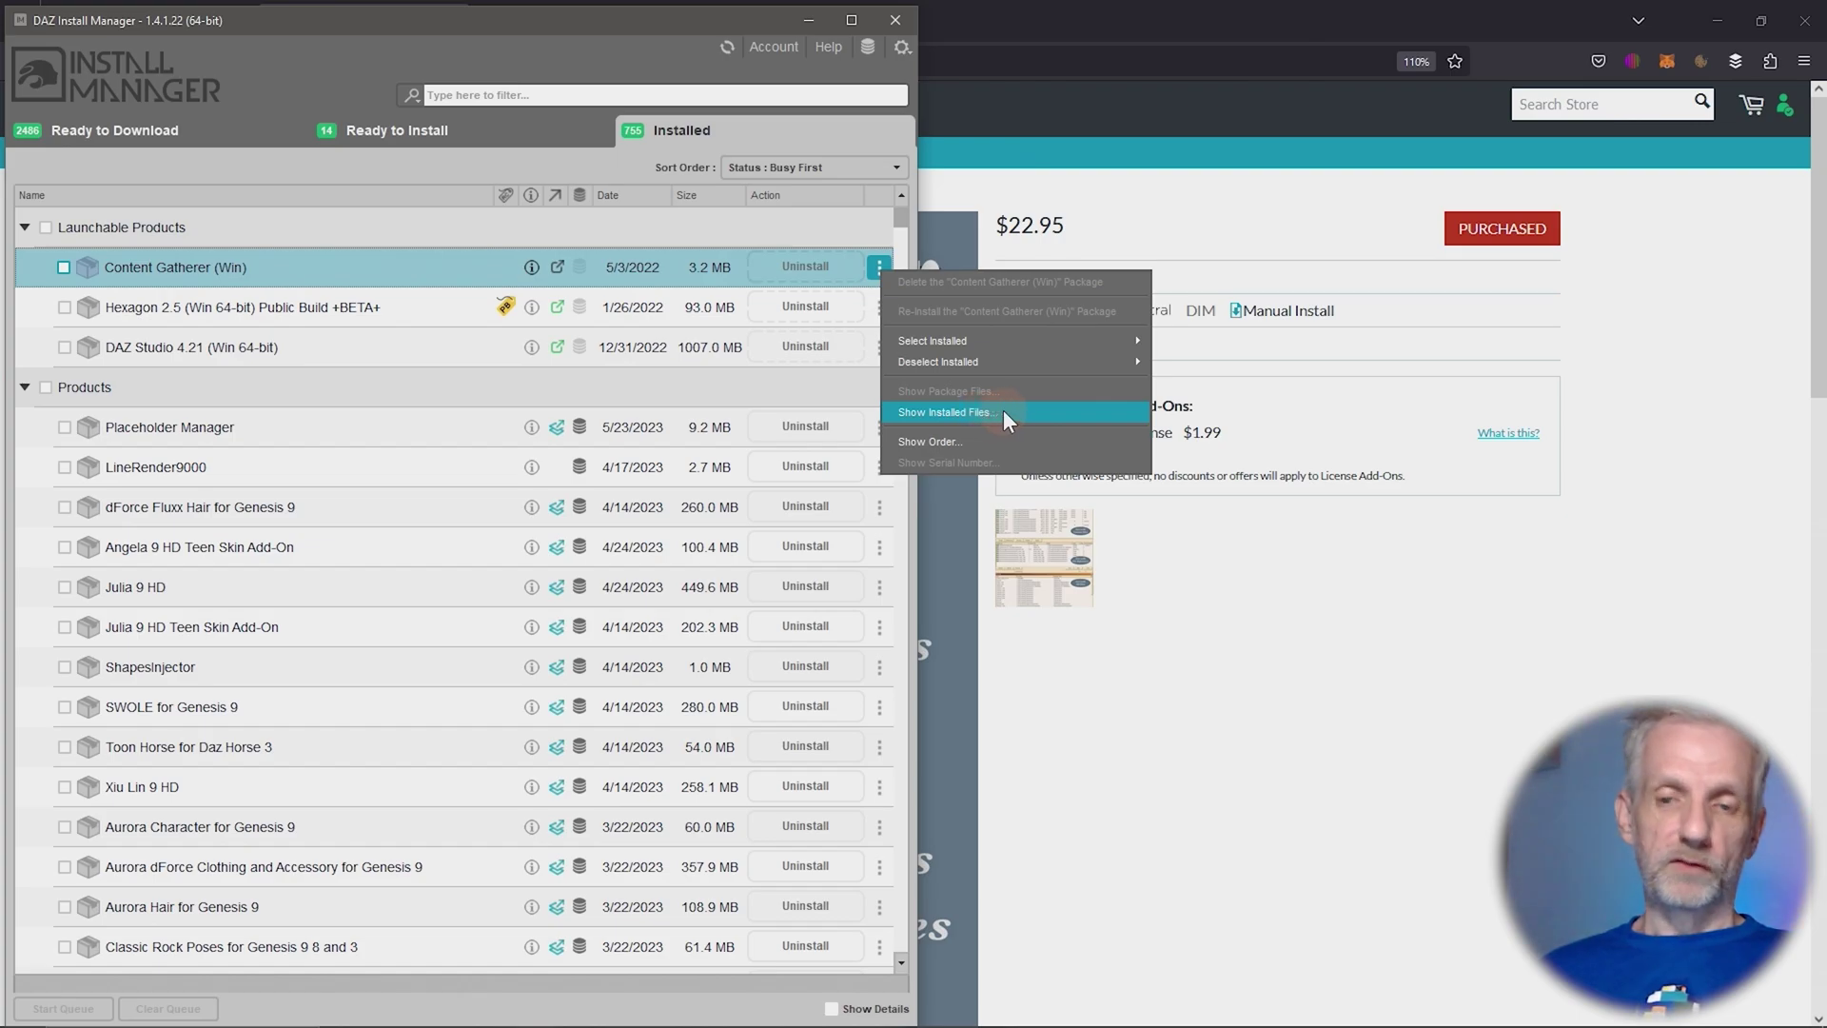
pyautogui.click(1003, 411)
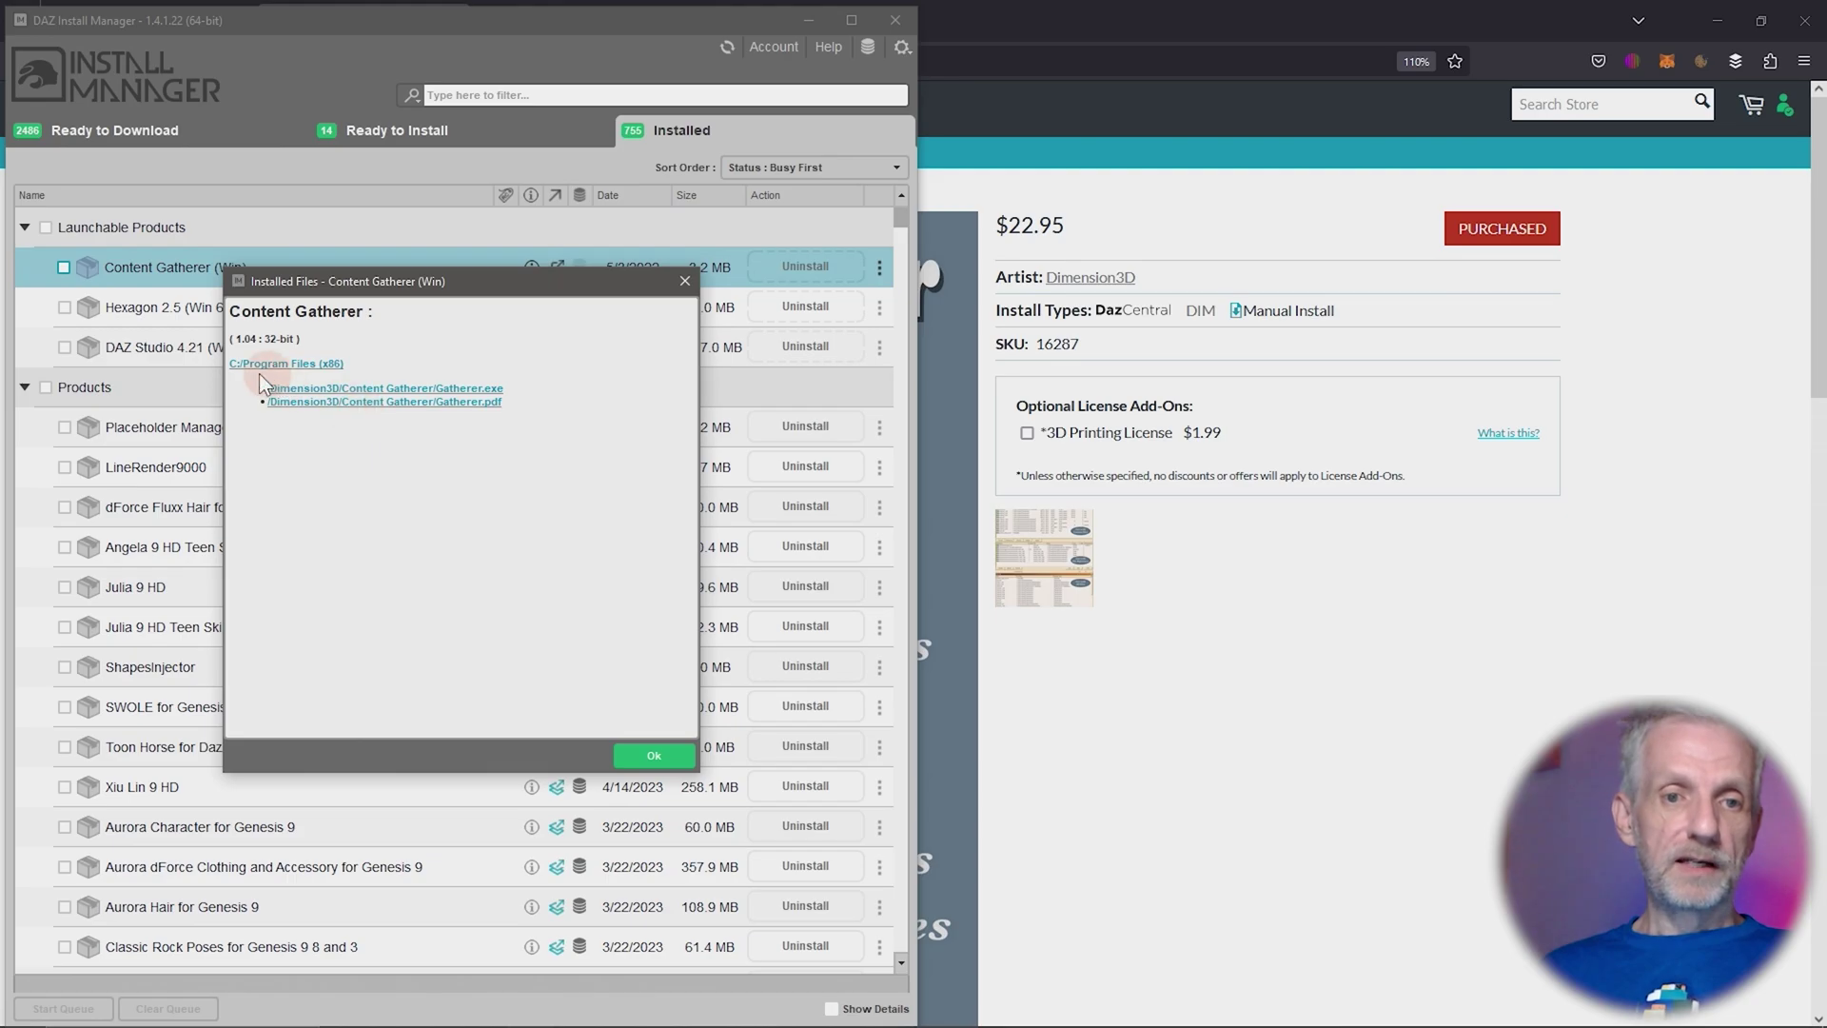
pyautogui.click(425, 390)
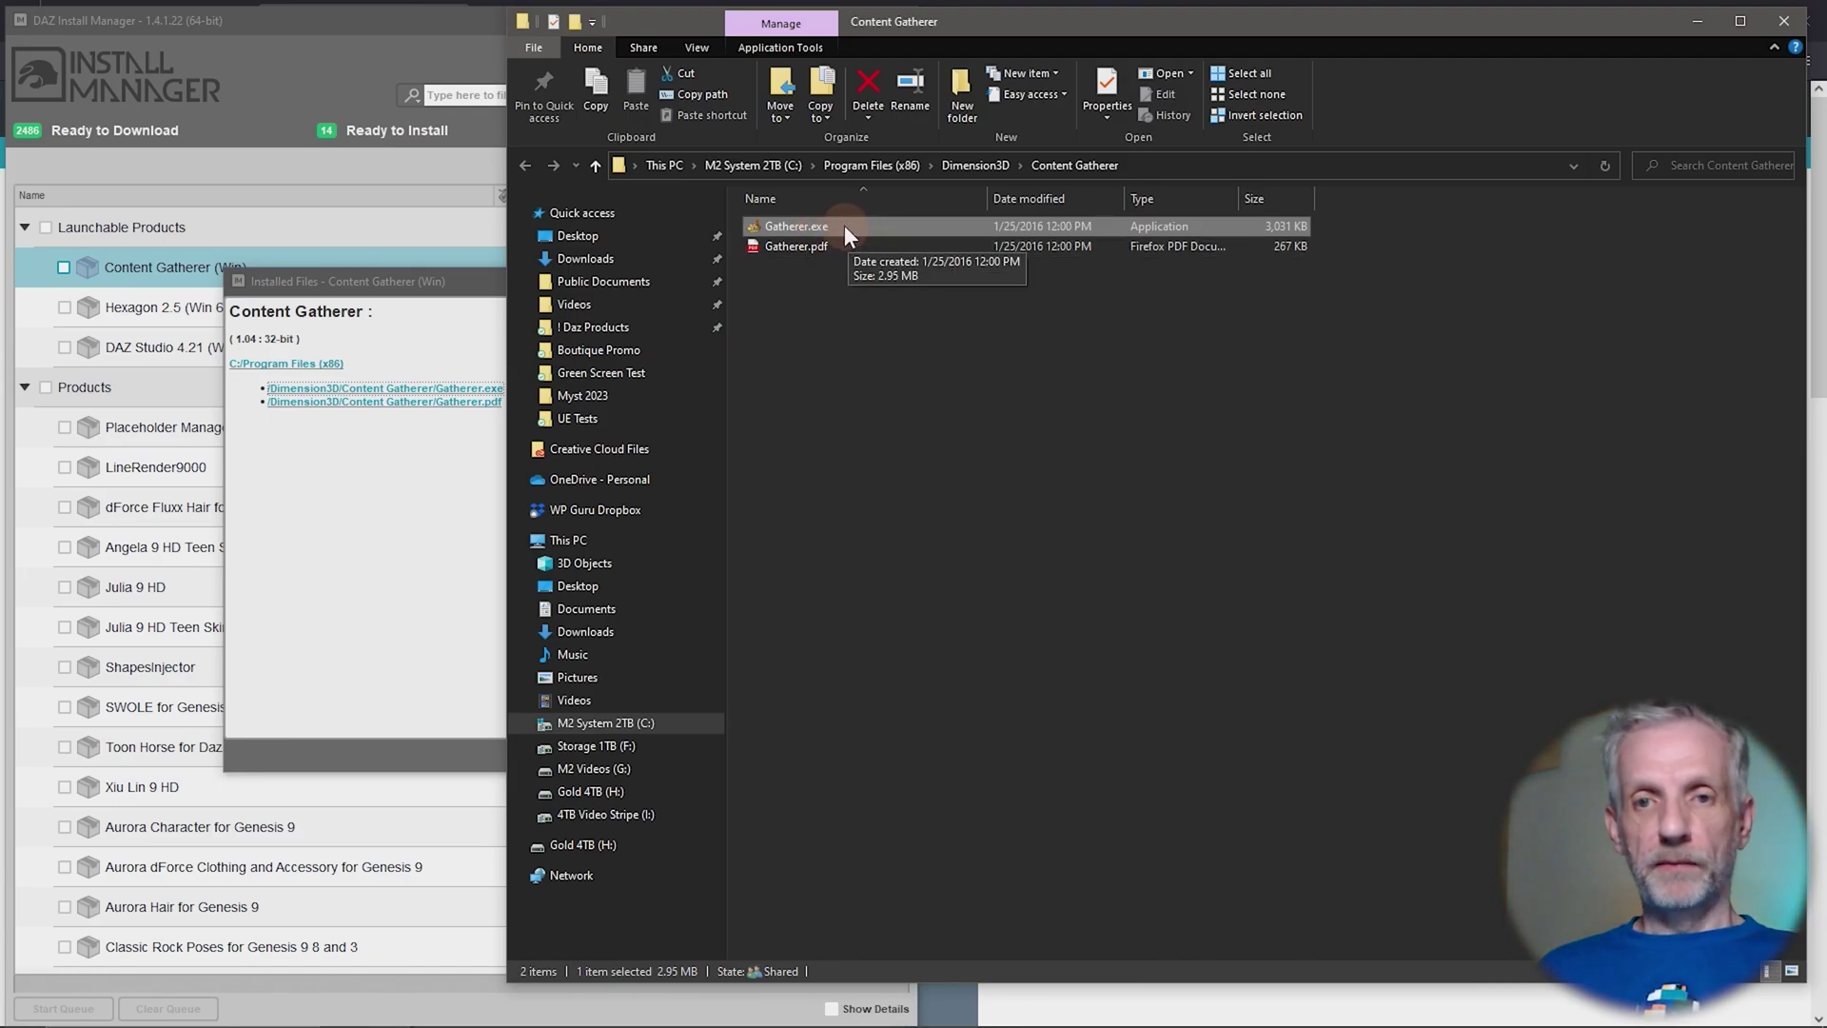
# - Launch Gatherer.exe from the Content Gatherer folder under Program Files (x86)\Dimension3D
pyautogui.click(844, 246)
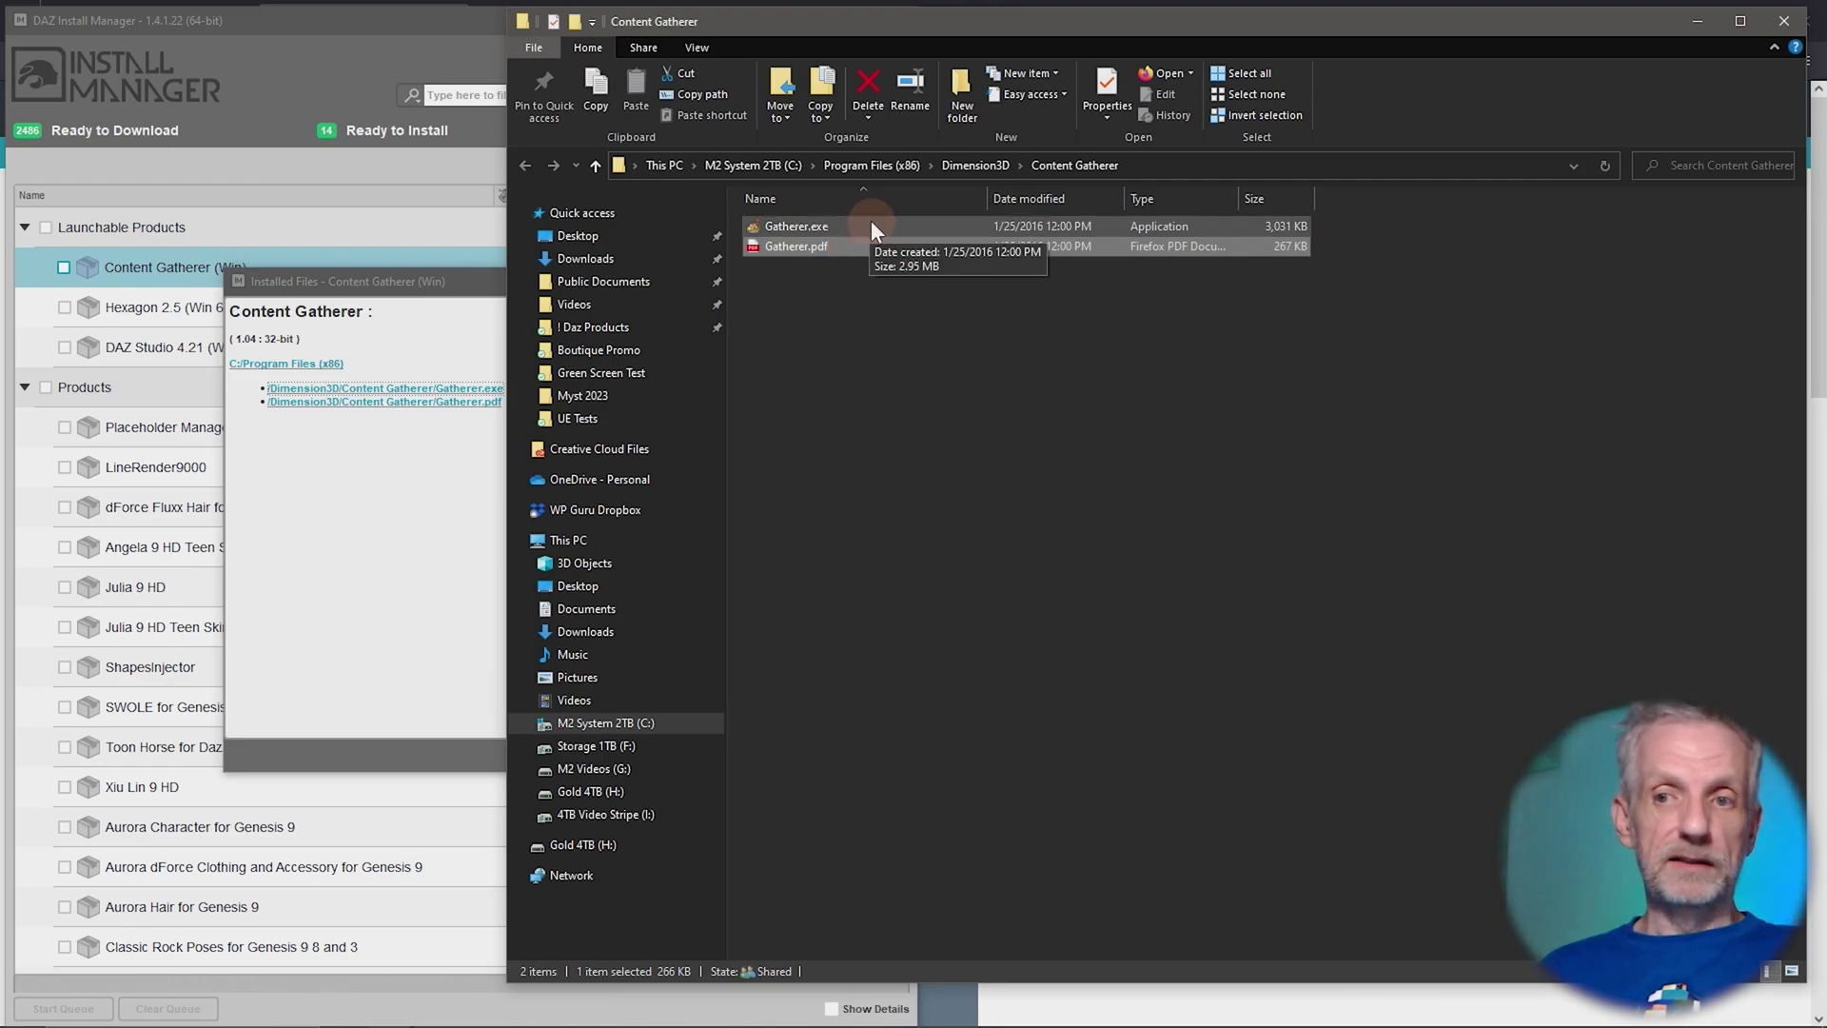
pyautogui.doubleClick(870, 225)
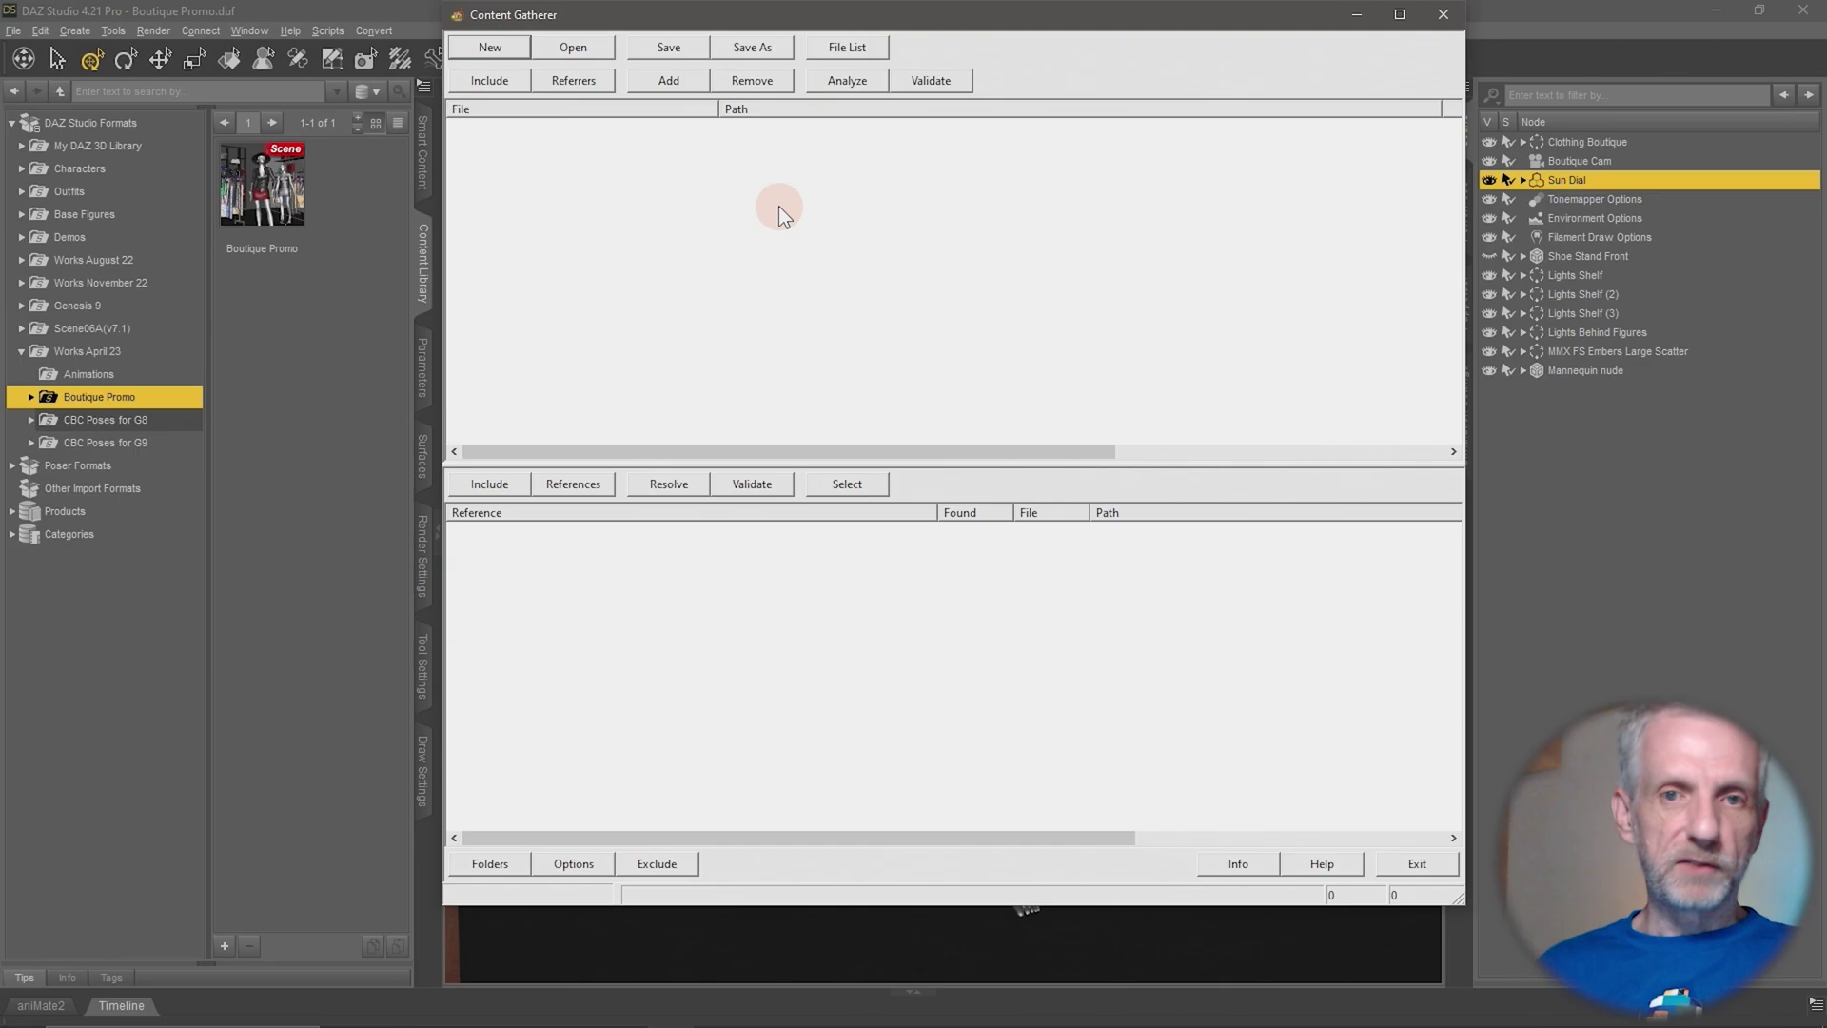
# - Add Boutique Promo.duf from the Works April 23\Boutique Promo folder to the file list
pyautogui.click(679, 84)
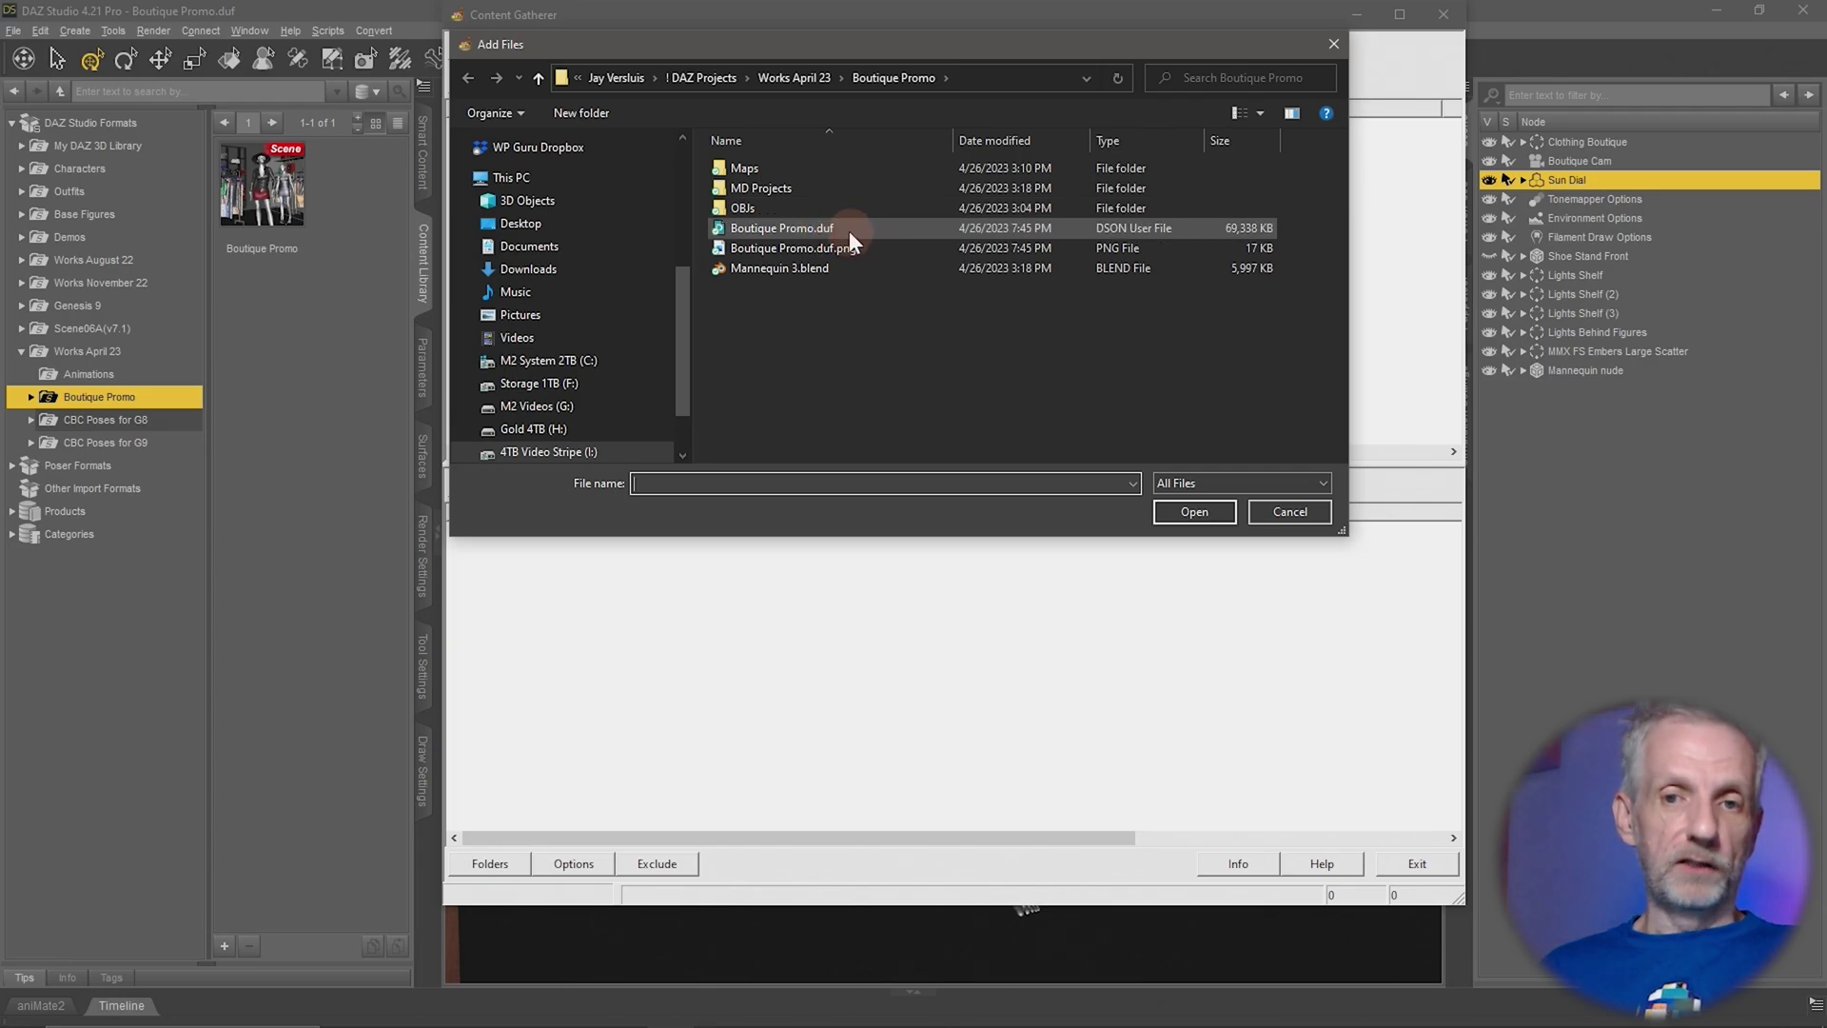
pyautogui.click(828, 226)
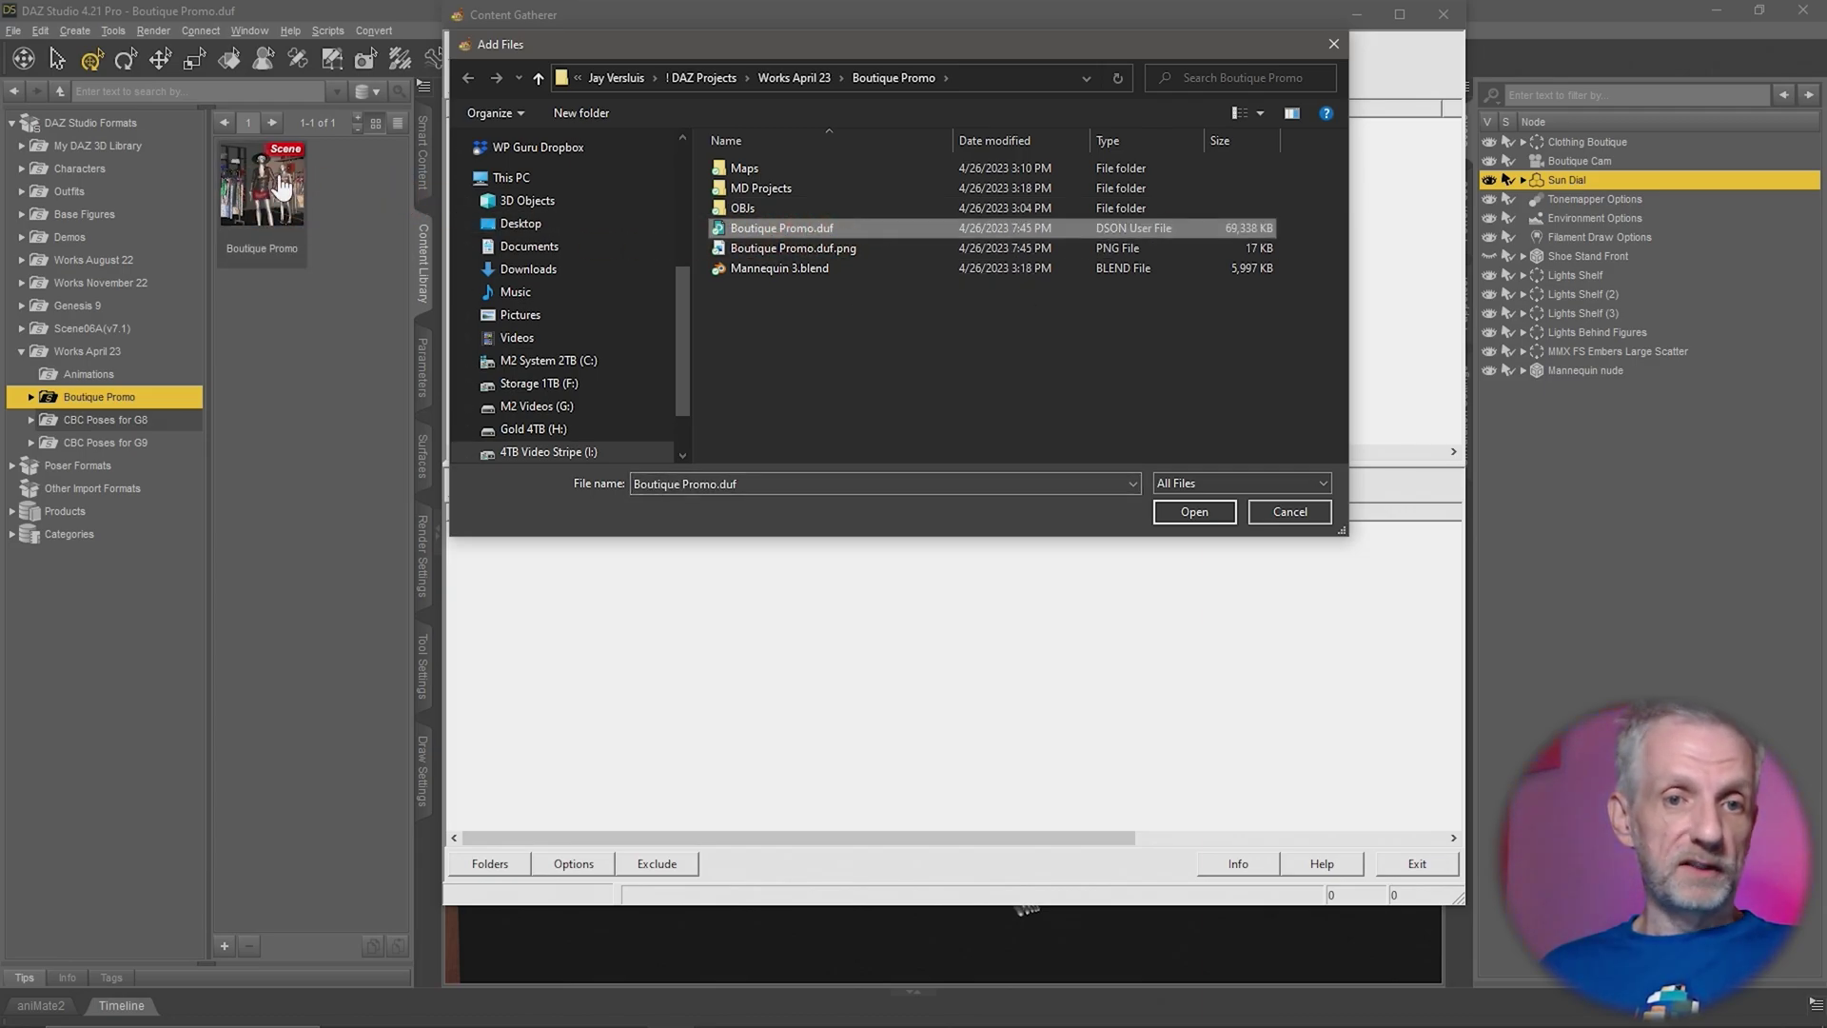
pyautogui.click(1195, 512)
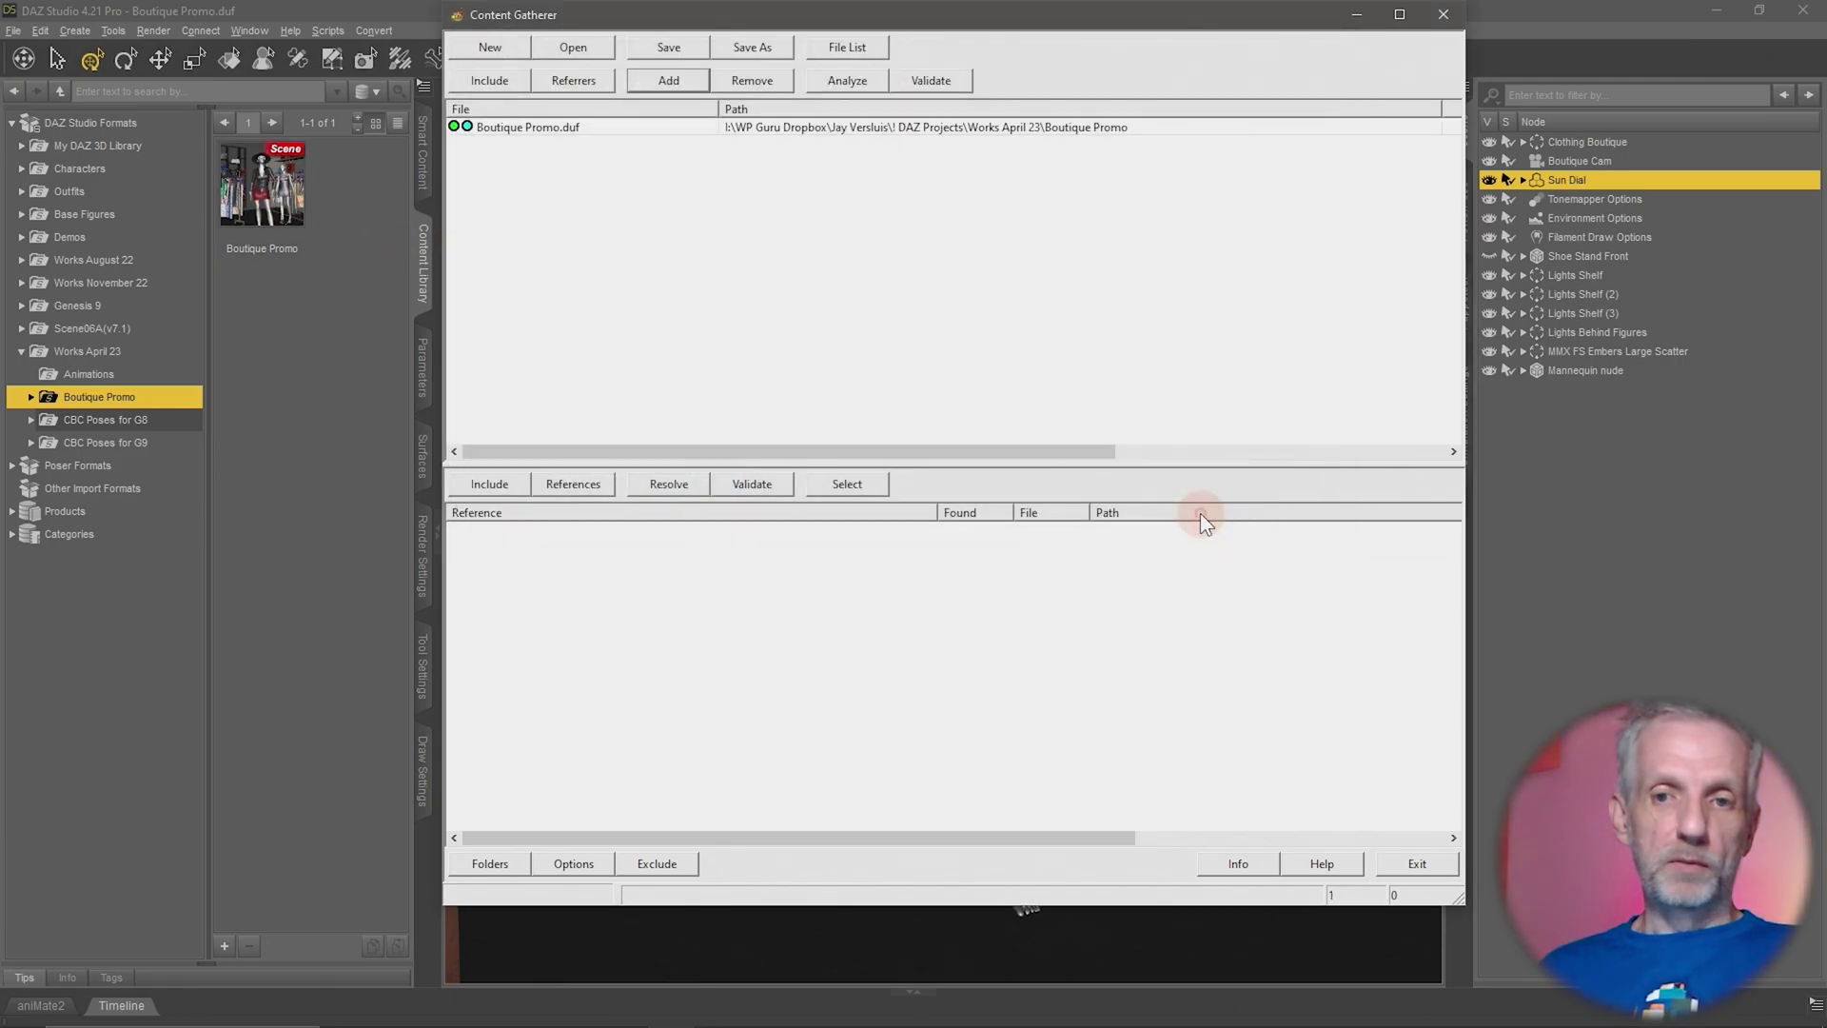
# - Analyze Boutique Promo.duf, listing its 183 texture references such as i13WallbaseColor.jpg
pyautogui.click(597, 125)
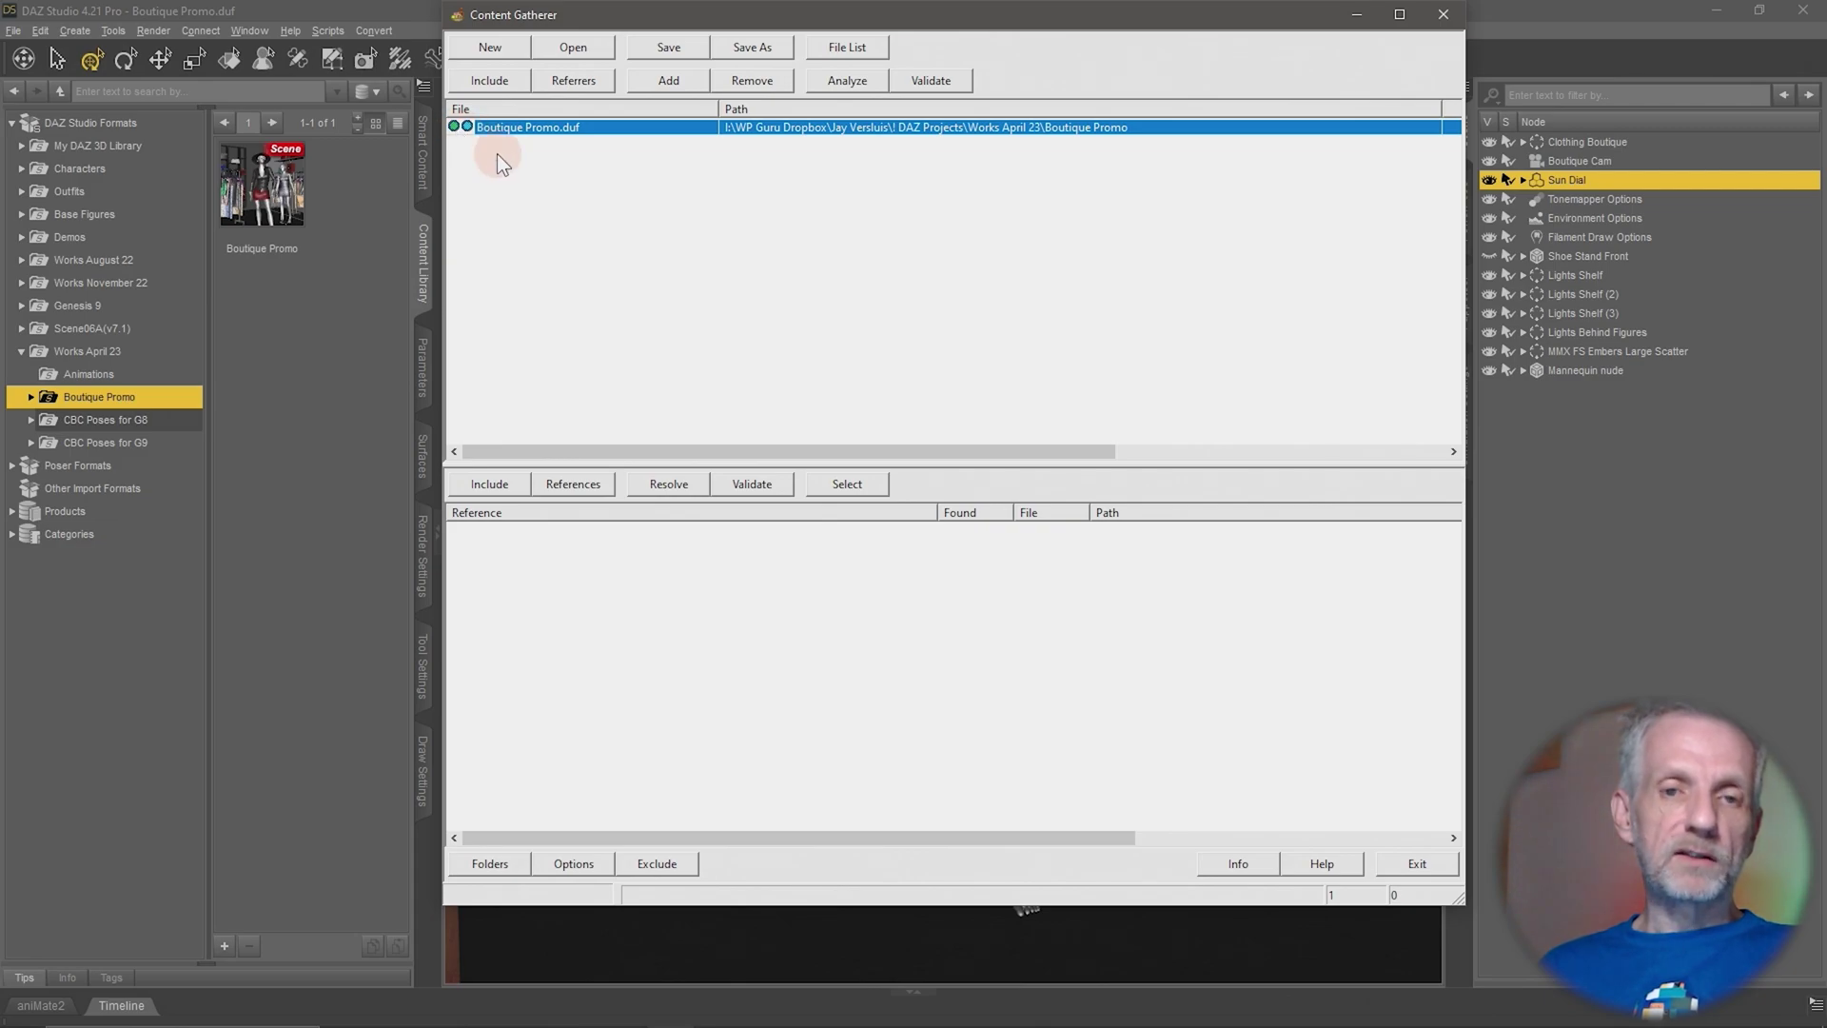
pyautogui.click(497, 153)
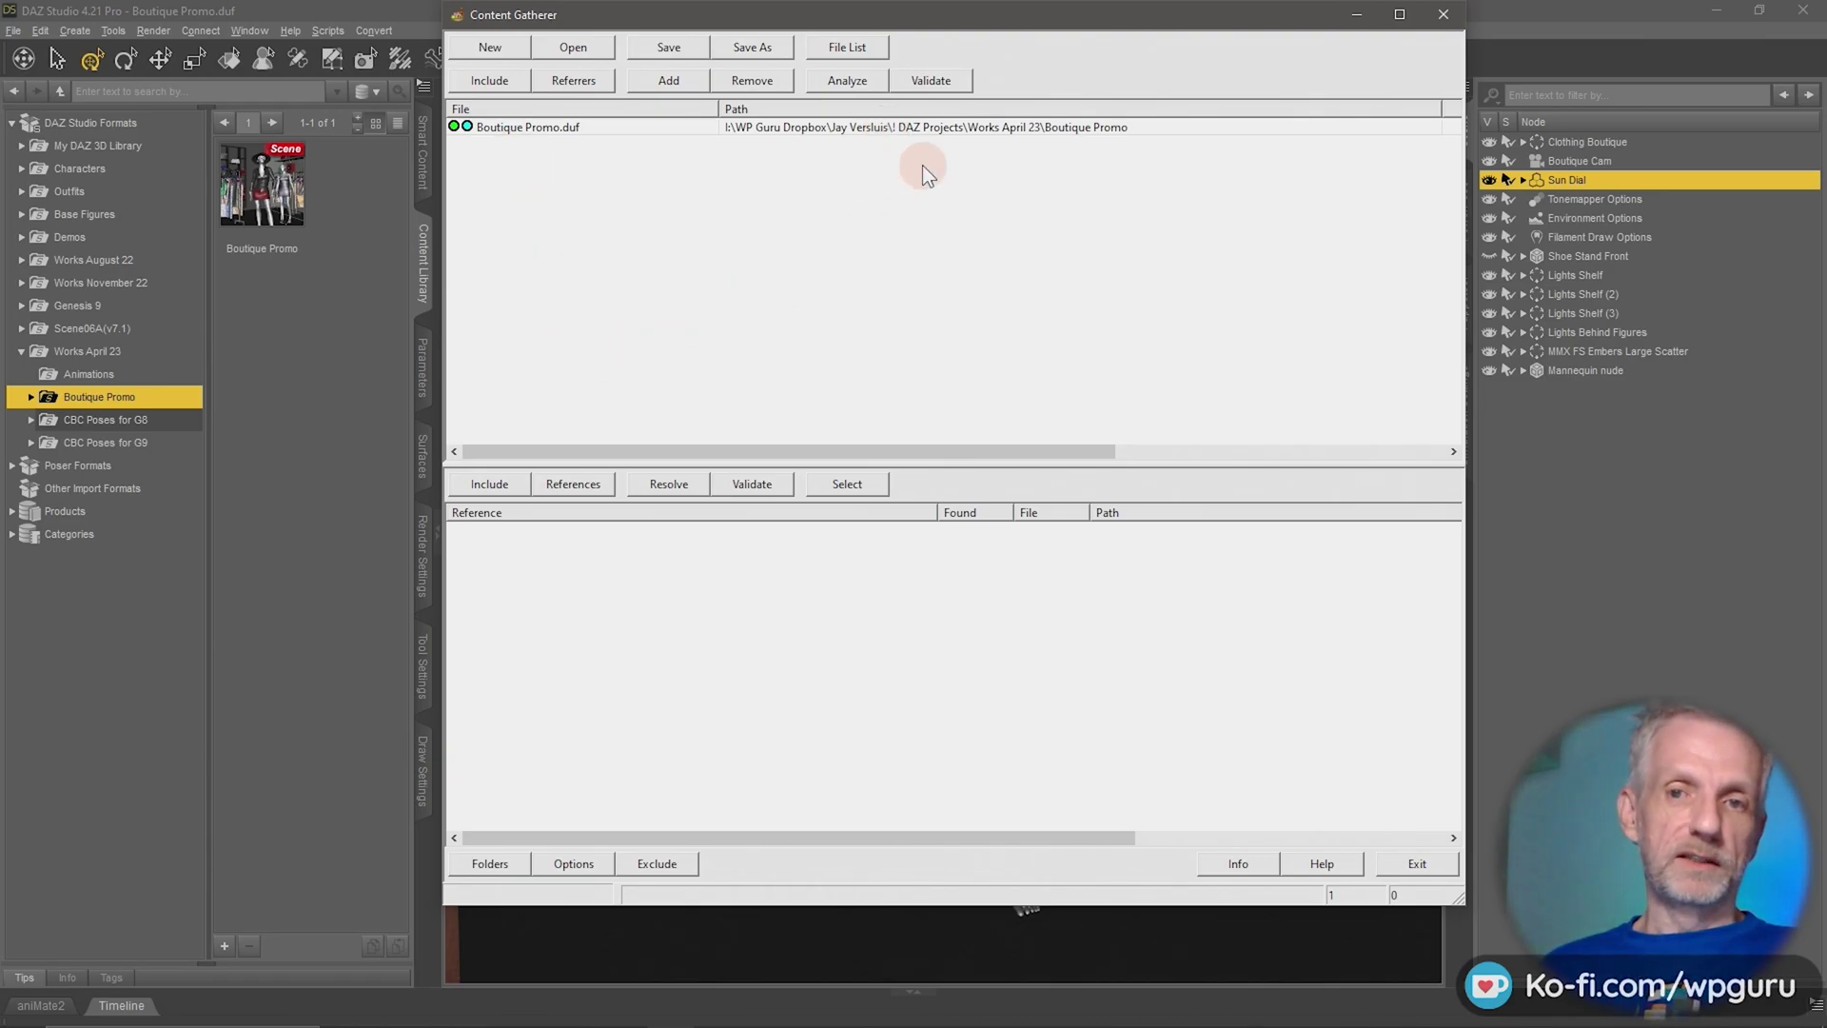
pyautogui.click(919, 128)
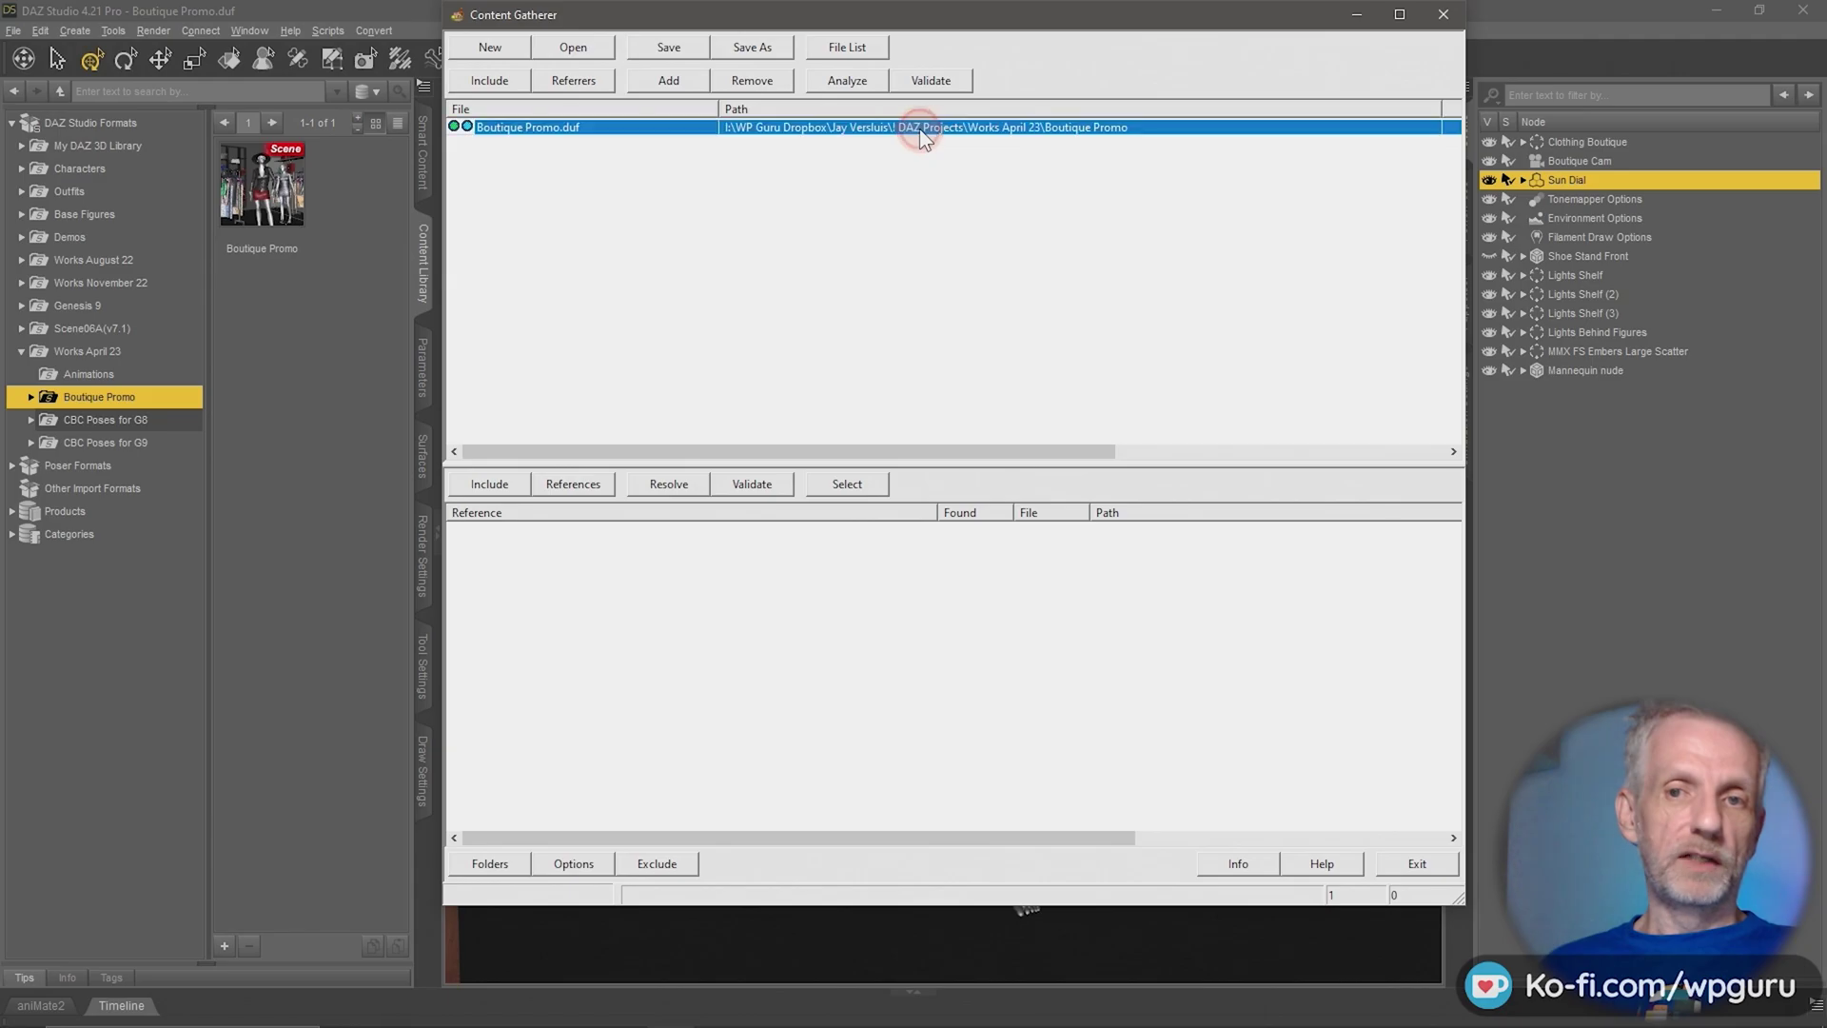
pyautogui.click(875, 83)
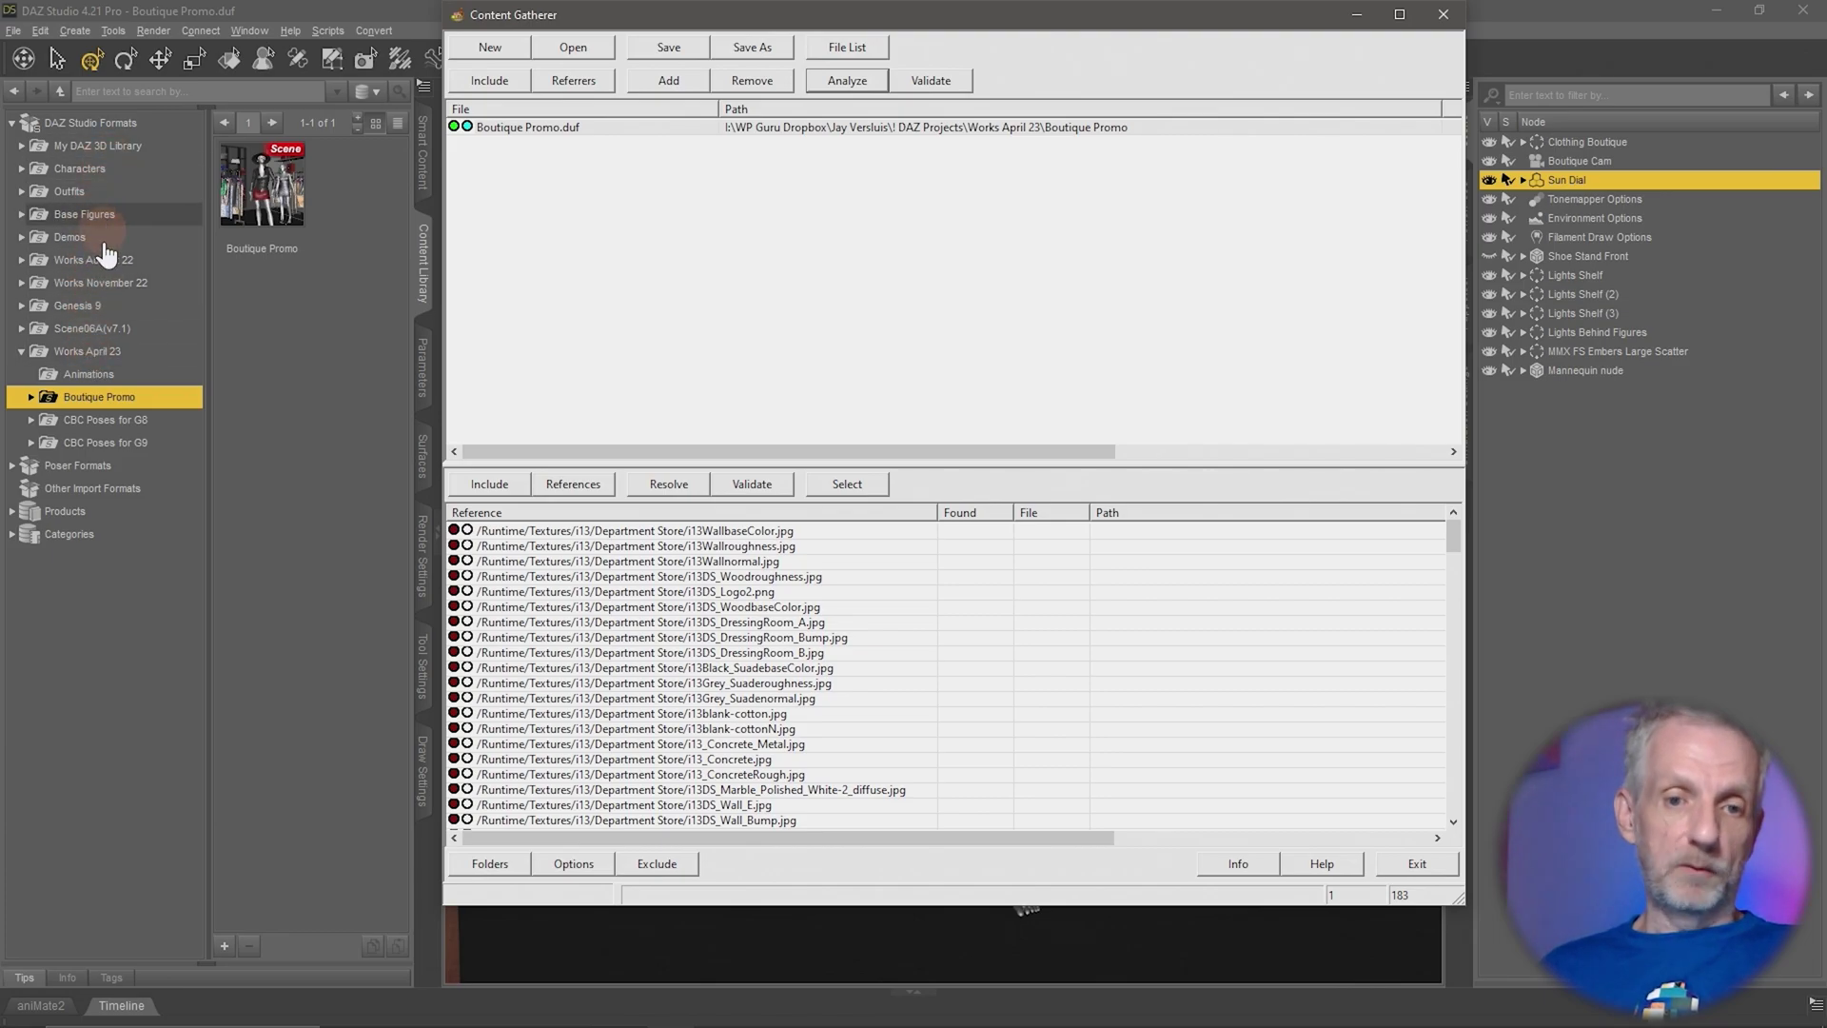
pyautogui.click(512, 534)
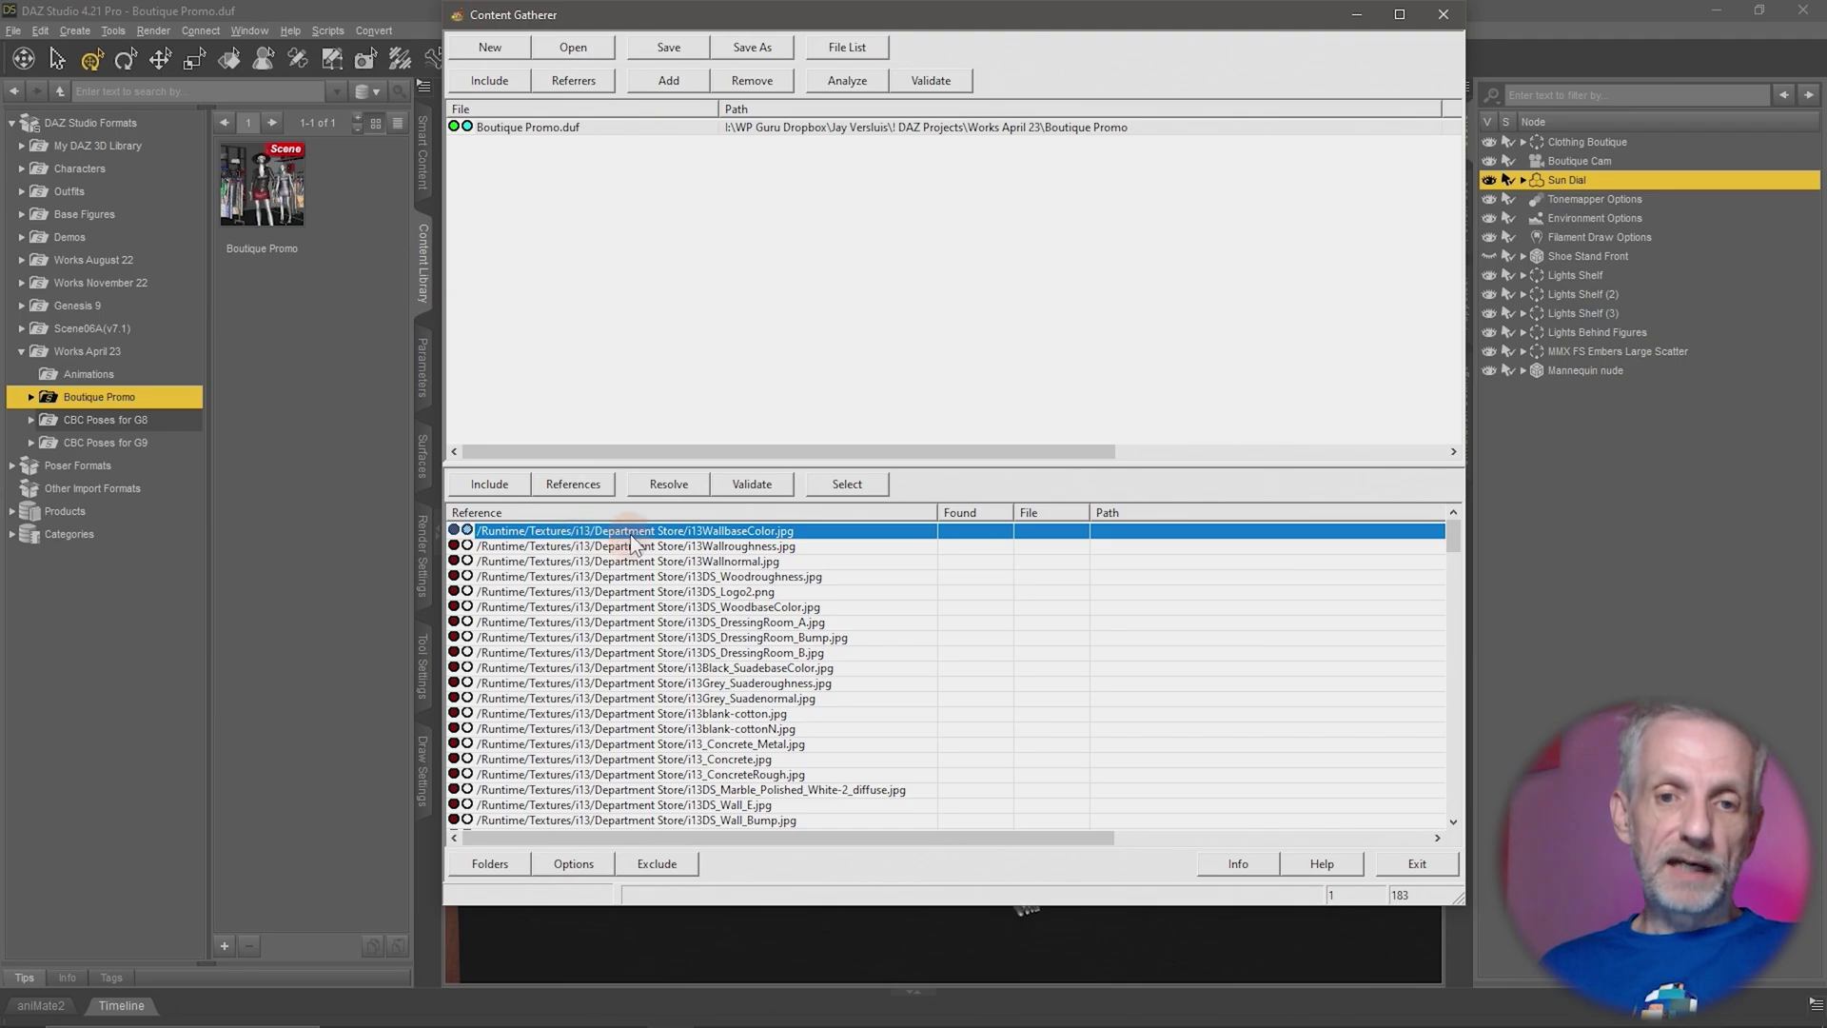
pyautogui.click(122, 165)
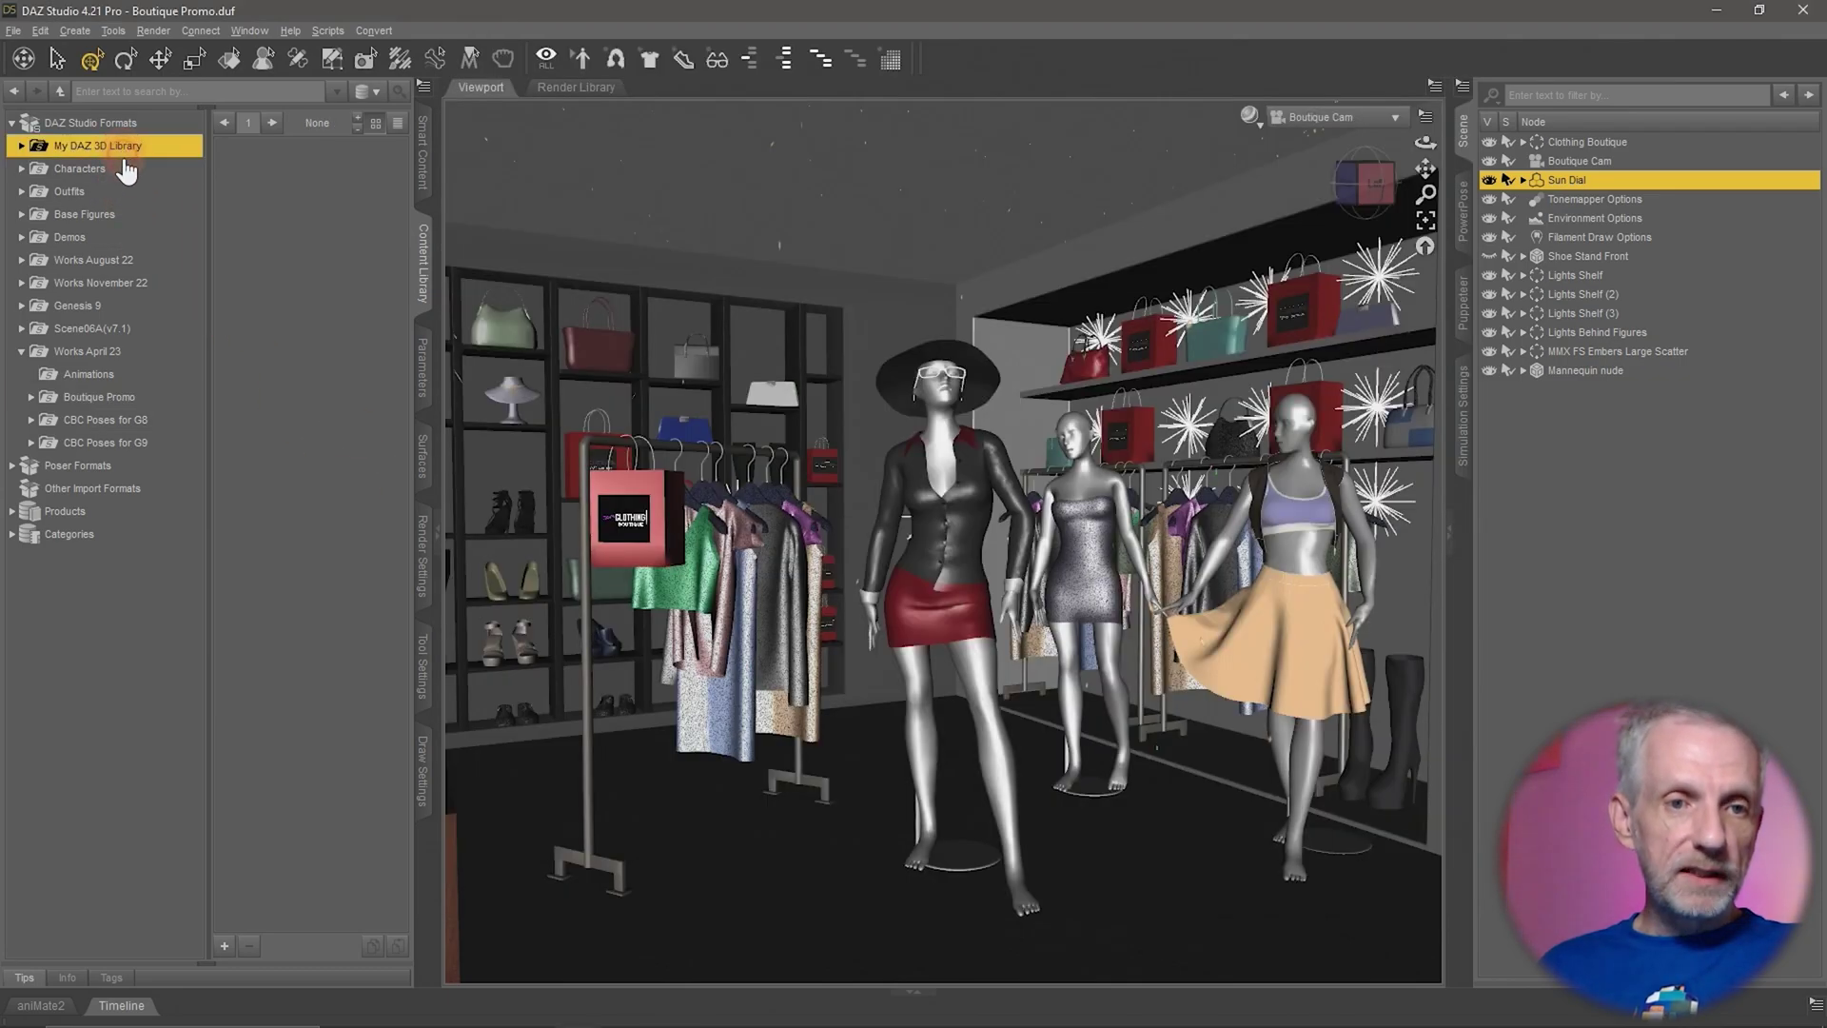
pyautogui.click(125, 194)
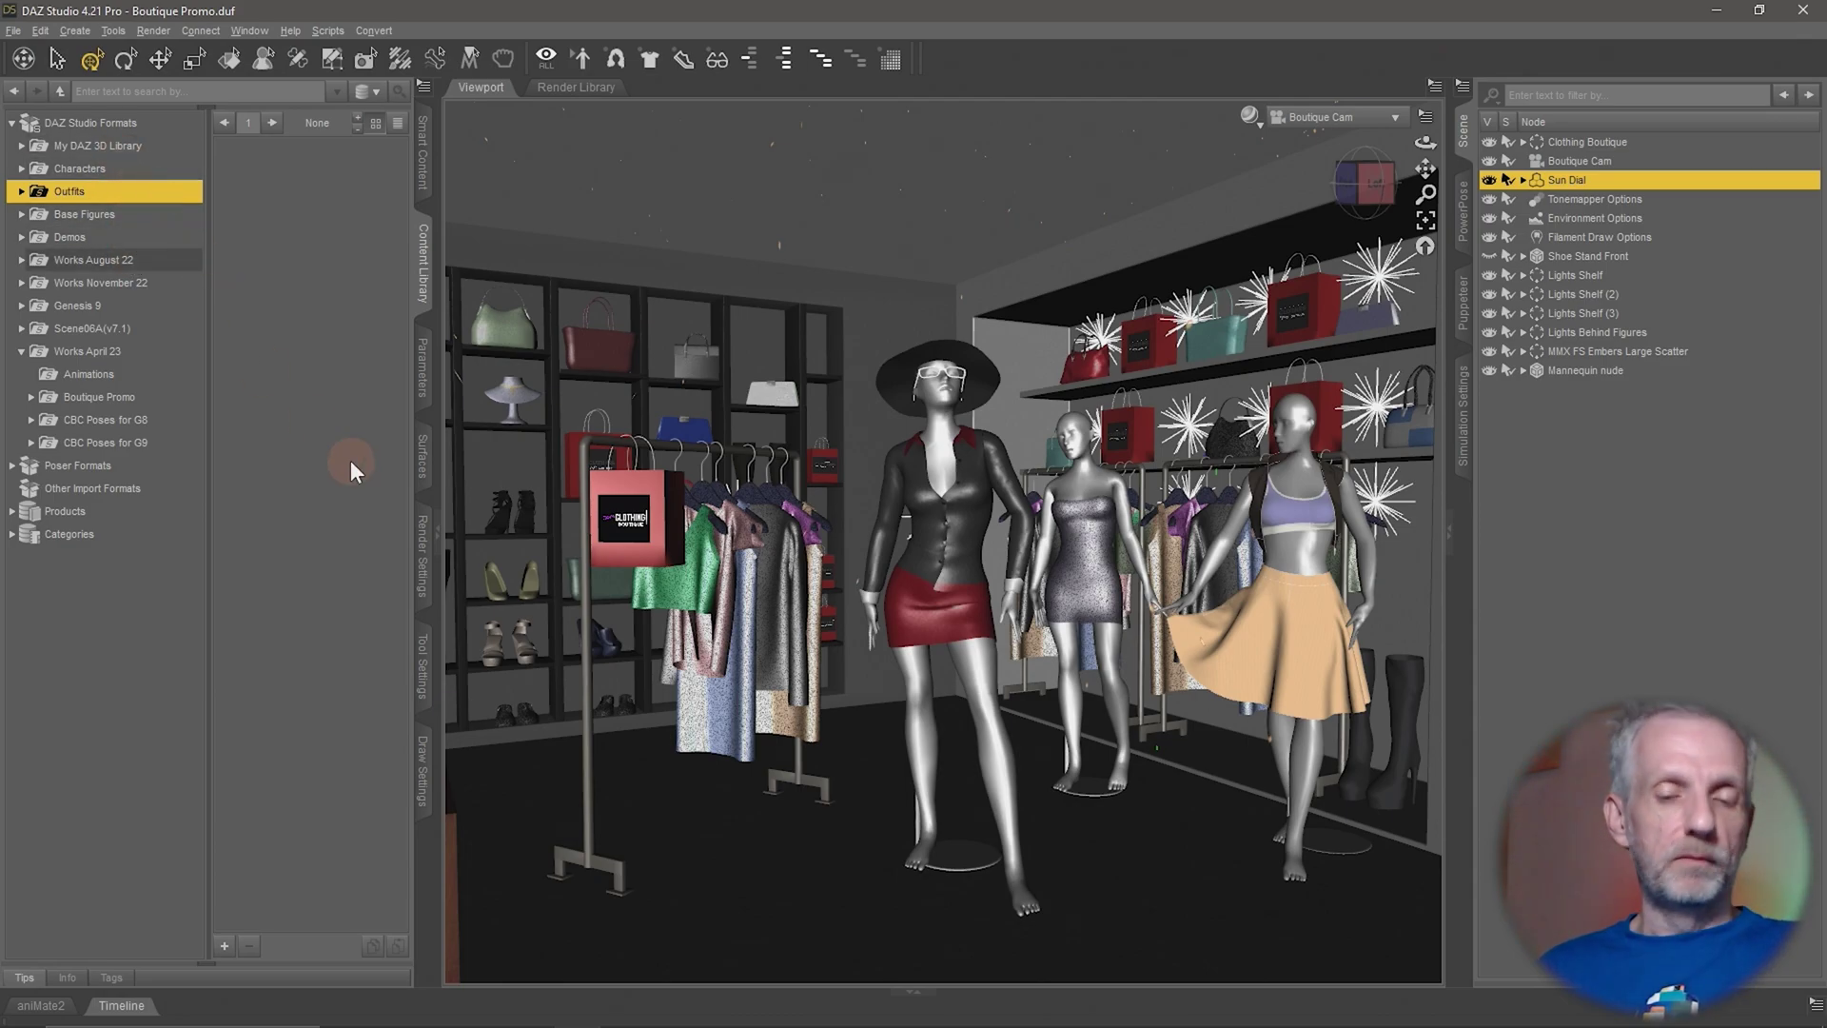
pyautogui.click(530, 1008)
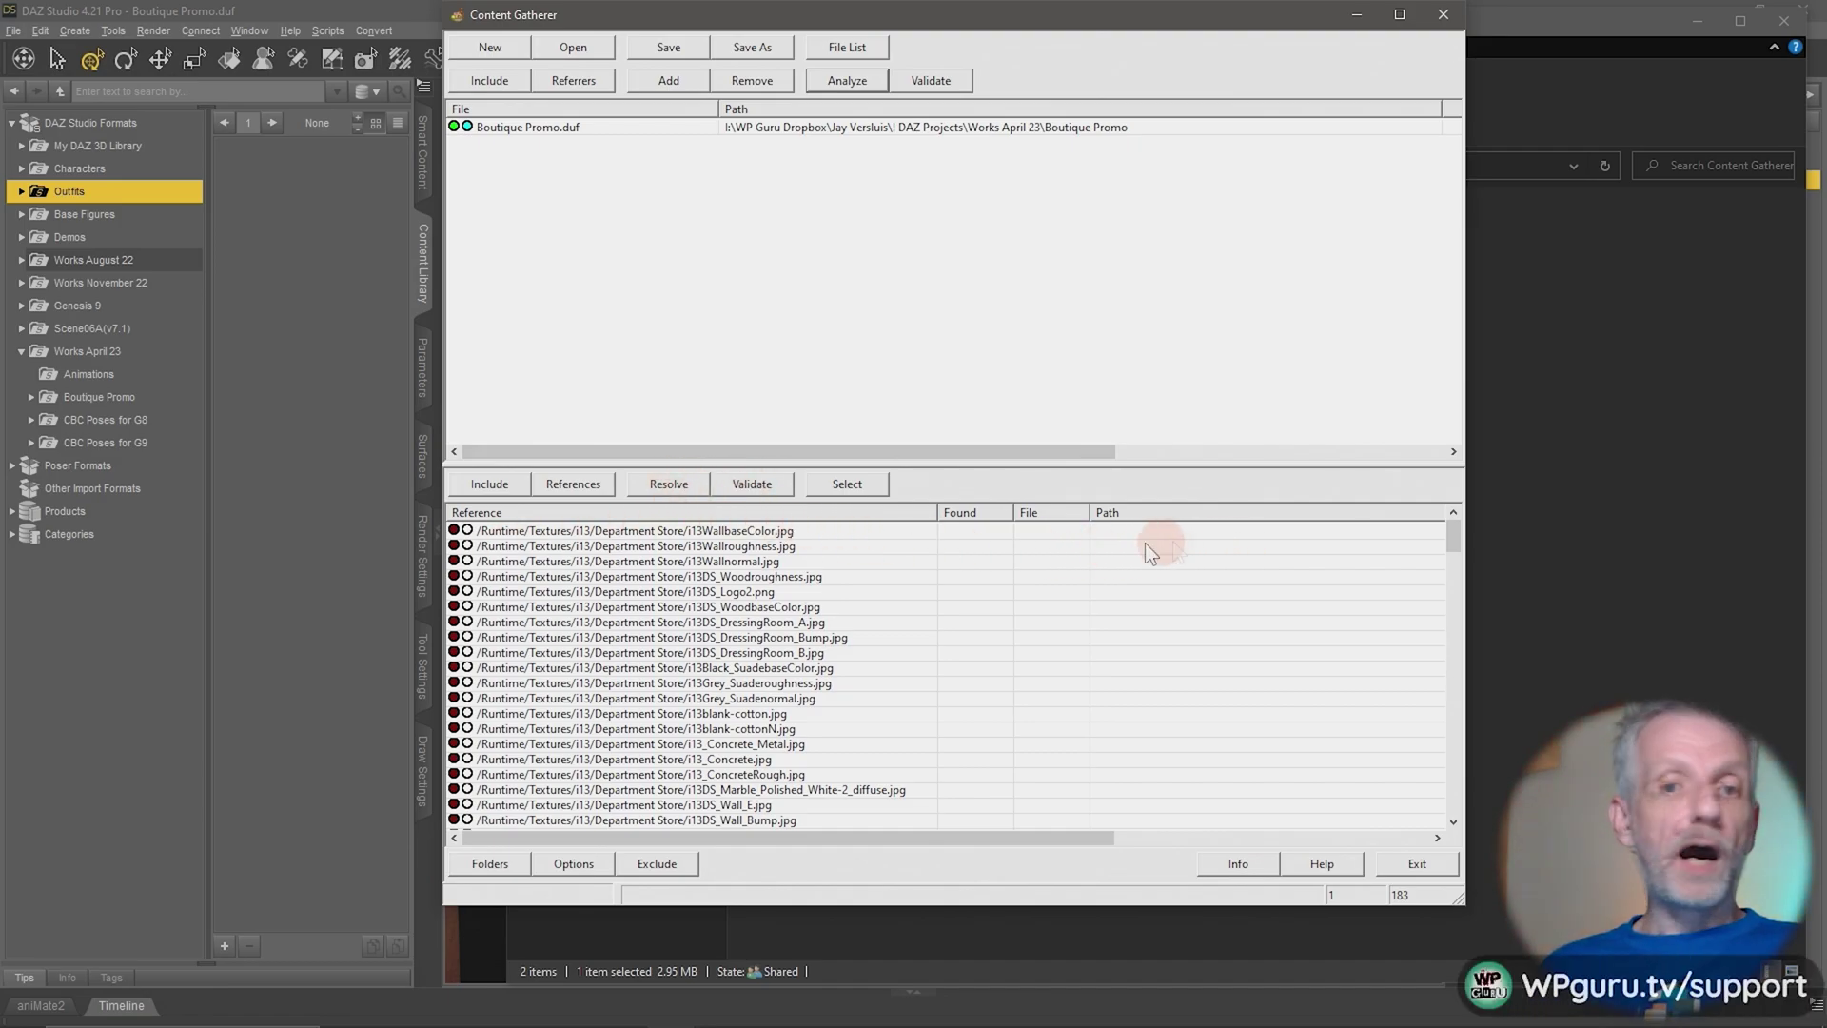
# - Resolve the references and check found paths for i13Wallnormal.jpg, i13DS_WoodbaseColor.jpg and Boutique Logo.psd
pyautogui.click(689, 488)
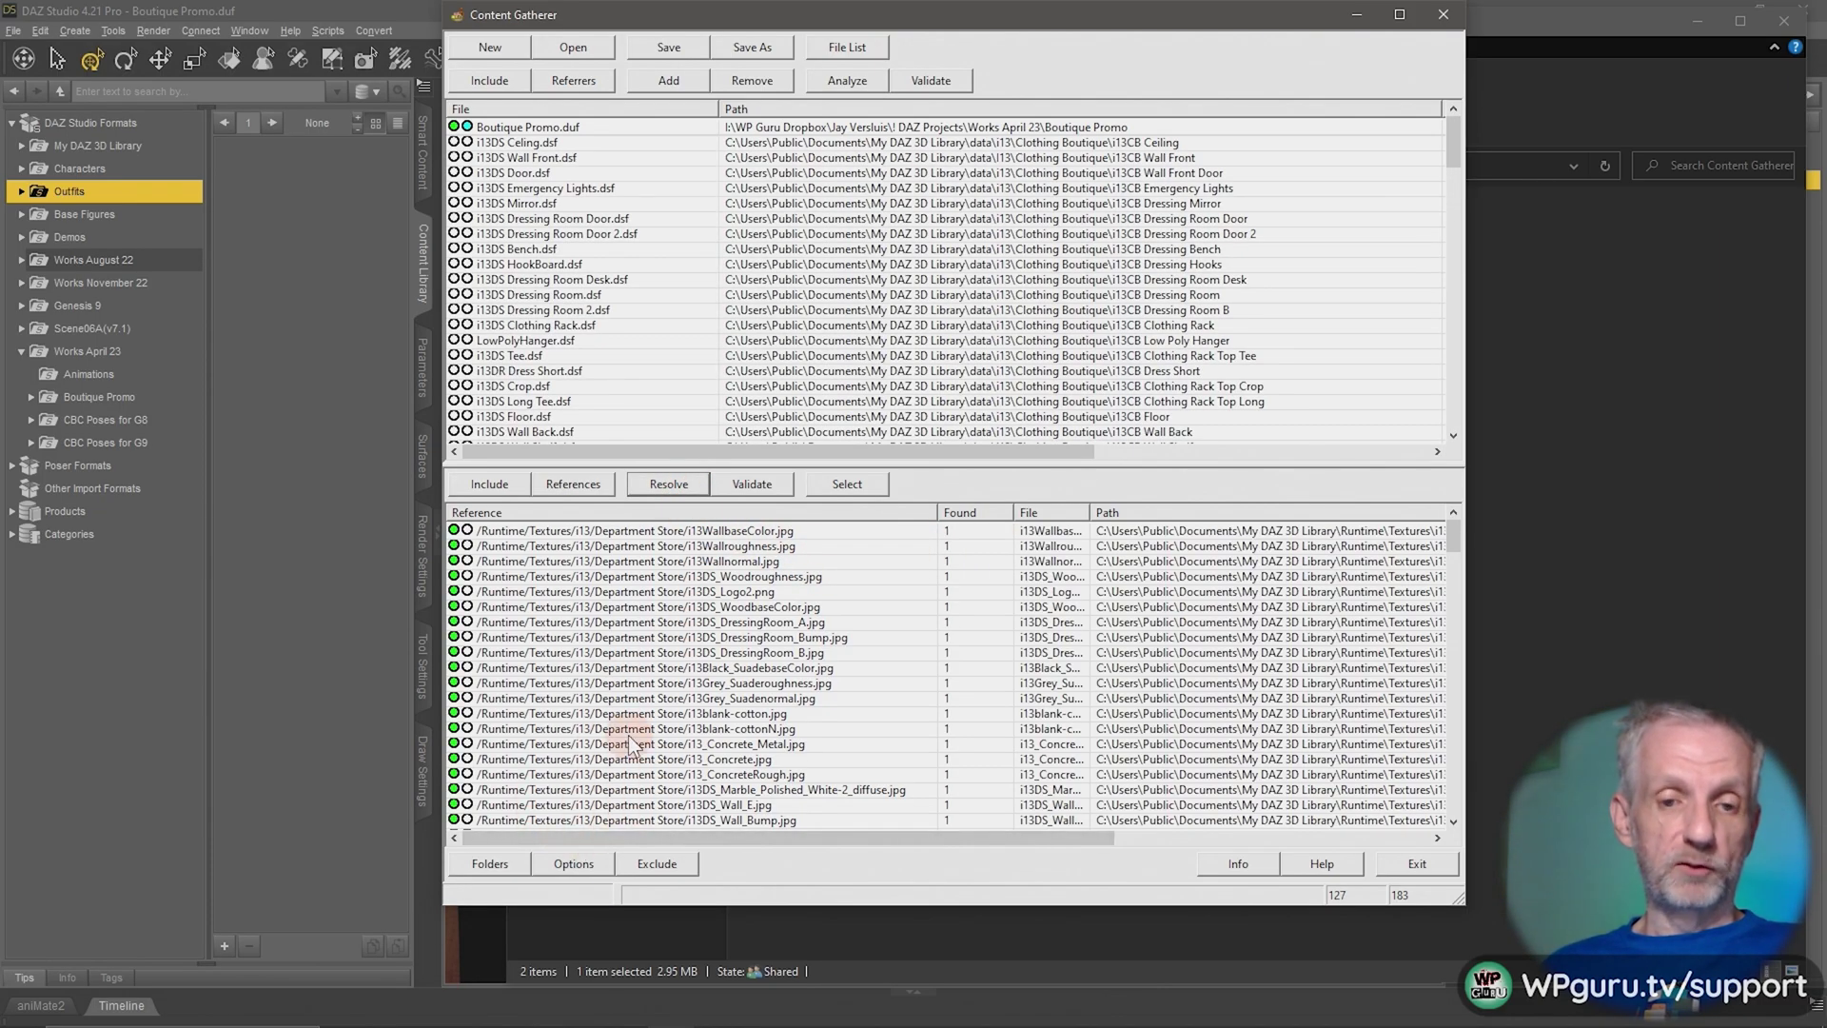
pyautogui.click(1140, 561)
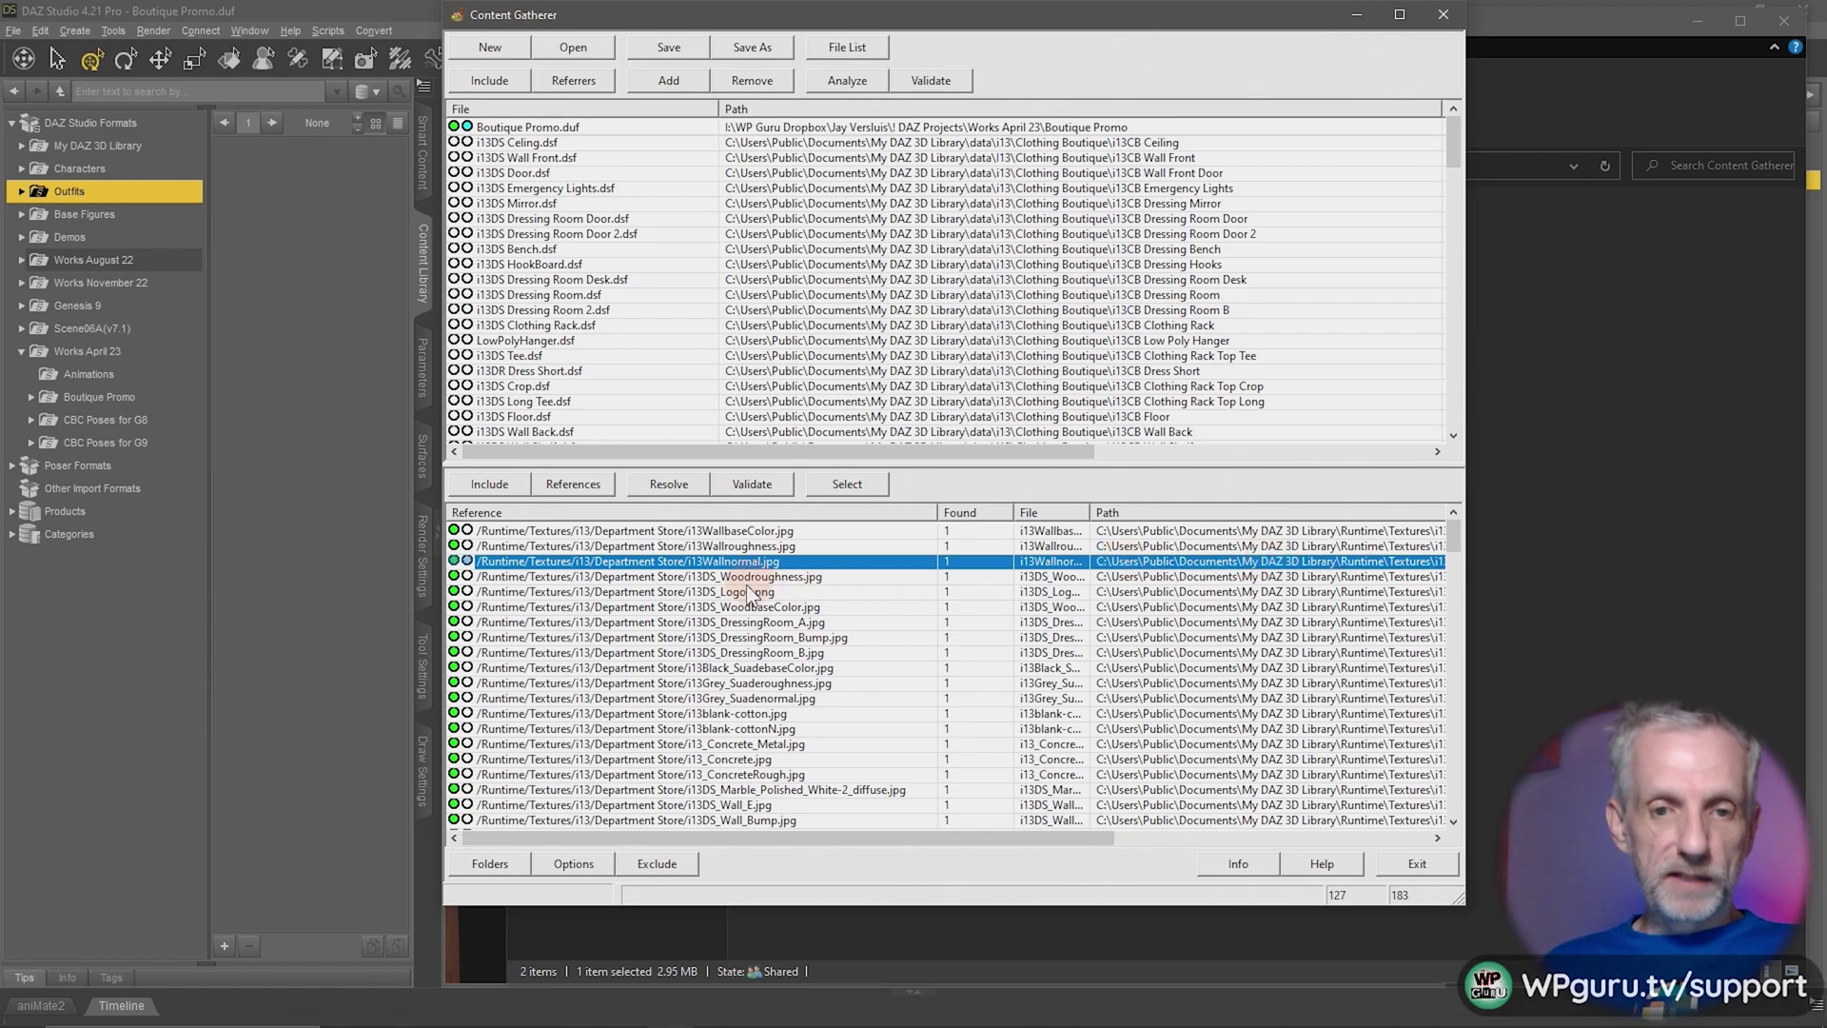
pyautogui.click(725, 606)
pyautogui.scroll(-7, 1201, 624)
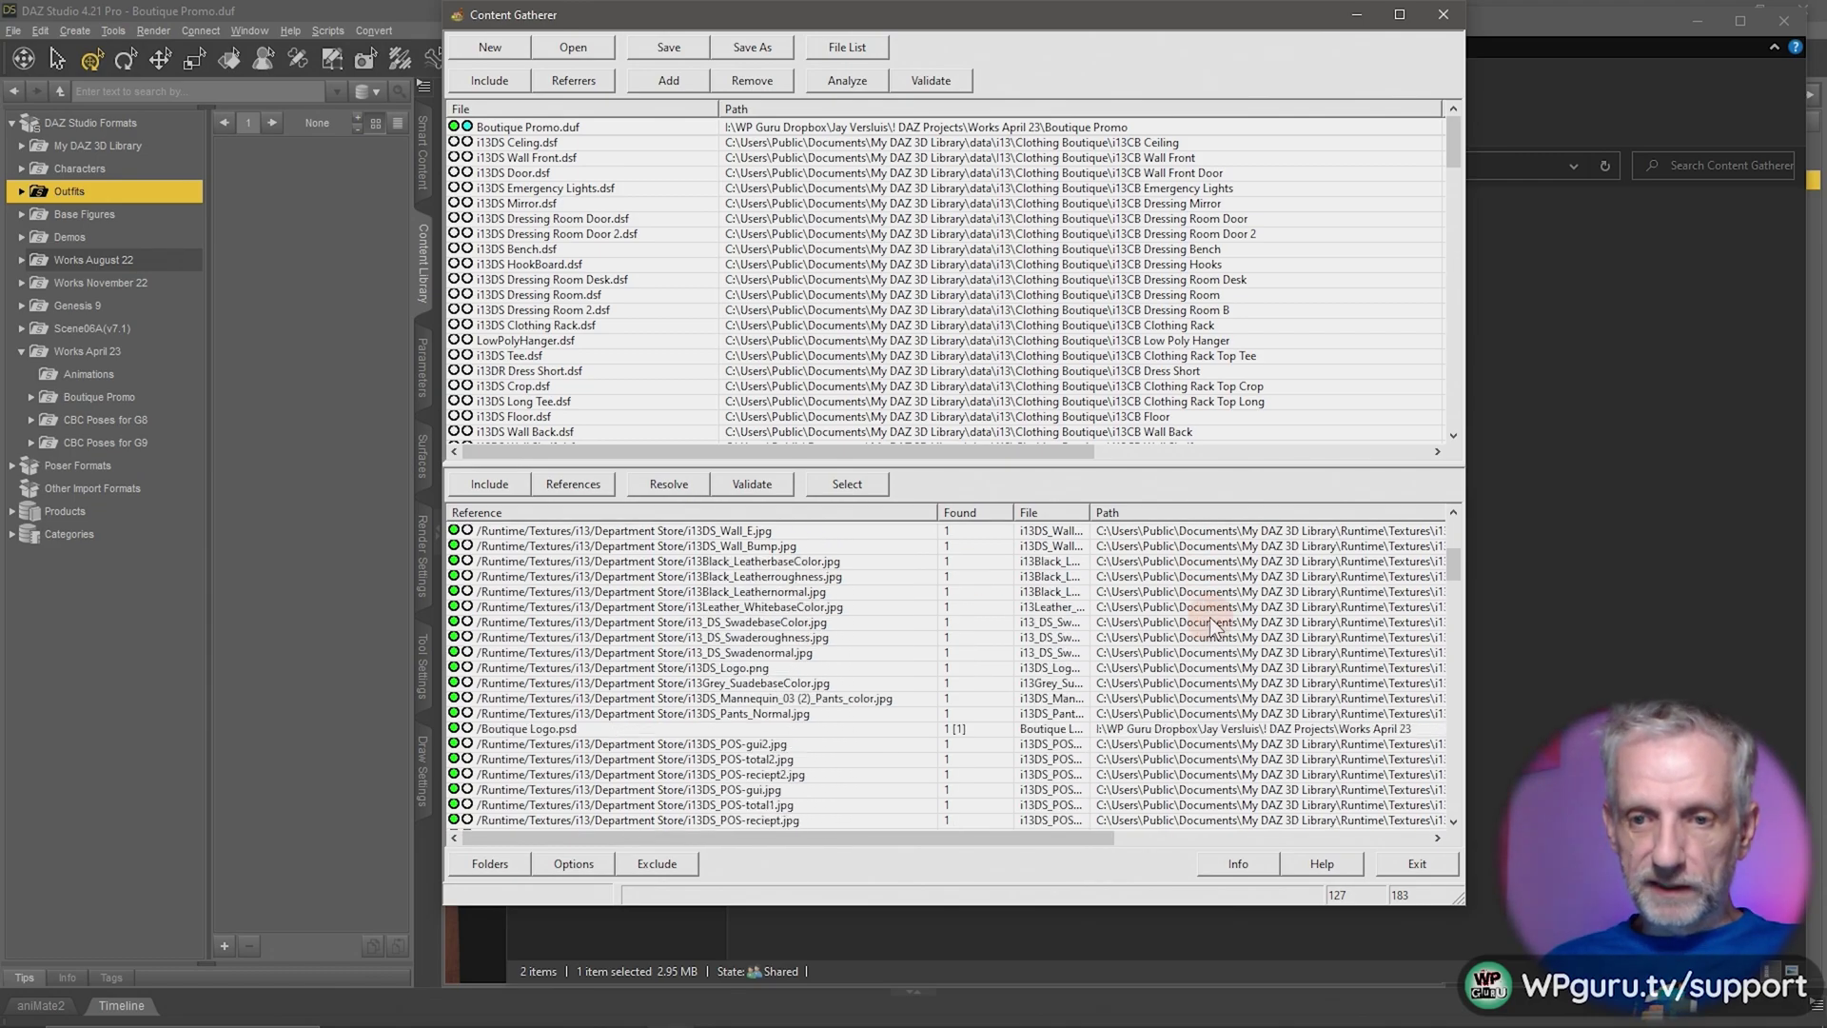
pyautogui.click(1206, 636)
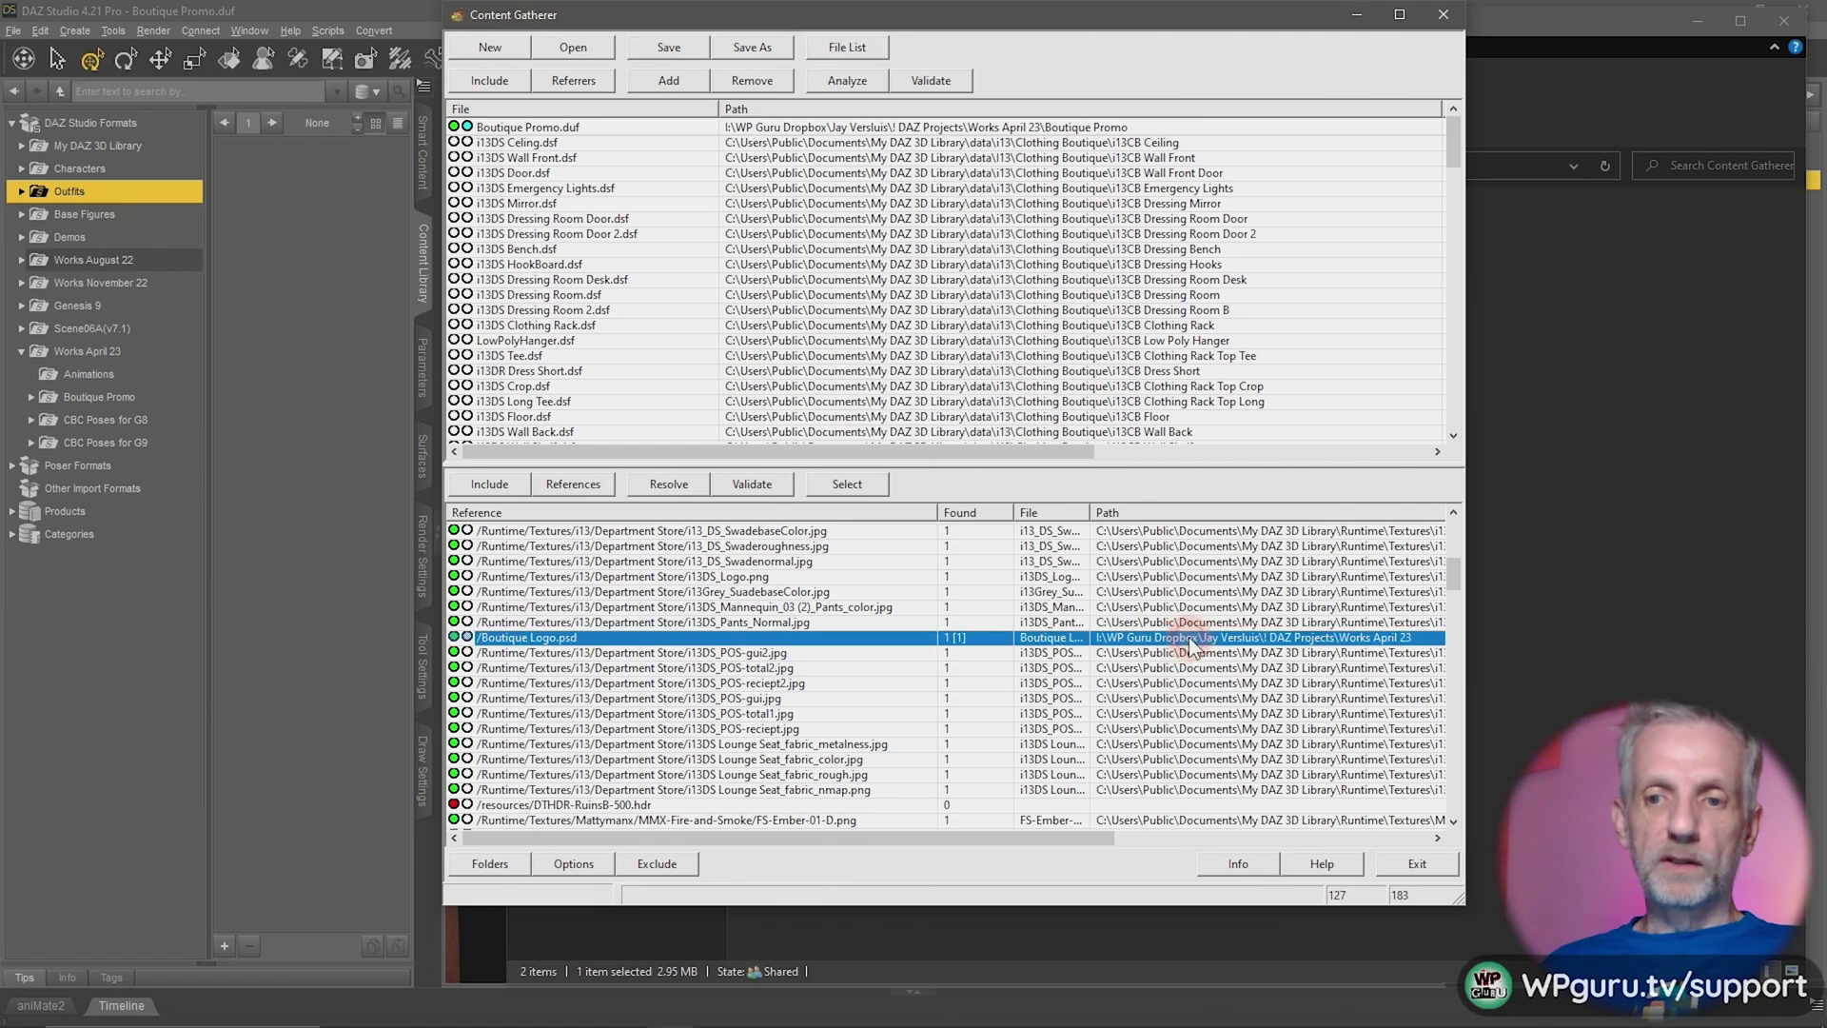
pyautogui.scroll(-5, 1275, 590)
# - Review the unfound DTHDR-RuinsB-500.hdr and the Lounge Seat fabric normal-map reference
pyautogui.click(1234, 577)
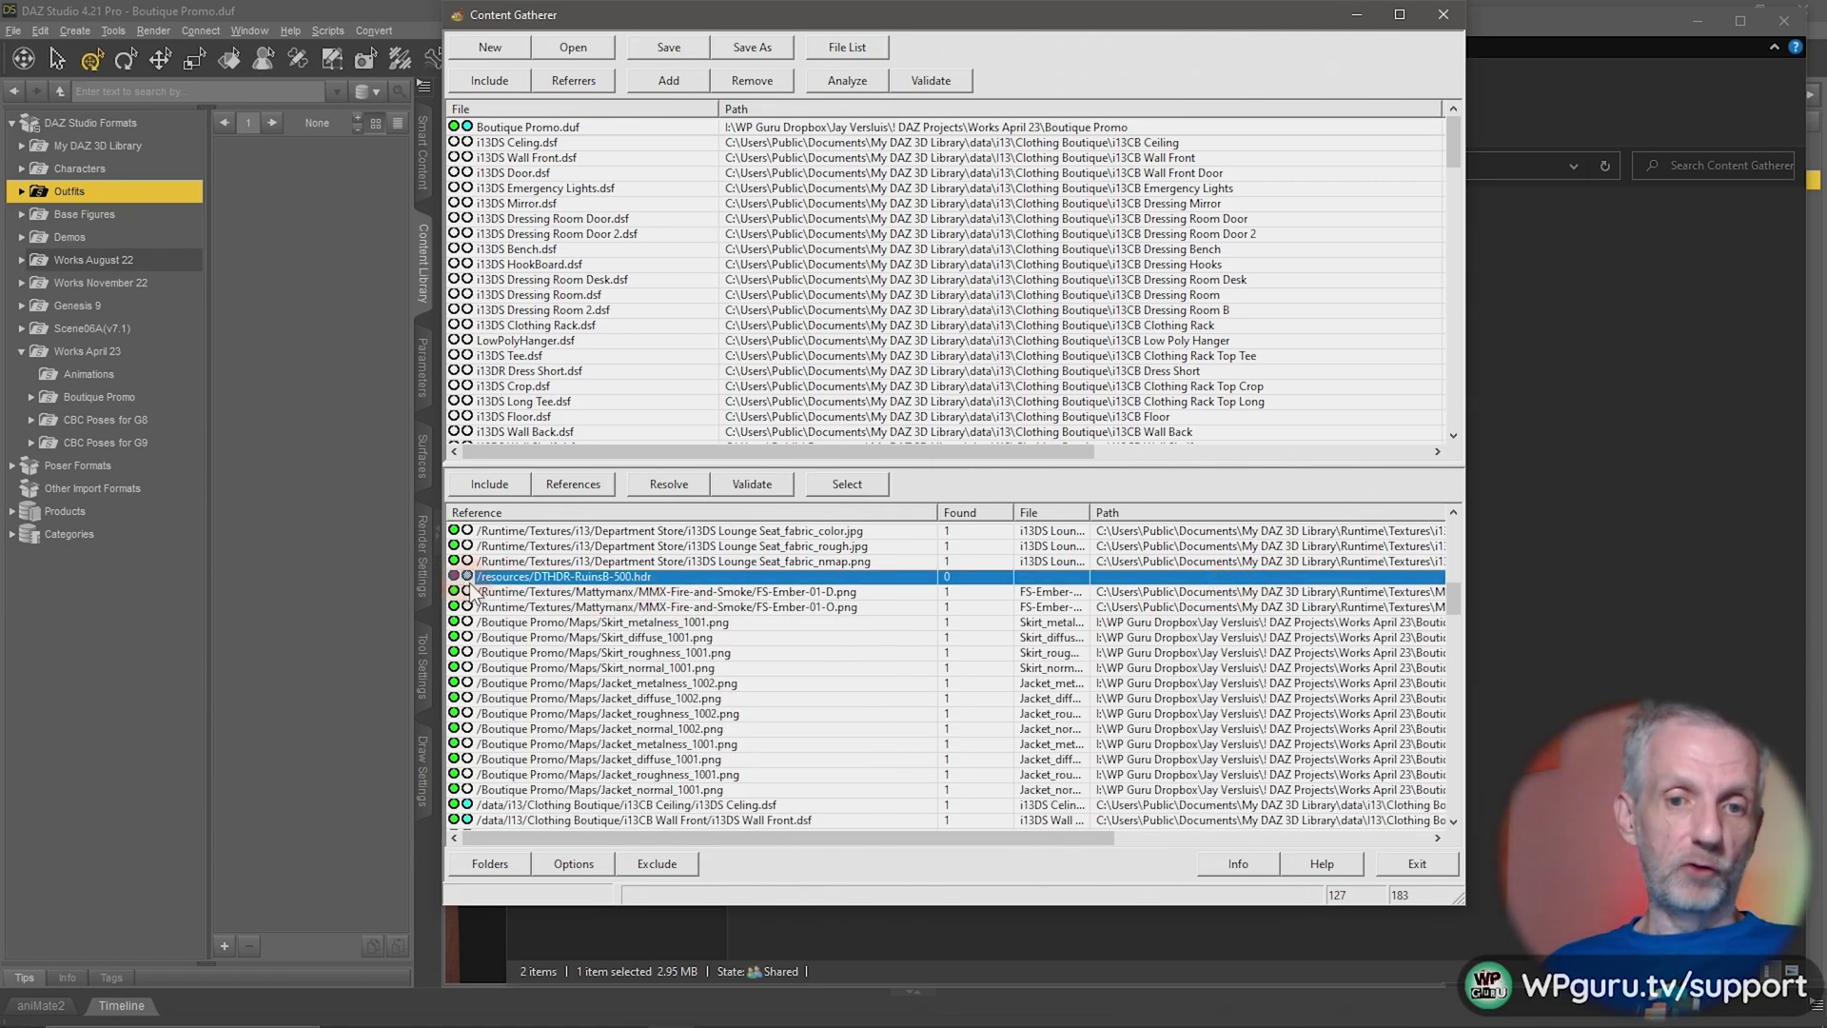
pyautogui.scroll(-9, 1237, 642)
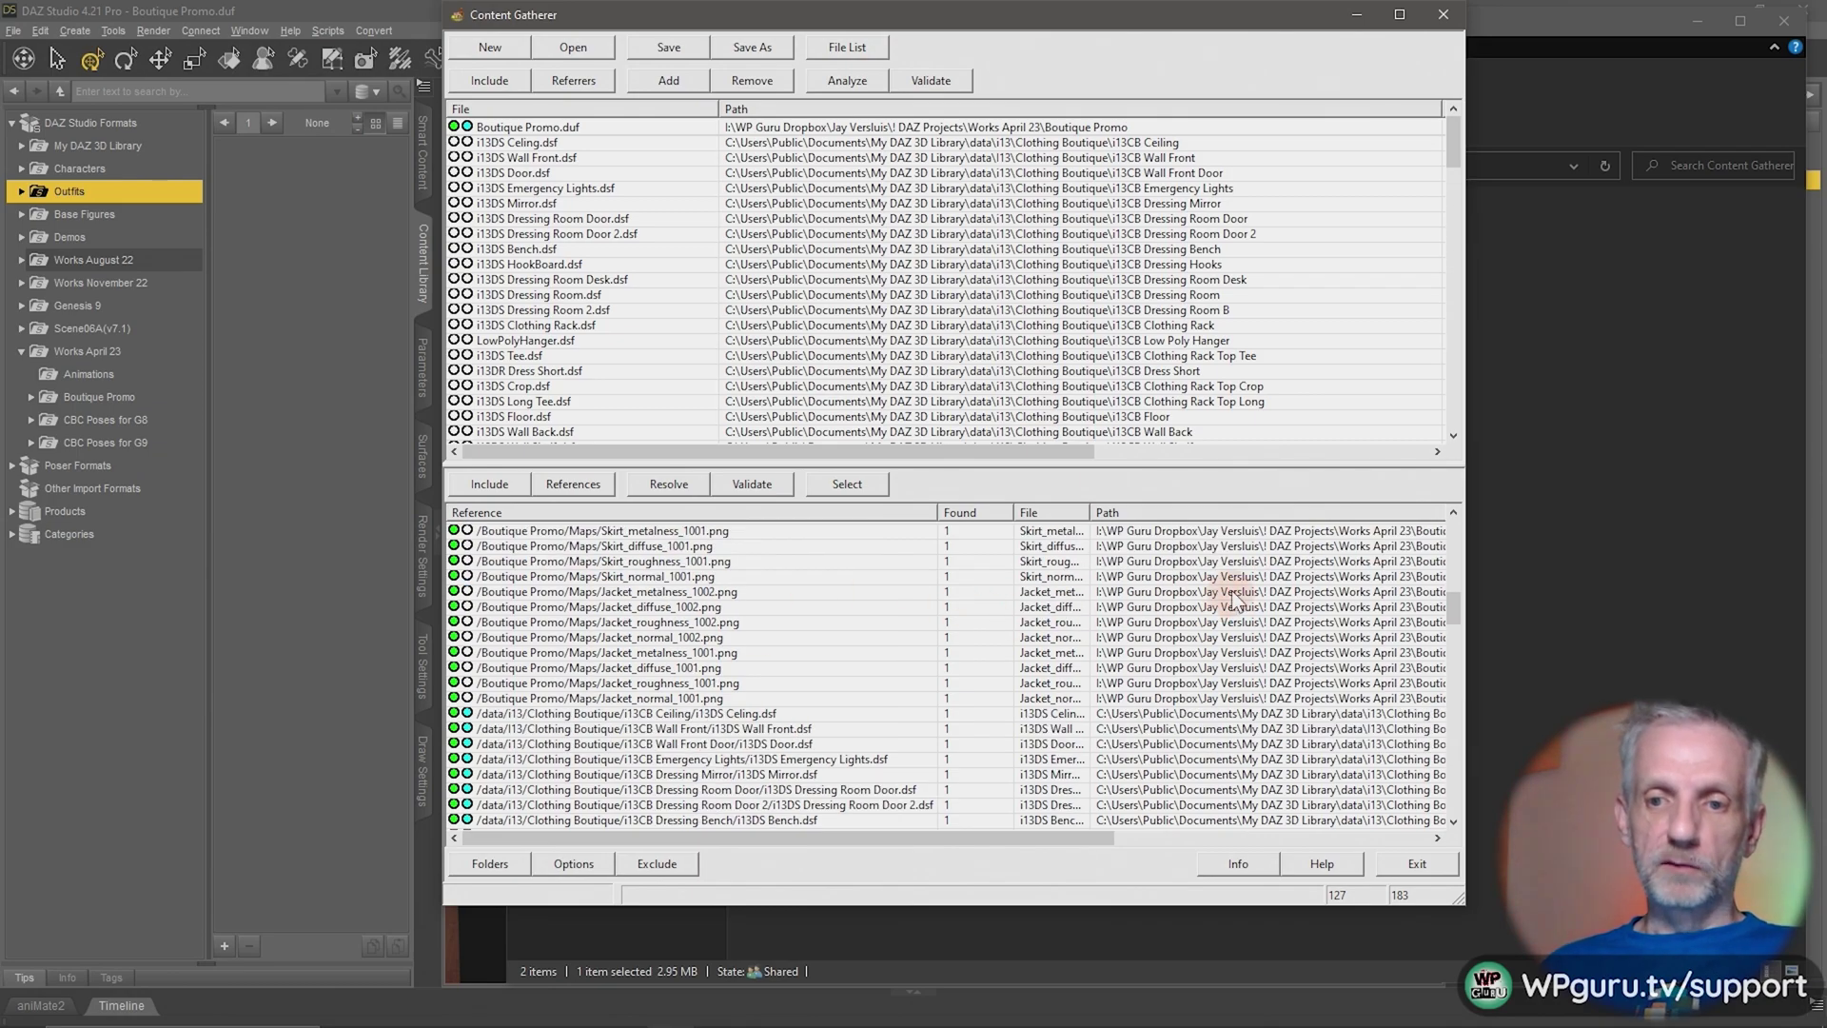
pyautogui.scroll(9, 1249, 700)
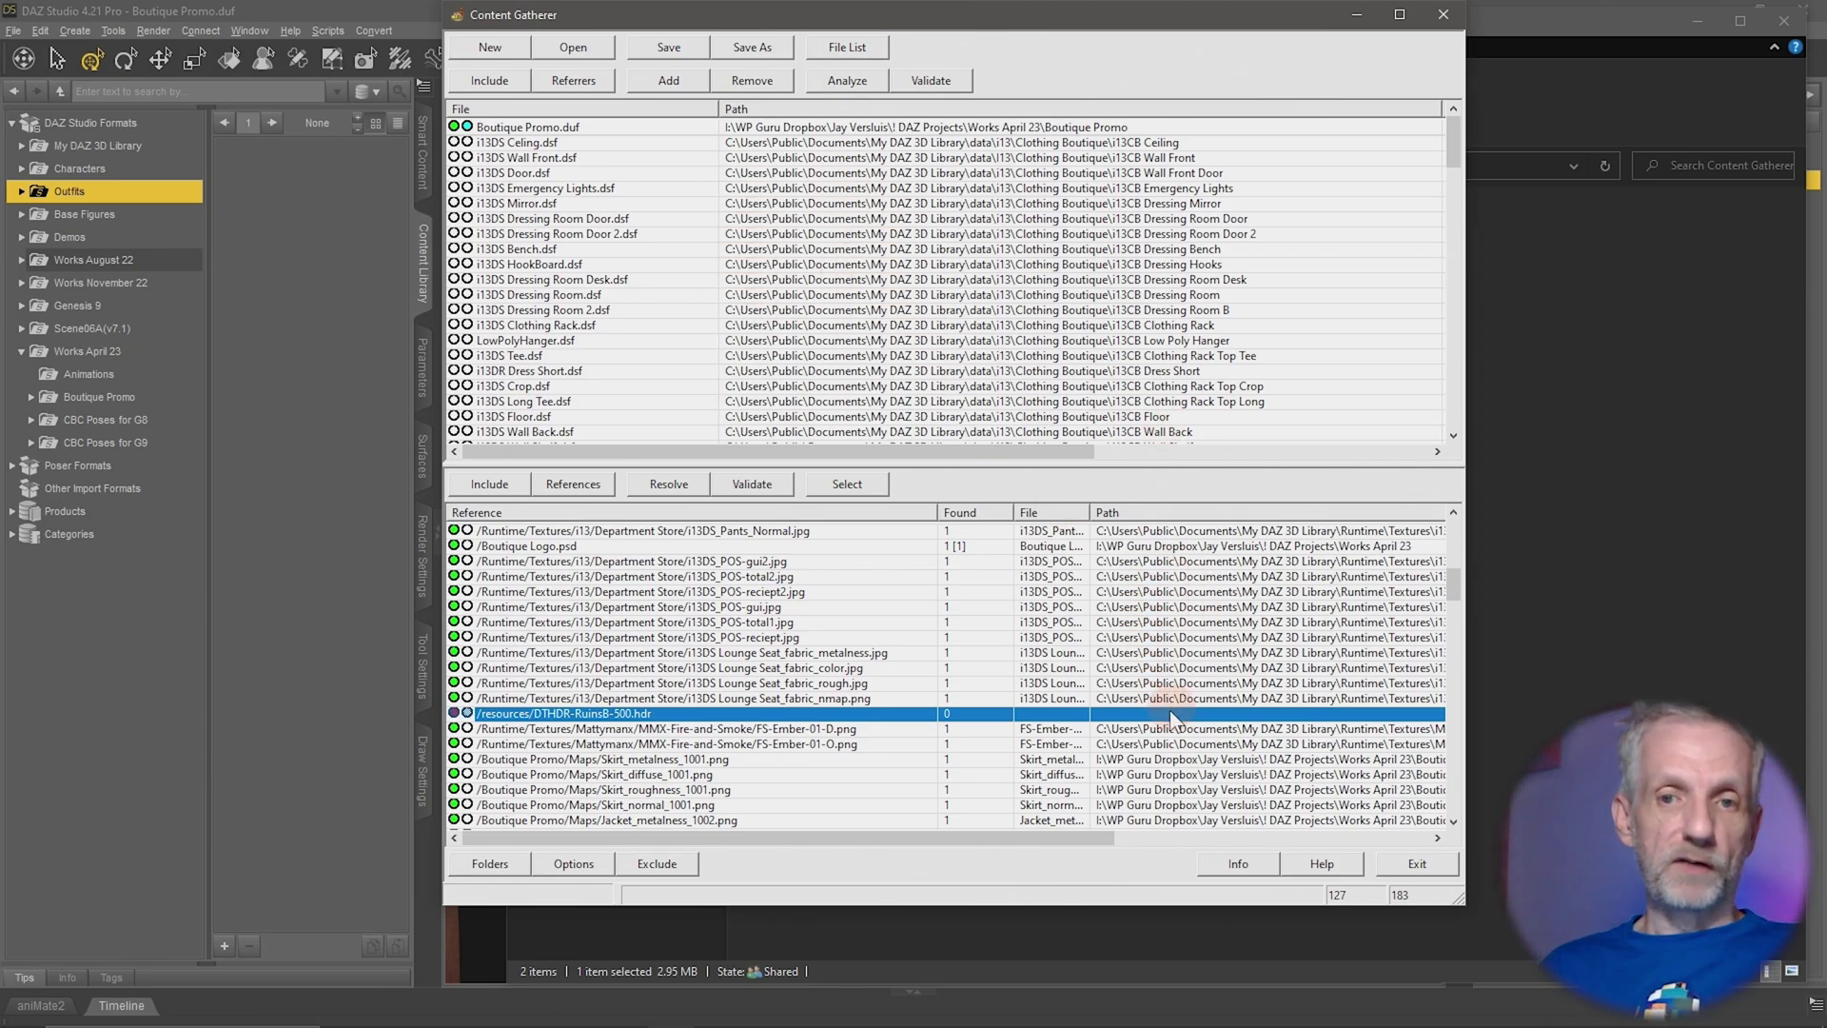
pyautogui.scroll(-12, 929, 272)
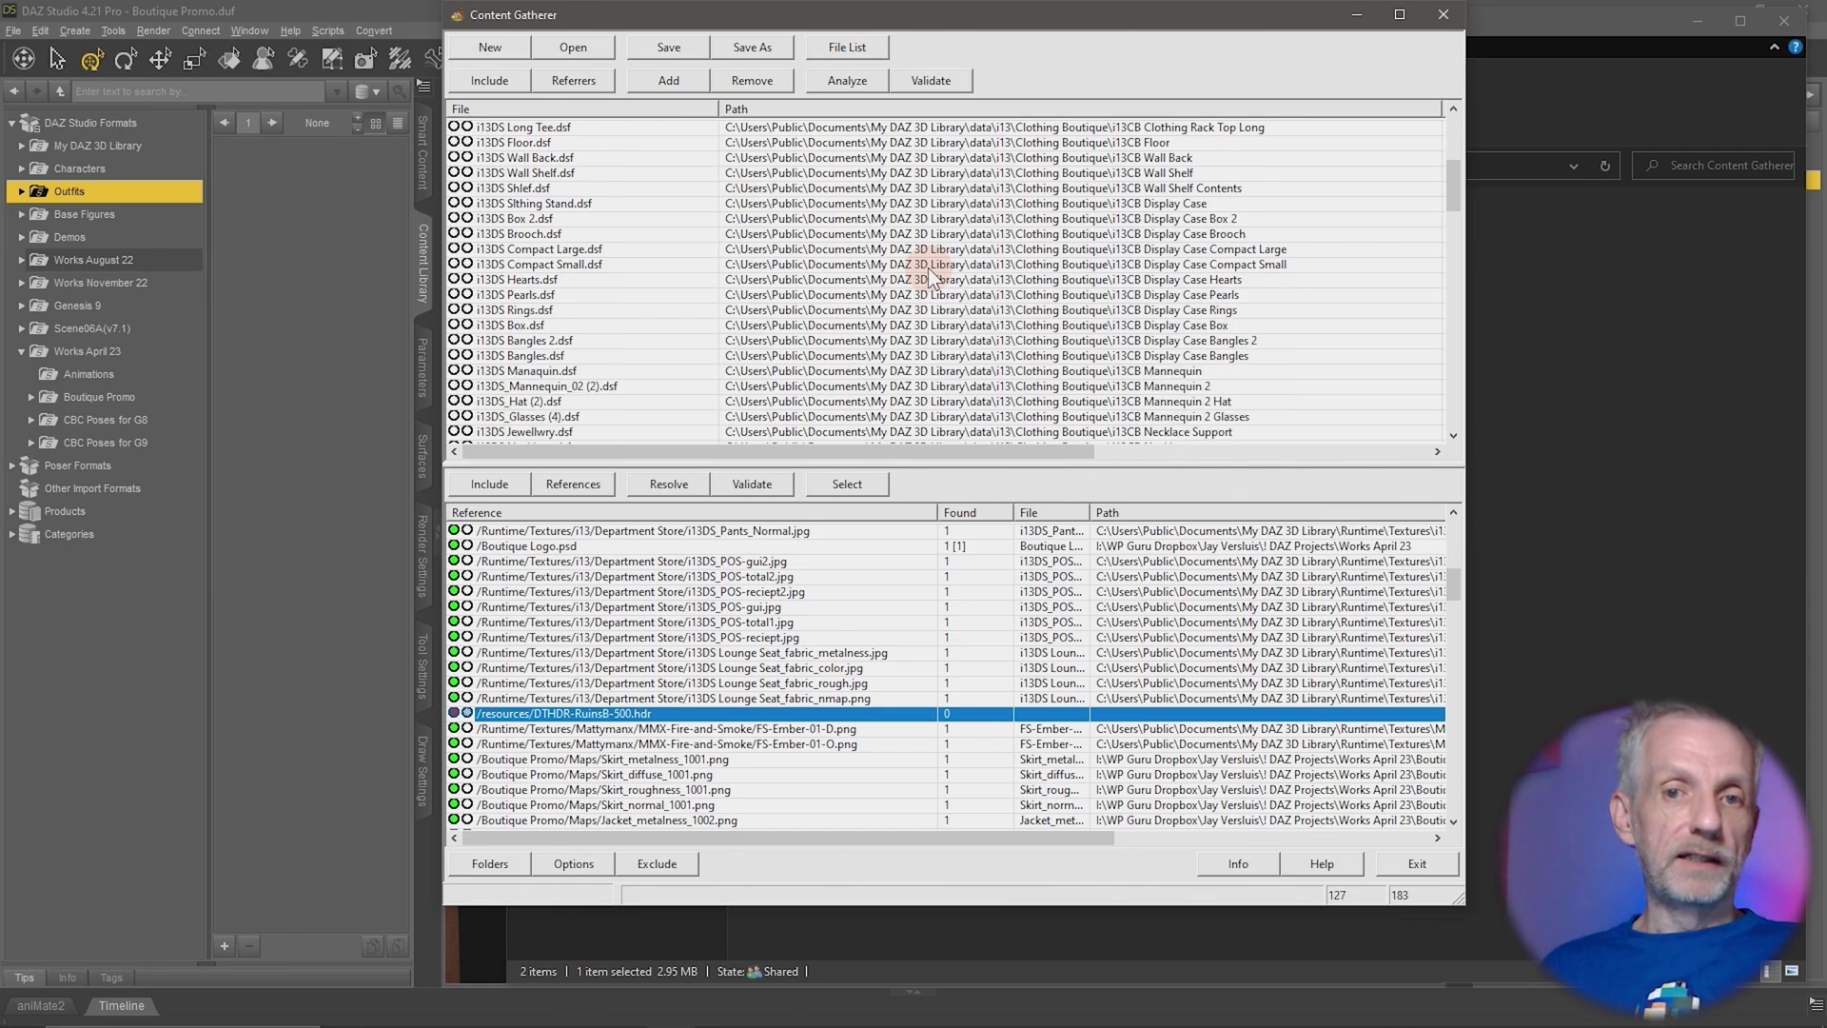
pyautogui.scroll(-9, 928, 266)
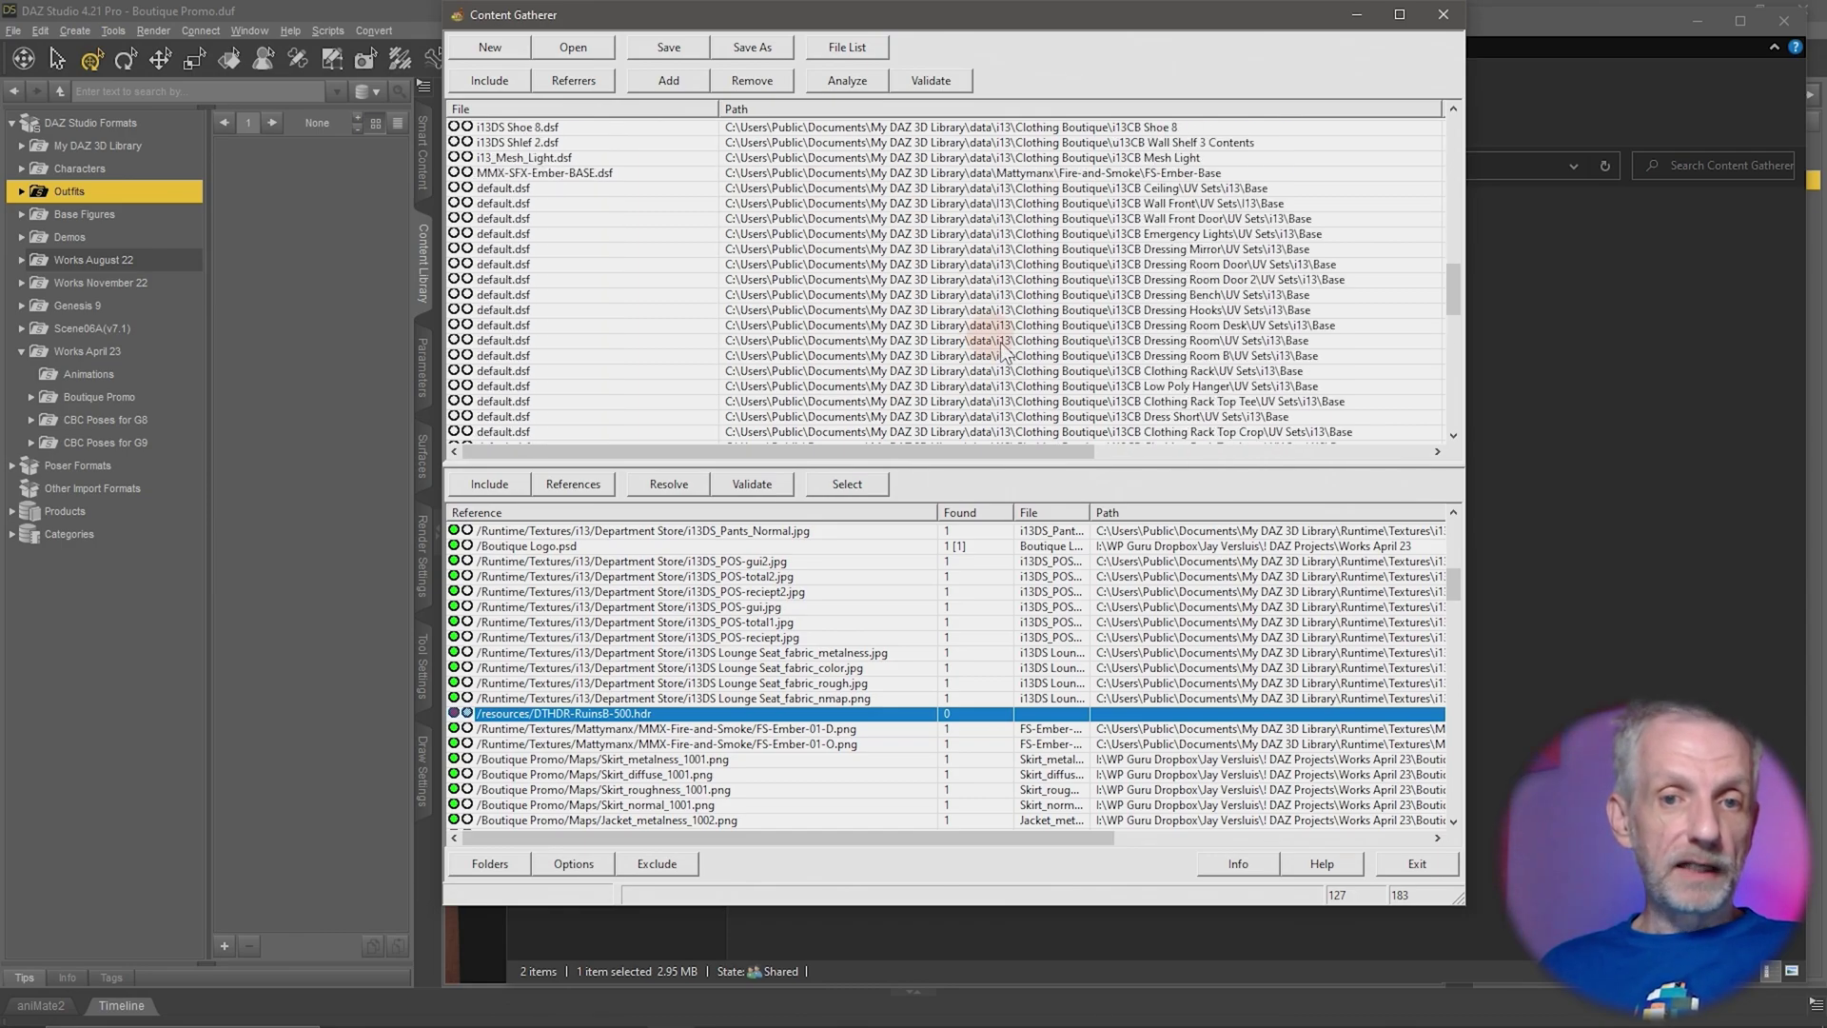
pyautogui.scroll(20, 1011, 335)
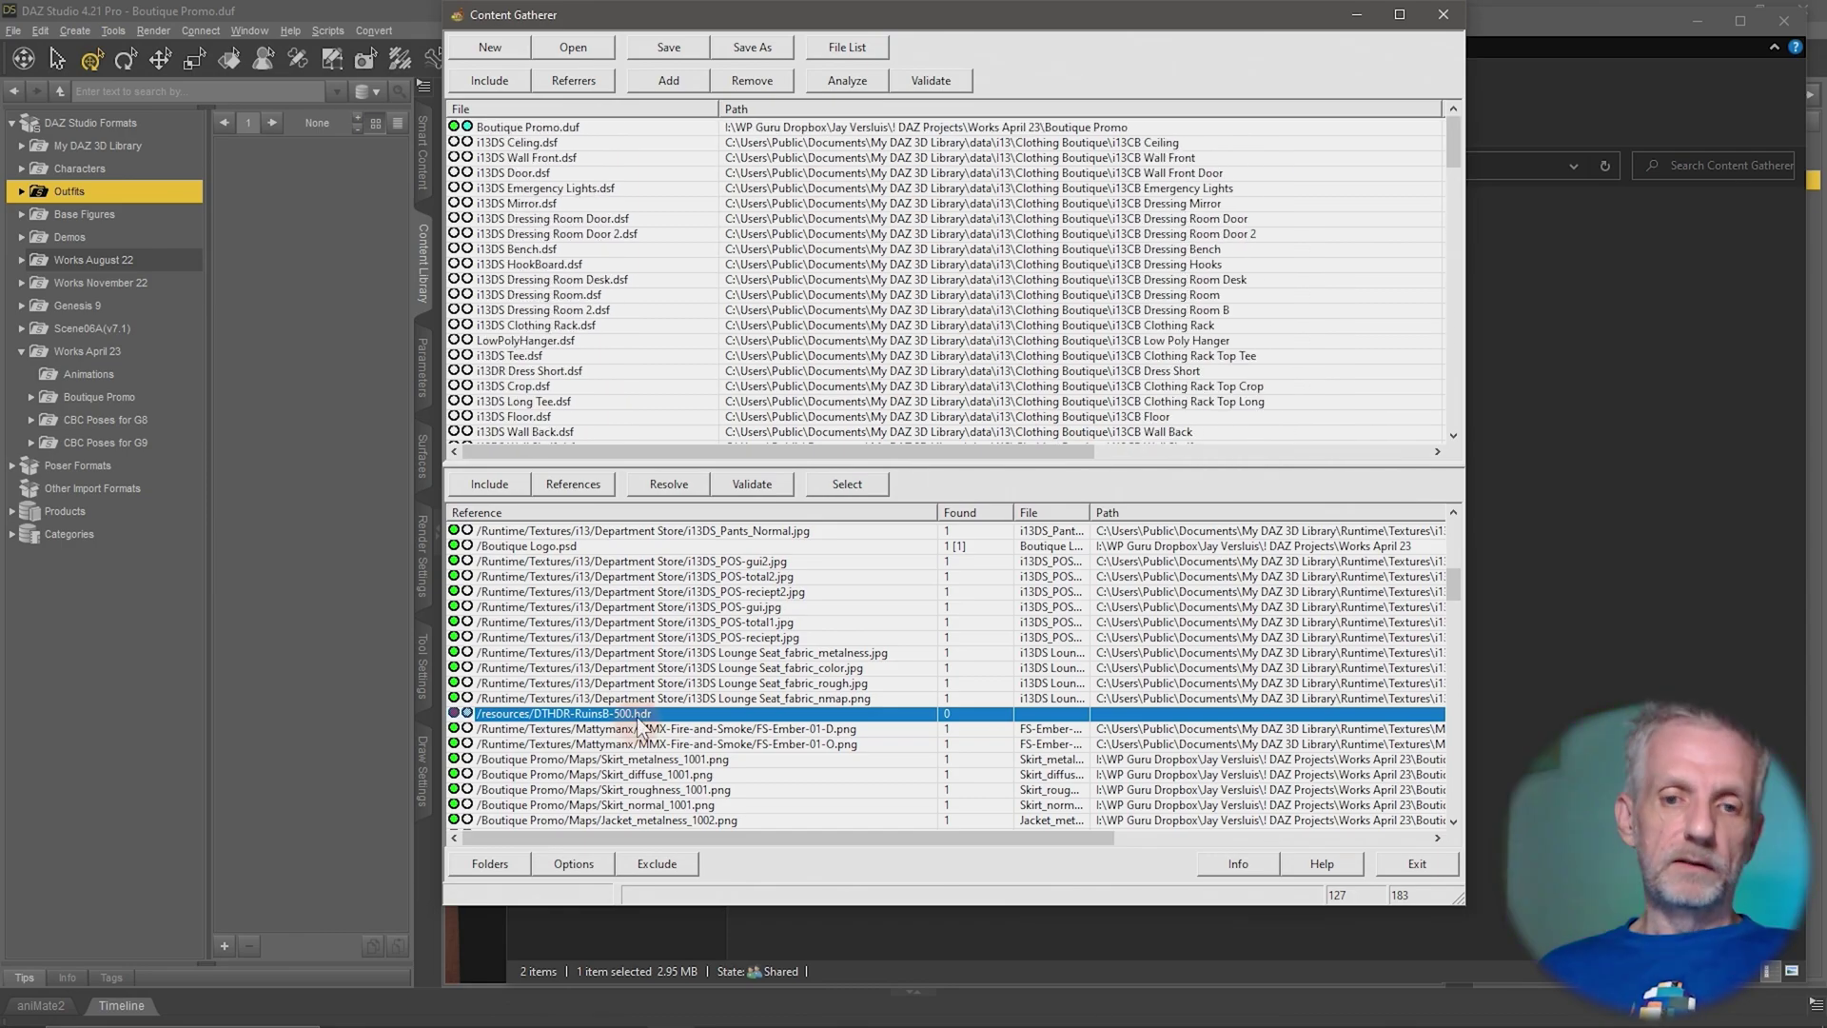
pyautogui.click(576, 697)
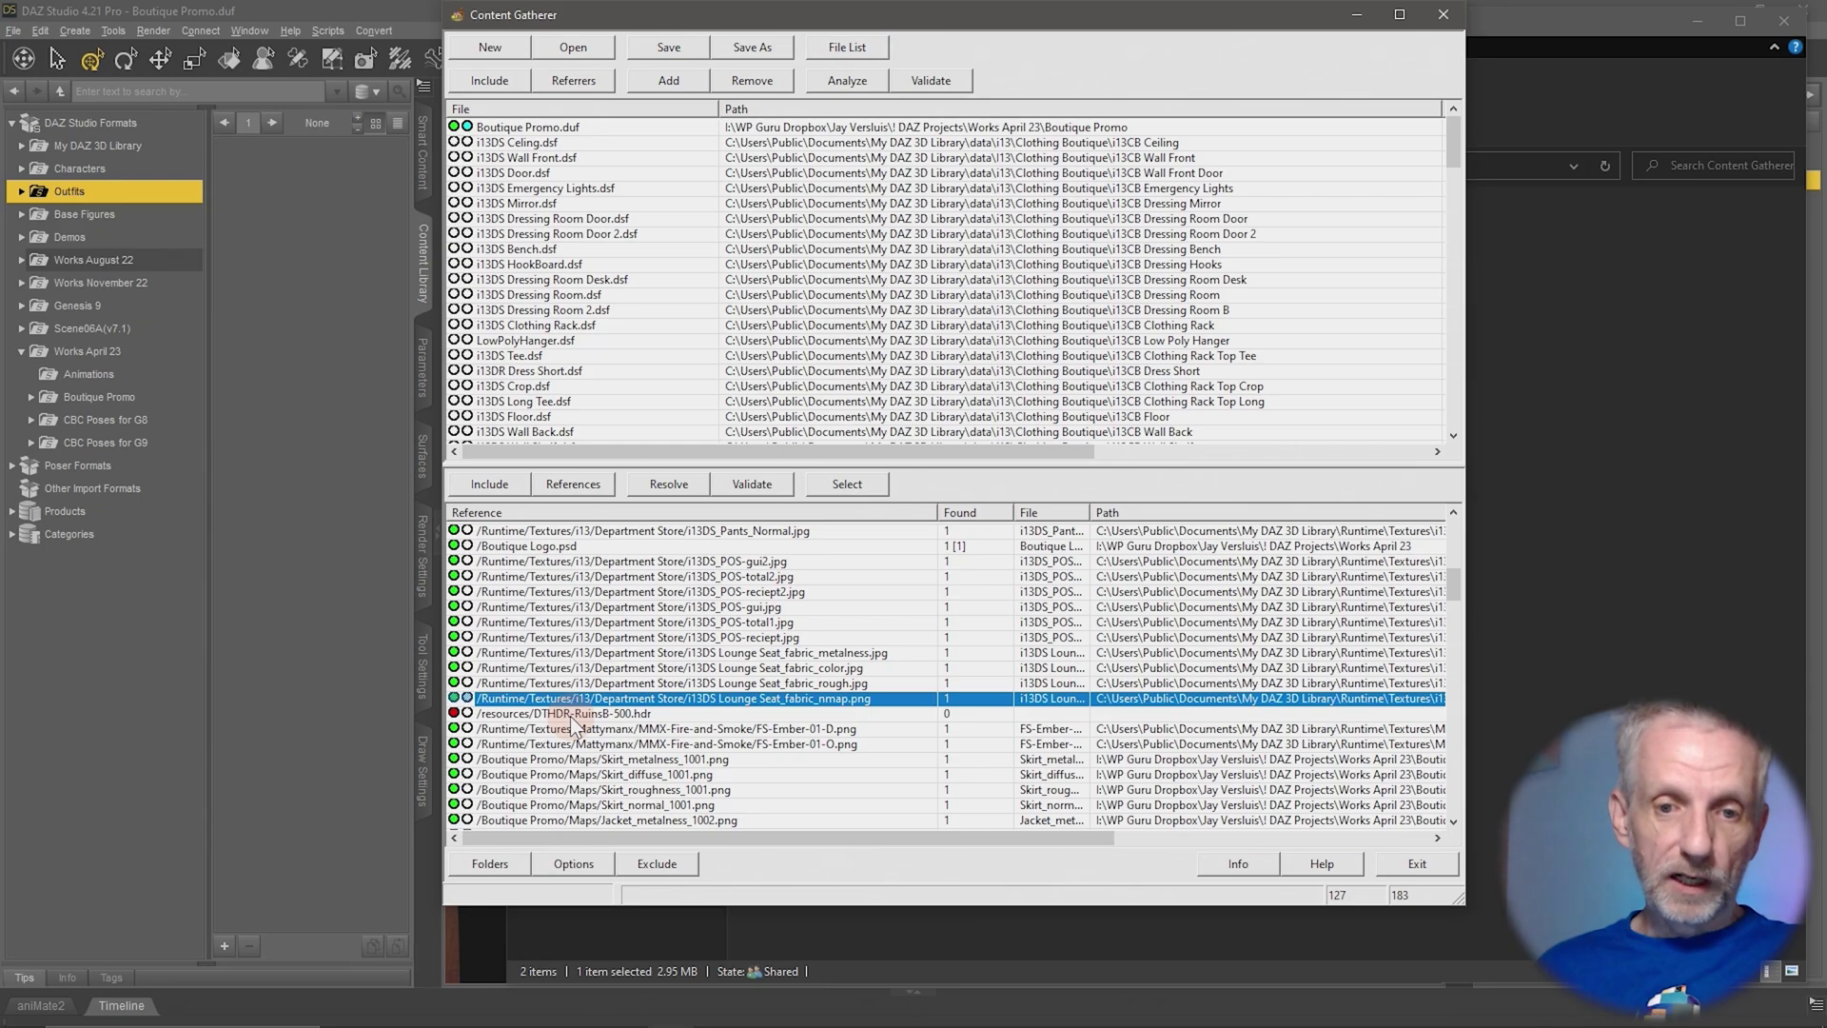
pyautogui.click(569, 714)
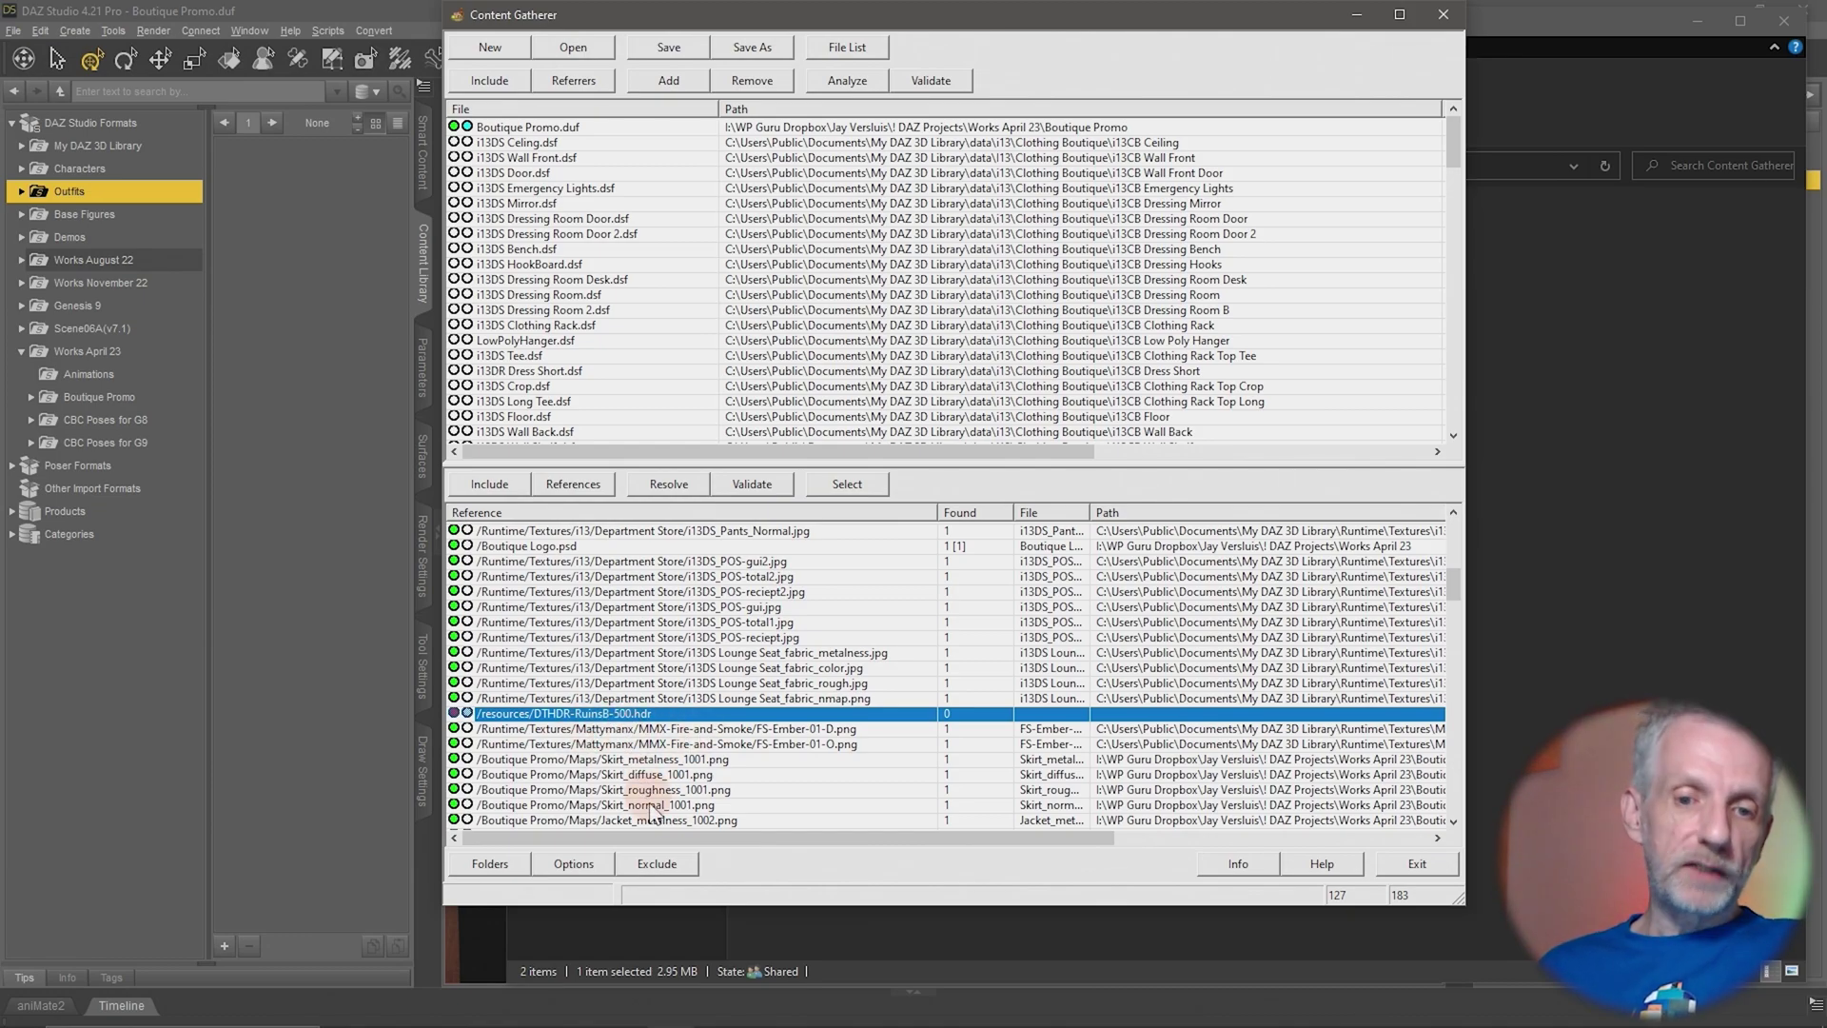
pyautogui.click(664, 861)
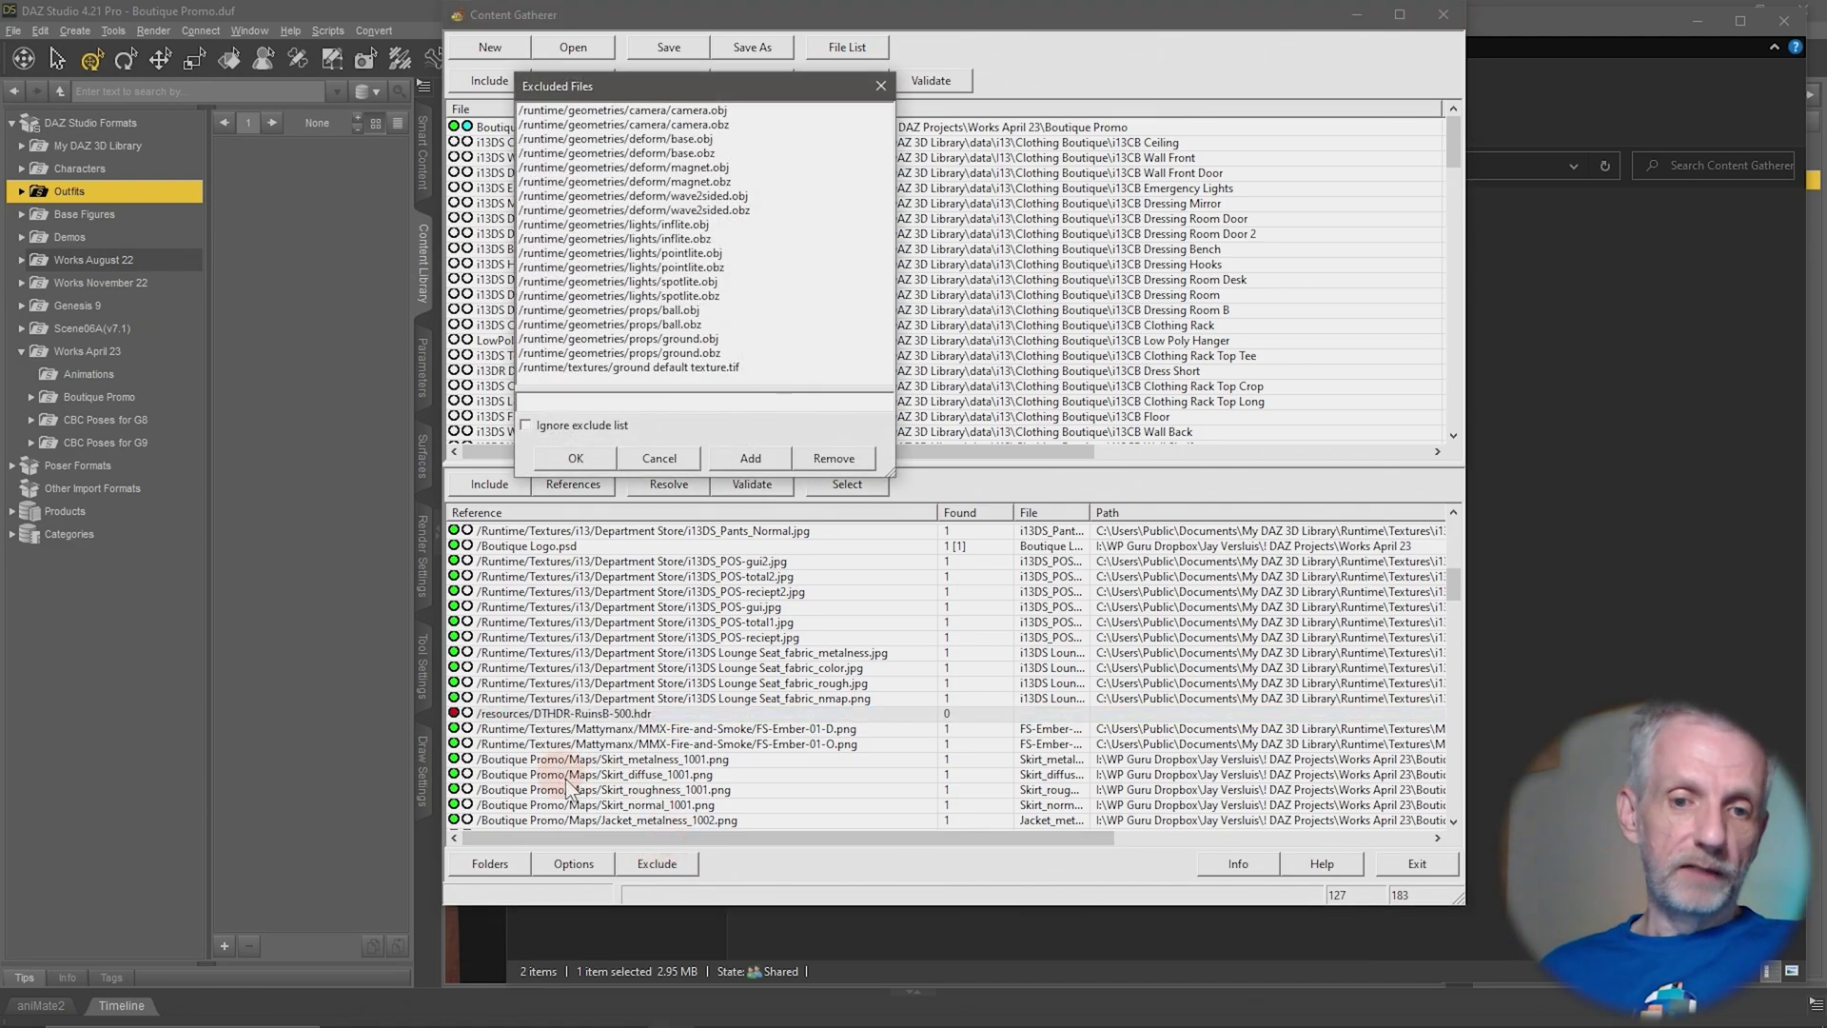
pyautogui.click(524, 714)
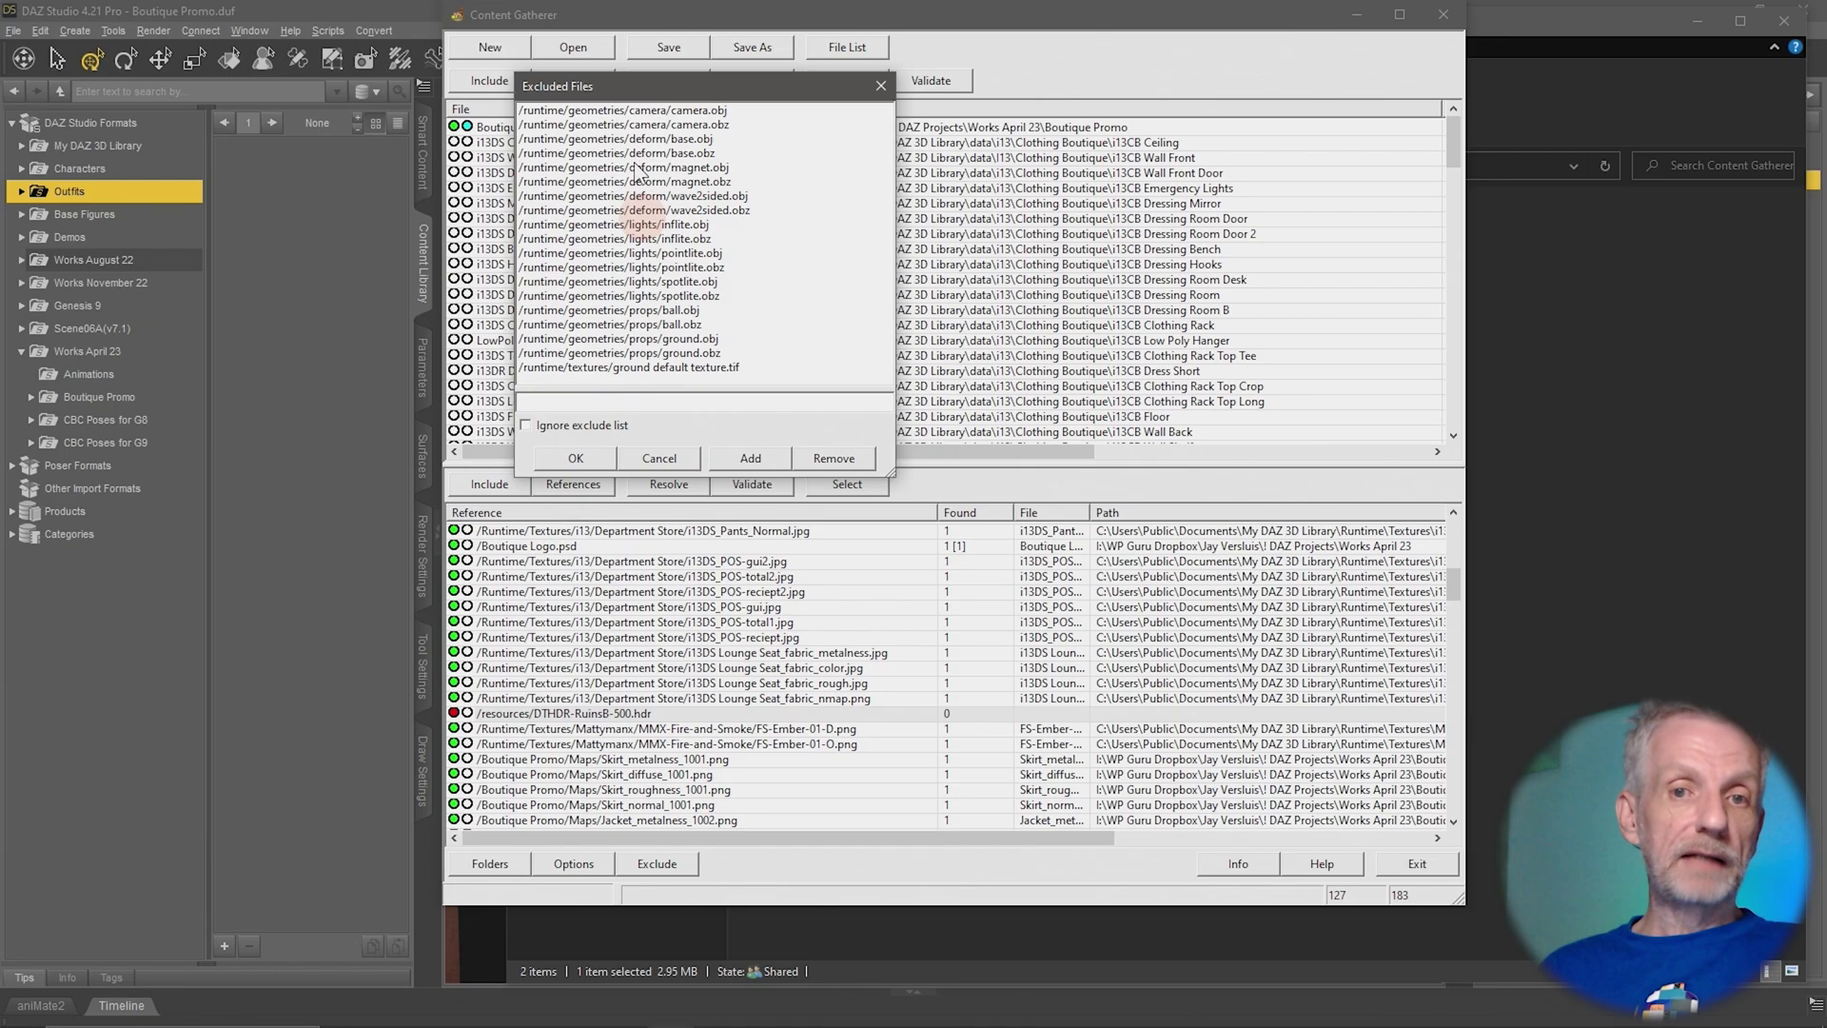
pyautogui.click(671, 403)
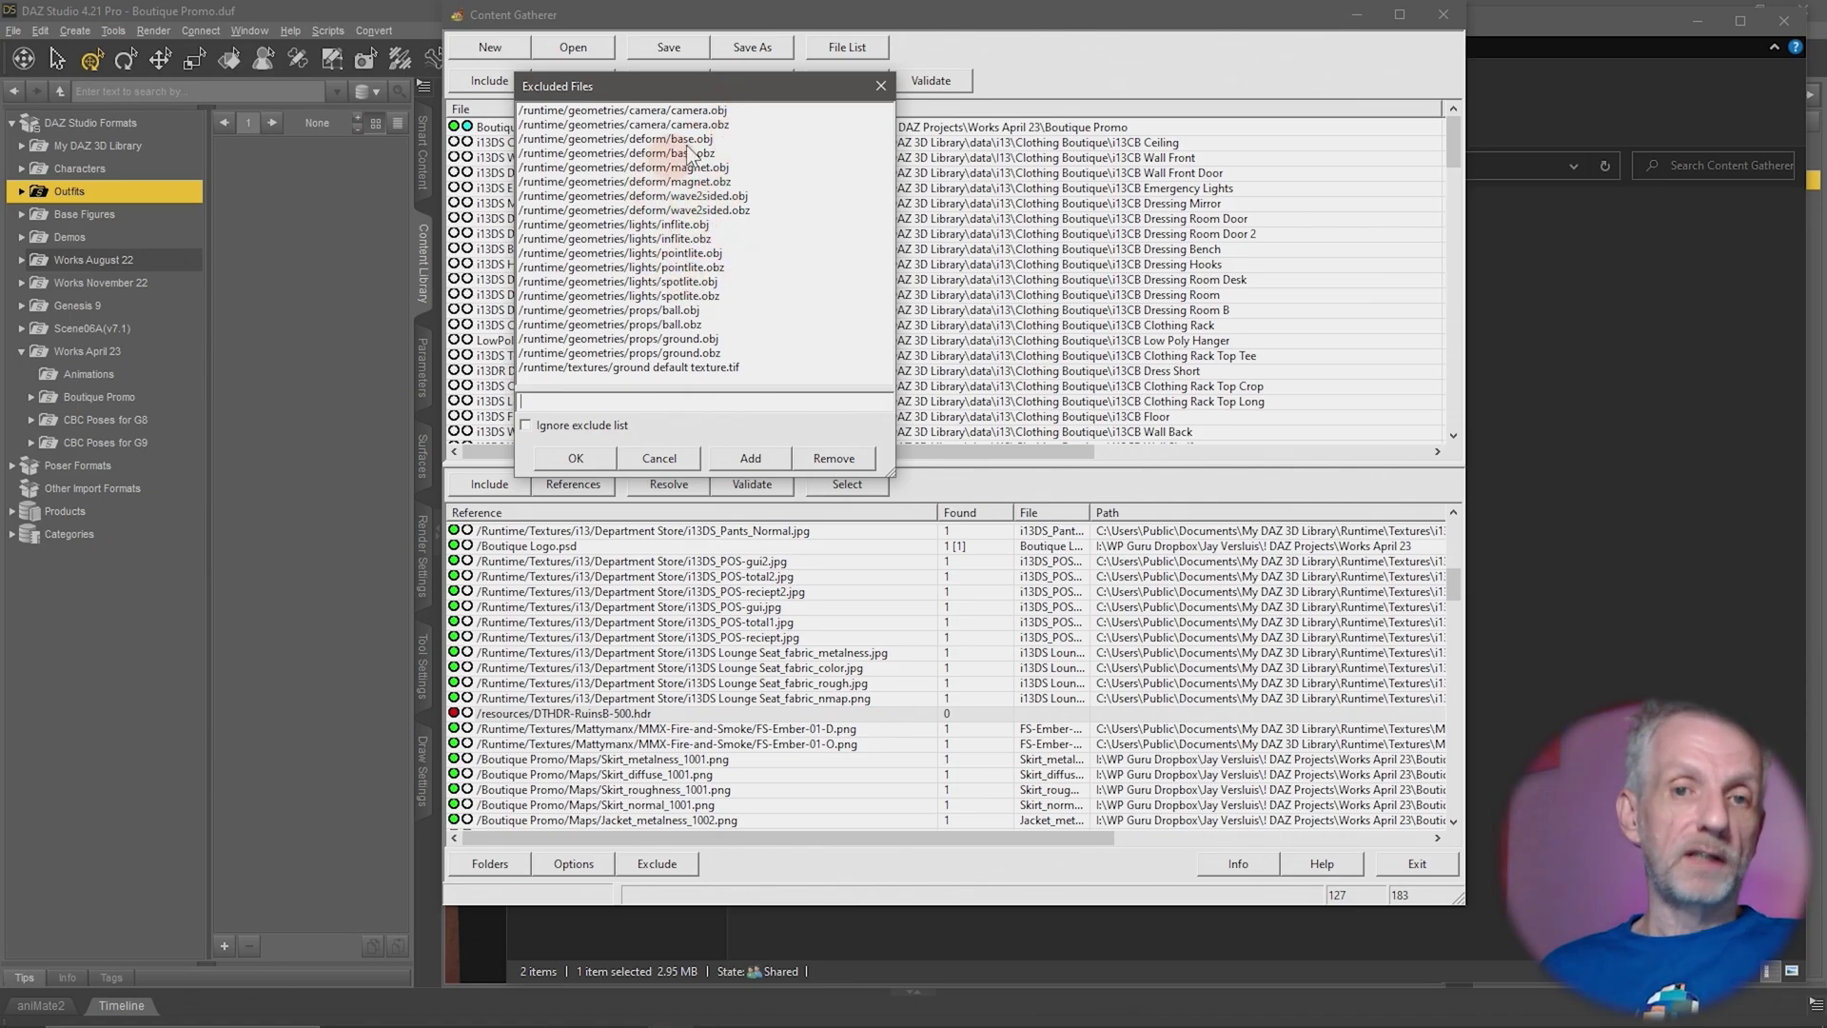
pyautogui.click(881, 86)
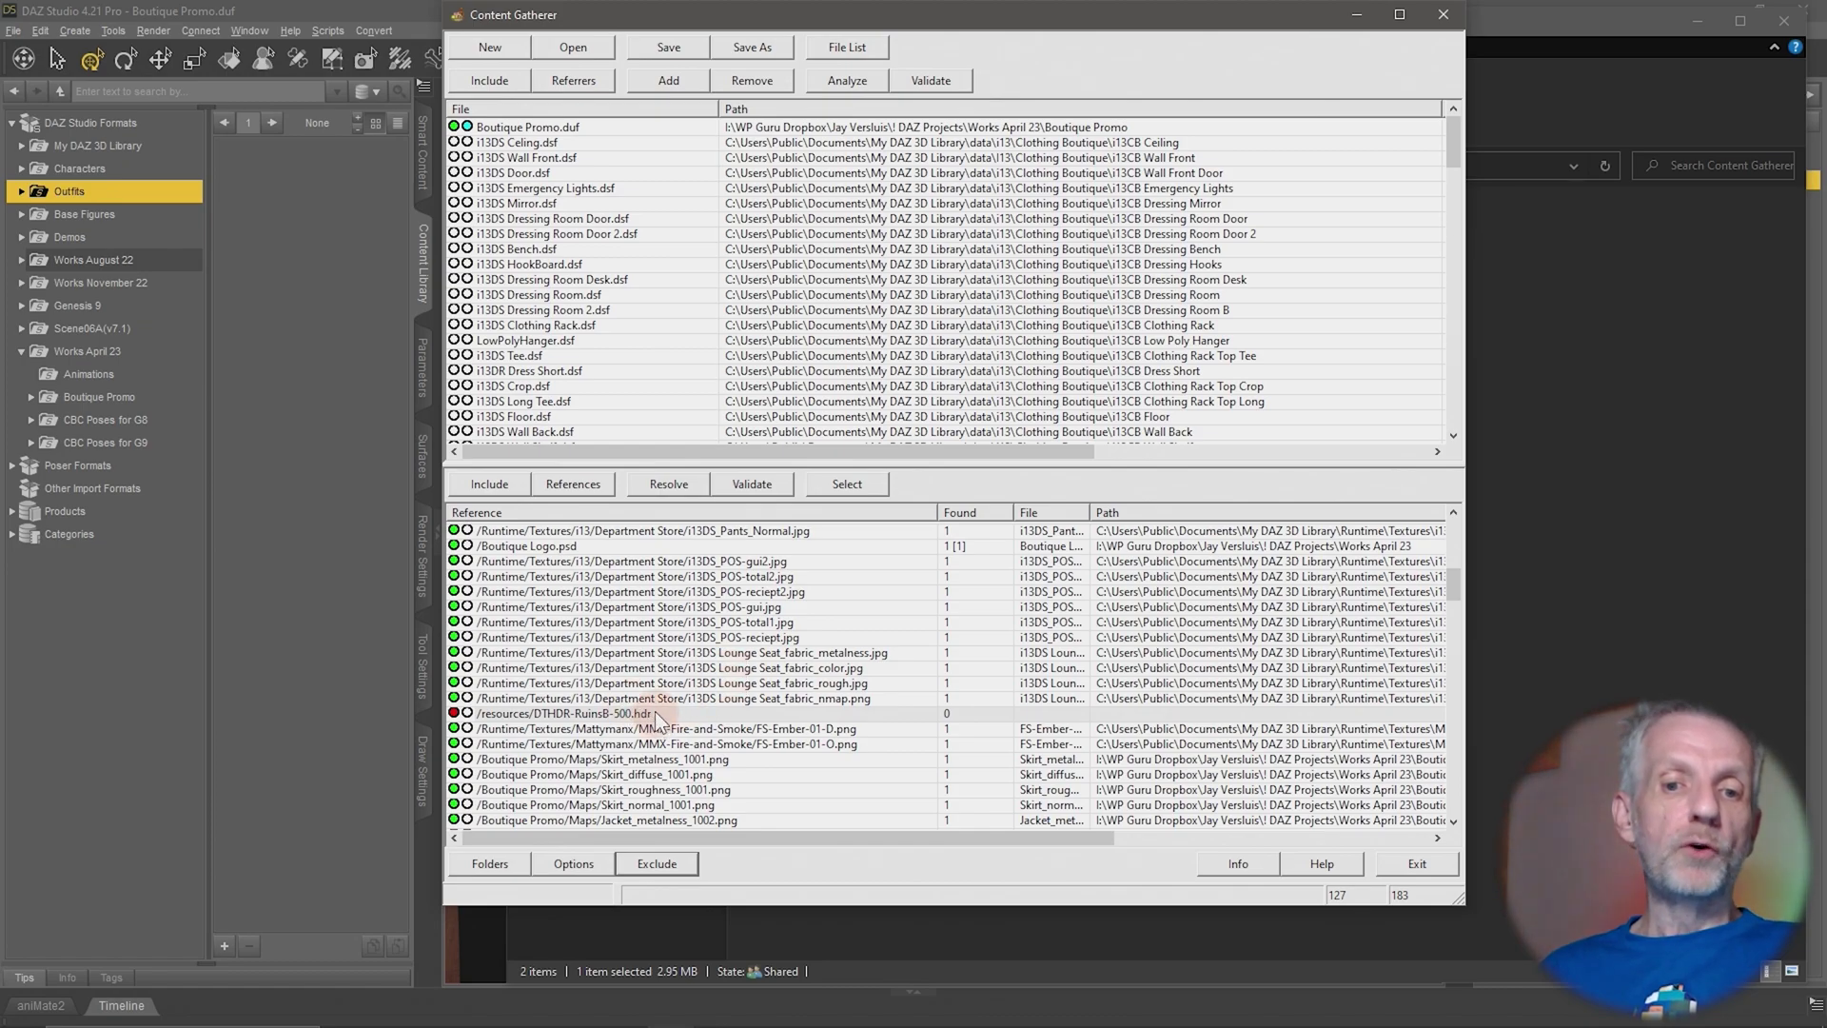
pyautogui.click(582, 713)
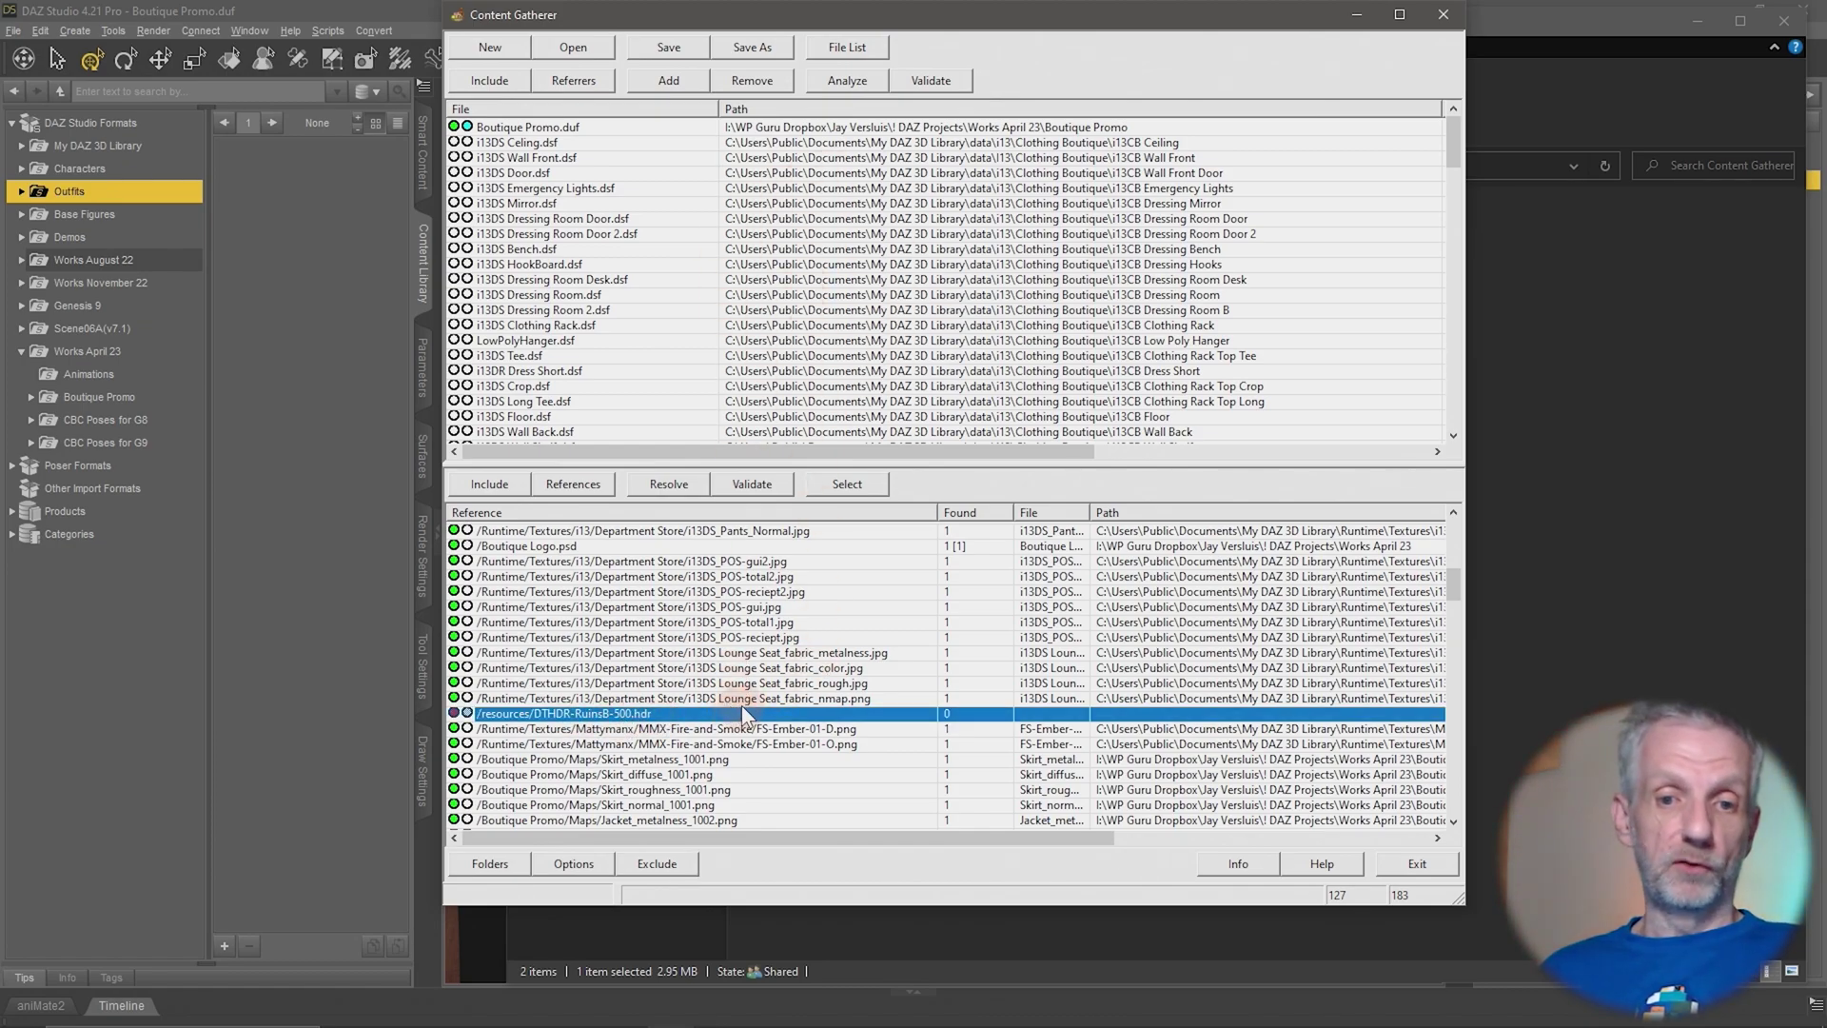
pyautogui.click(541, 545)
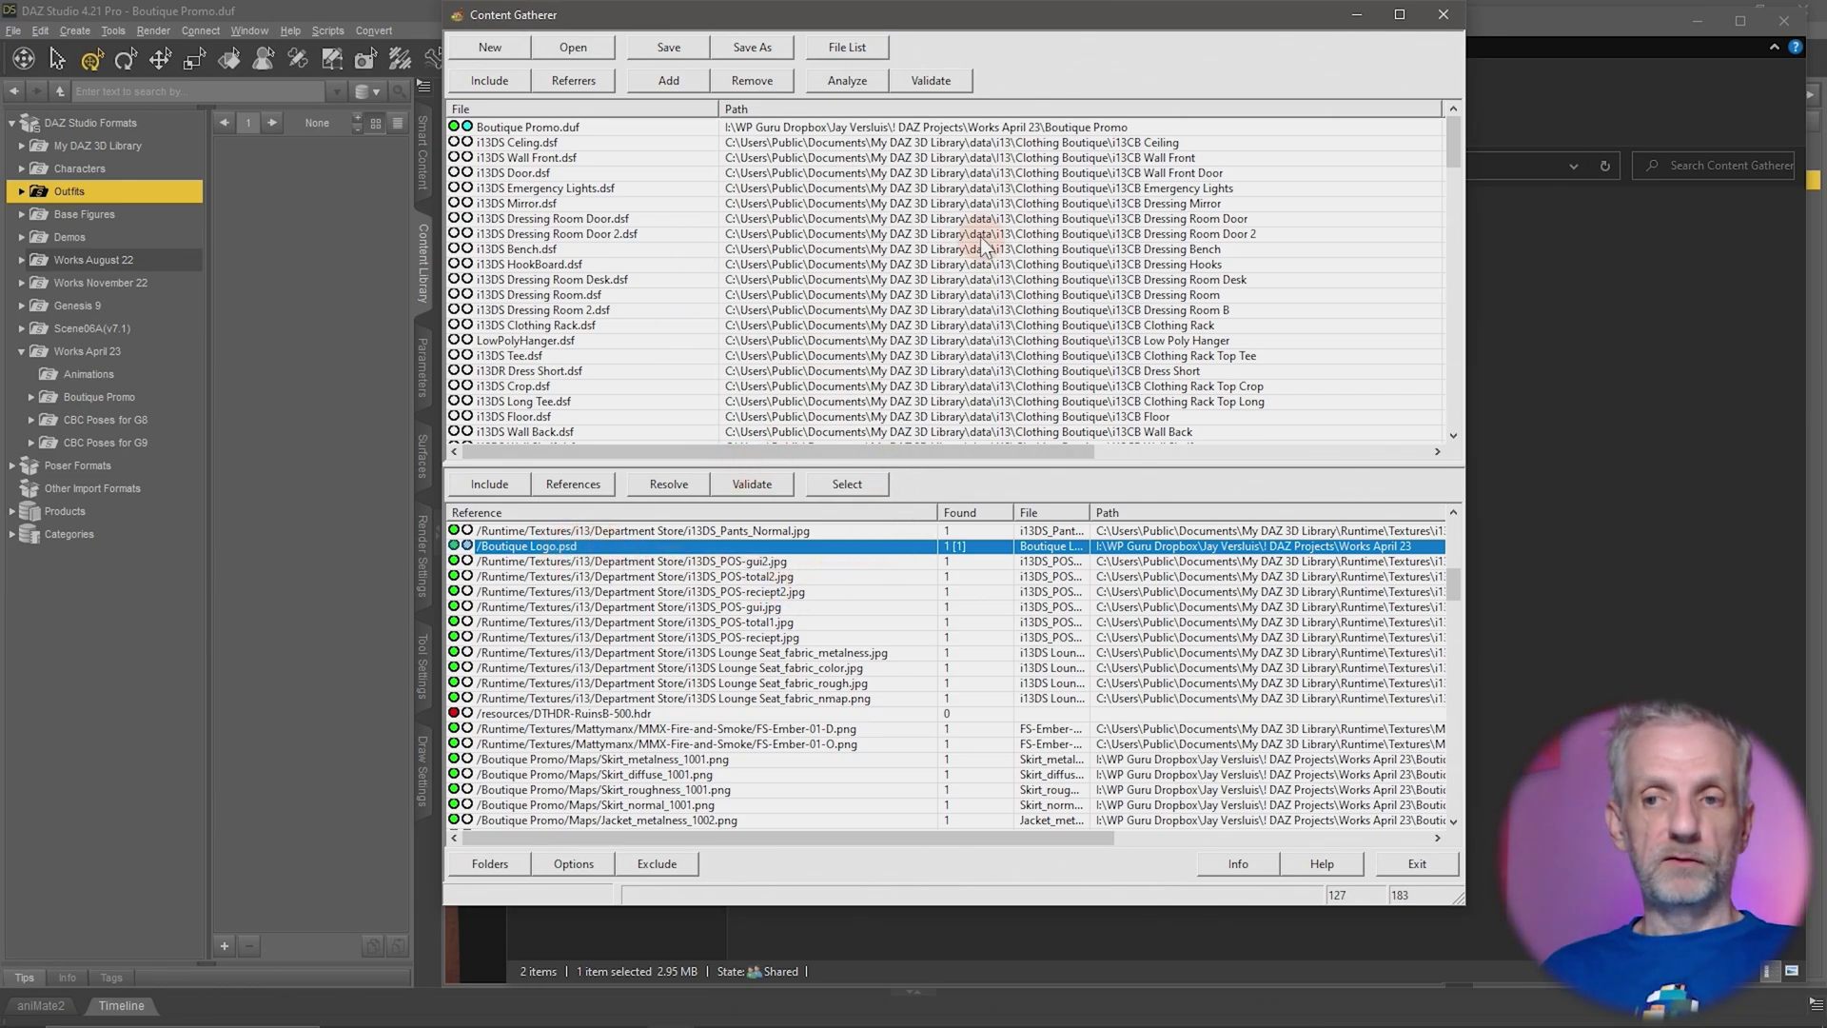
pyautogui.scroll(-15, 990, 255)
pyautogui.scroll(-10, 986, 246)
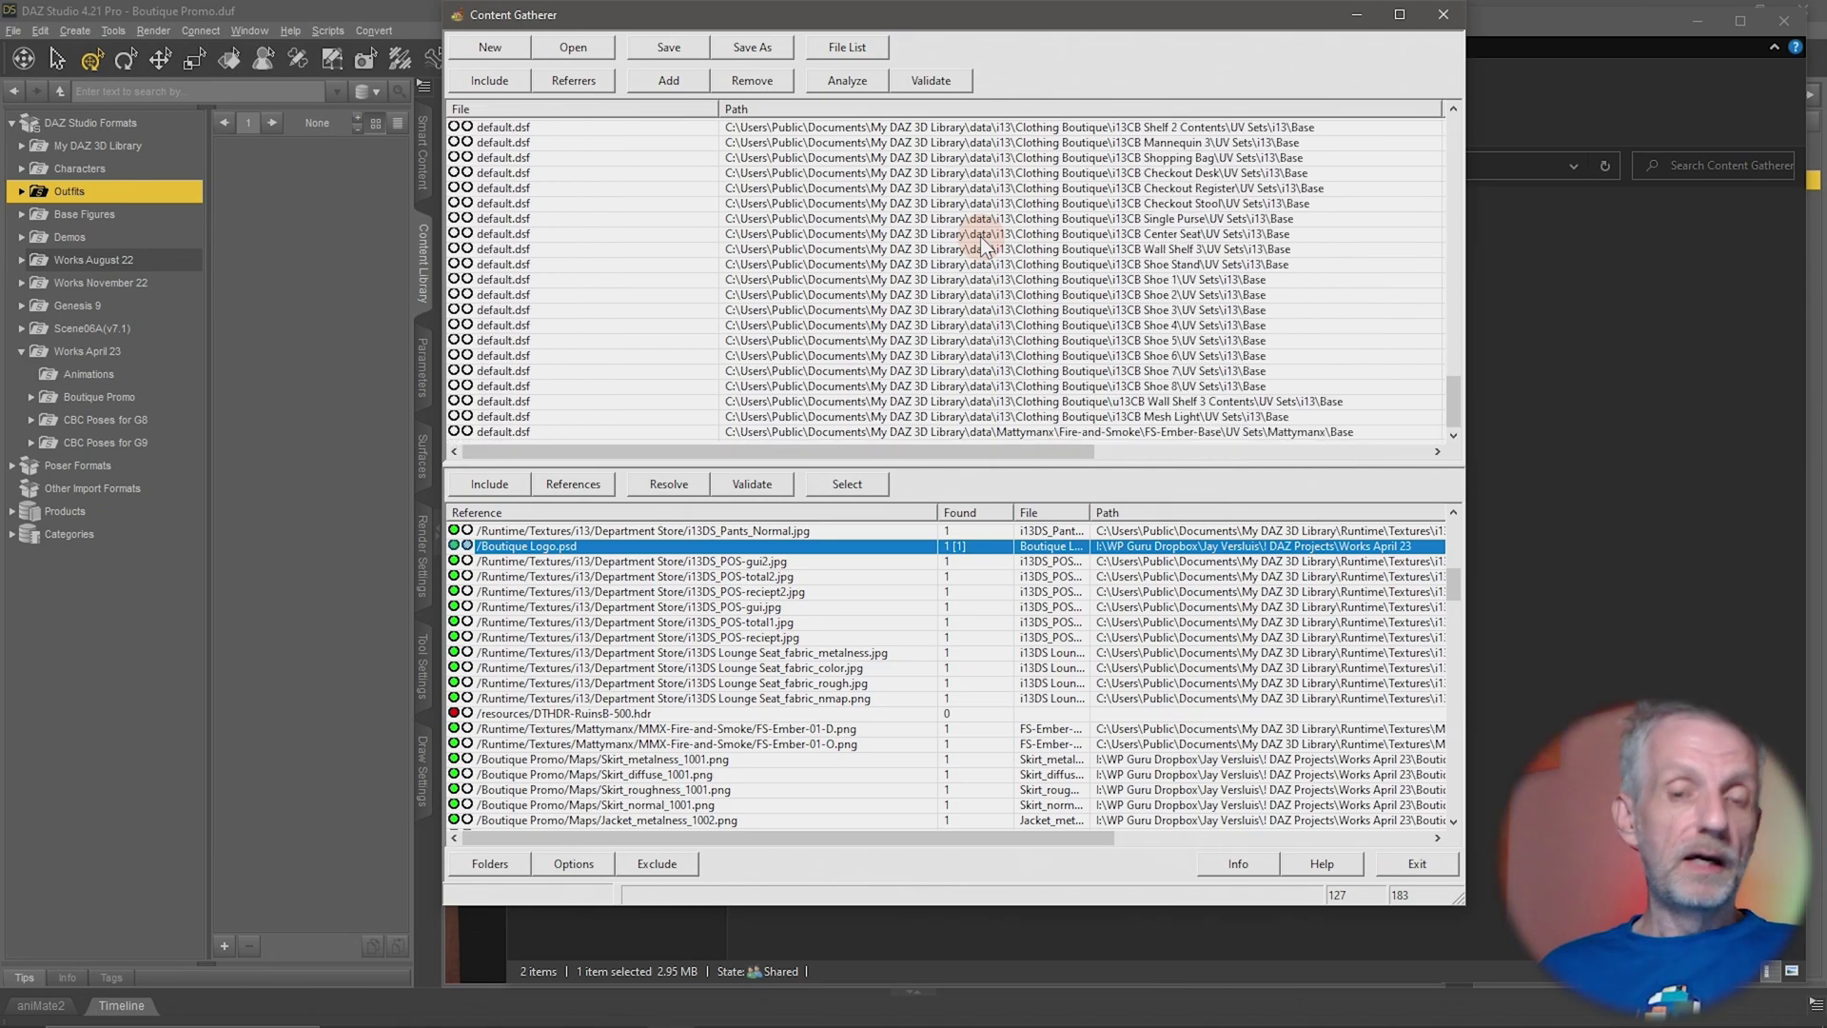
# - Add Mannequin 3.blend and the Boutique Promo.duf.png thumbnail to the gather list
pyautogui.click(683, 80)
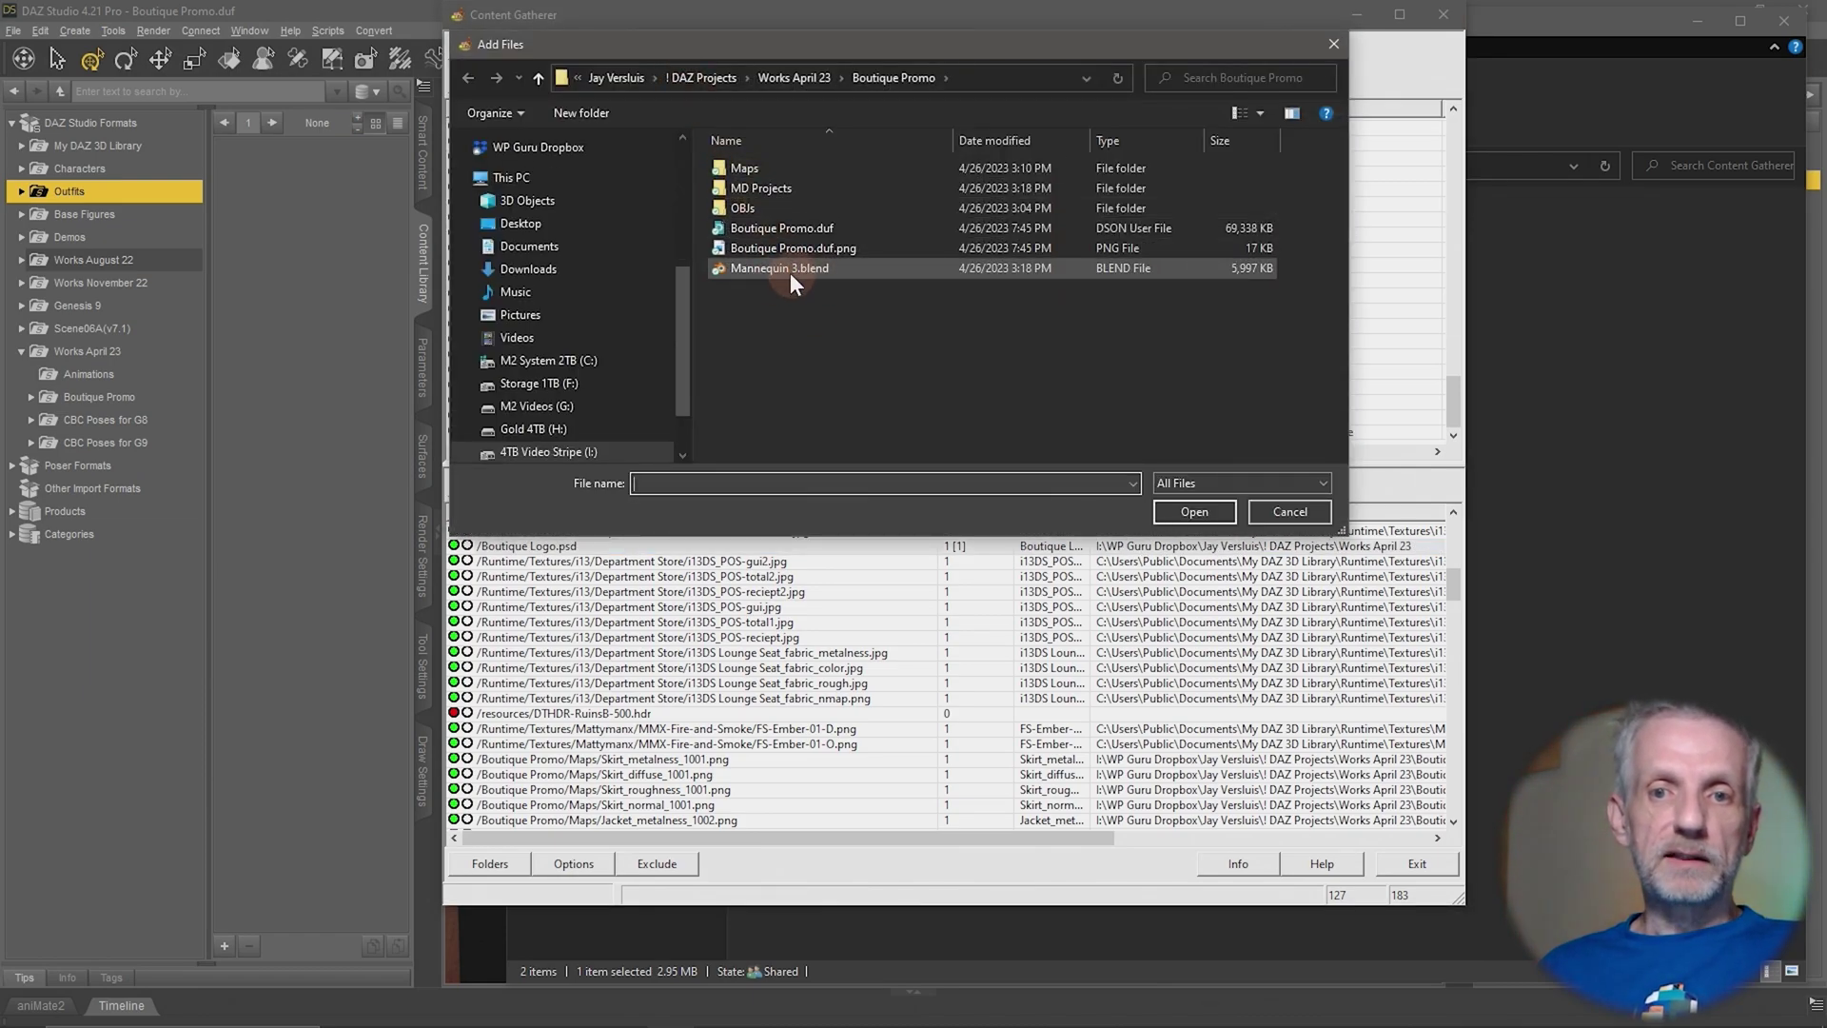
pyautogui.click(795, 269)
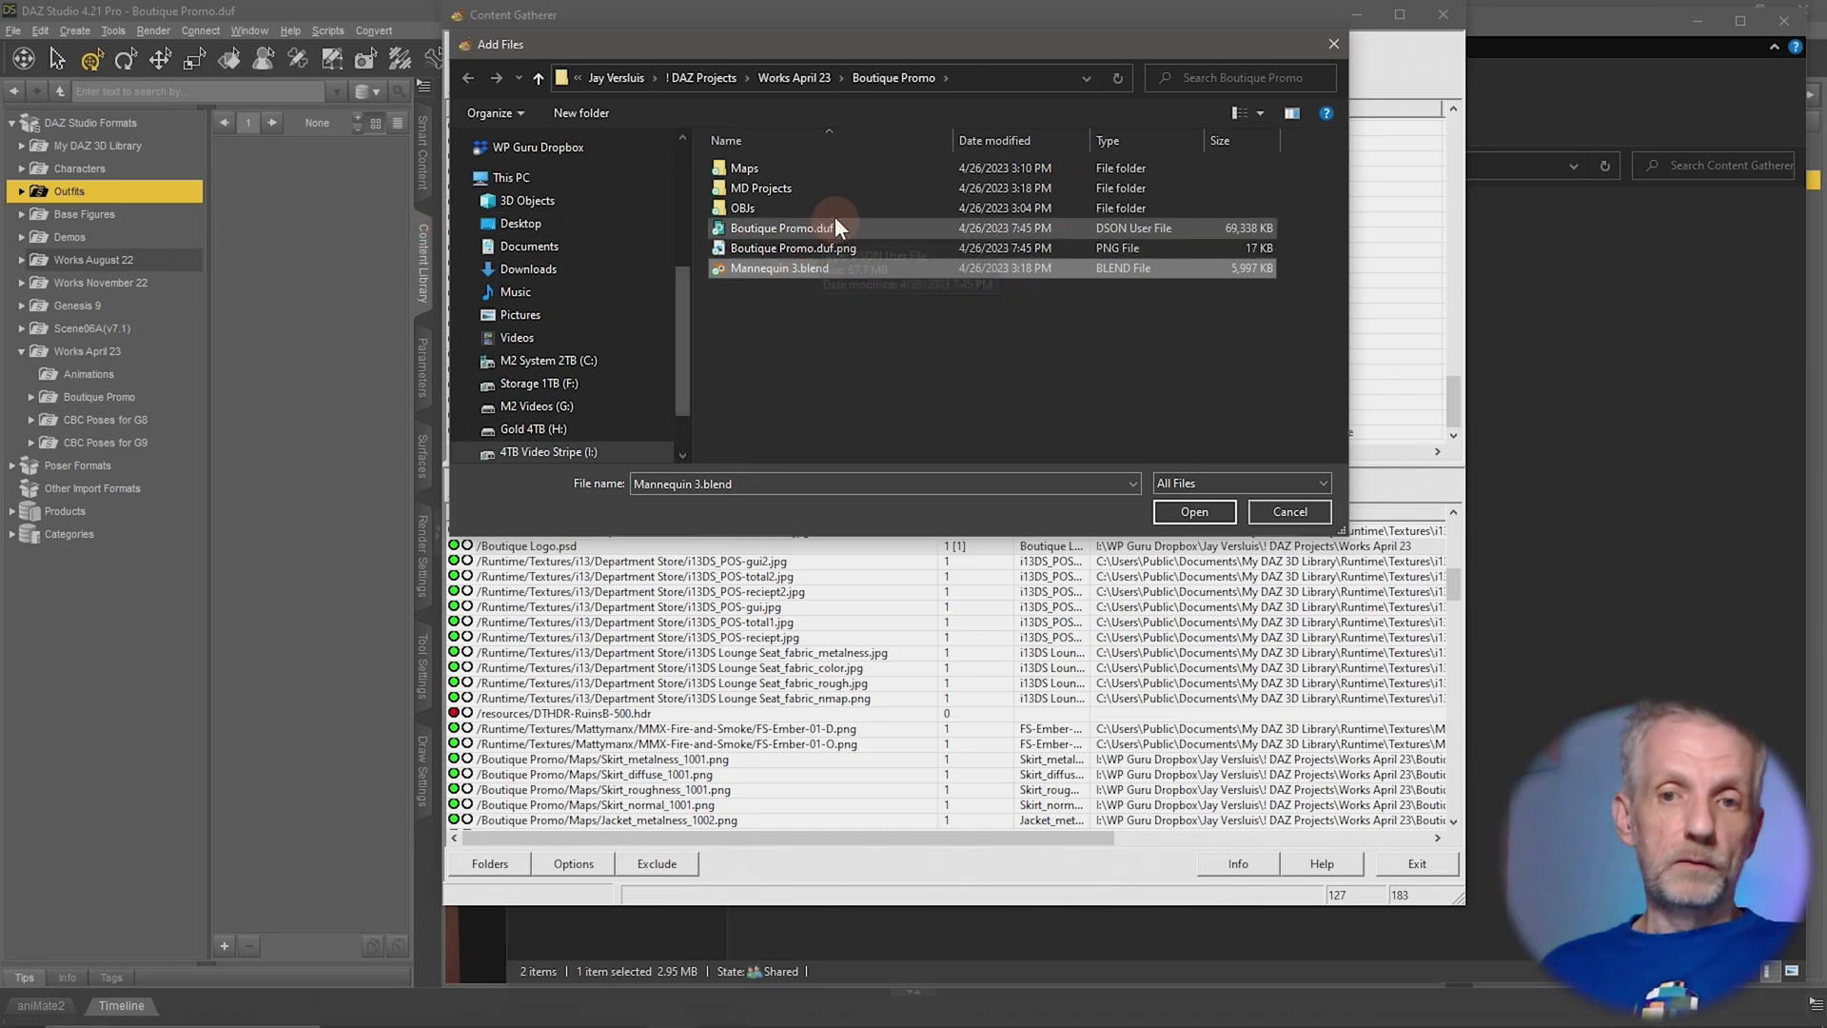
pyautogui.keyDown('ctrl'); pyautogui.click(837, 248); pyautogui.keyUp('ctrl')
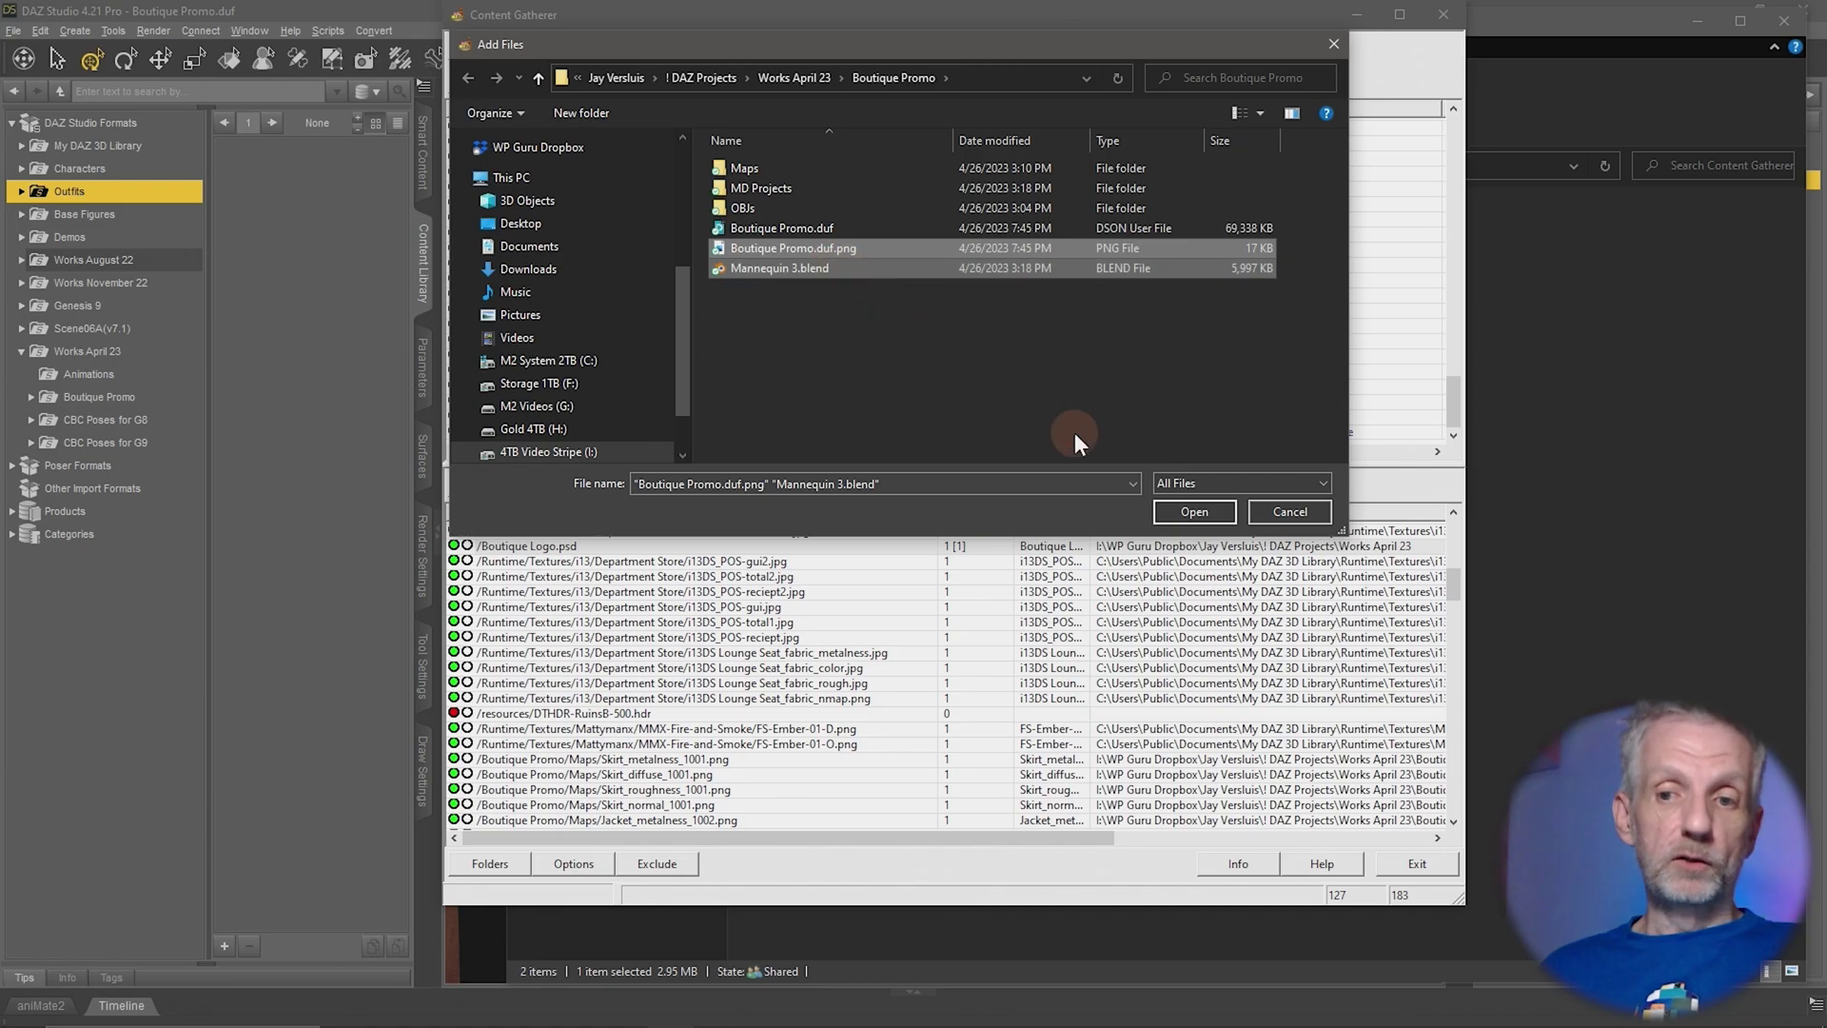
pyautogui.click(1208, 514)
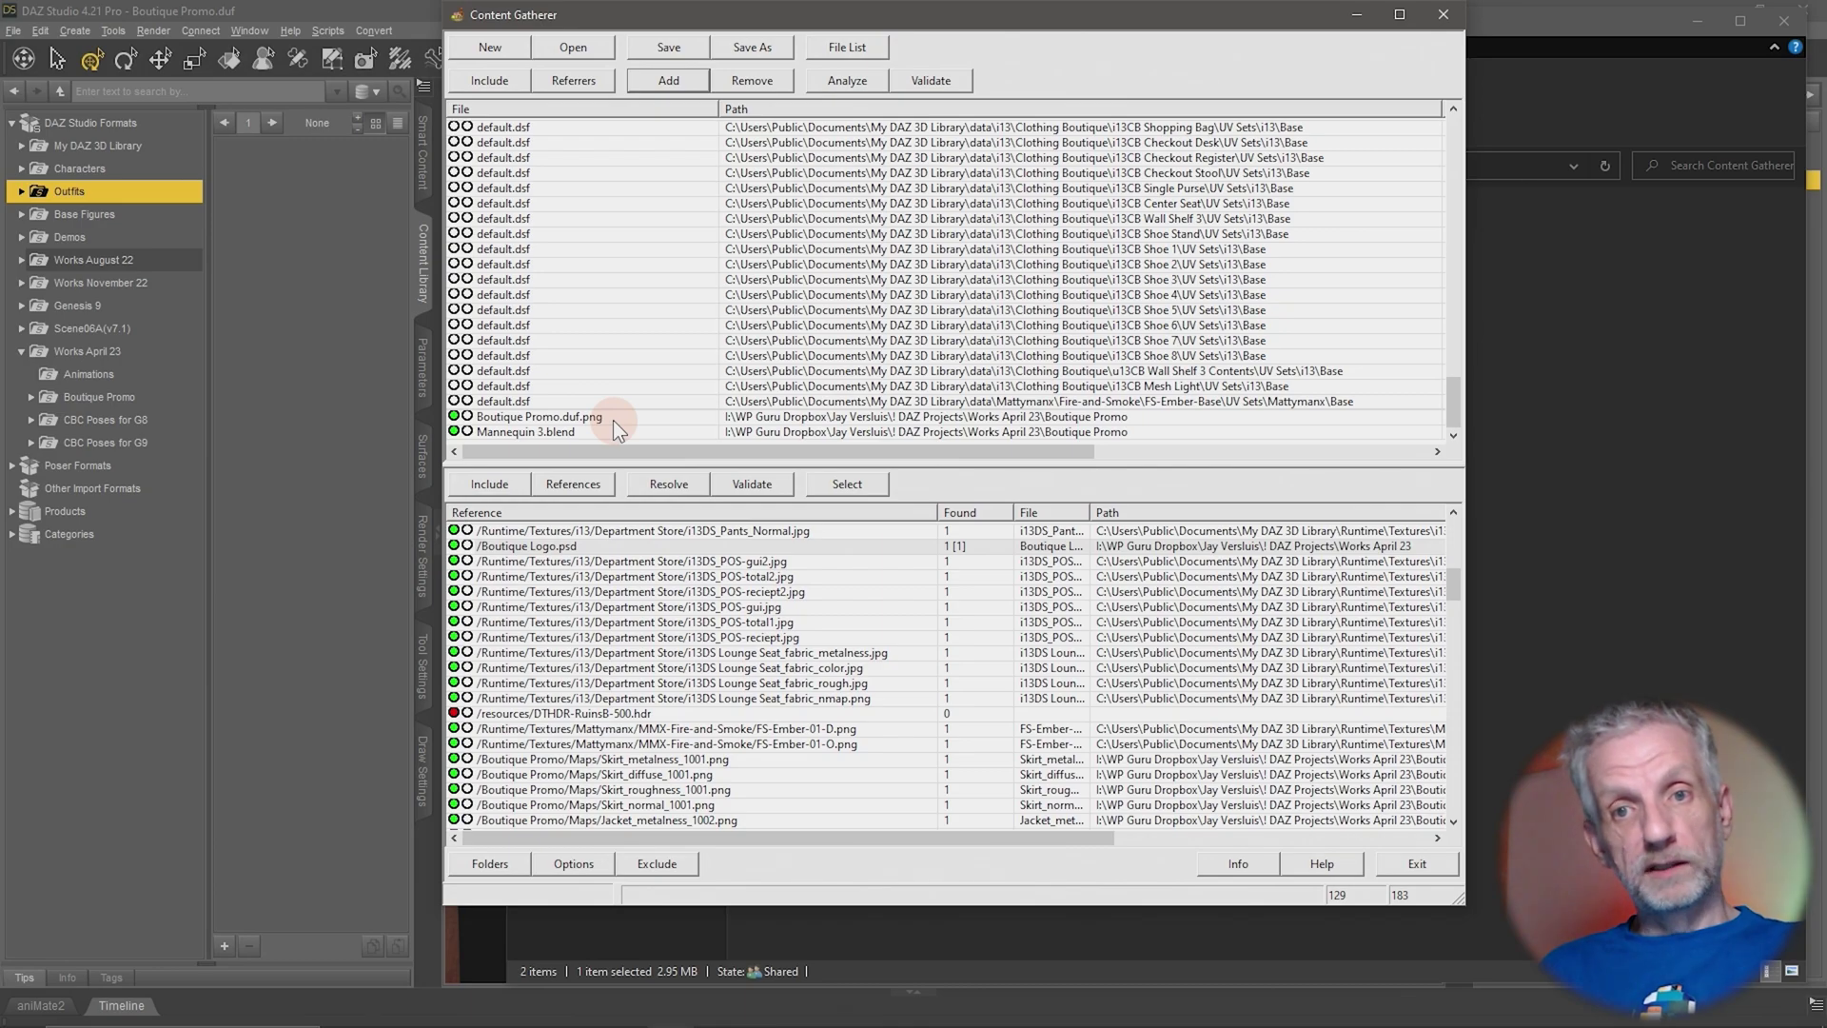
# - Open the File List of 190 files totalling 239 MB and select the 50 MB split size
pyautogui.click(847, 47)
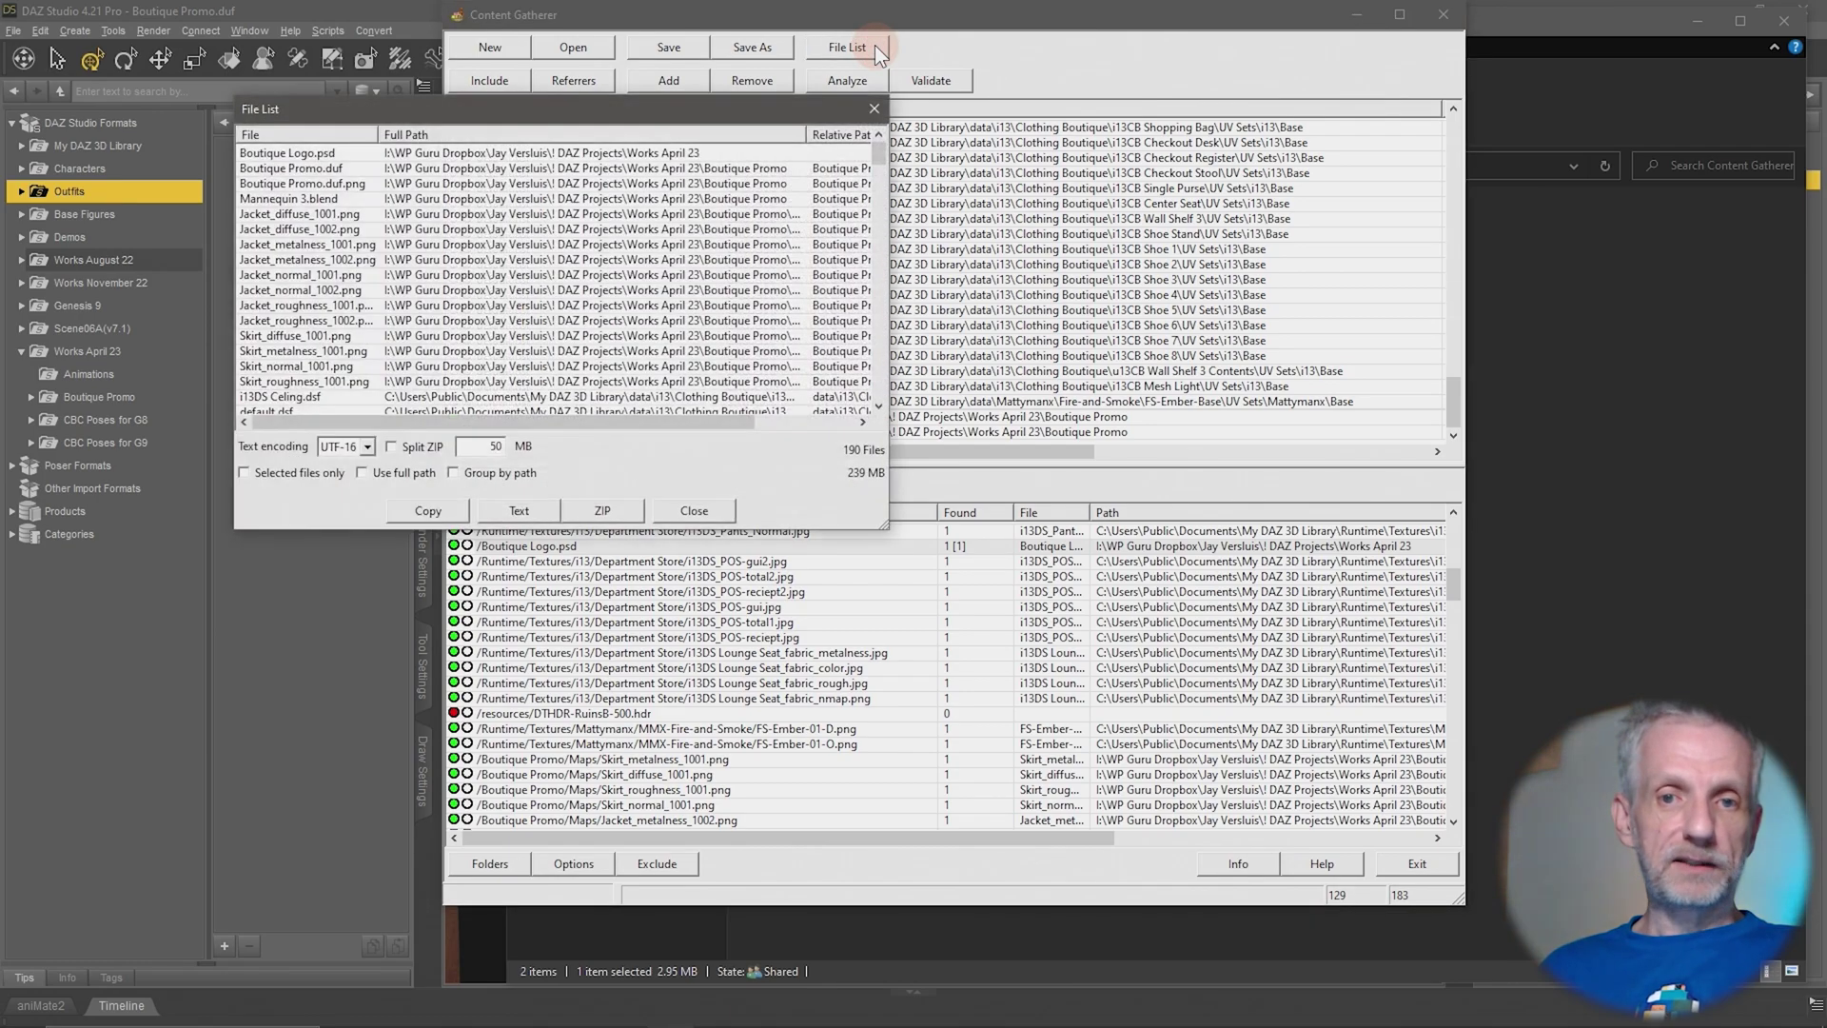
pyautogui.moveTo(631, 101); pyautogui.dragTo(613, 105)
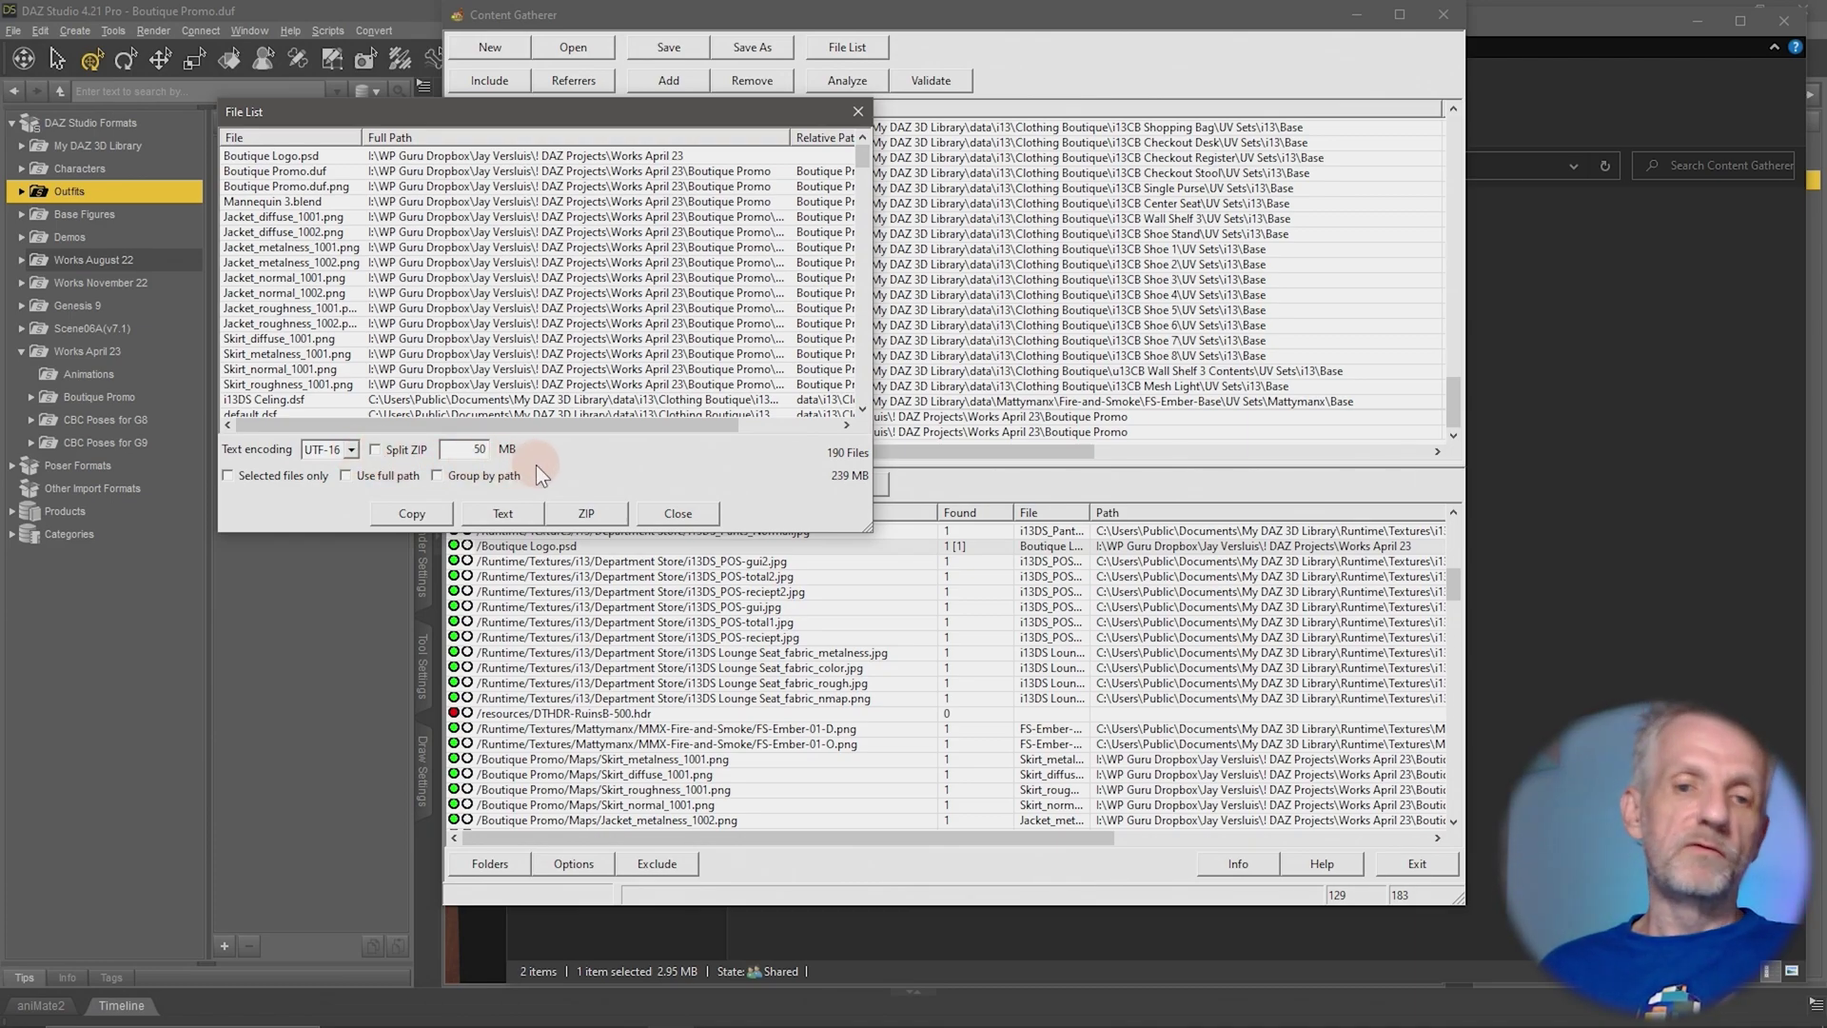
pyautogui.doubleClick(475, 449)
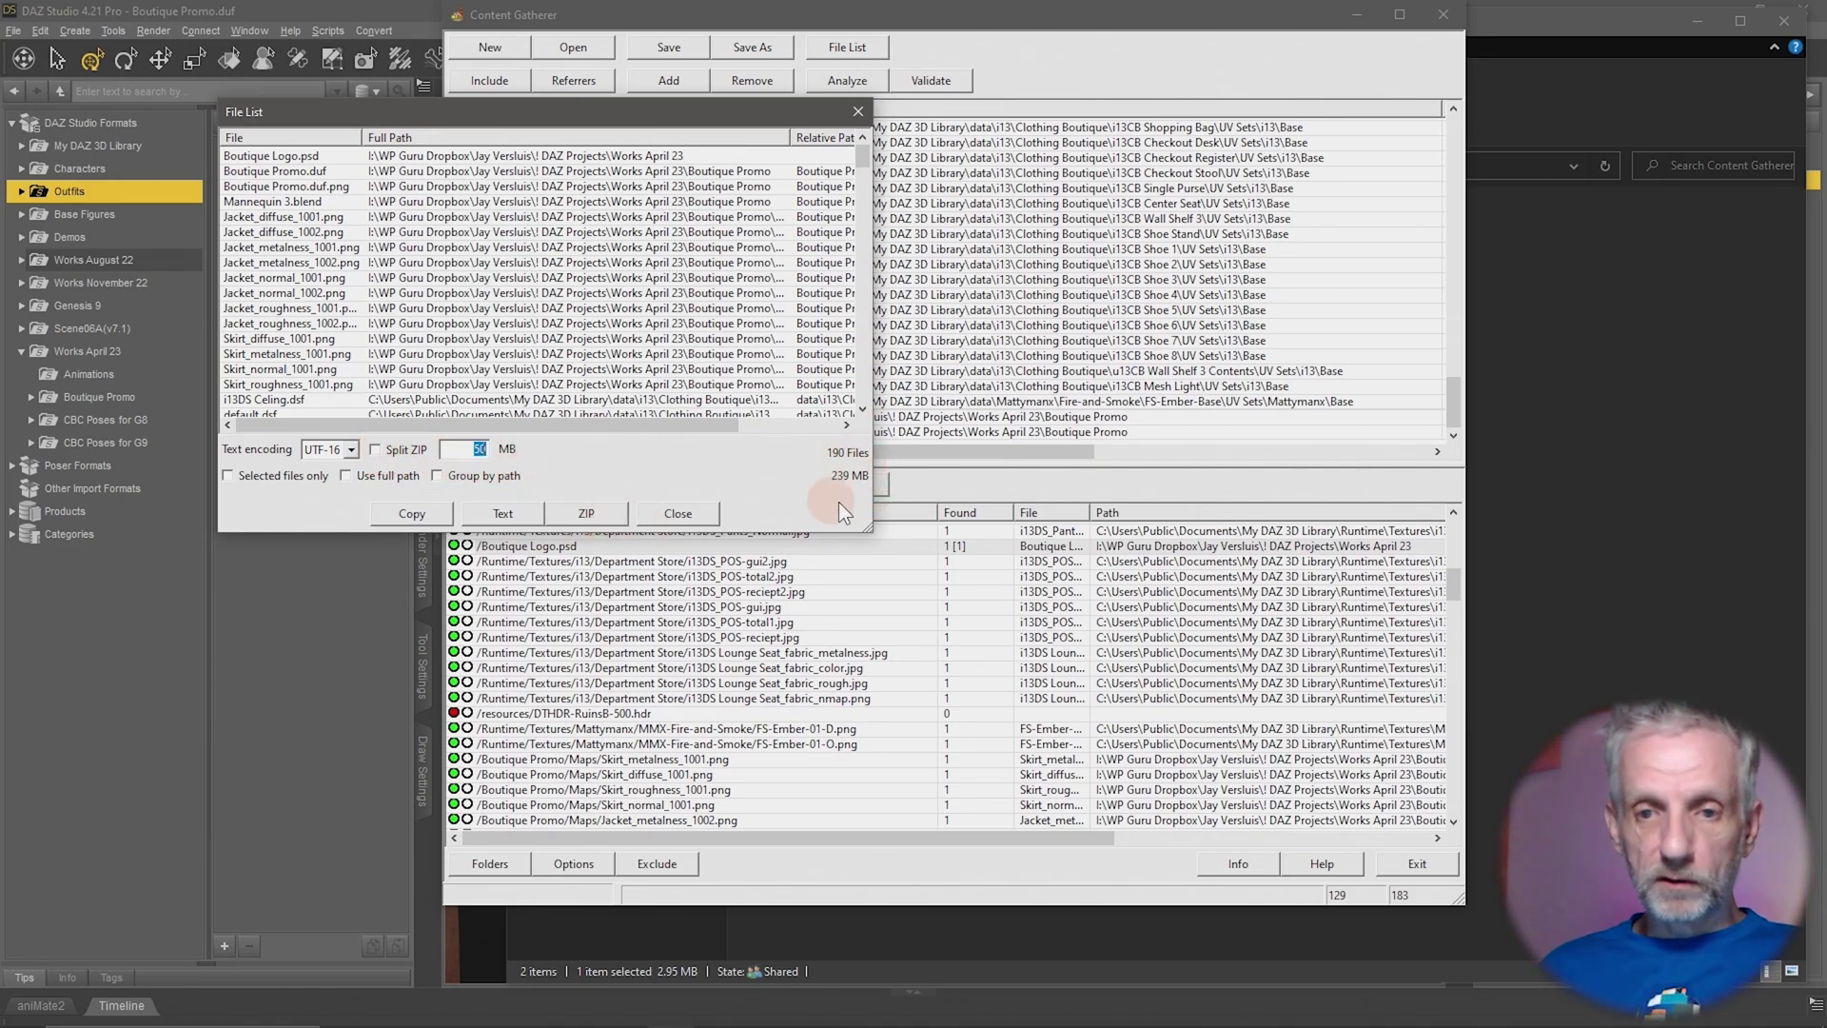
# - Zip all listed files into an archive named Demo on the Desktop
pyautogui.click(596, 512)
pyautogui.scroll(-1, 933, 447)
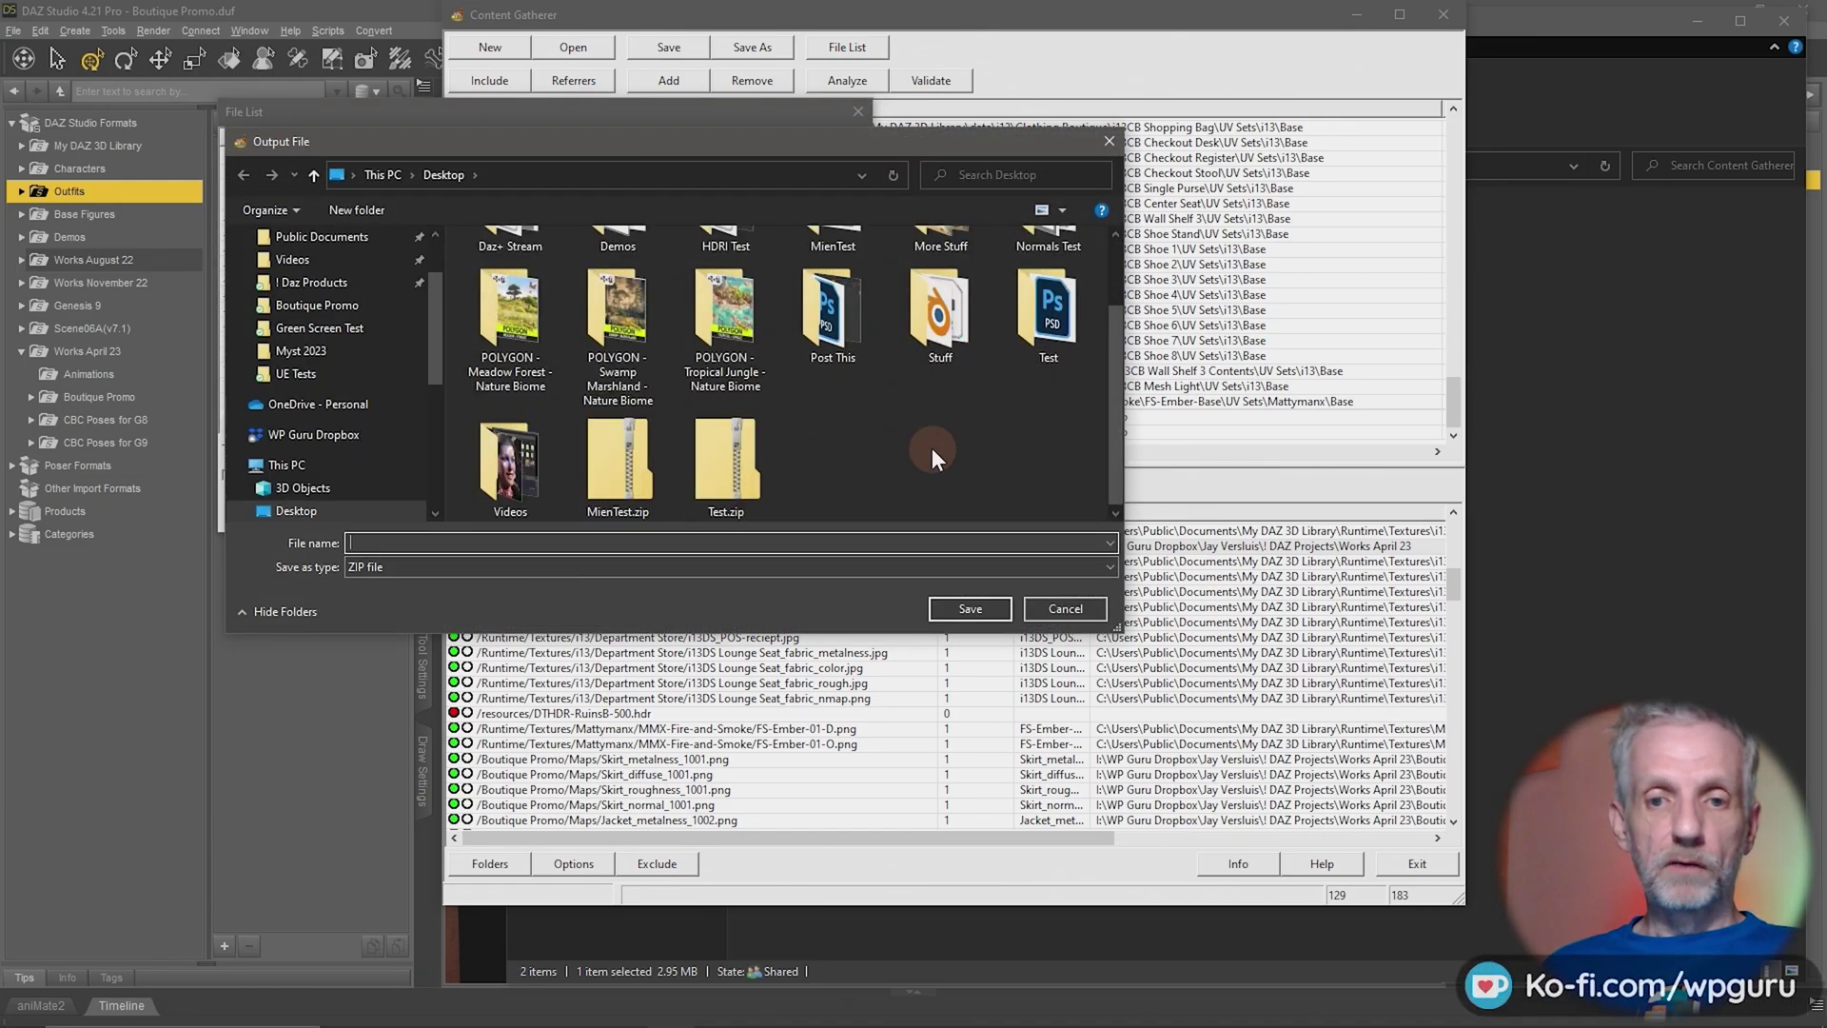
pyautogui.scroll(1, 932, 447)
pyautogui.click(677, 543)
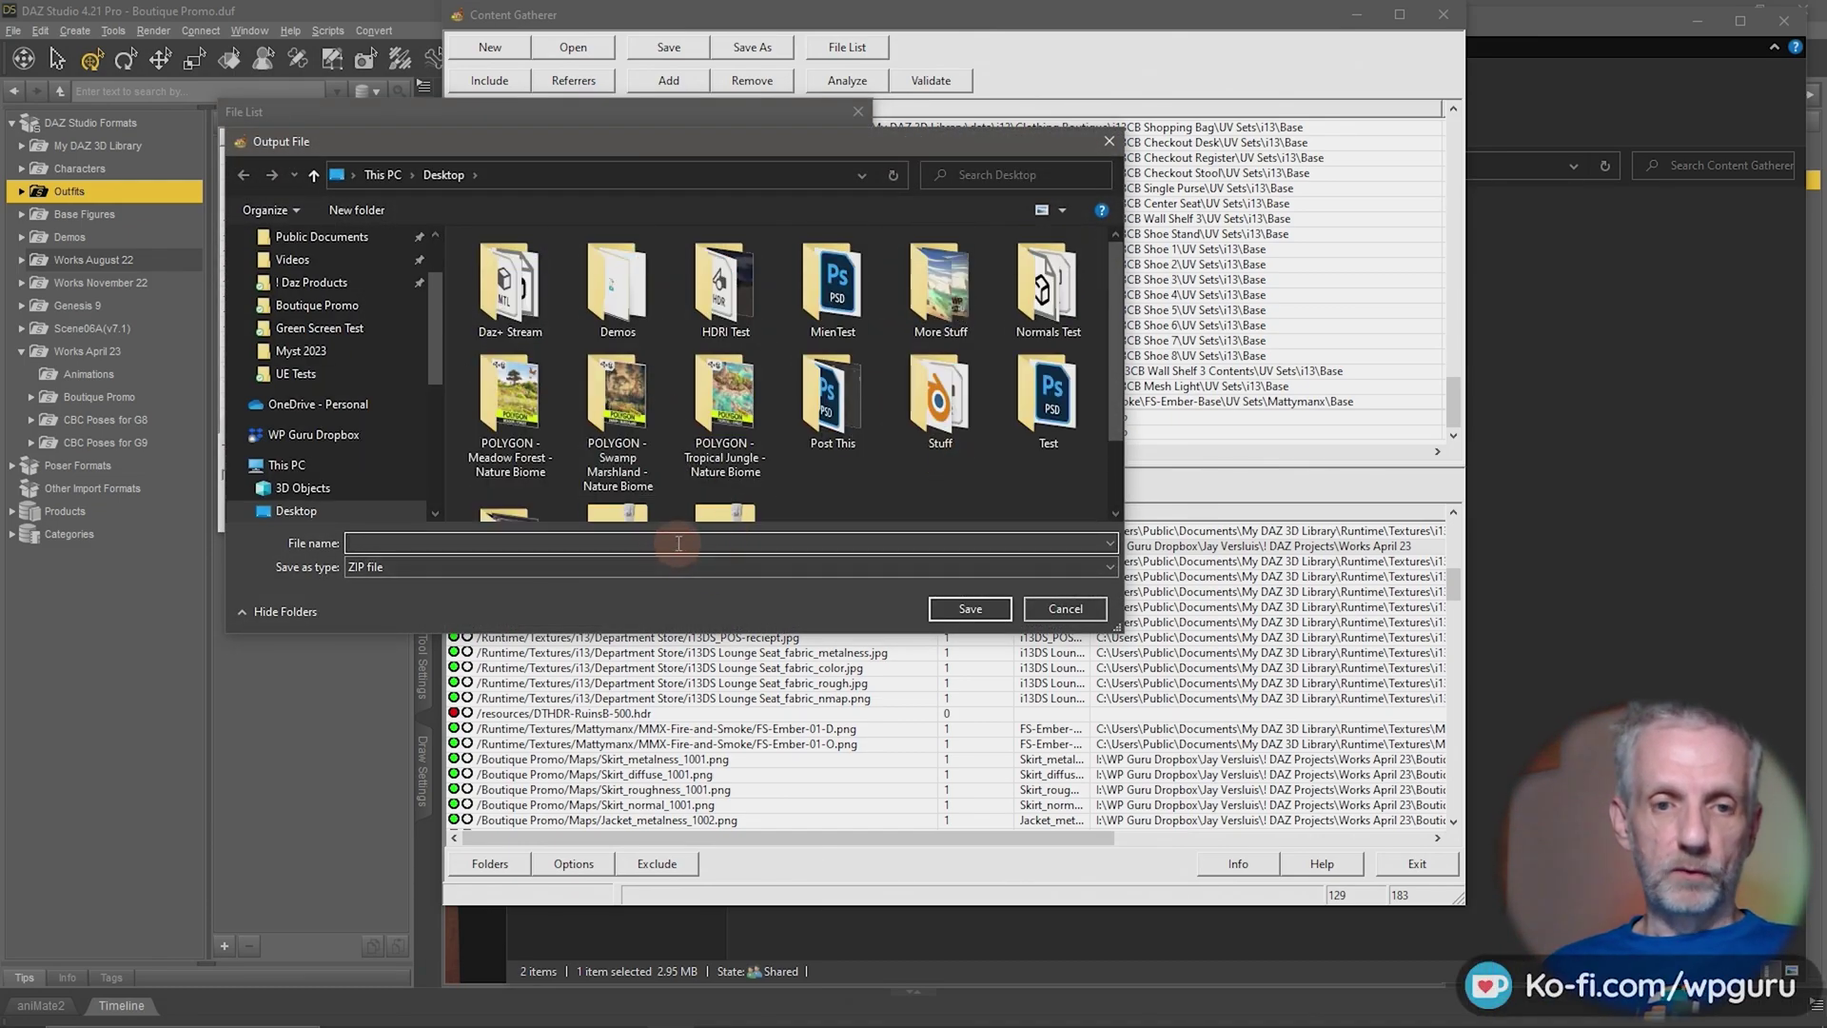
pyautogui.write('De')
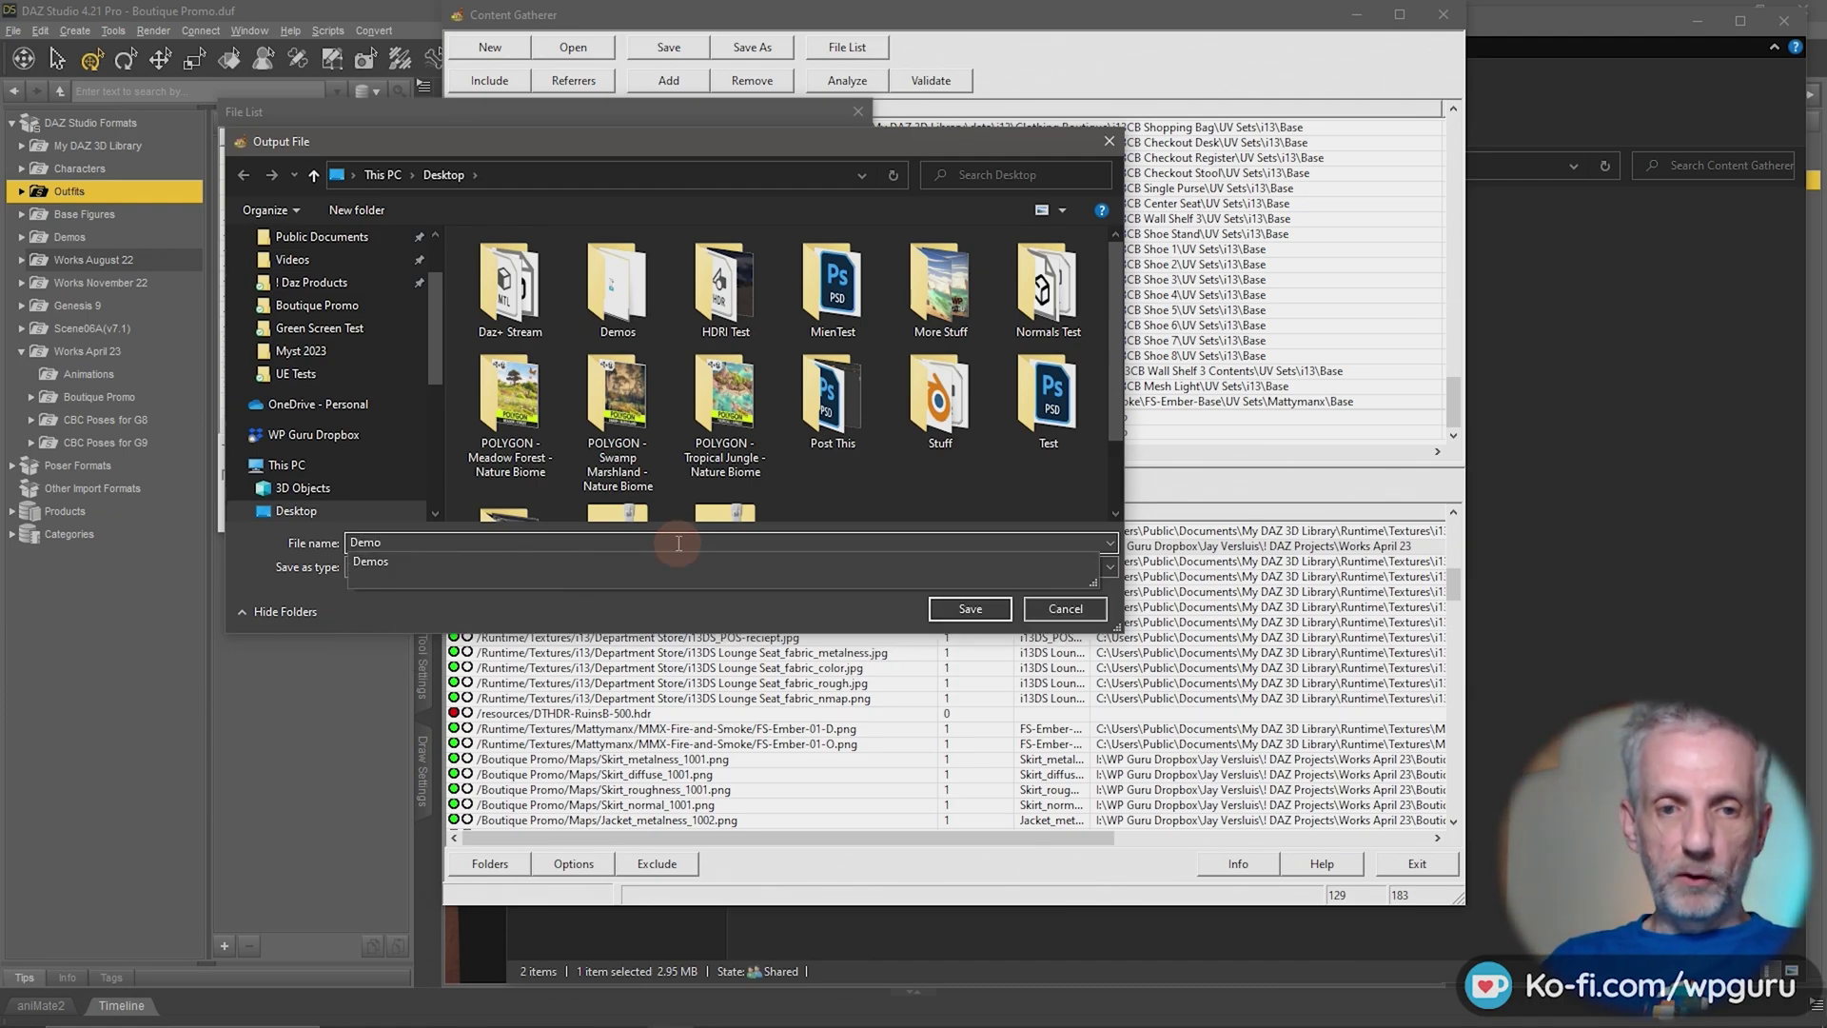
pyautogui.write('mo')
pyautogui.press('Return')
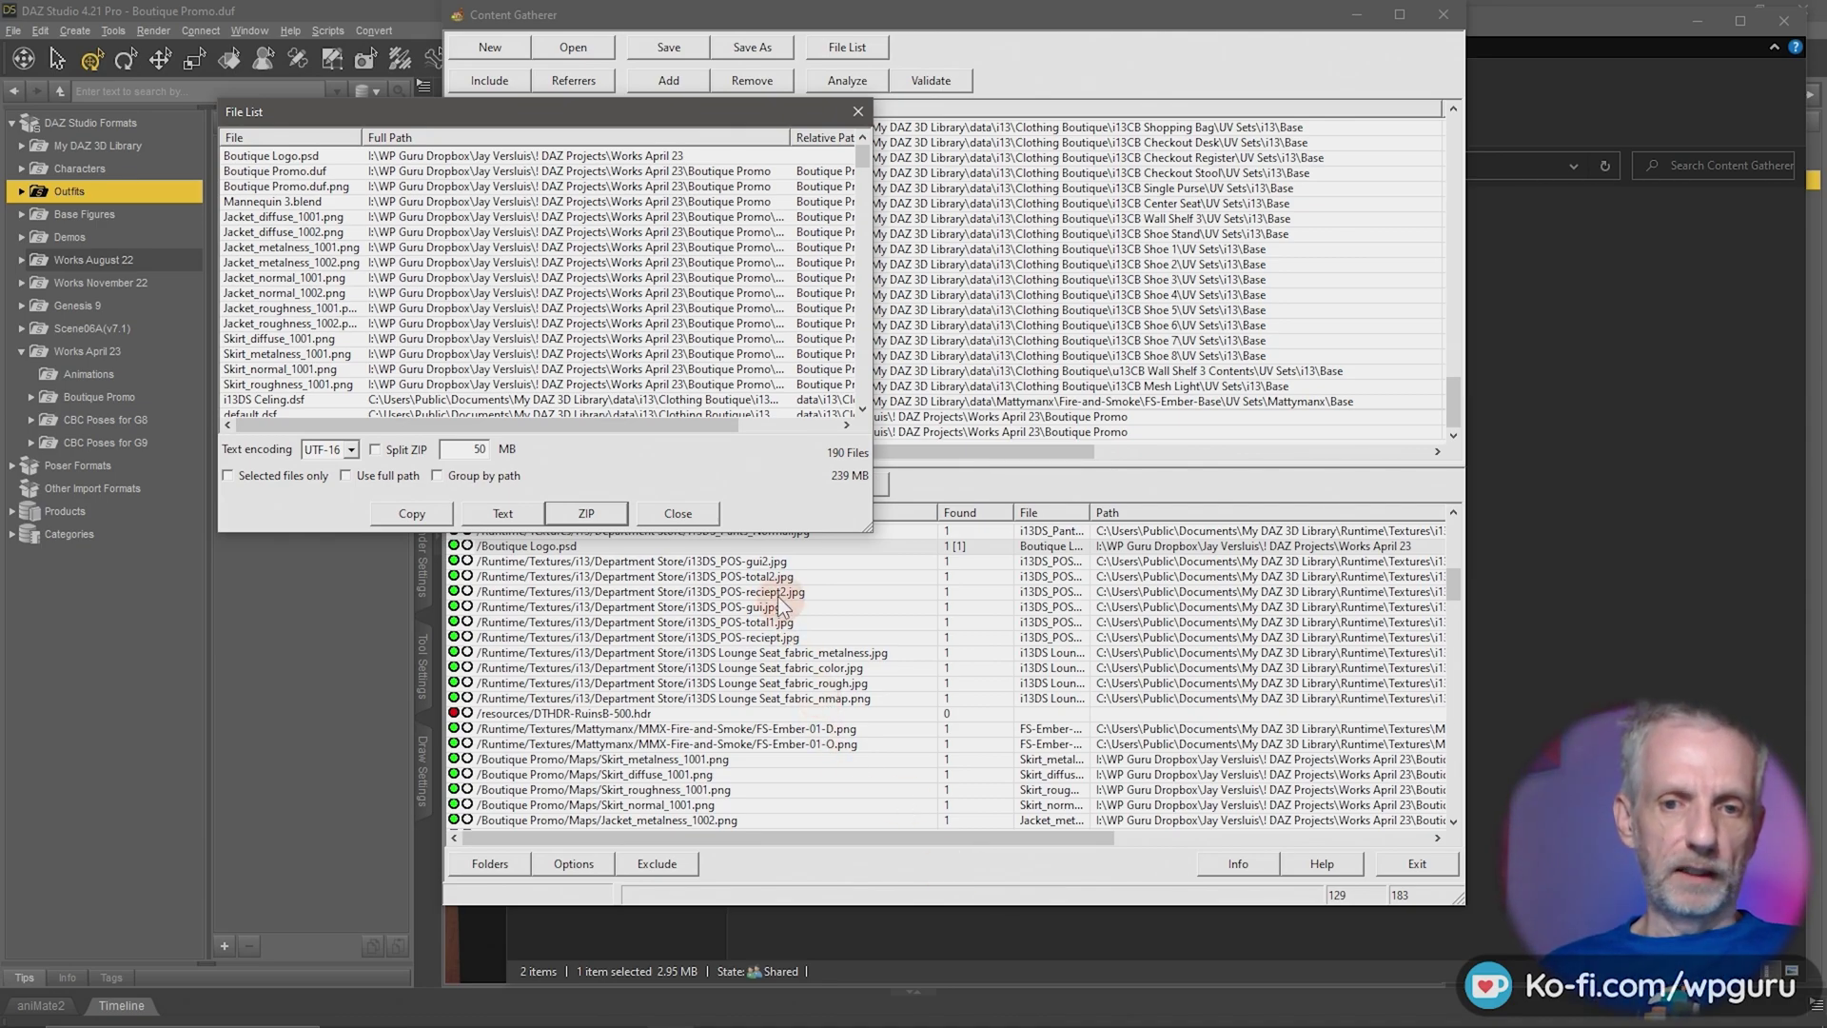
# - Close the file list and Content Gatherer, then minimise Explorer, DAZ Studio and Photoshop
pyautogui.click(681, 513)
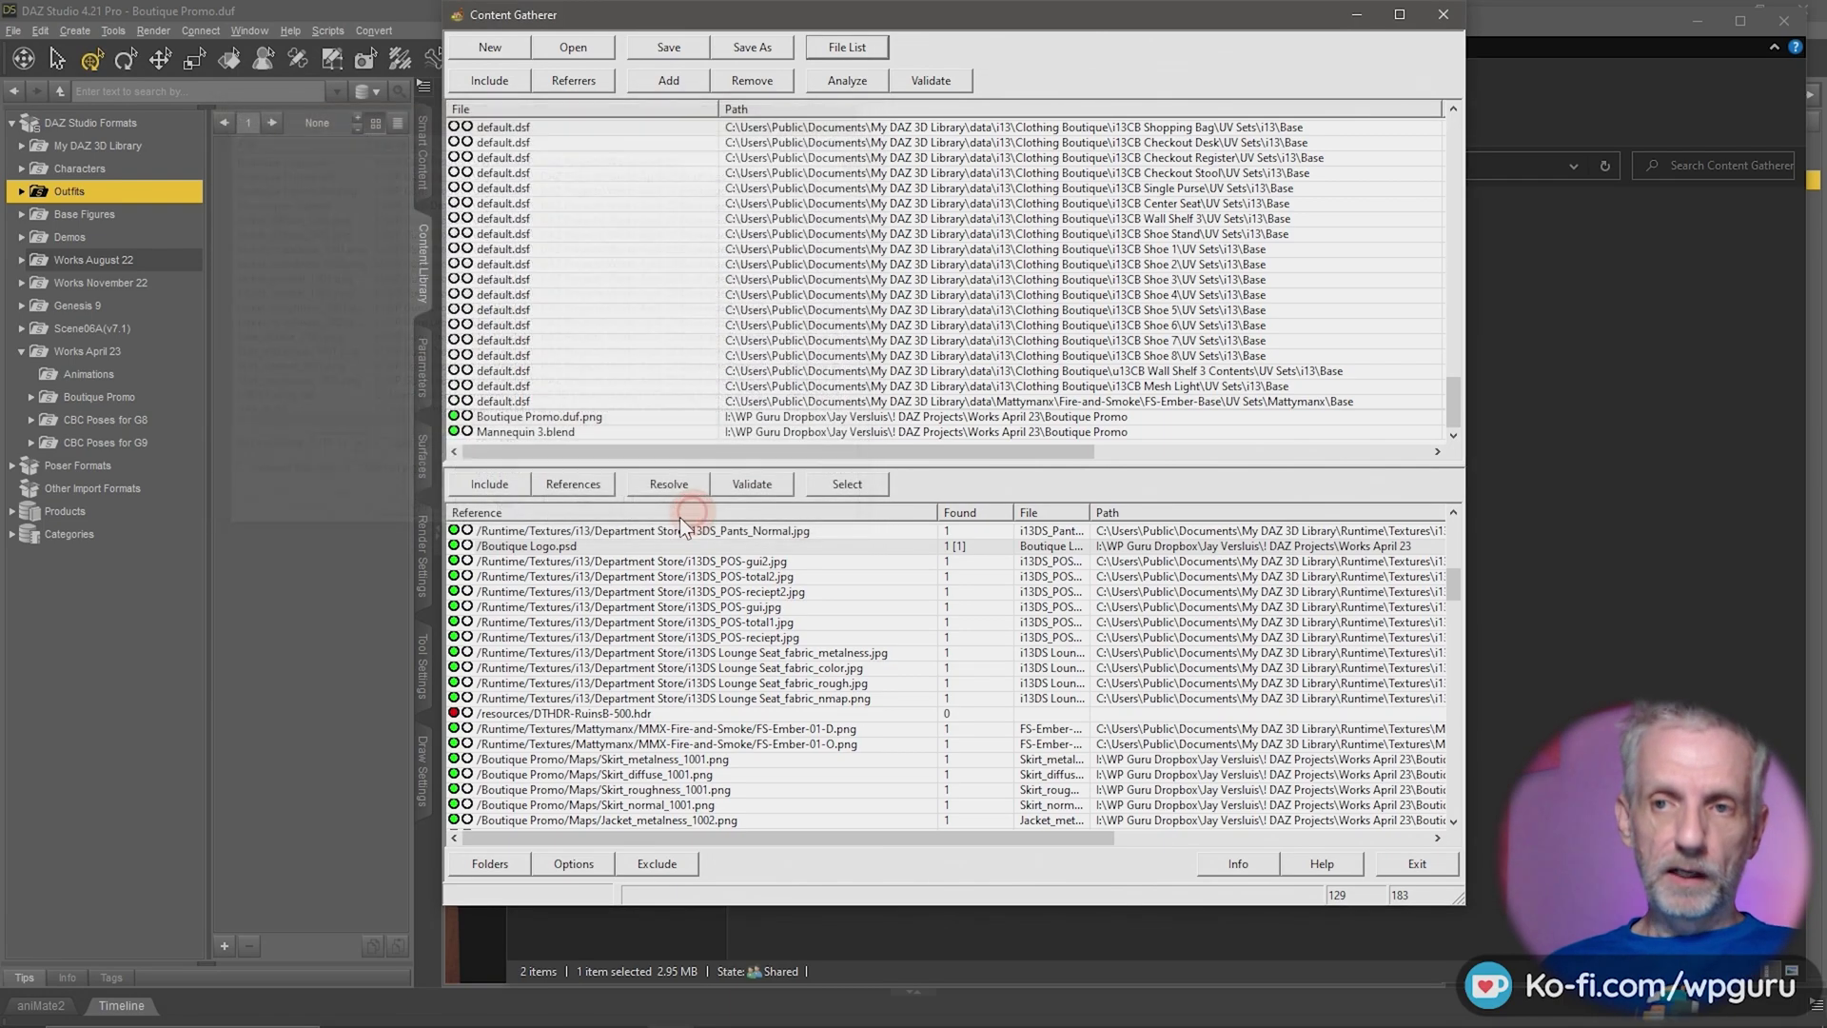
pyautogui.click(1443, 15)
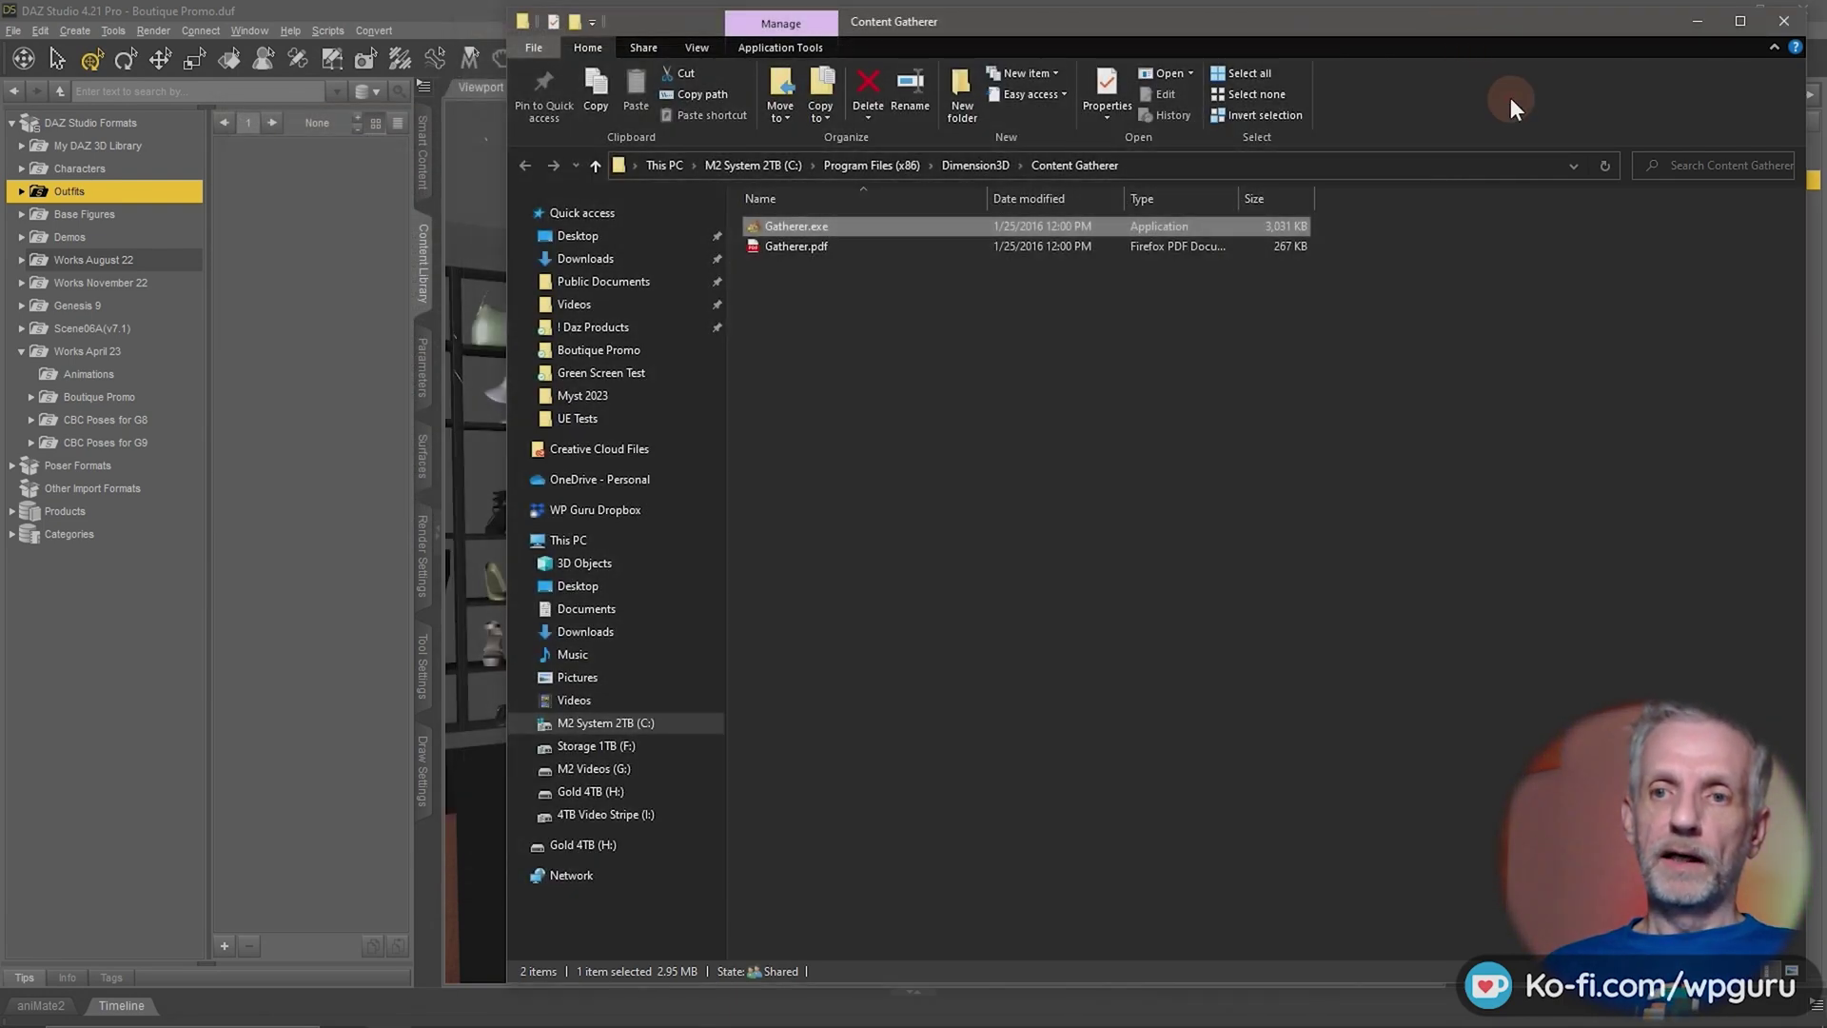
pyautogui.click(1697, 19)
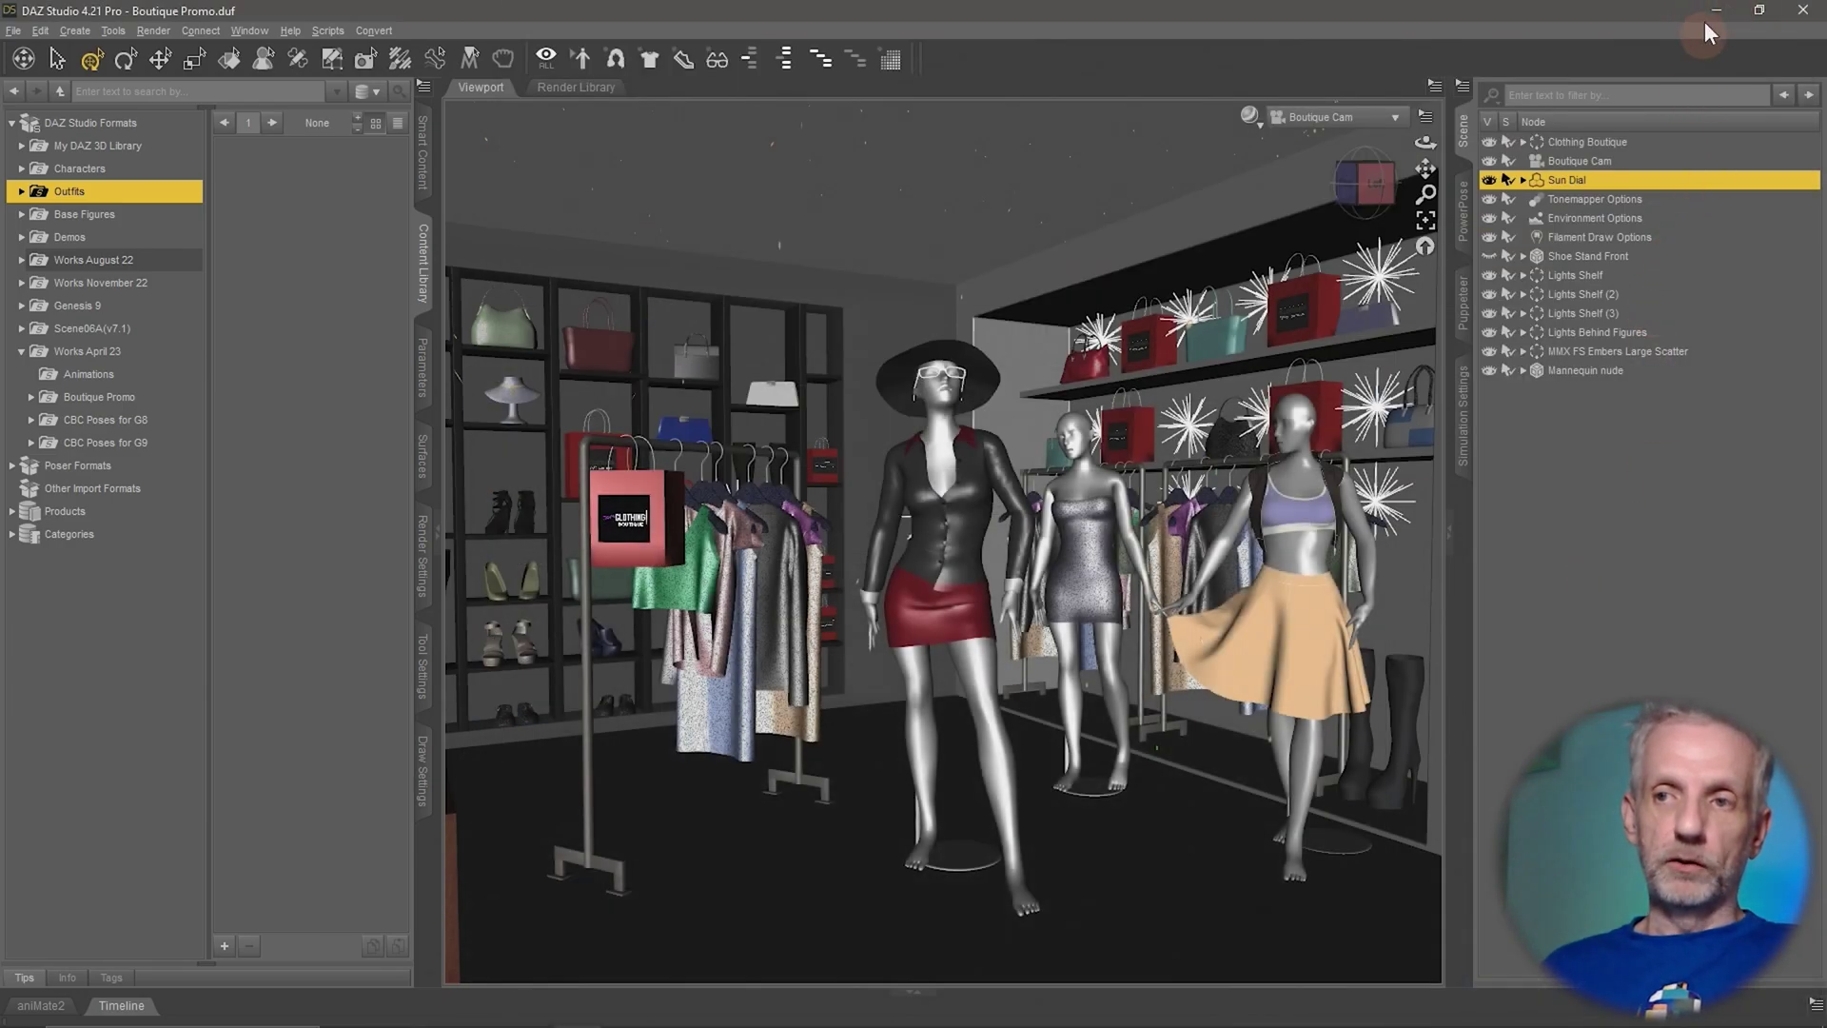
pyautogui.click(1715, 10)
pyautogui.click(1721, 8)
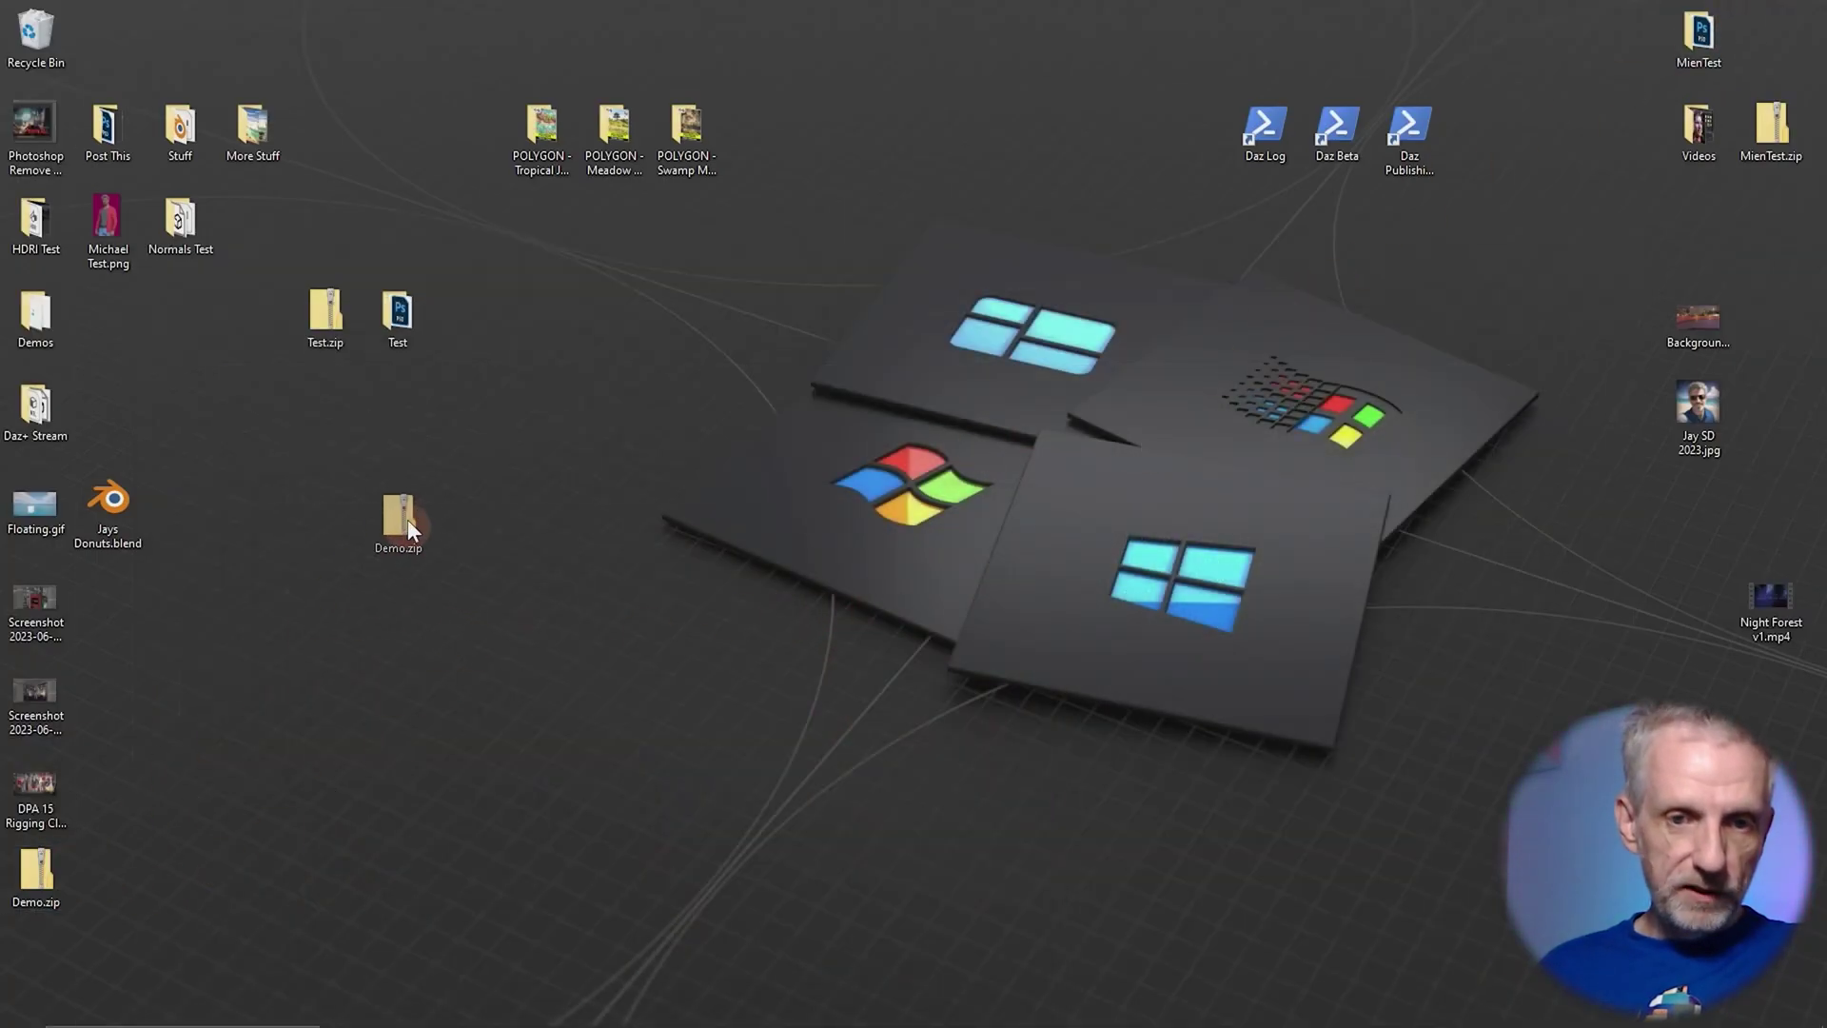
# - Move Demo.zip beside Test.zip, open it, and try opening Boutique Logo.psd inside
pyautogui.moveTo(335, 420); pyautogui.dragTo(337, 424)
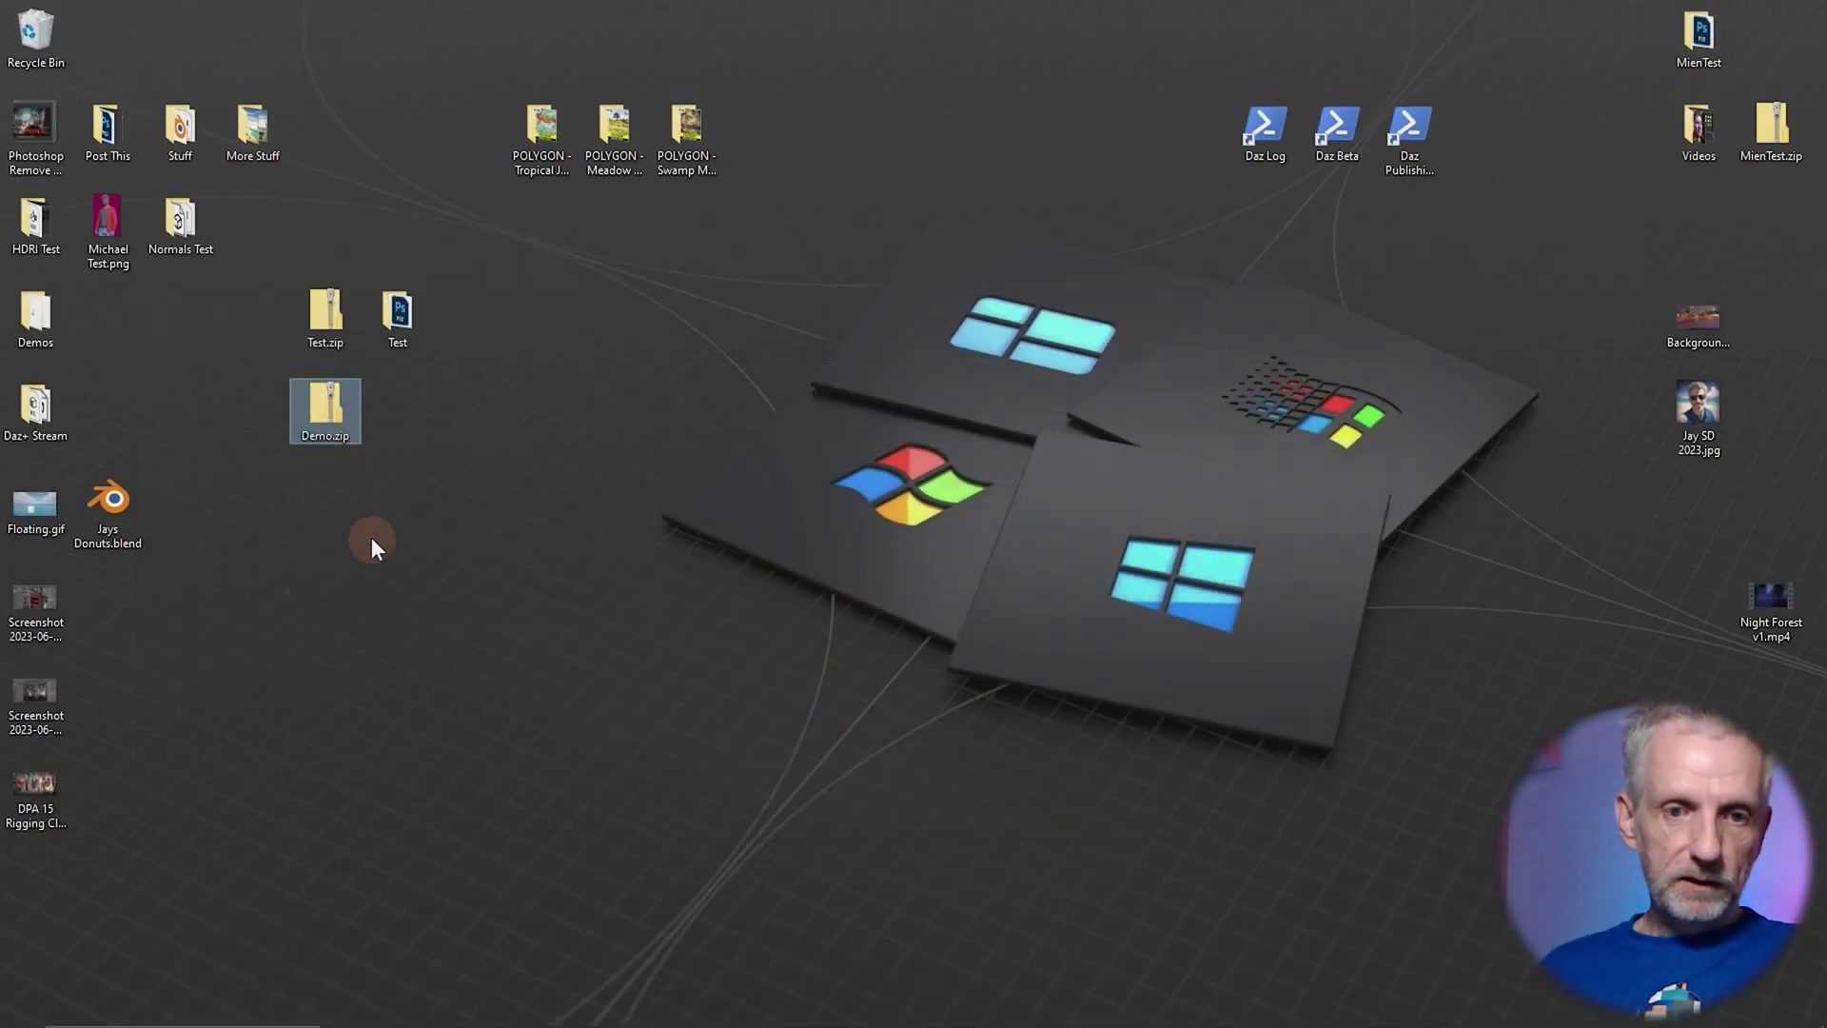
pyautogui.doubleClick(327, 417)
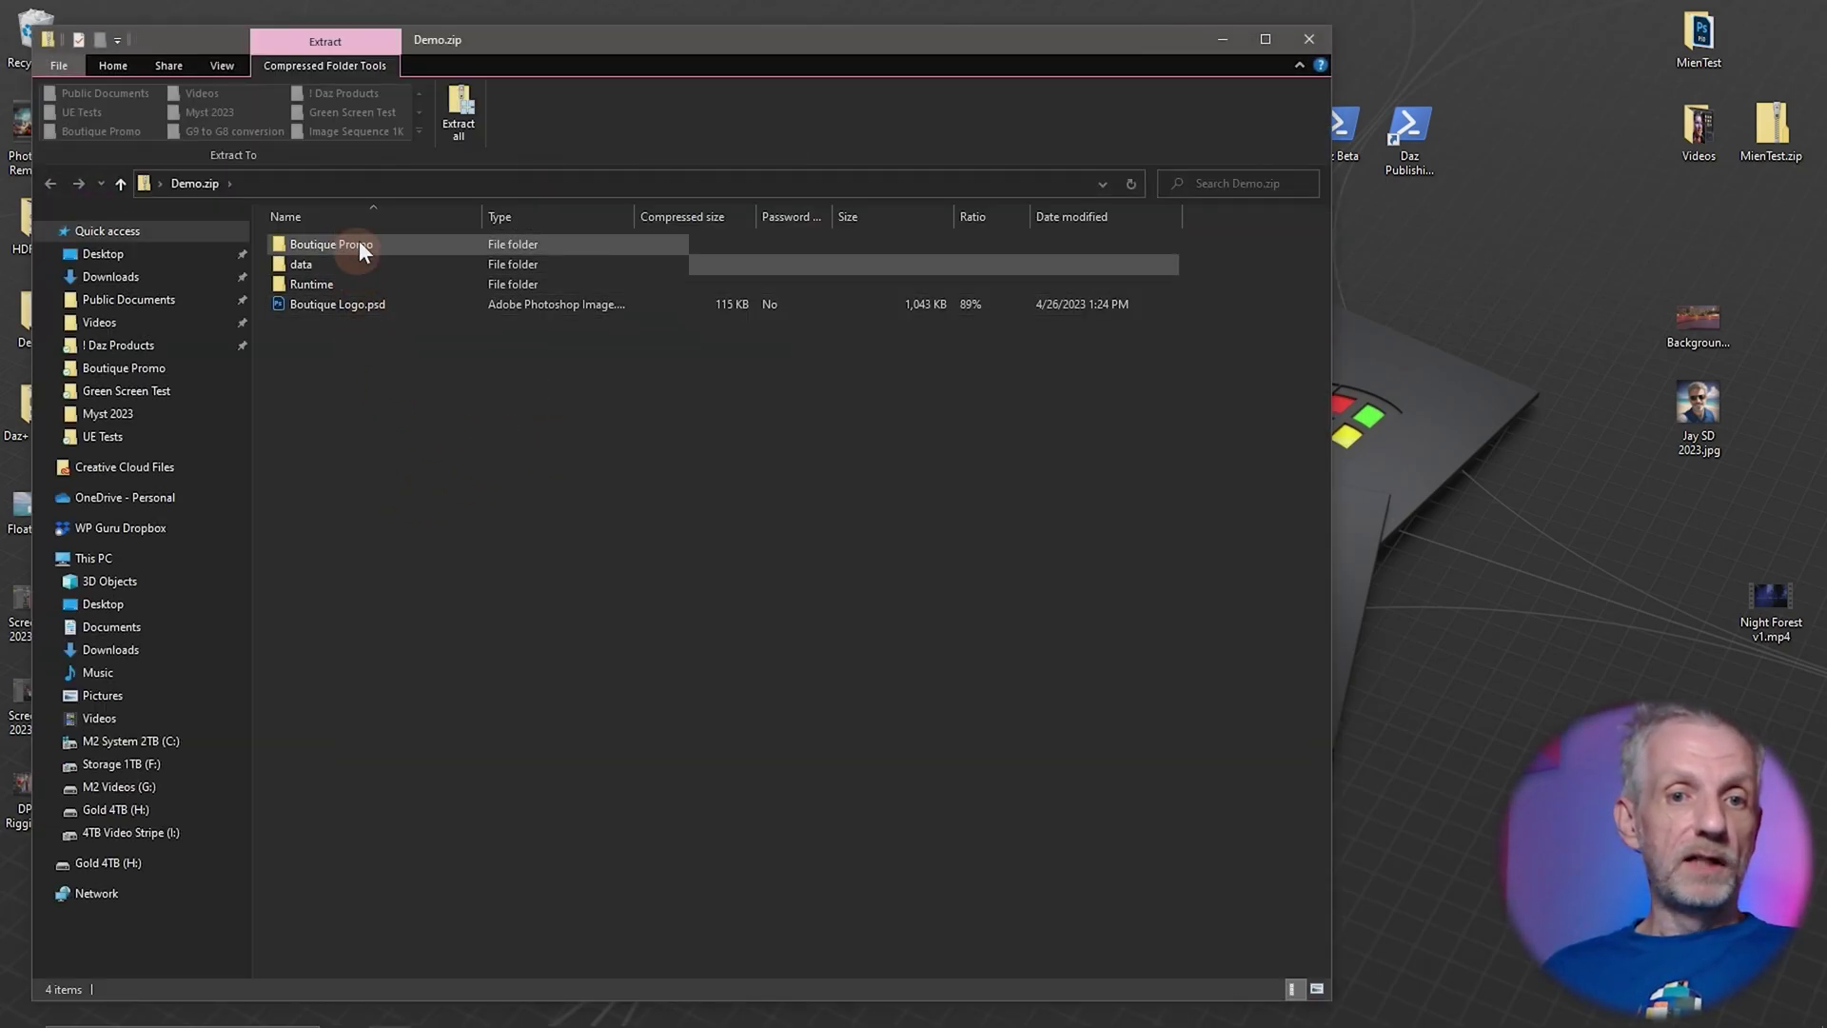
pyautogui.doubleClick(346, 306)
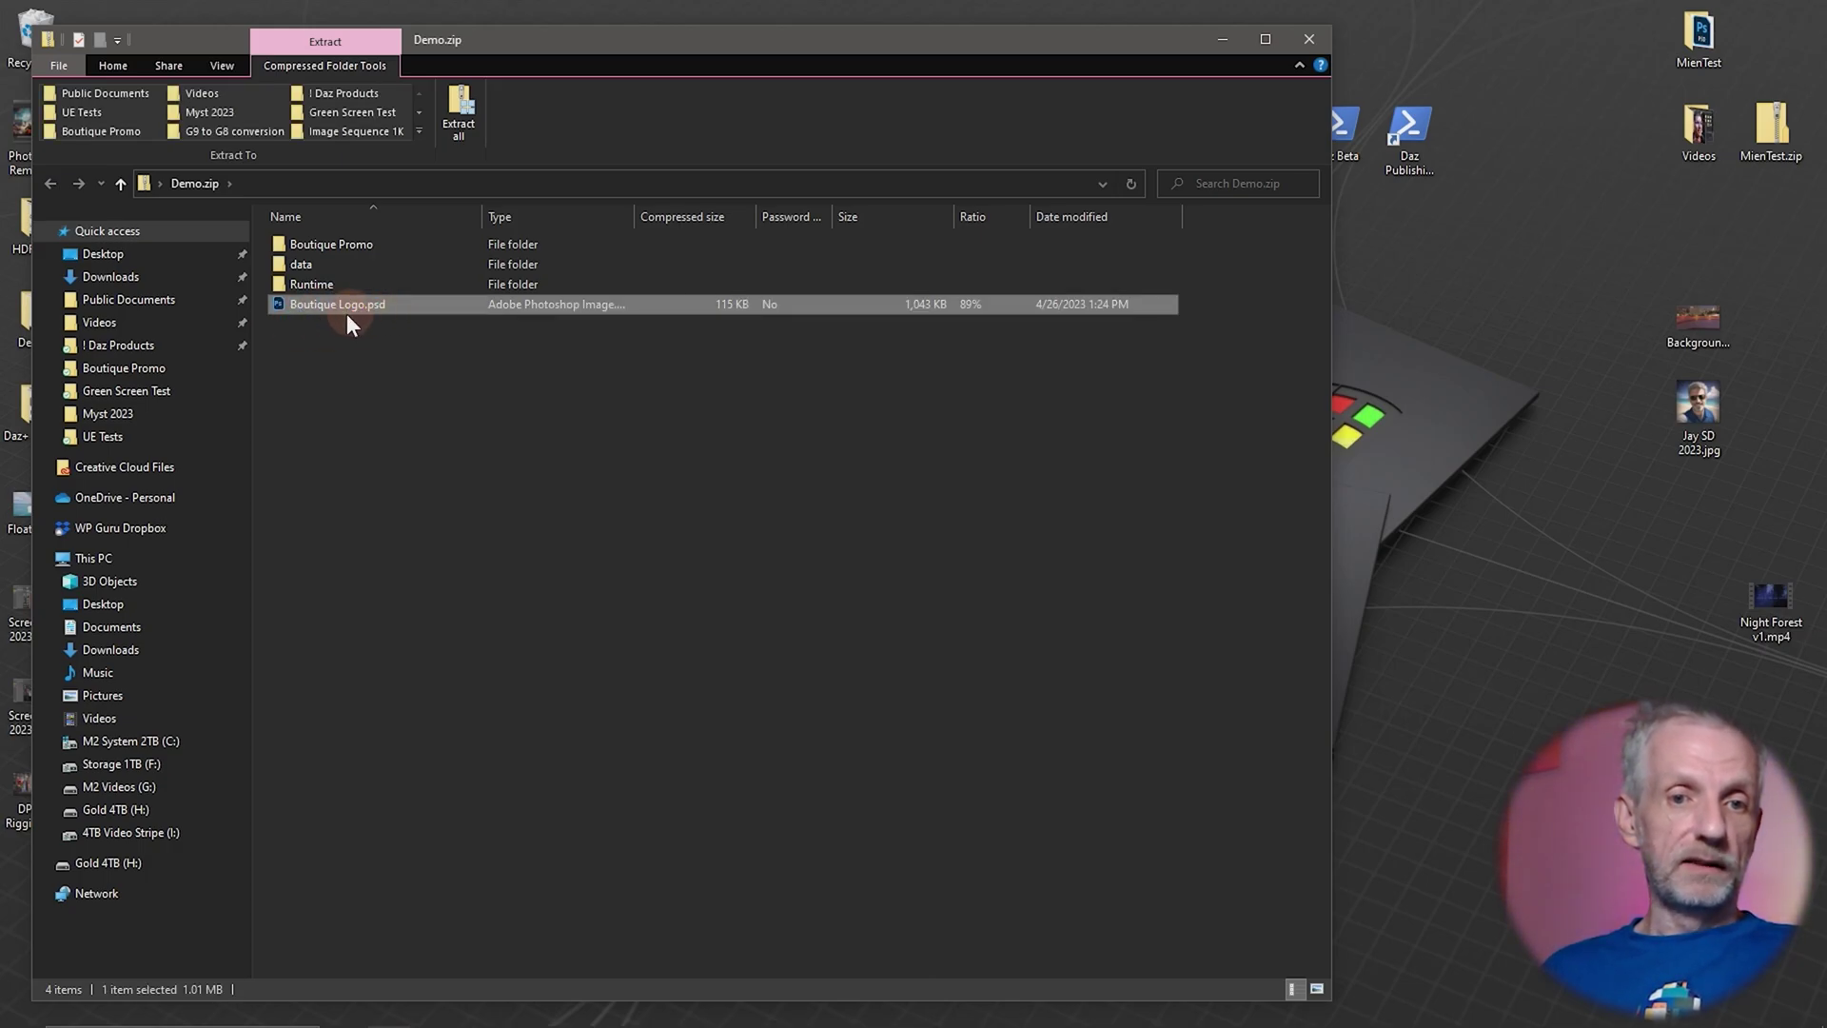
# - Browse the archive's Boutique Promo folder (Mannequin 3.blend, Boutique Promo.duf, its thumbnail), then return to the top level
pyautogui.click(366, 244)
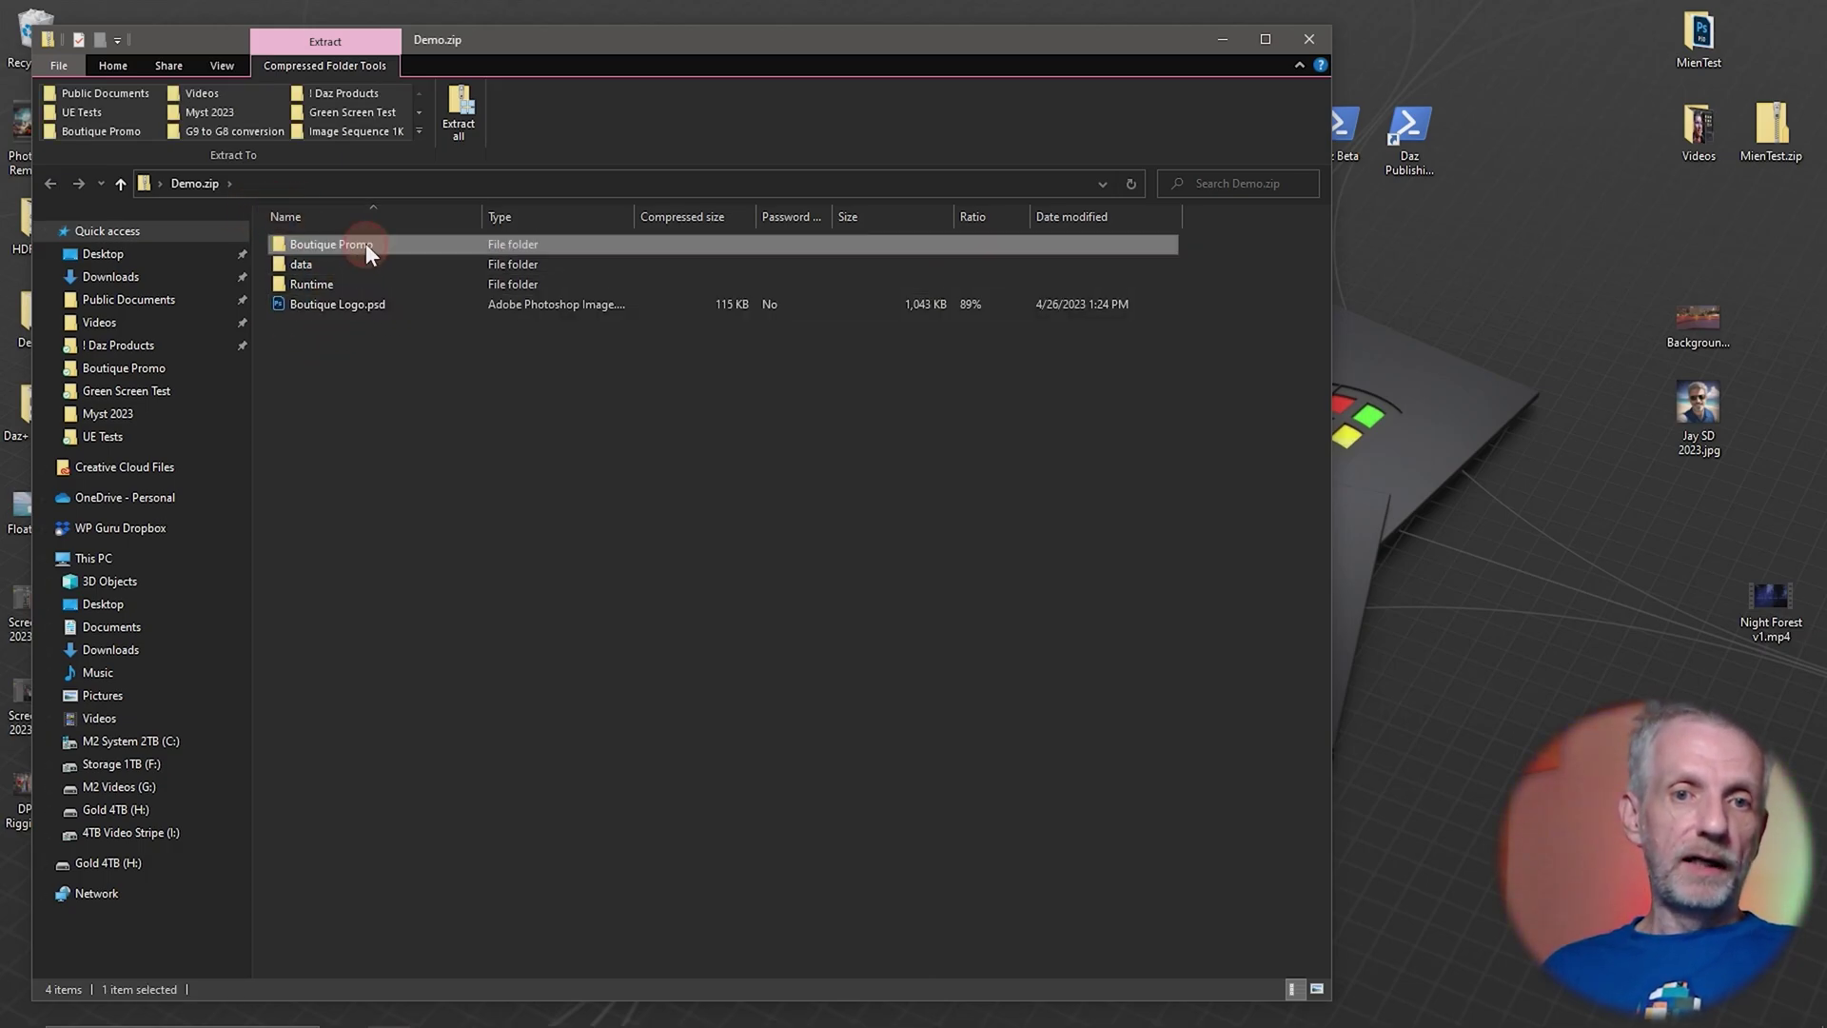
pyautogui.doubleClick(365, 244)
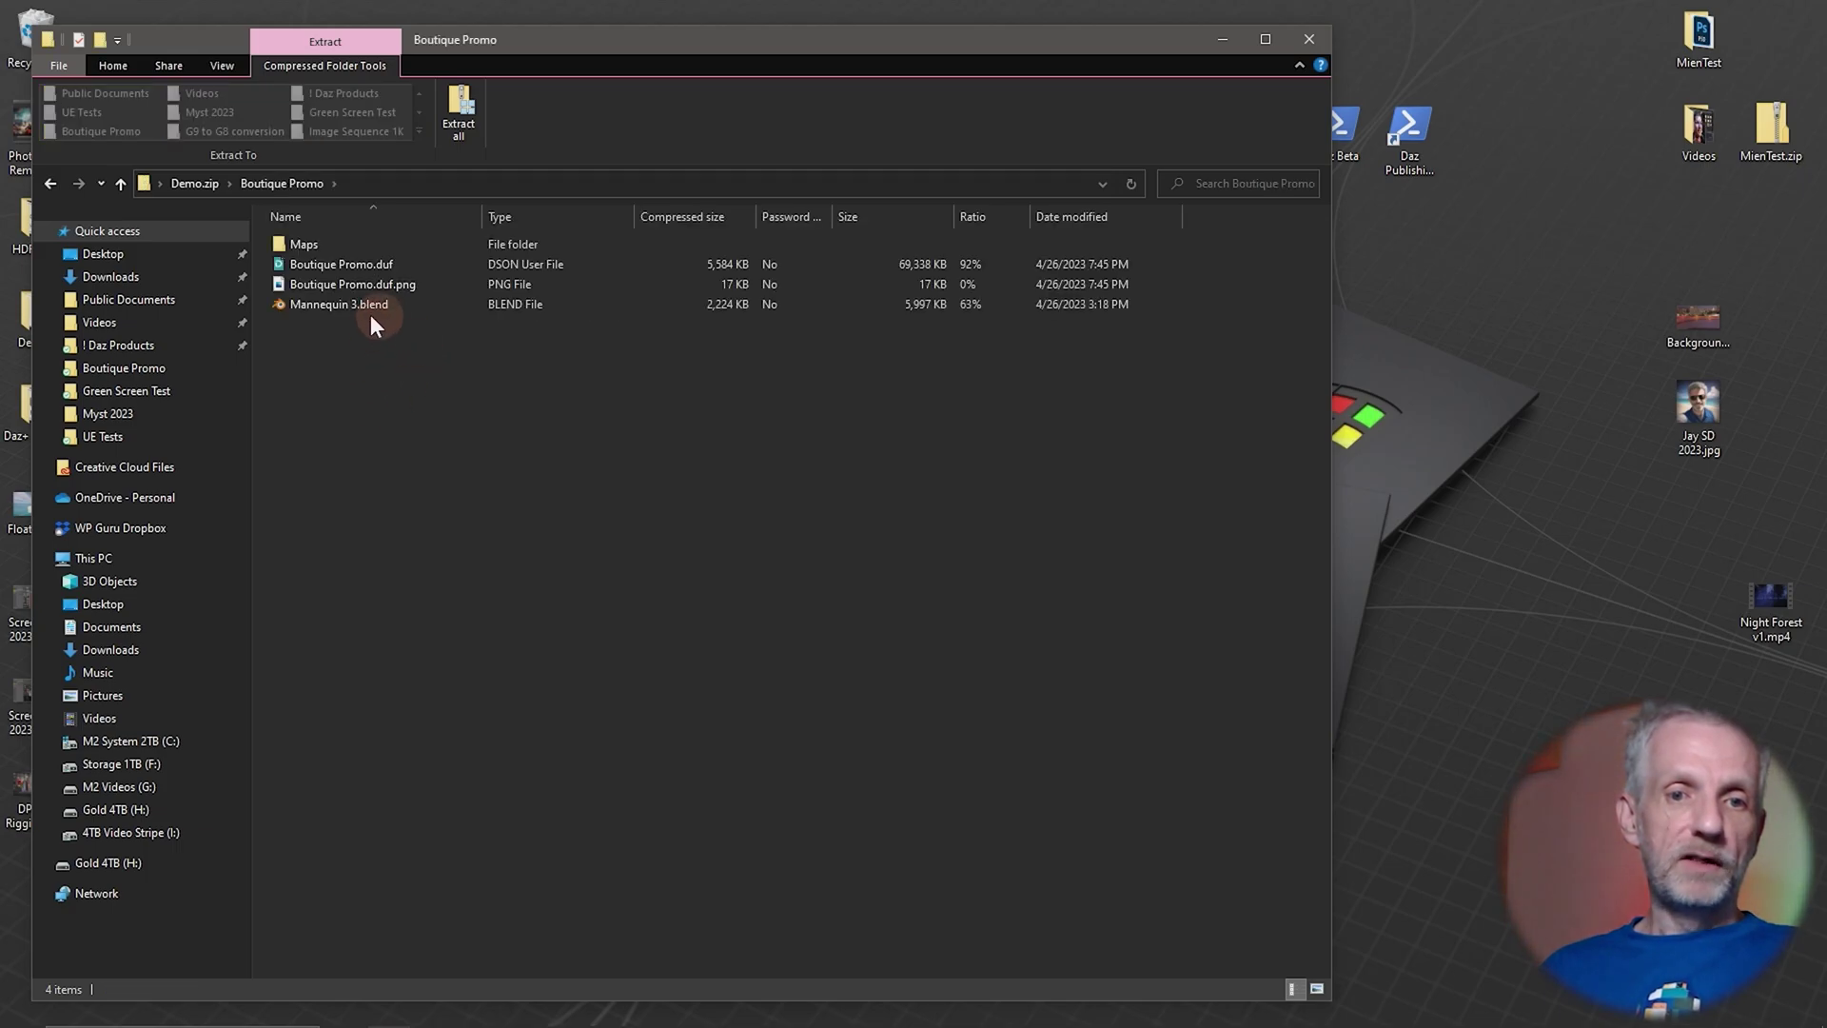
pyautogui.doubleClick(361, 306)
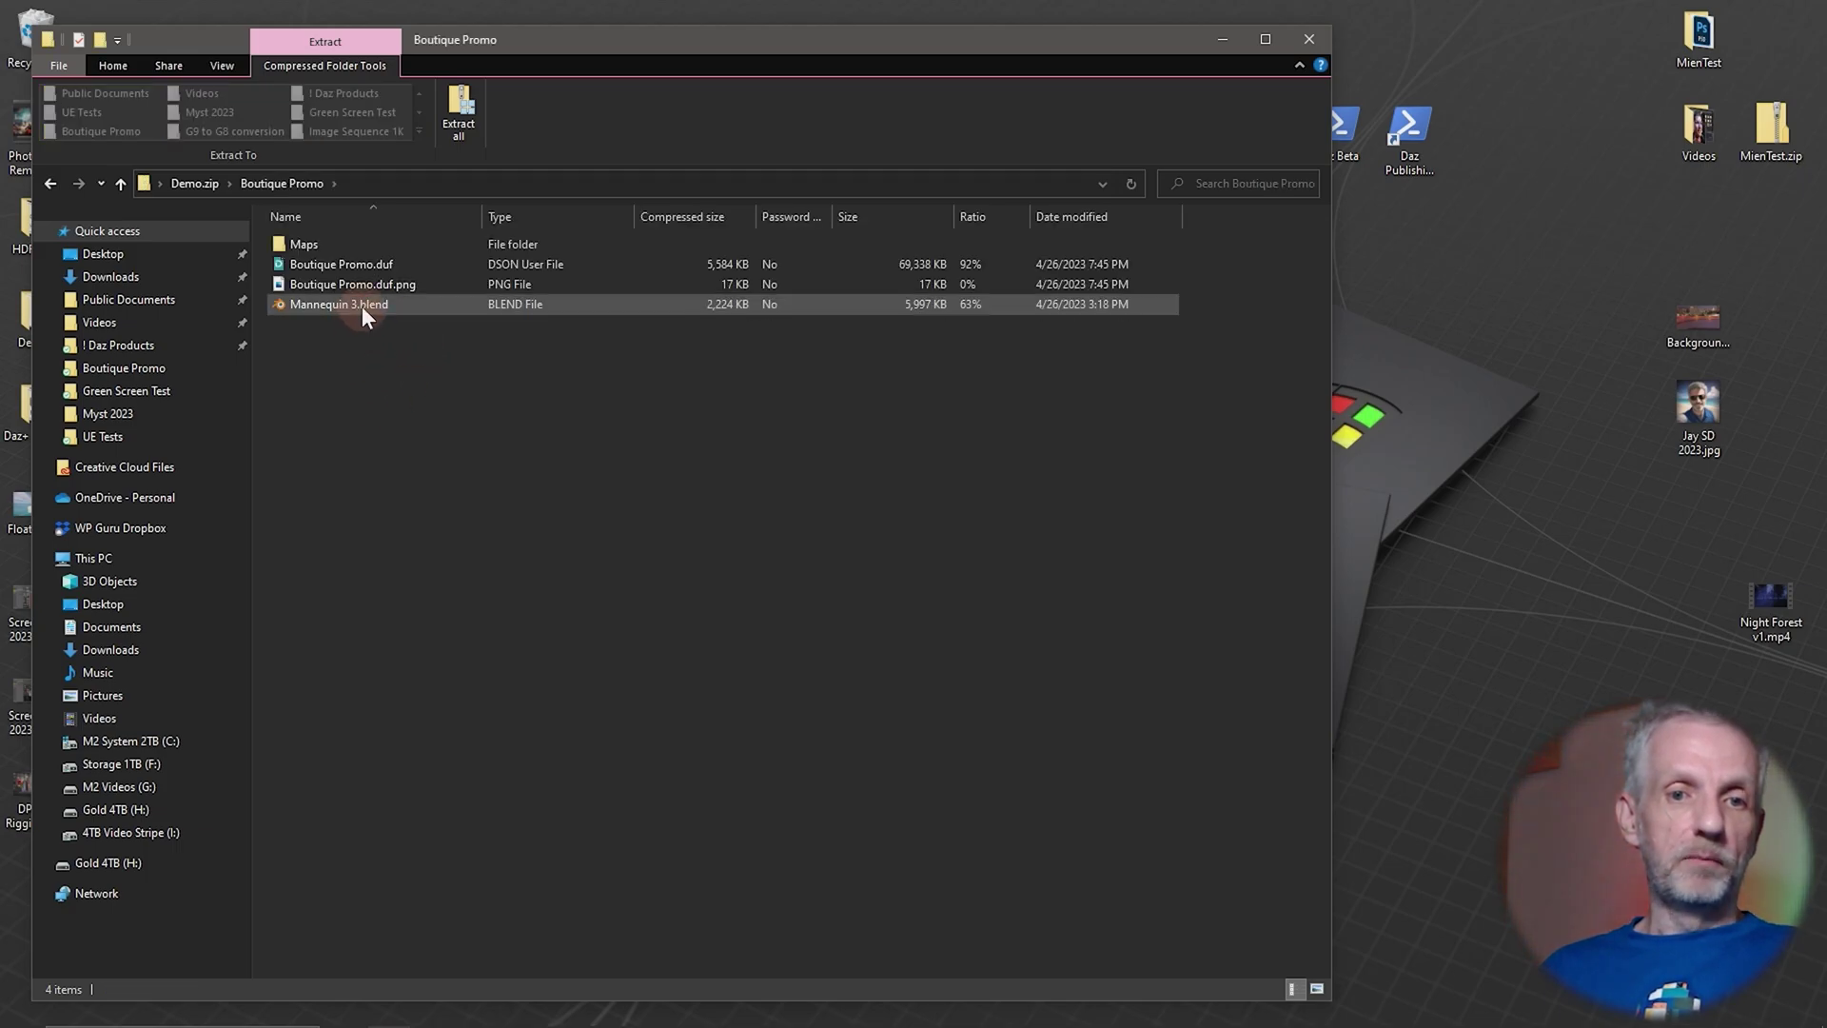
pyautogui.click(415, 263)
pyautogui.doubleClick(423, 288)
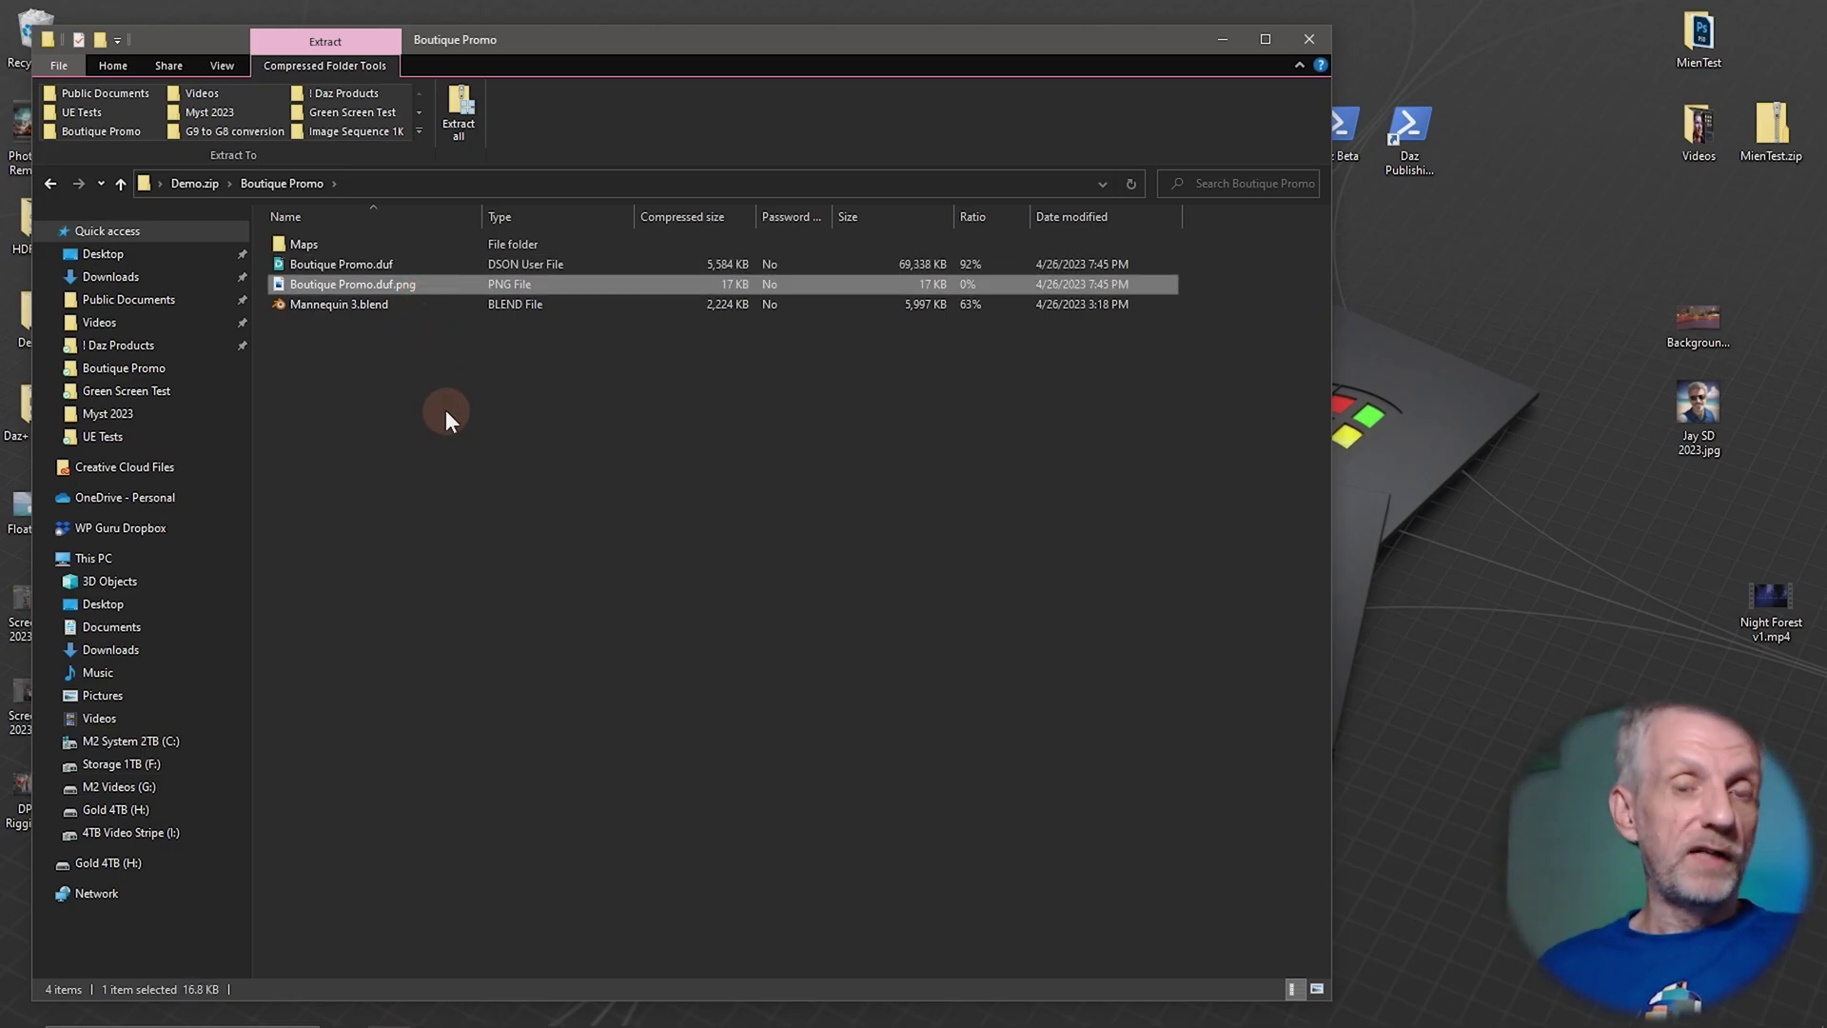
pyautogui.hotkey('alt', 'Up')
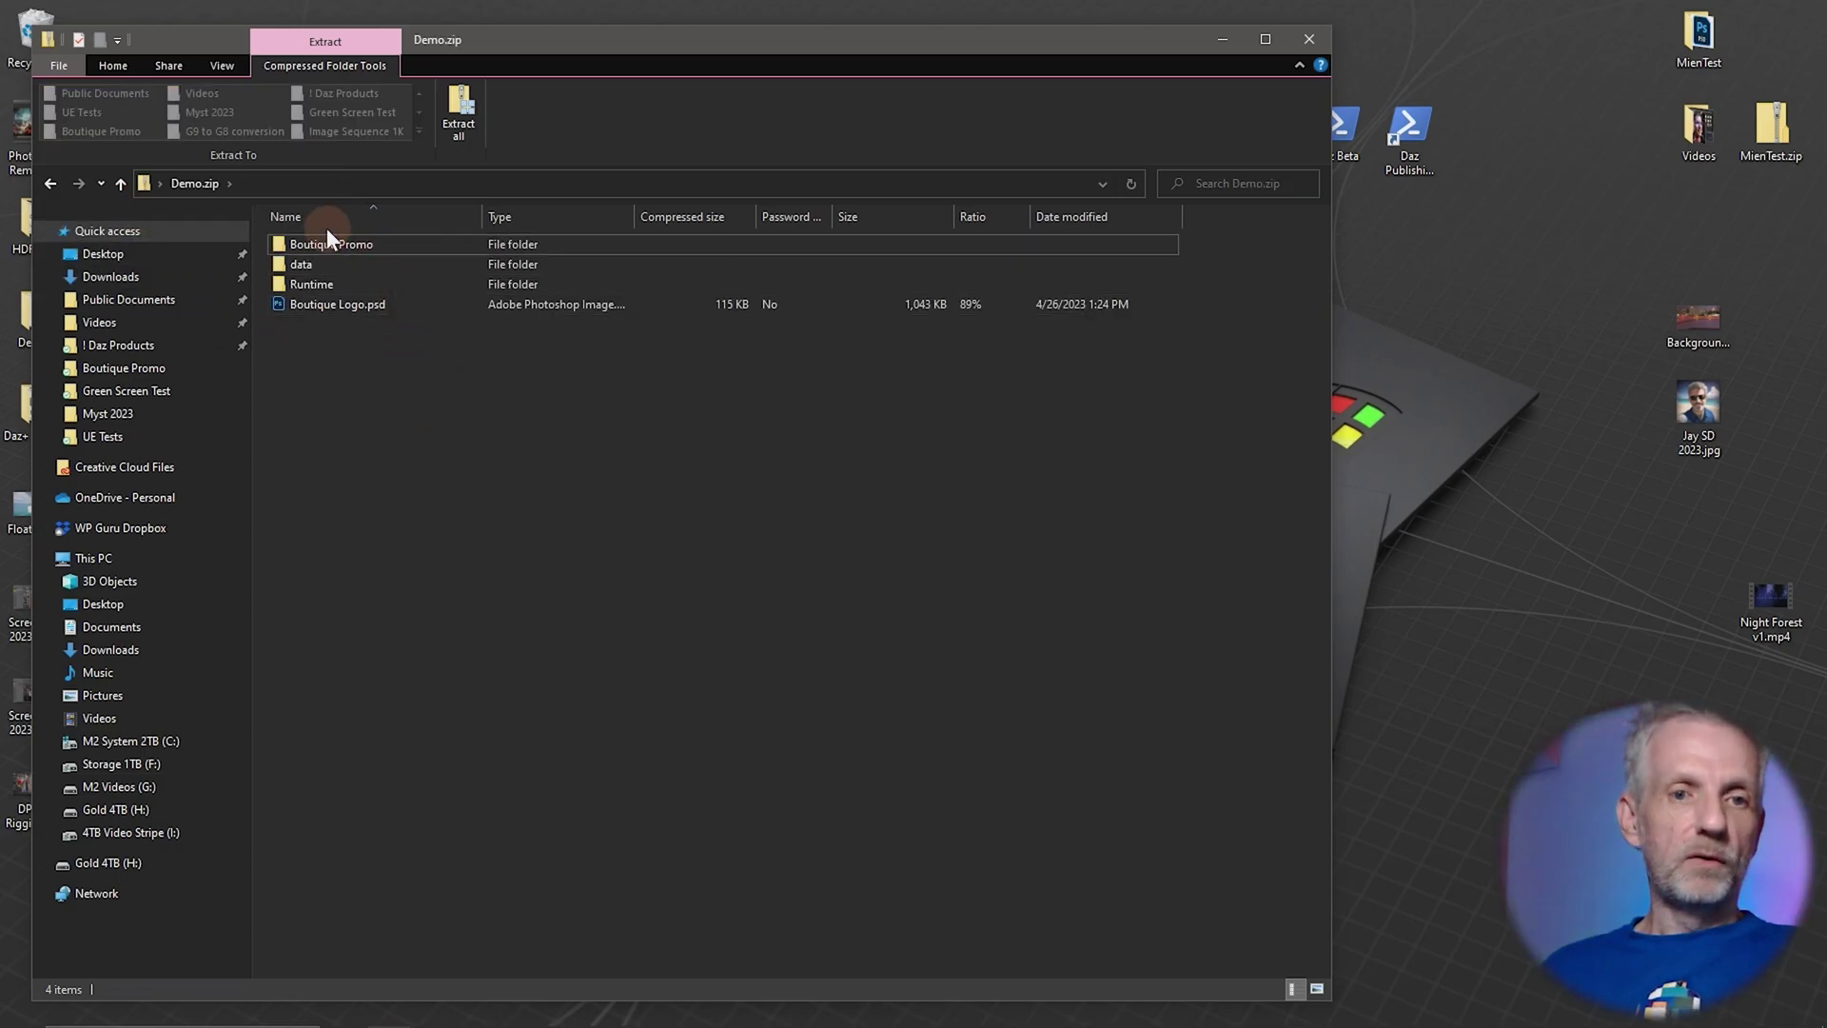
# - Extract all of Demo.zip on the Desktop into a new Demo folder, then minimise Explorer
pyautogui.click(120, 184)
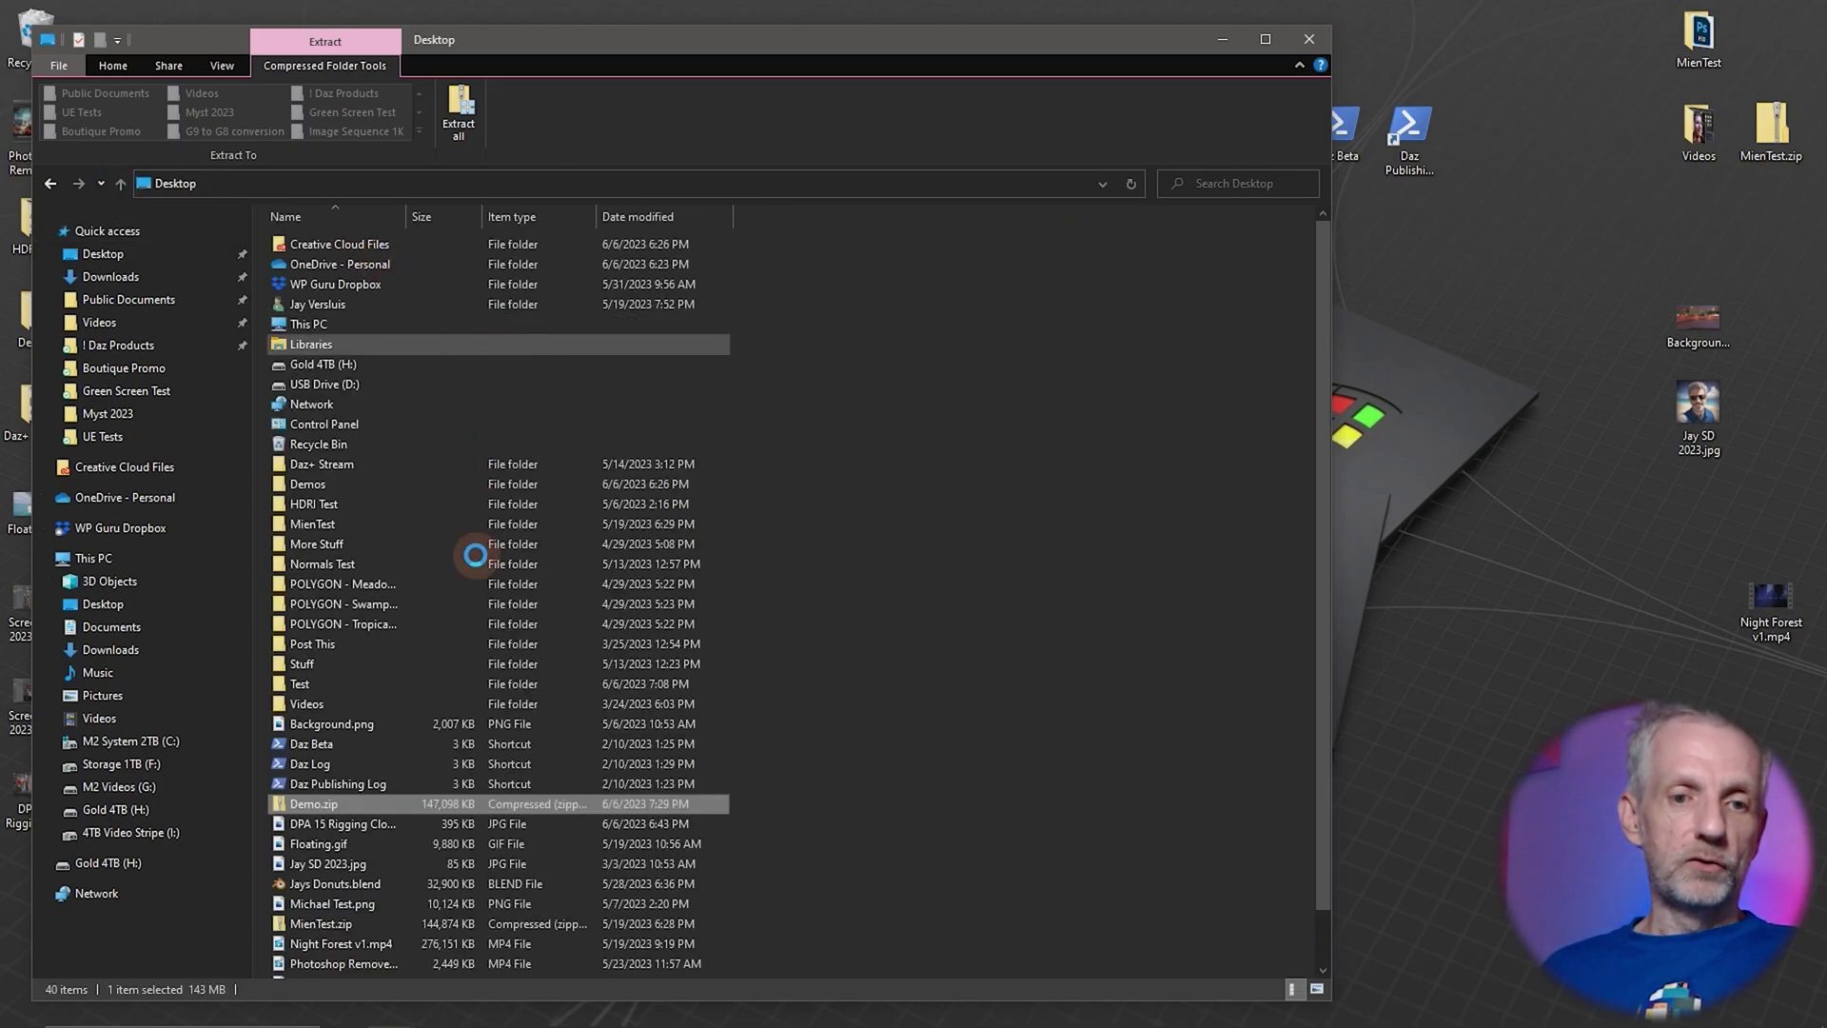
pyautogui.rightClick(363, 800)
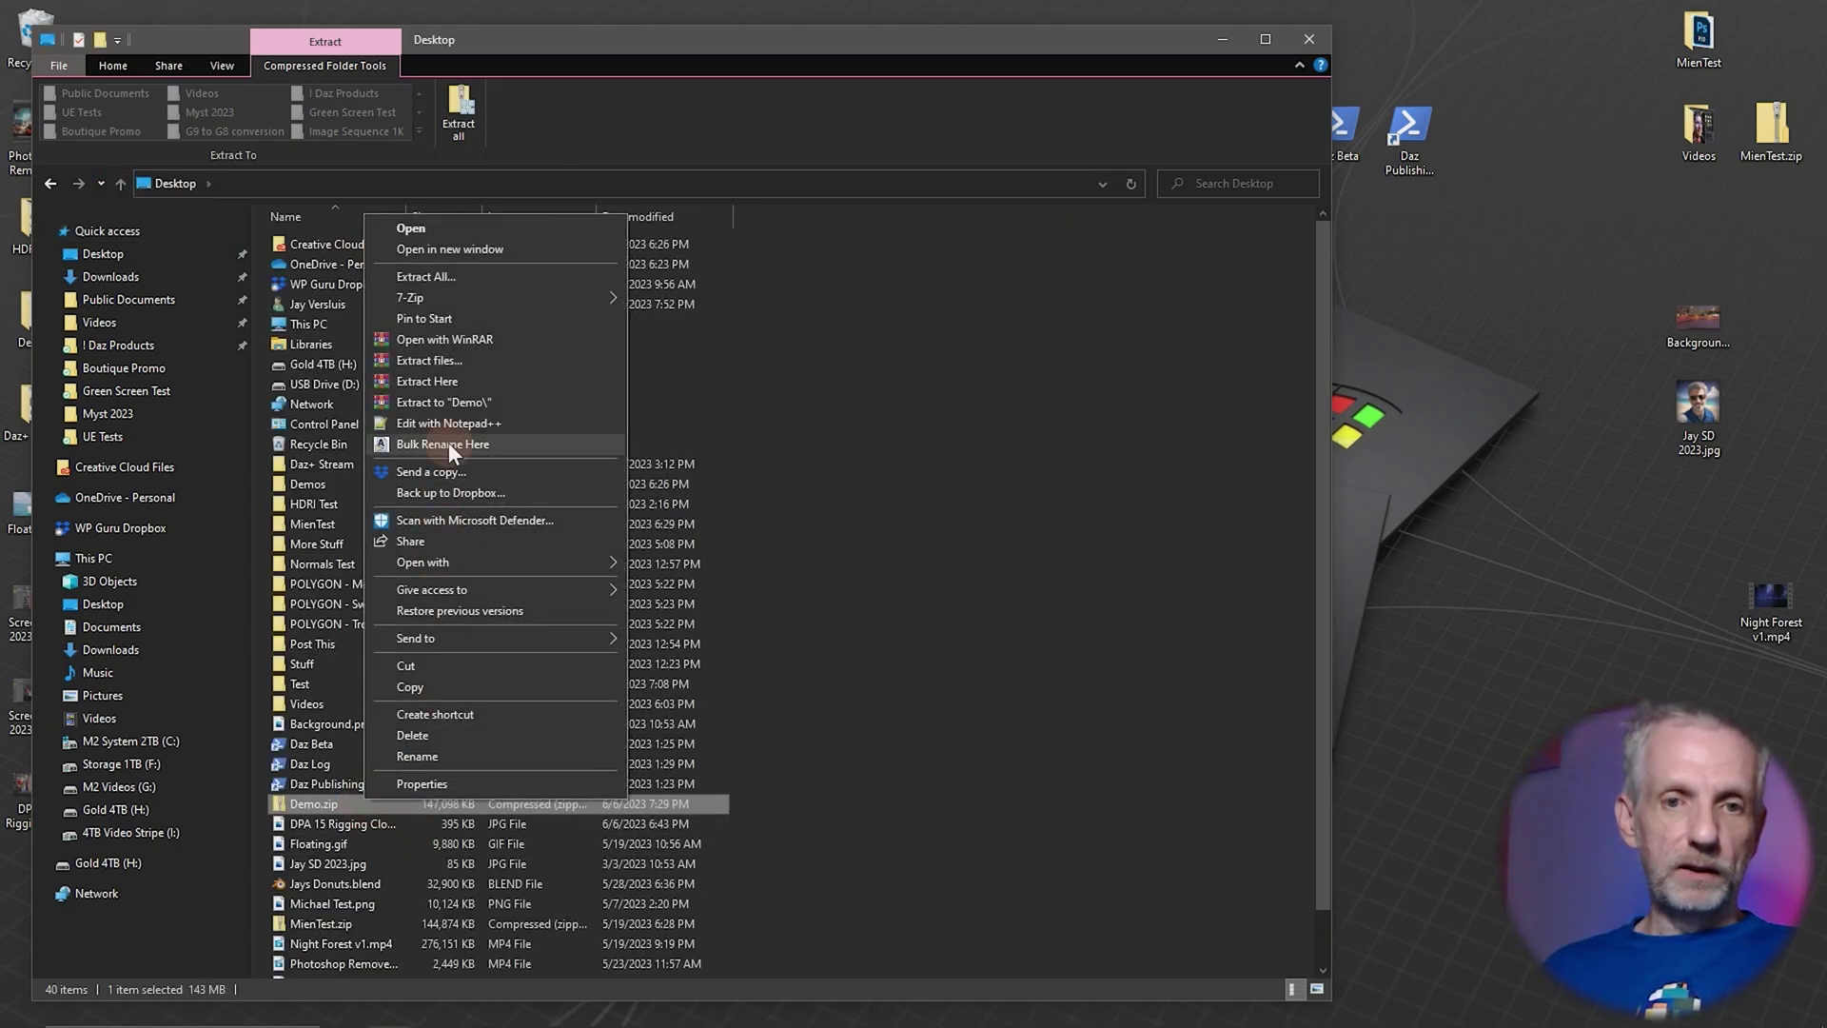
pyautogui.click(504, 276)
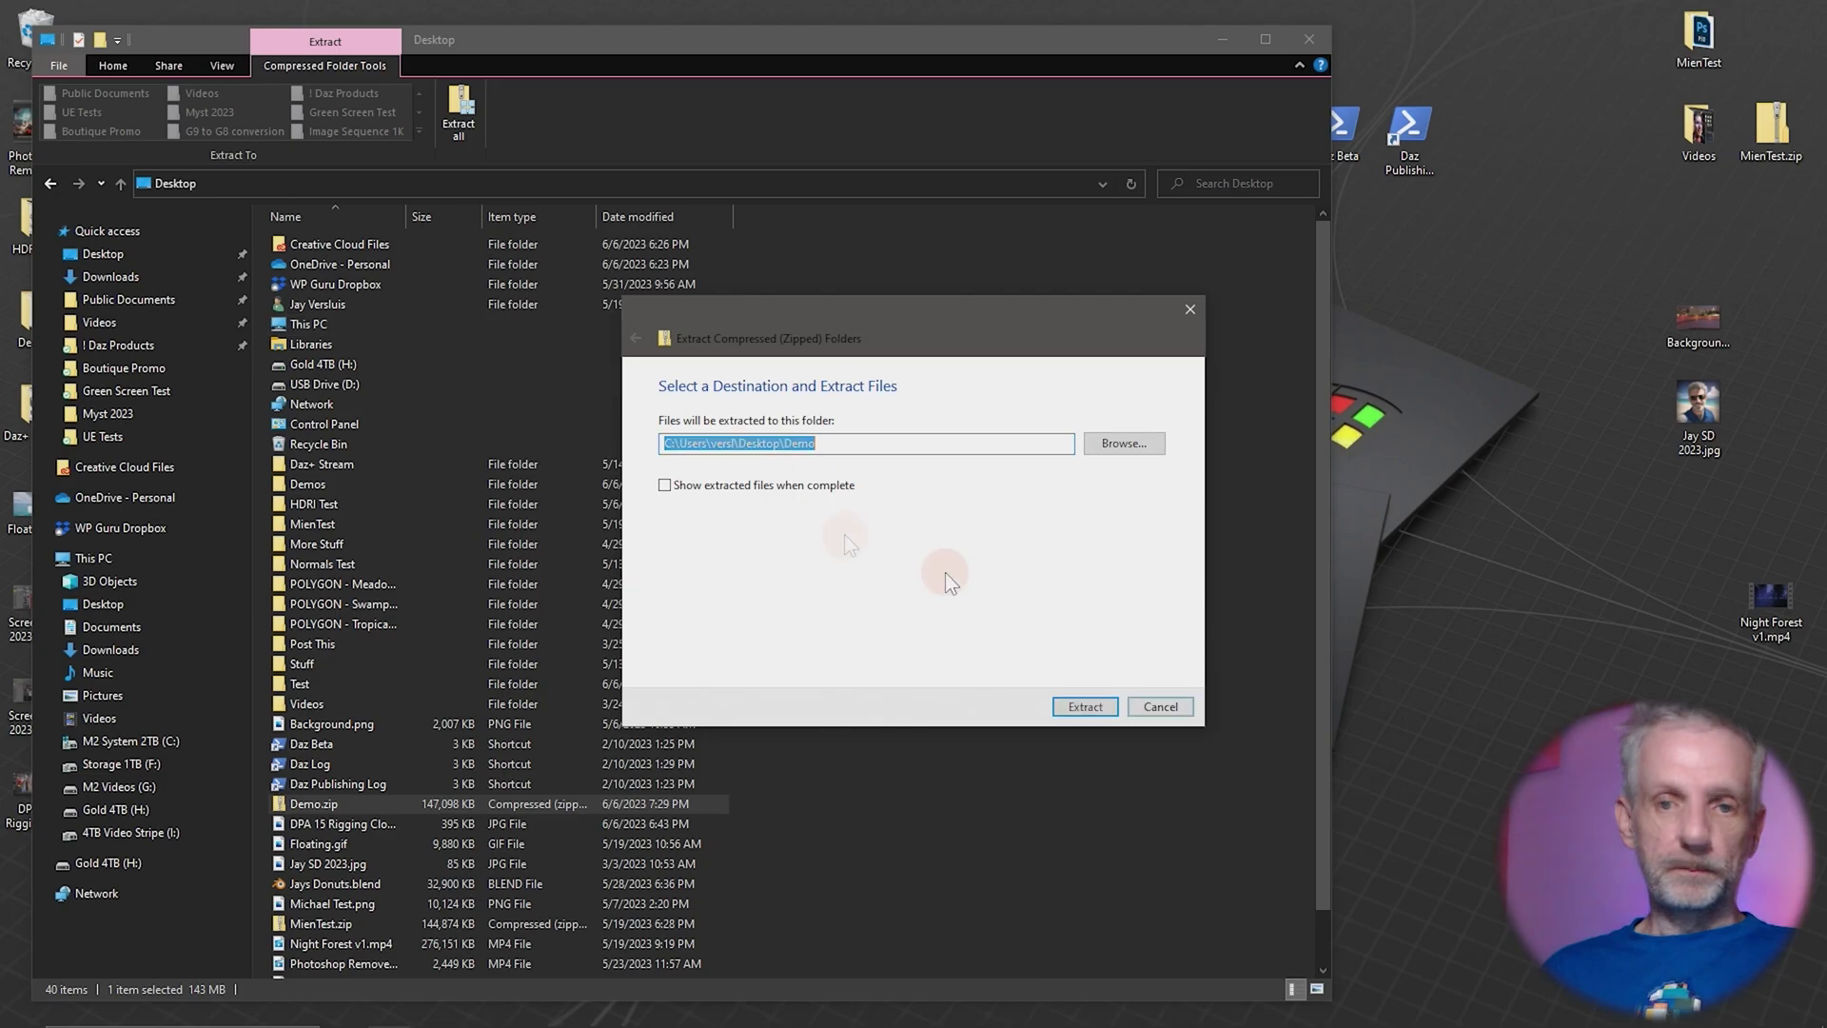
pyautogui.press('Return')
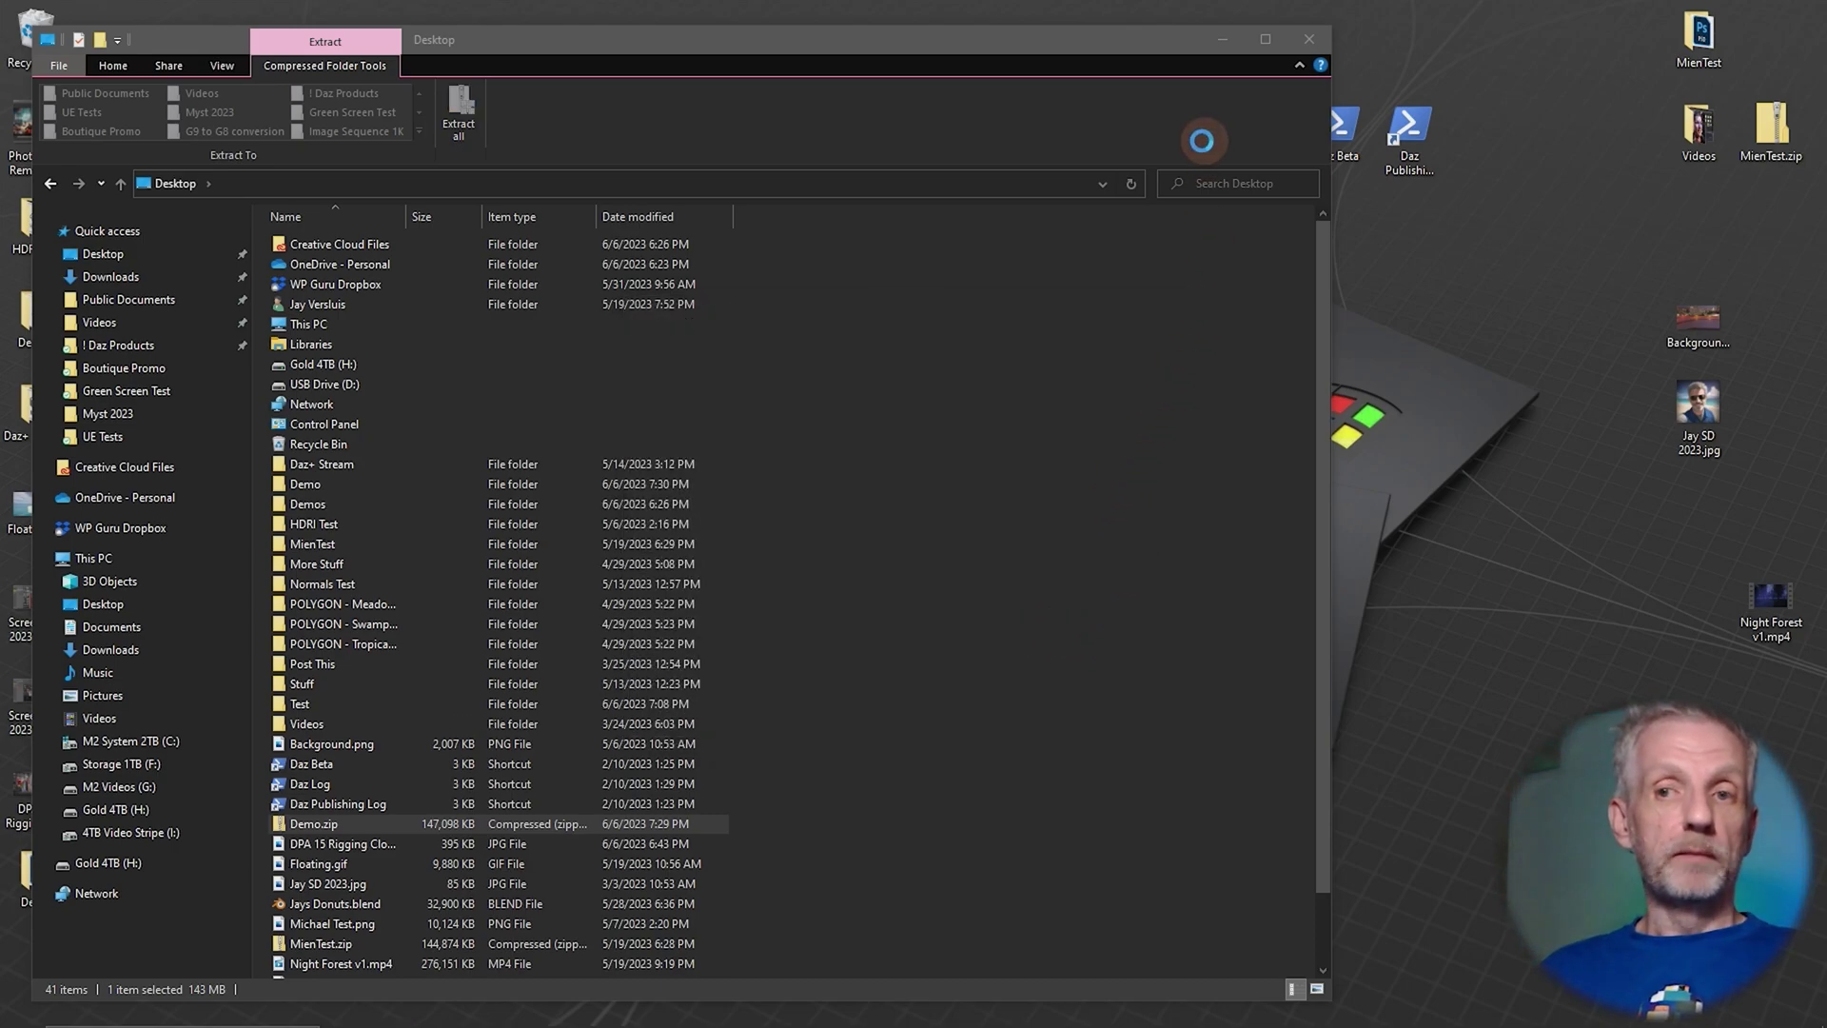
pyautogui.click(1223, 43)
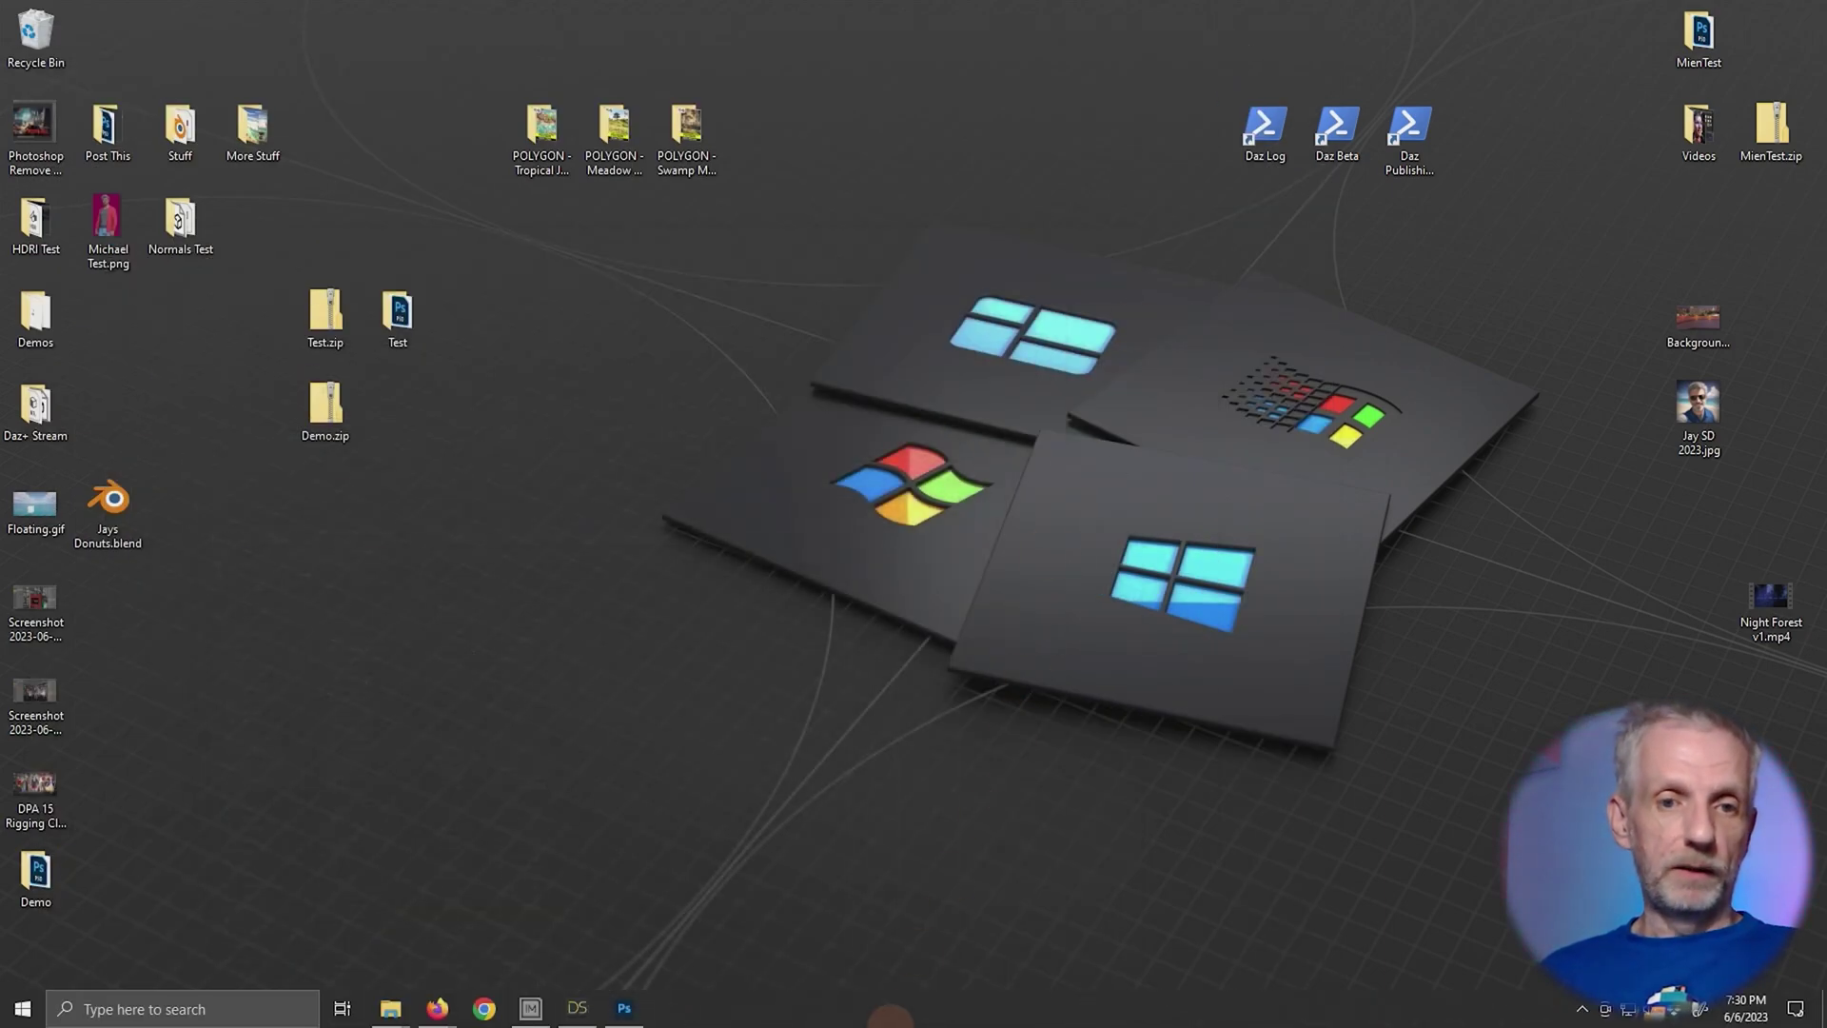
# - Bring DAZ Studio forward and remove Works April 23 as a Content Library base directory
pyautogui.click(577, 1008)
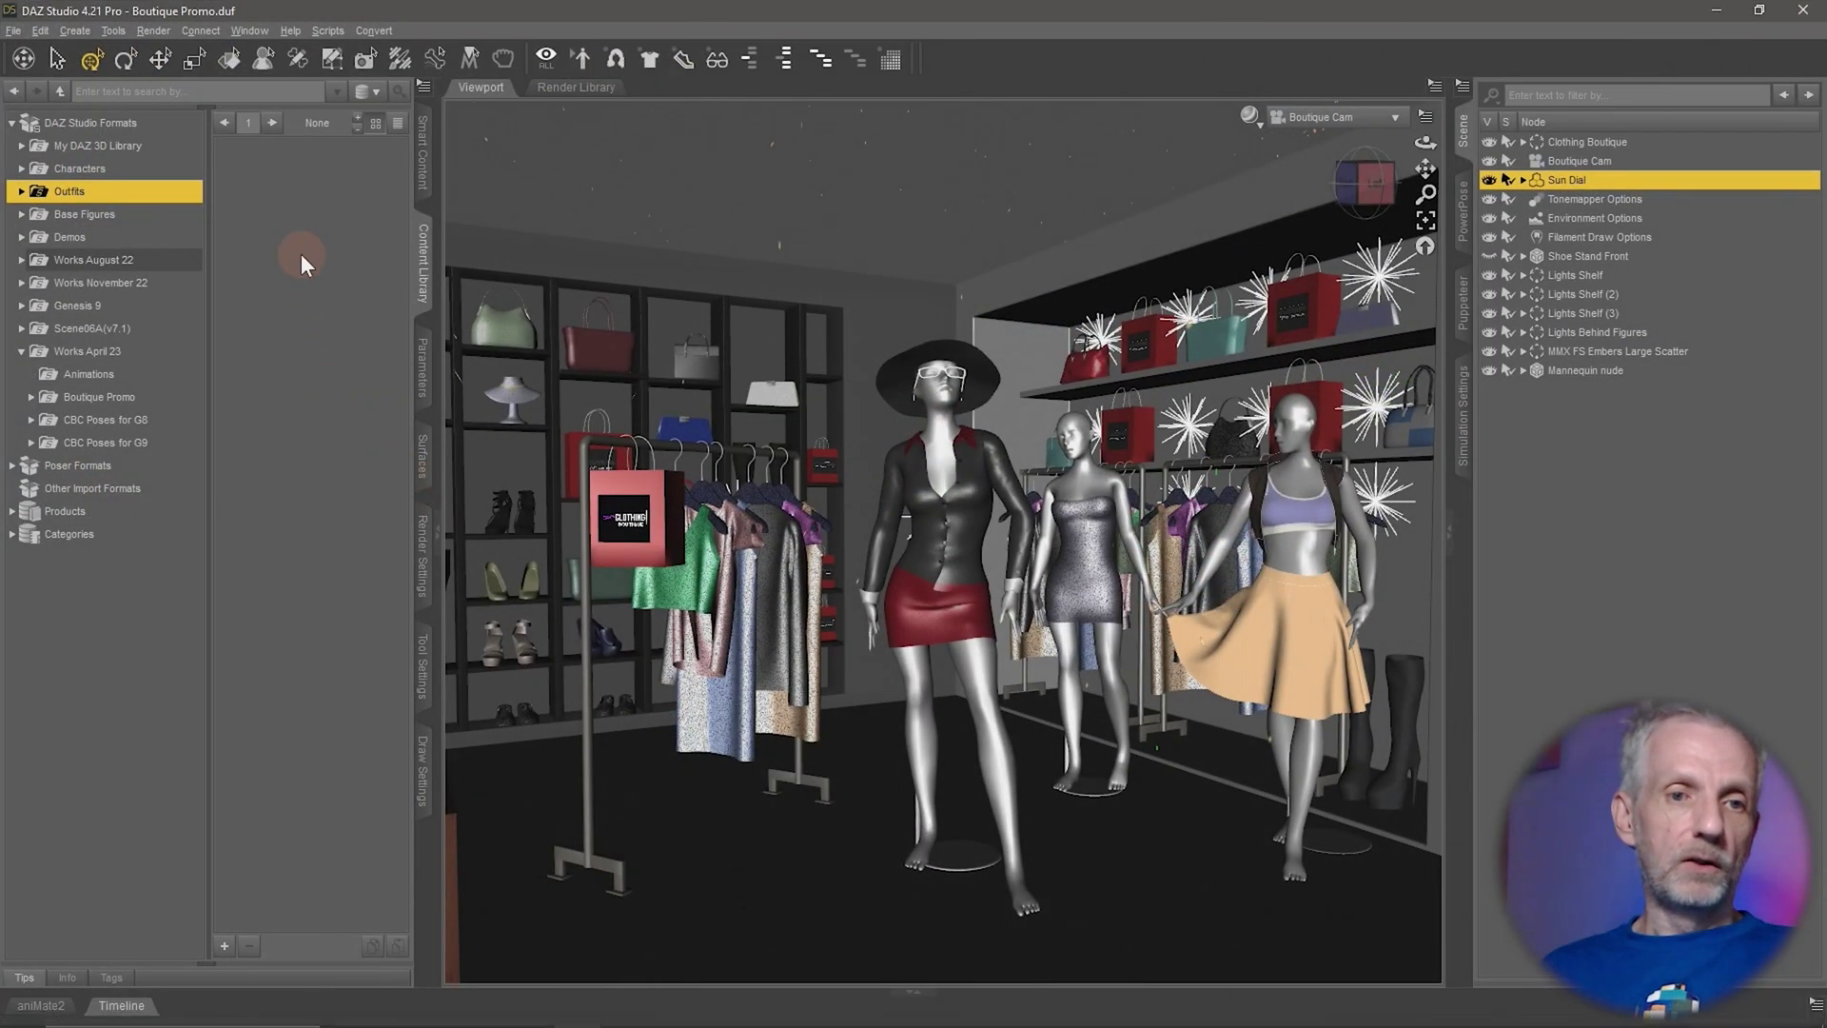
pyautogui.click(114, 351)
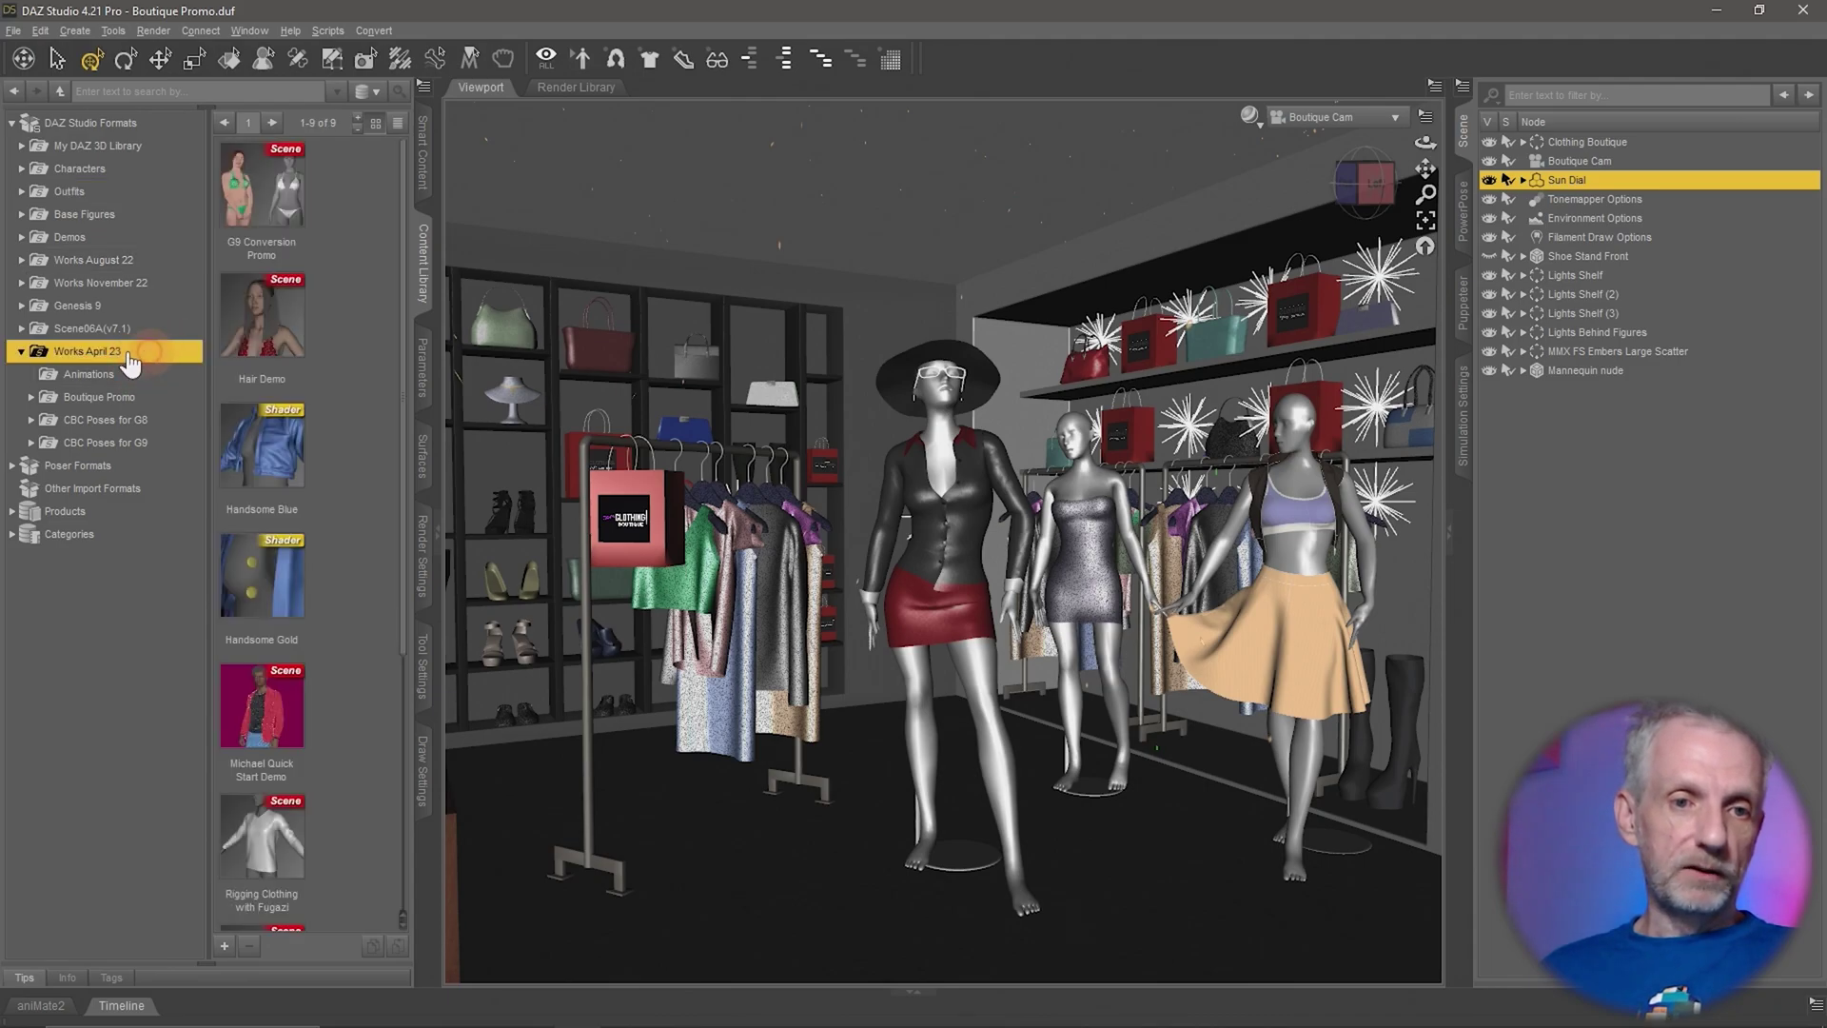
pyautogui.rightClick(129, 350)
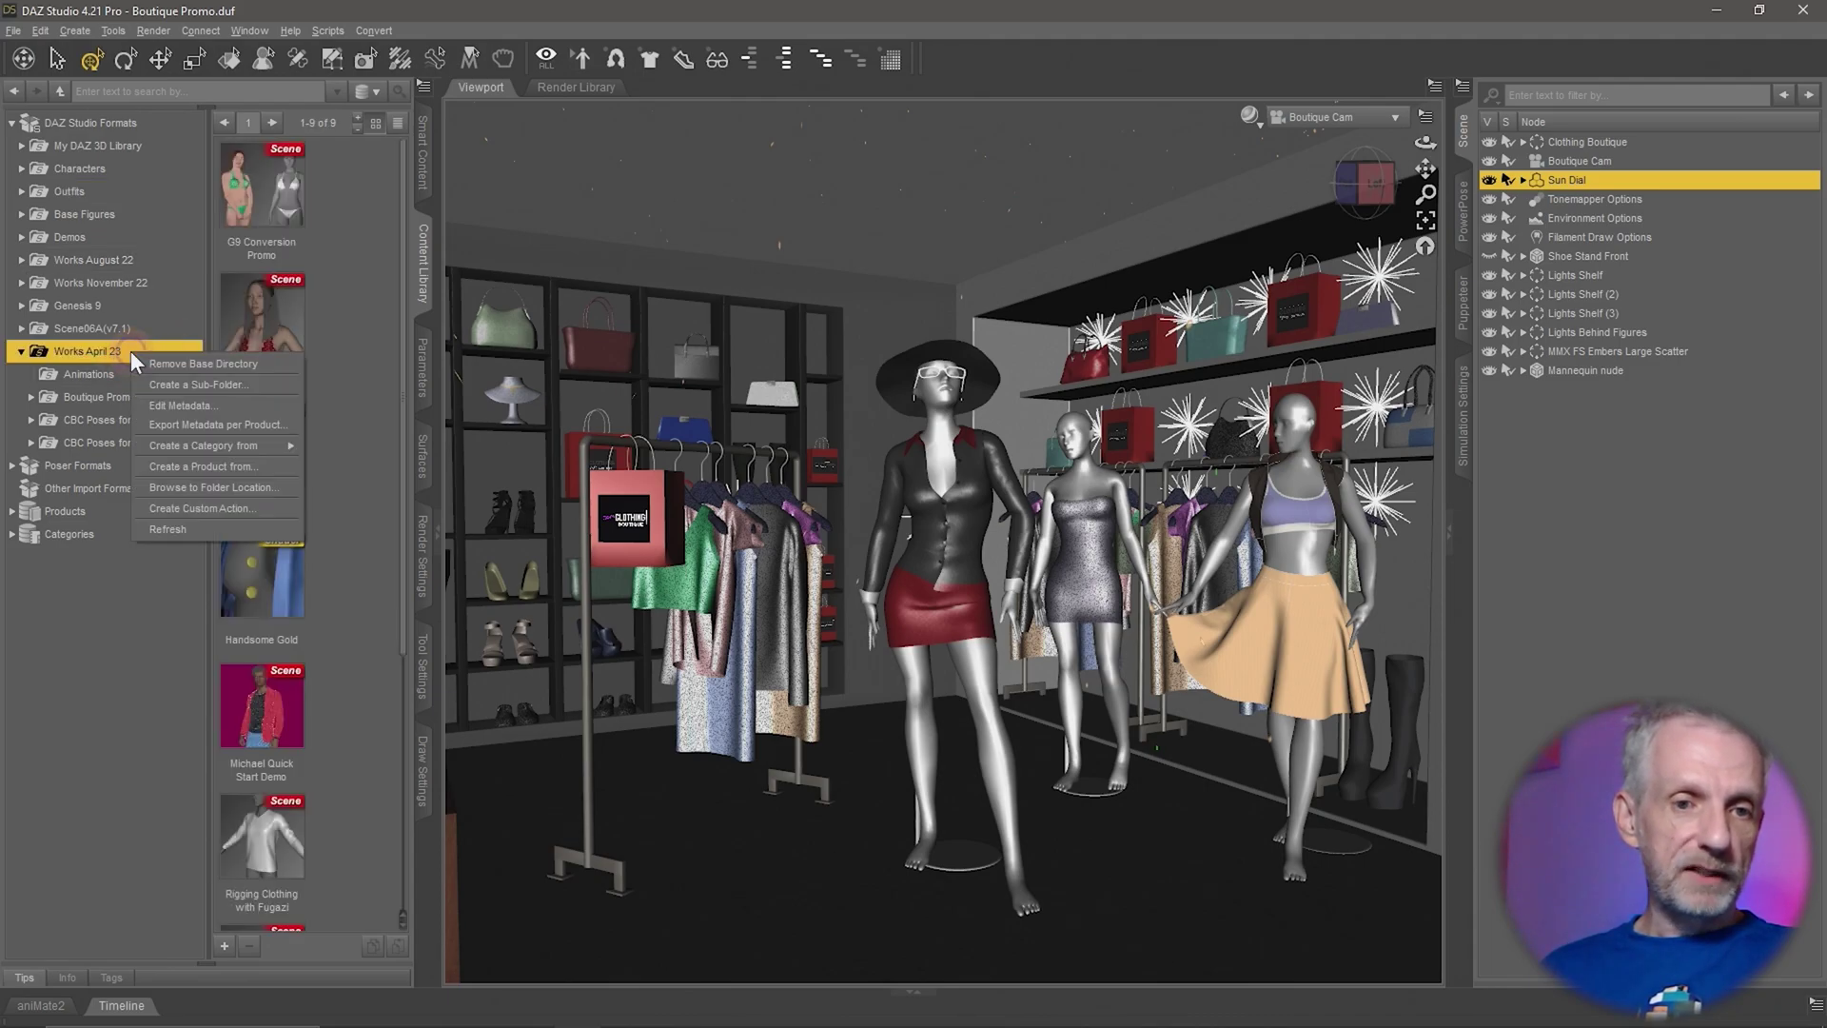
pyautogui.click(222, 364)
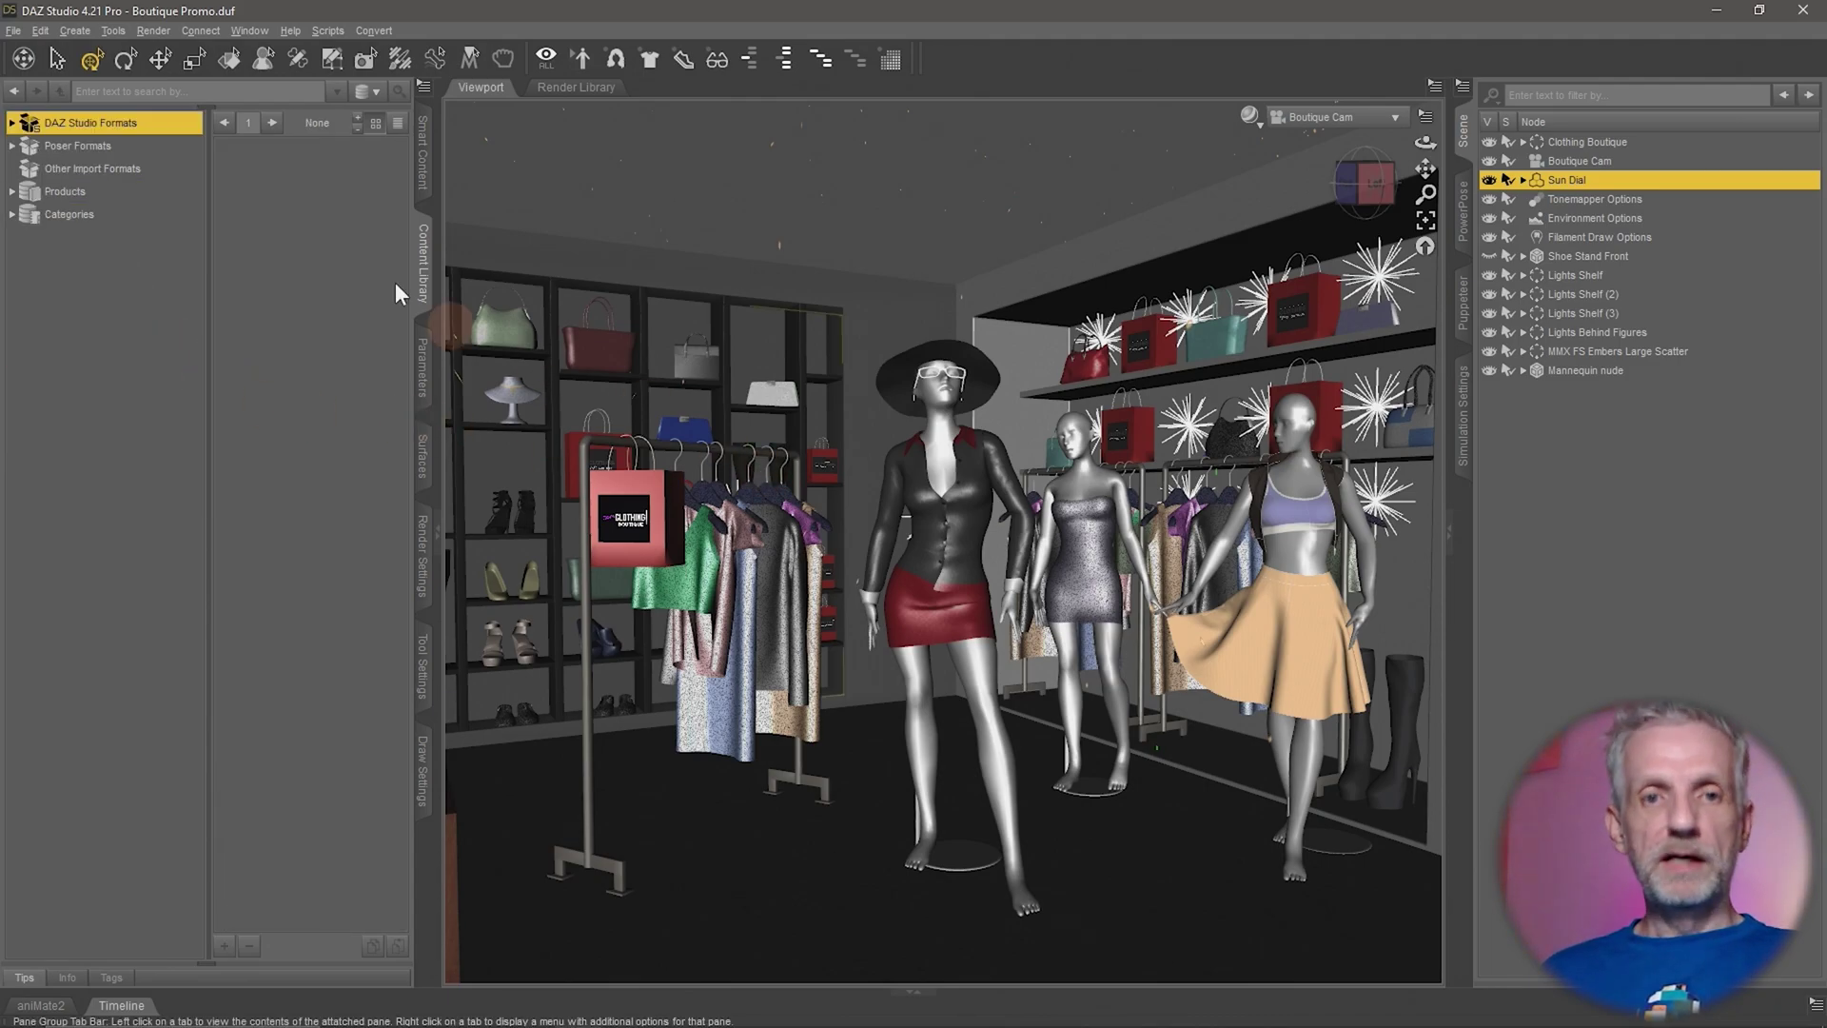
# - Open Boutique Promo.duf through File > Open, discarding changes to the current scene
pyautogui.click(14, 30)
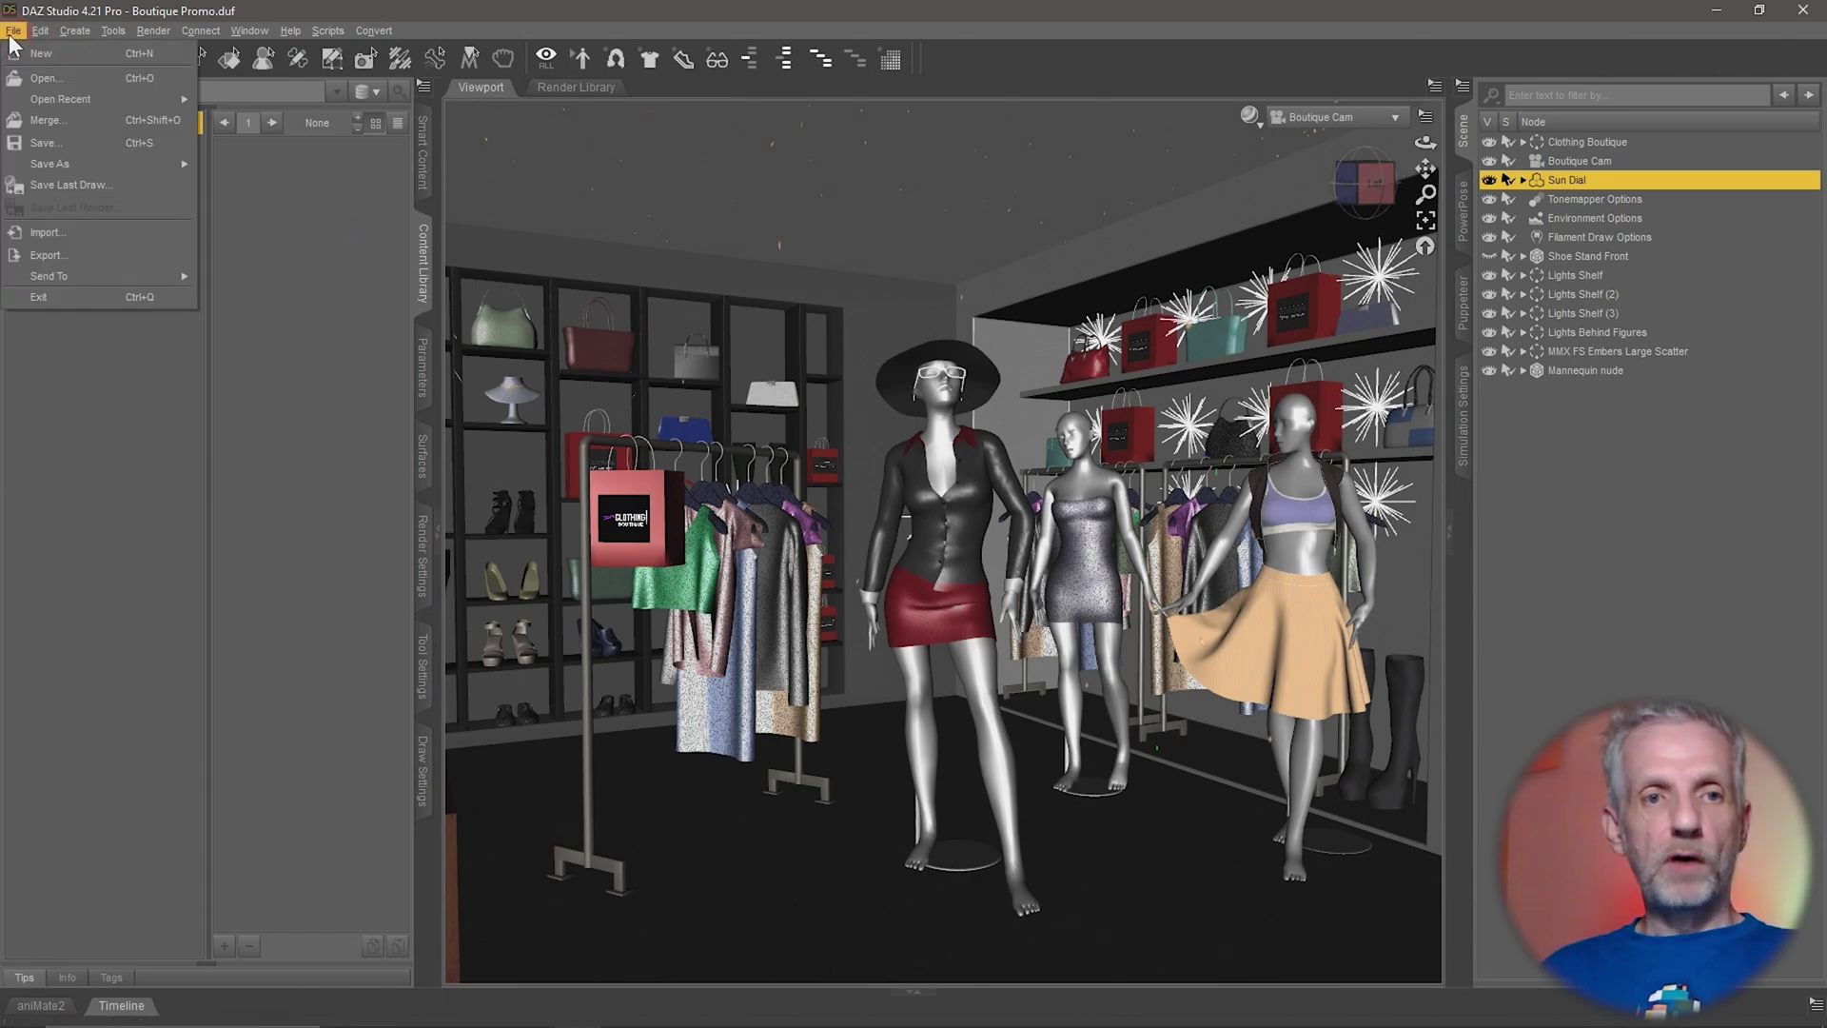
pyautogui.click(84, 88)
pyautogui.click(914, 540)
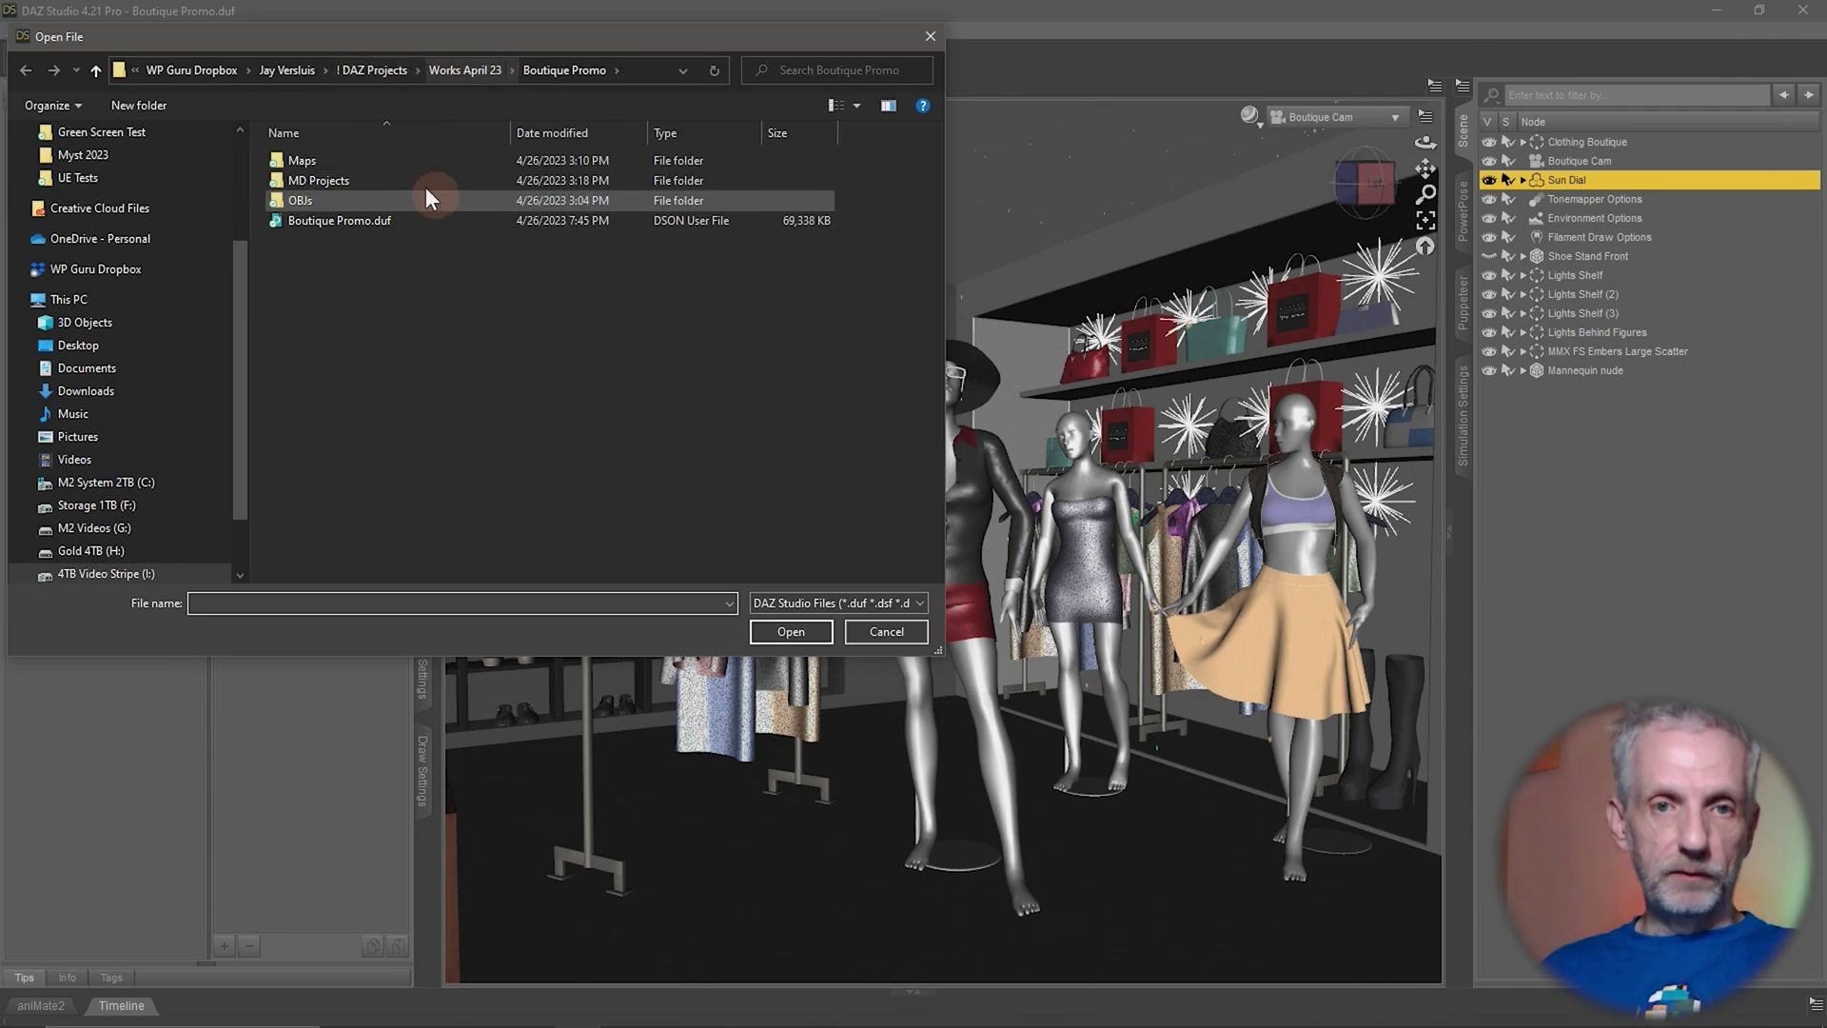
pyautogui.click(369, 219)
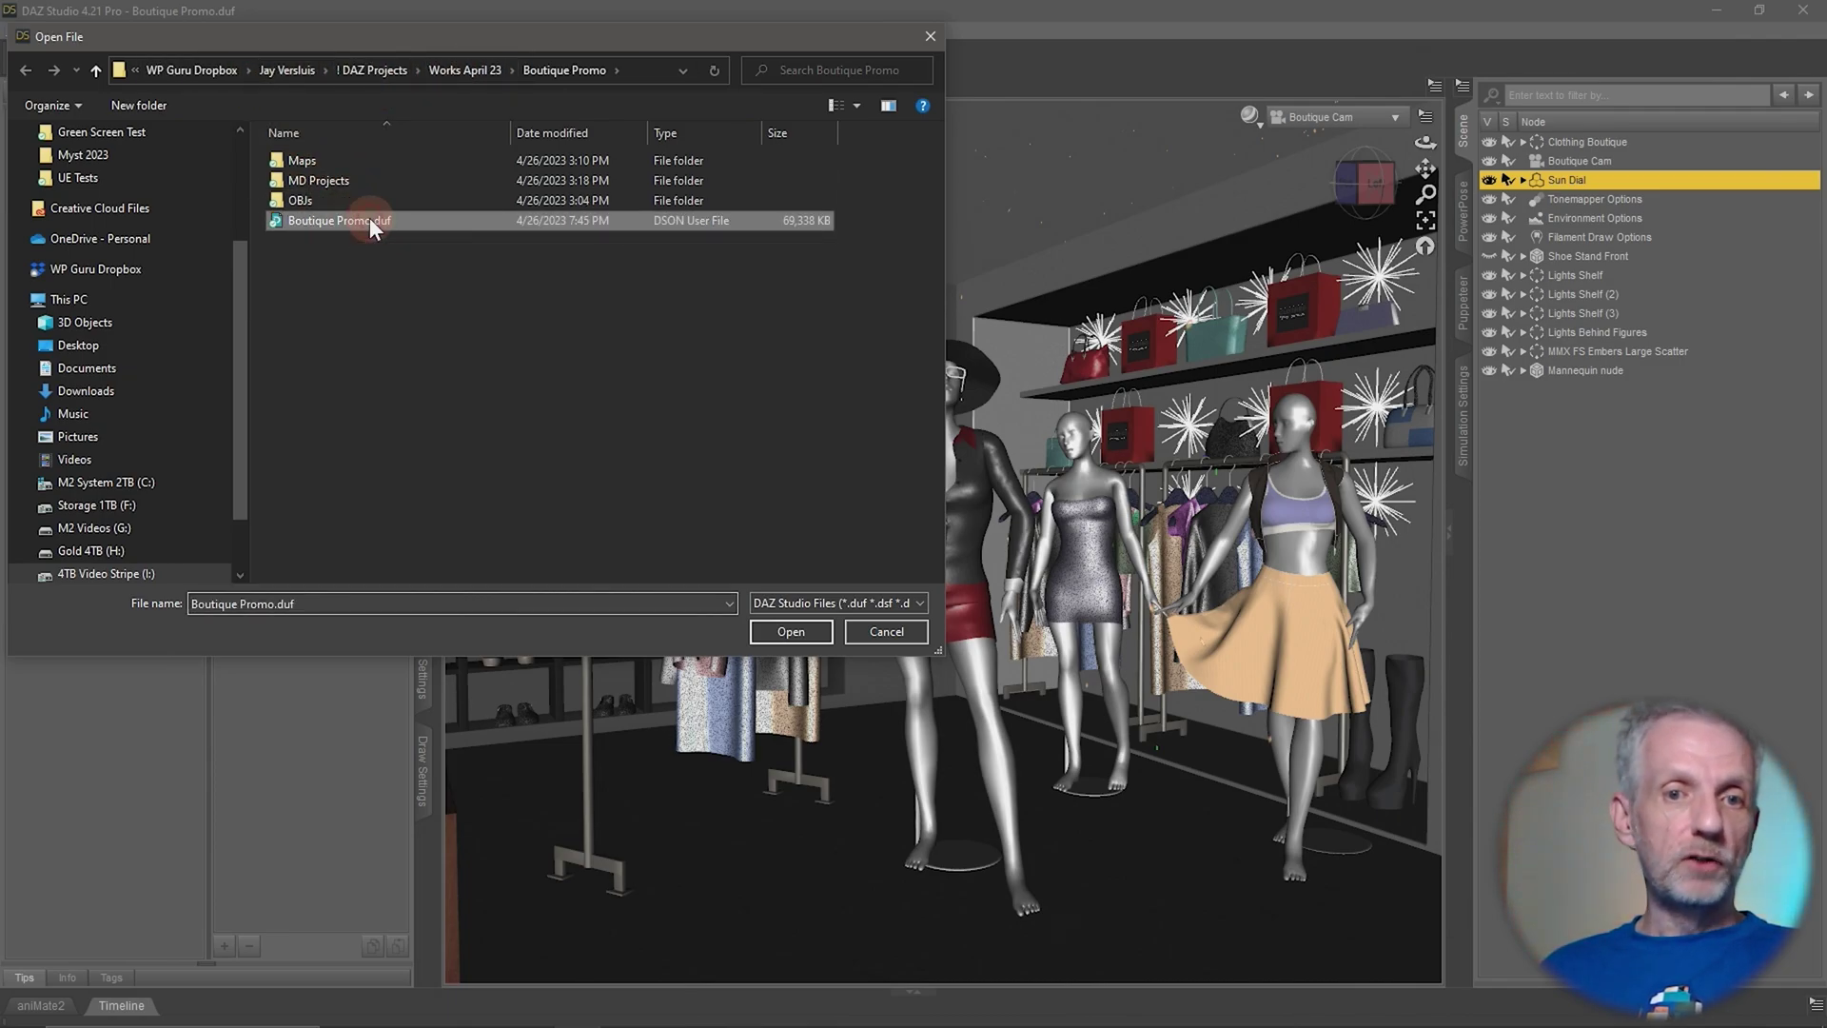
pyautogui.click(789, 631)
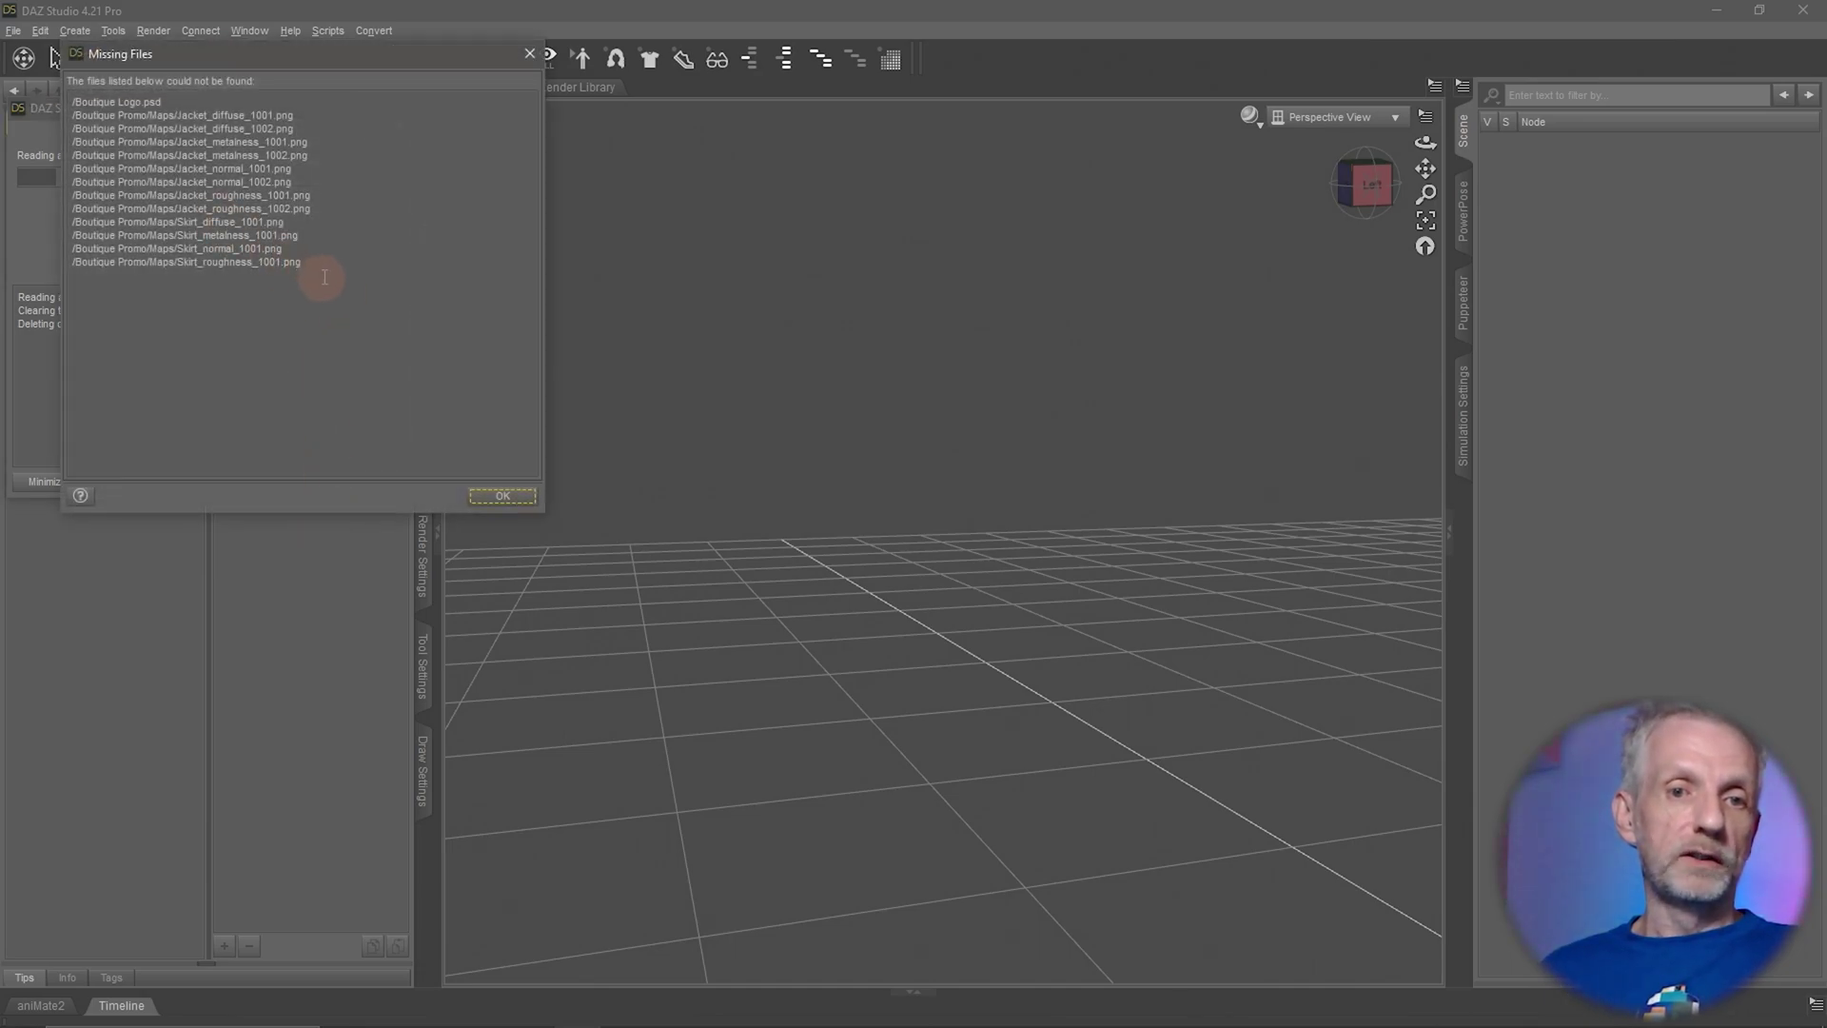
# - Dismiss the missing-files report, then expand DAZ Studio Formats and bring up its options
pyautogui.moveTo(314, 271); pyautogui.dragTo(7, 73)
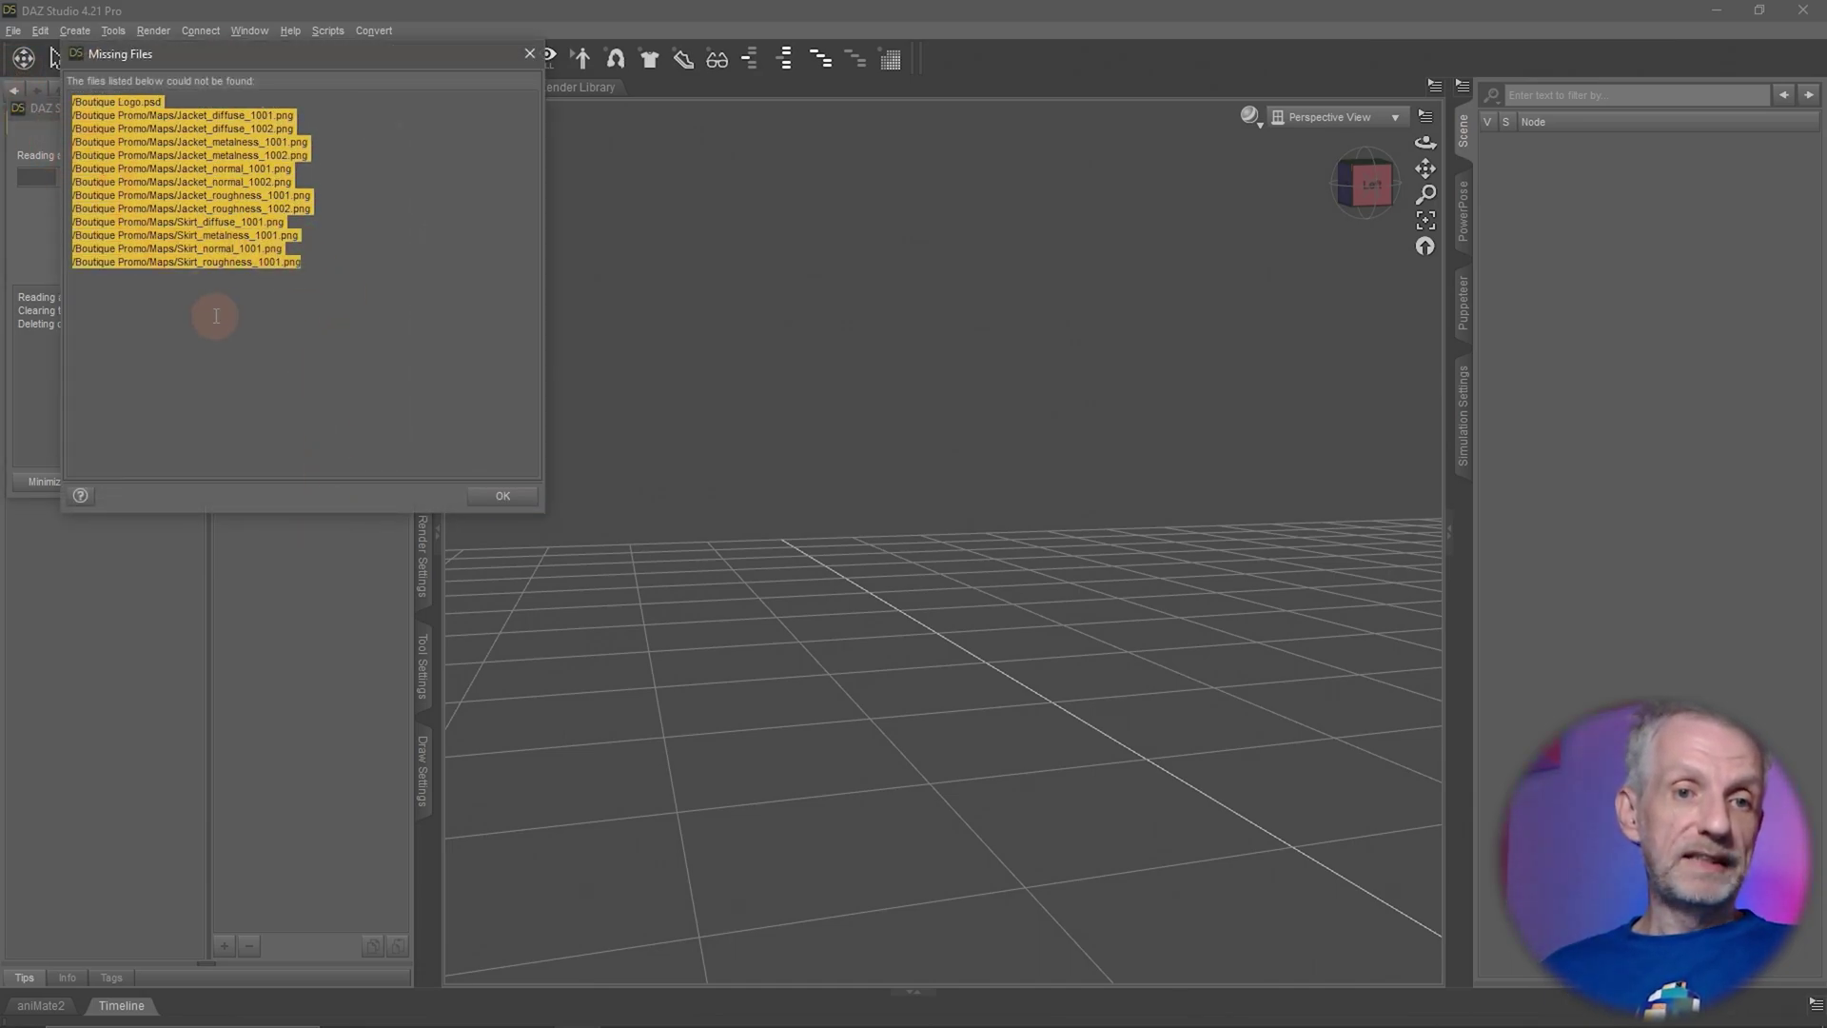
pyautogui.click(498, 496)
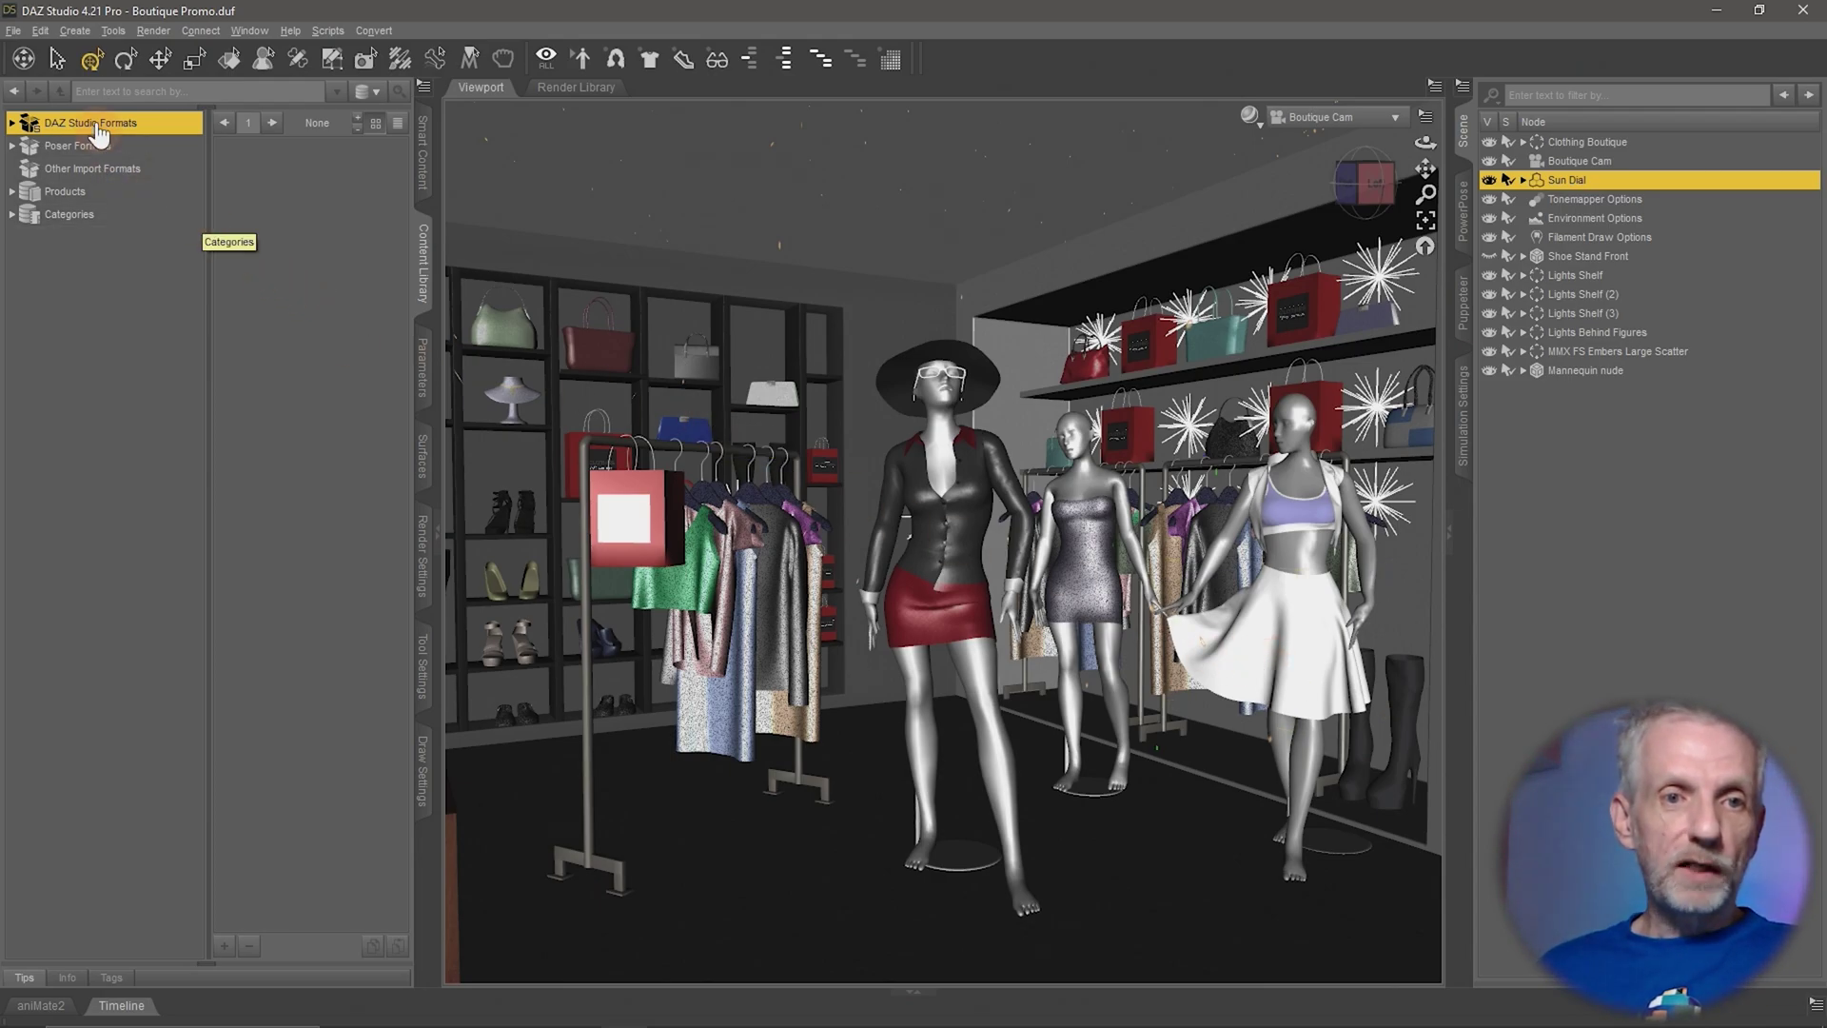
pyautogui.doubleClick(131, 128)
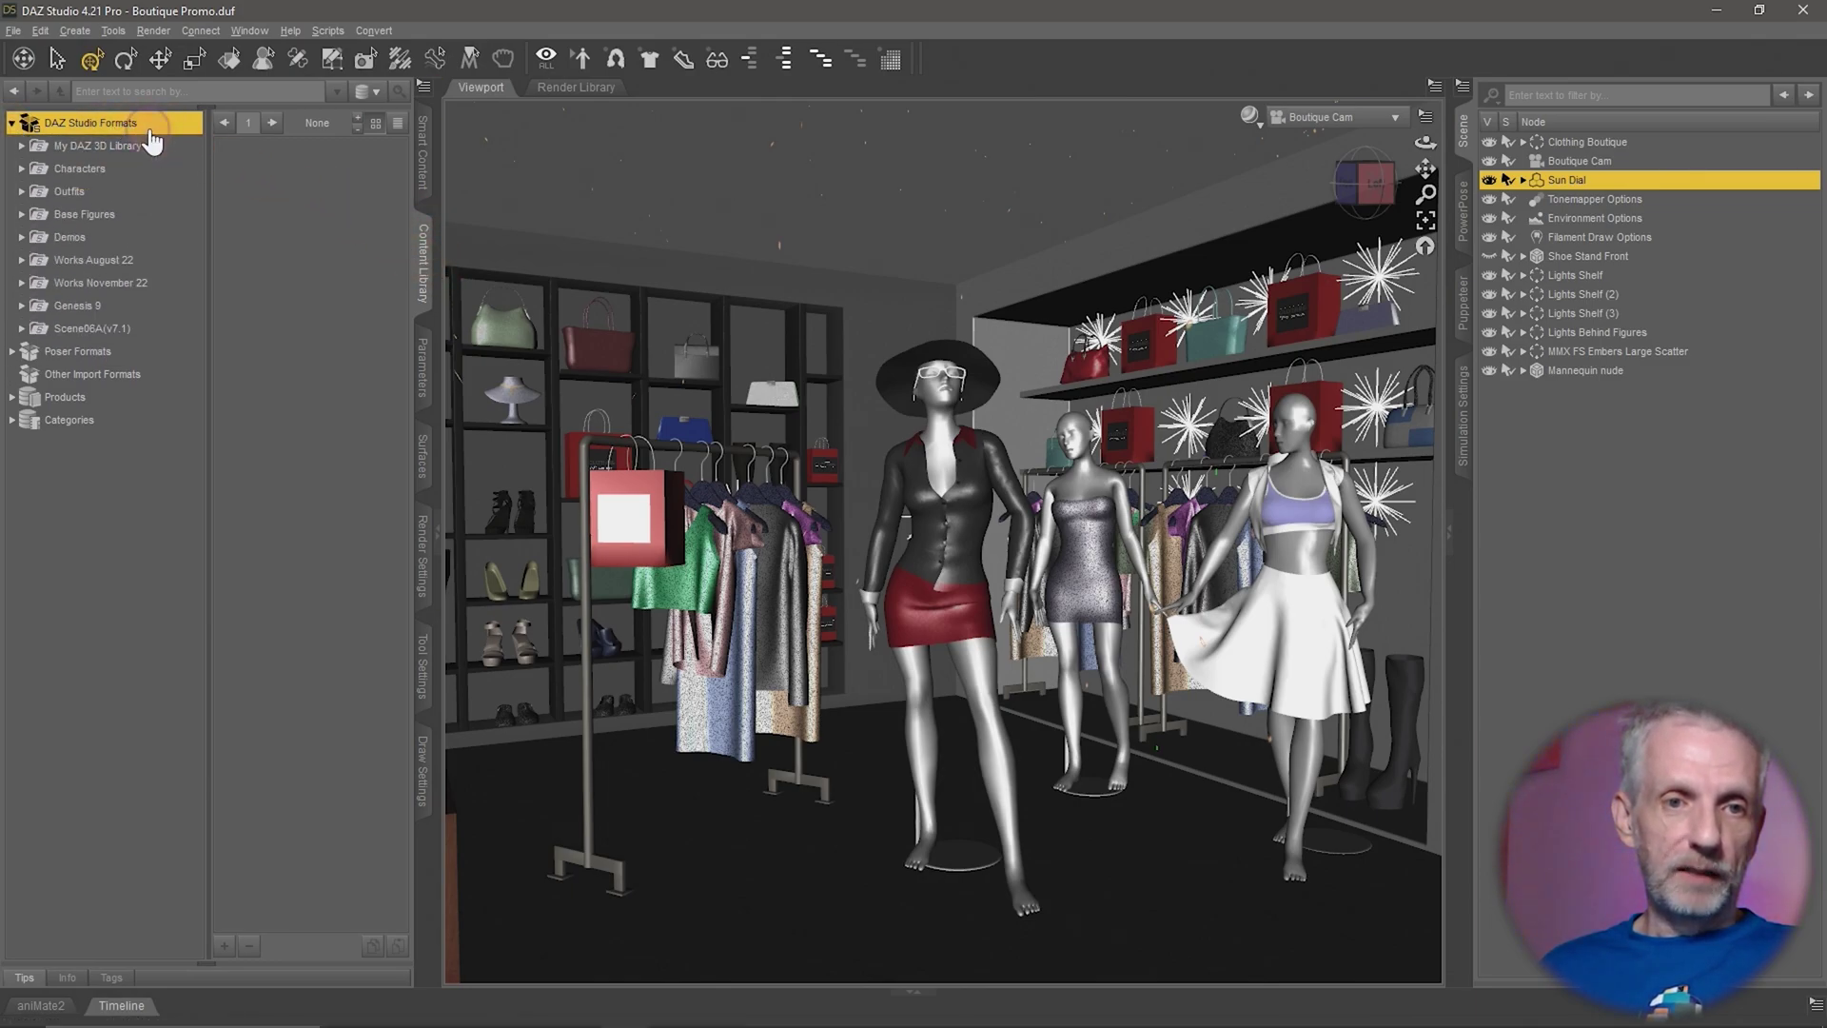
pyautogui.rightClick(152, 141)
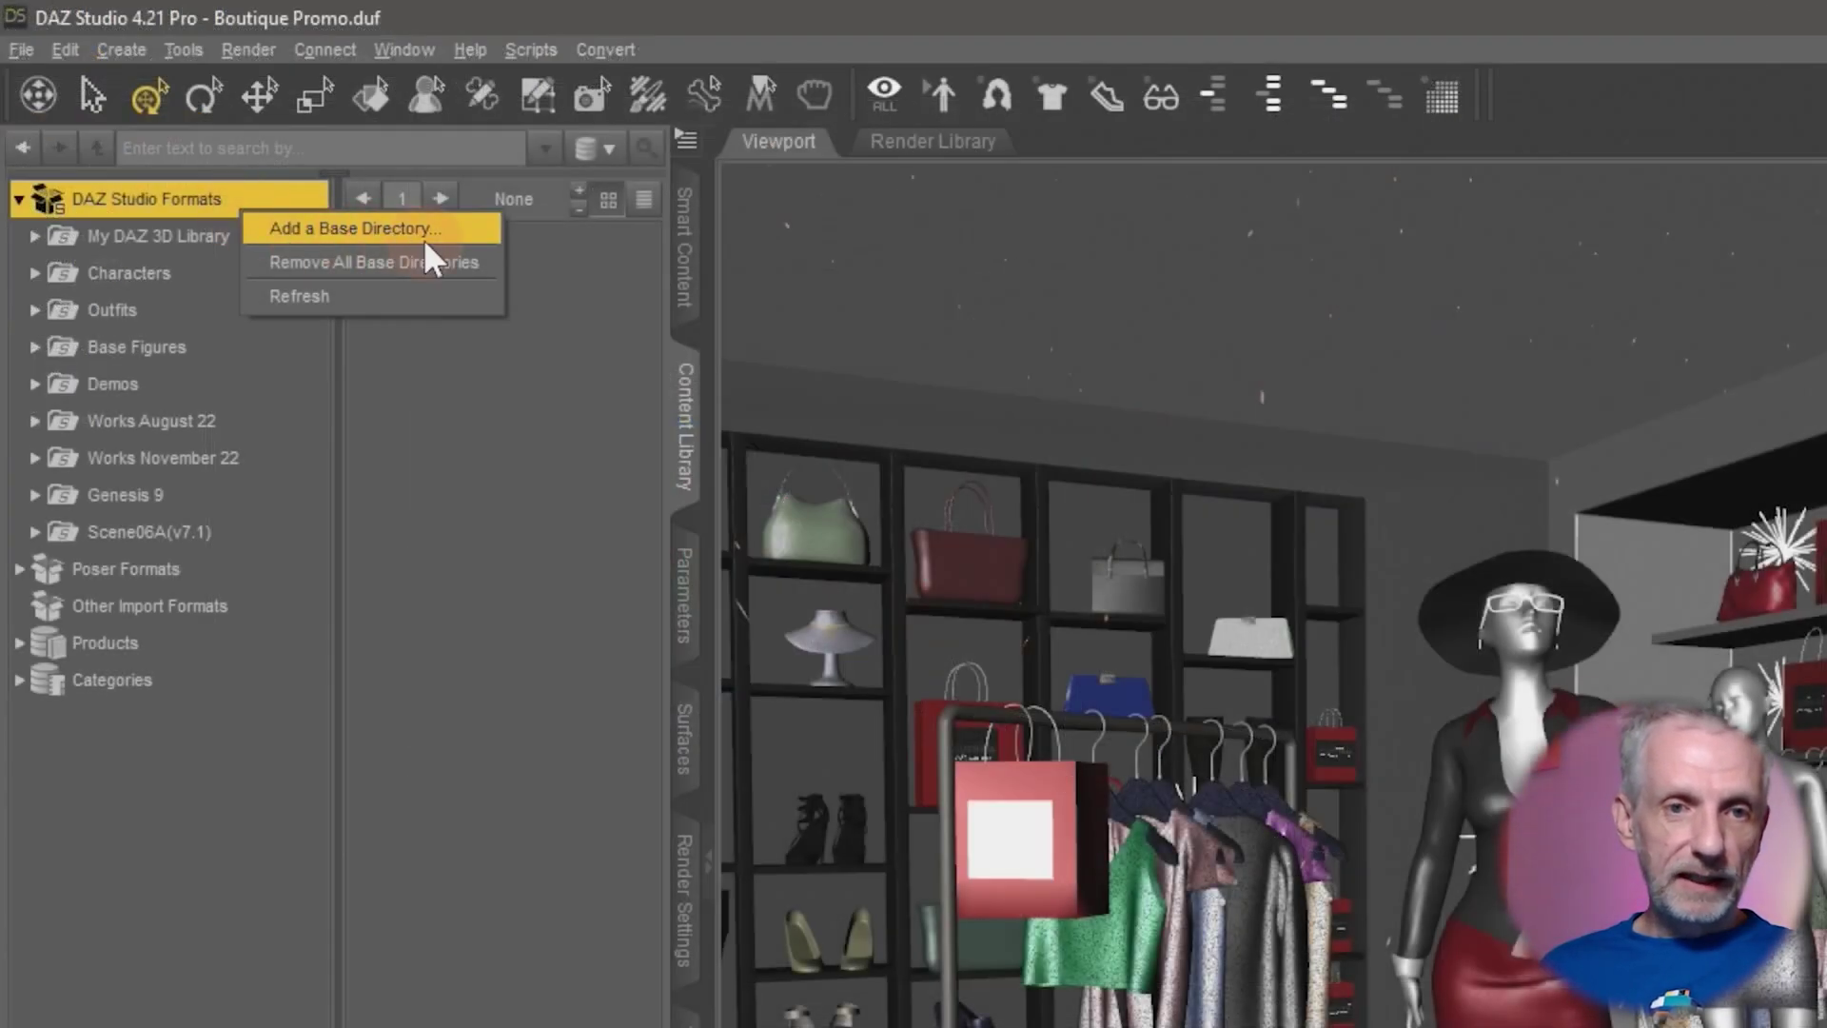
# - Add Desktop > Demo as a content base directory and expand Demo > Boutique Promo
pyautogui.click(442, 232)
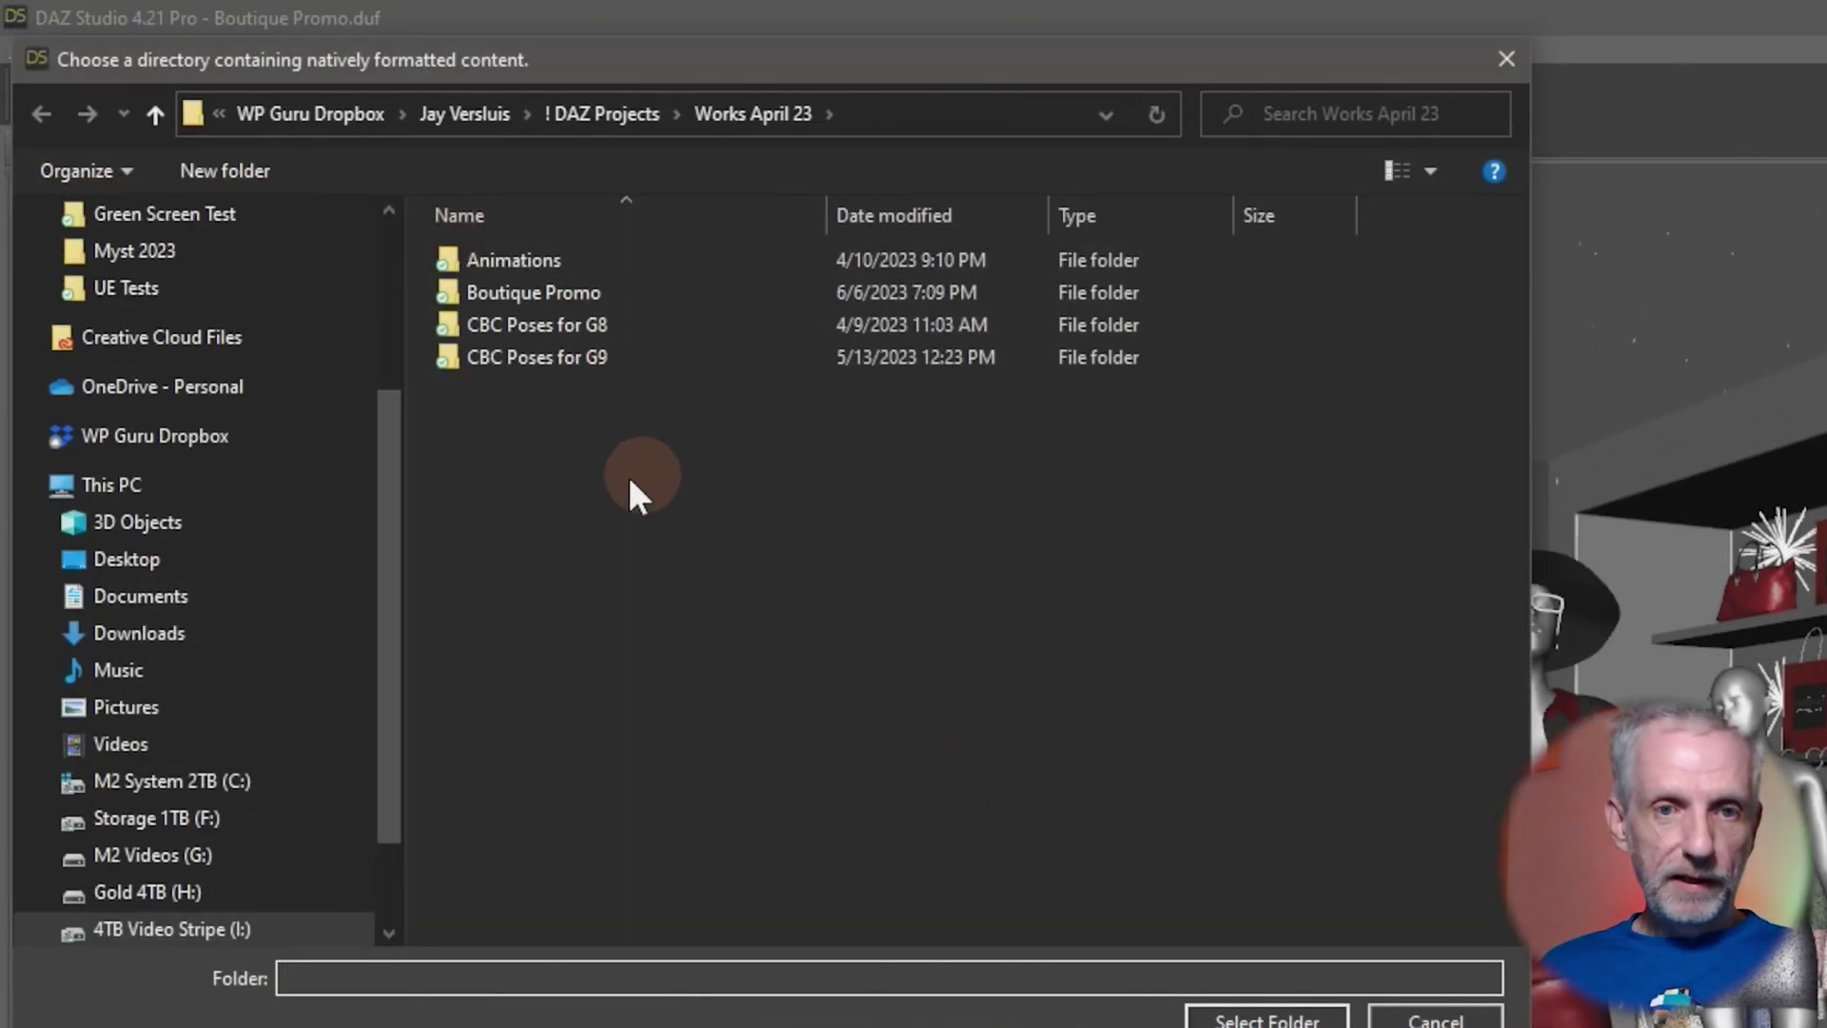
pyautogui.click(220, 558)
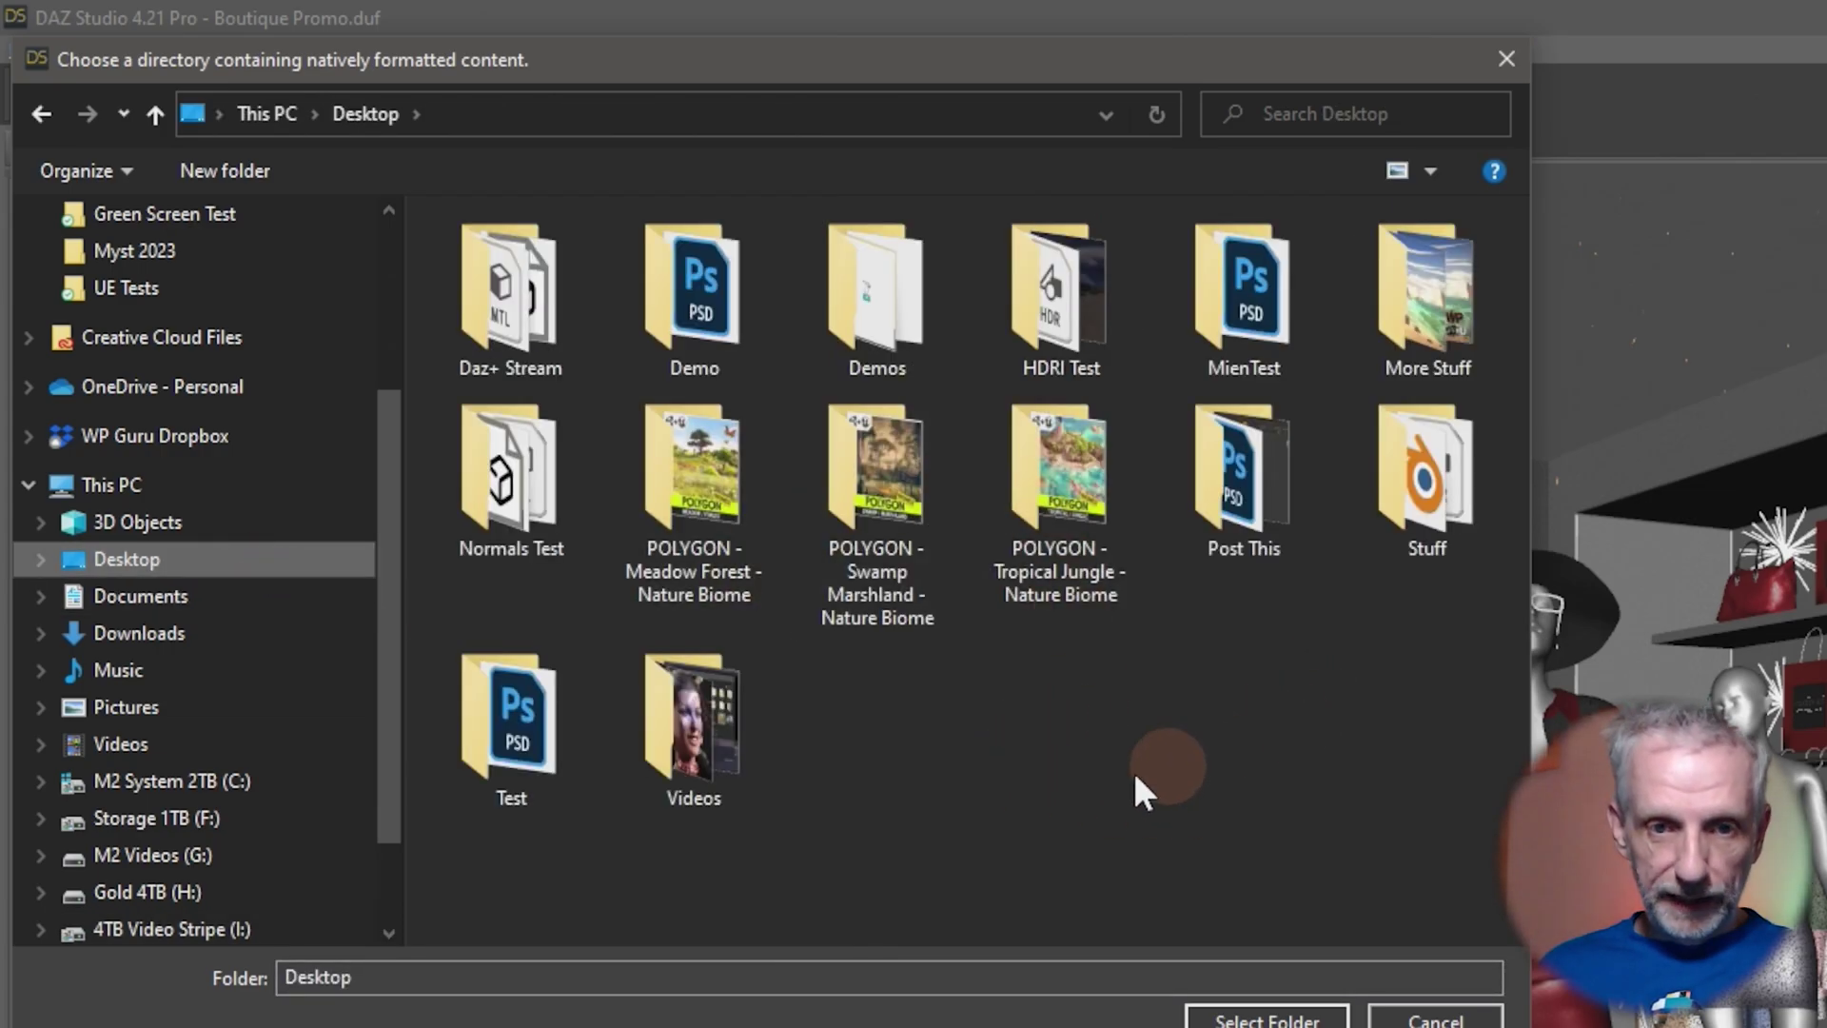
pyautogui.doubleClick(693, 291)
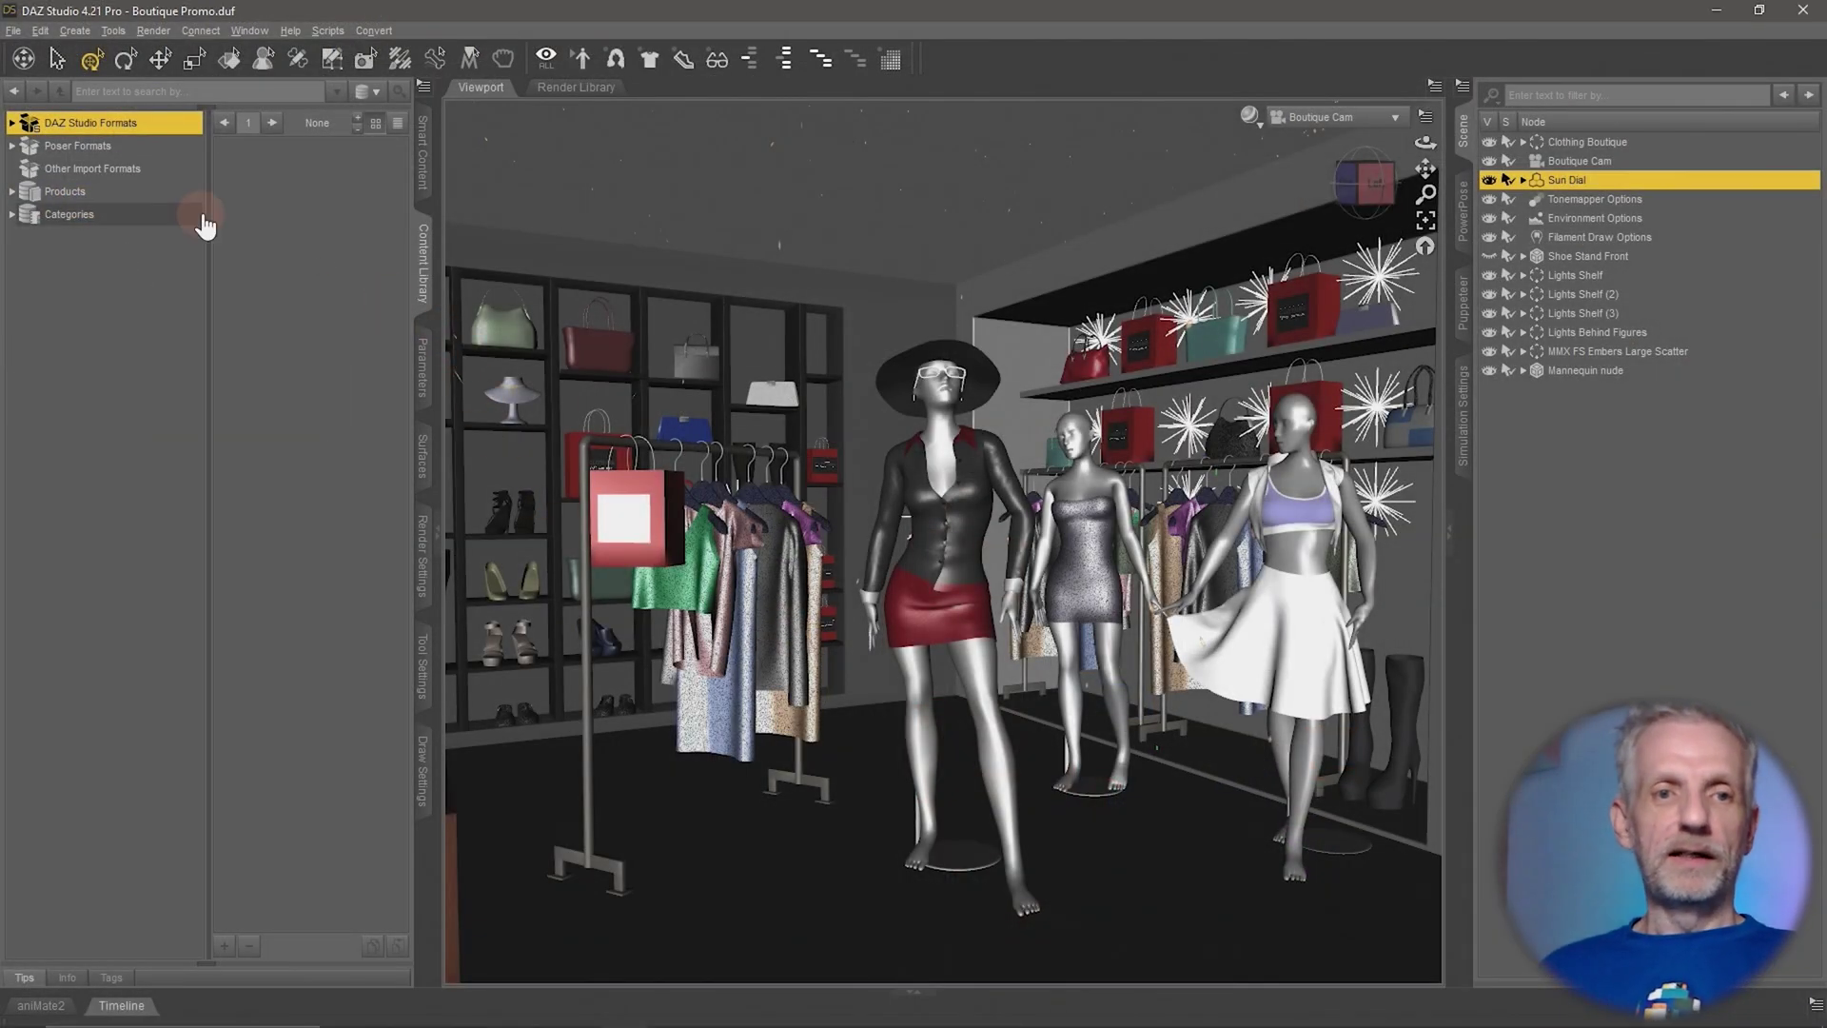
pyautogui.click(11, 123)
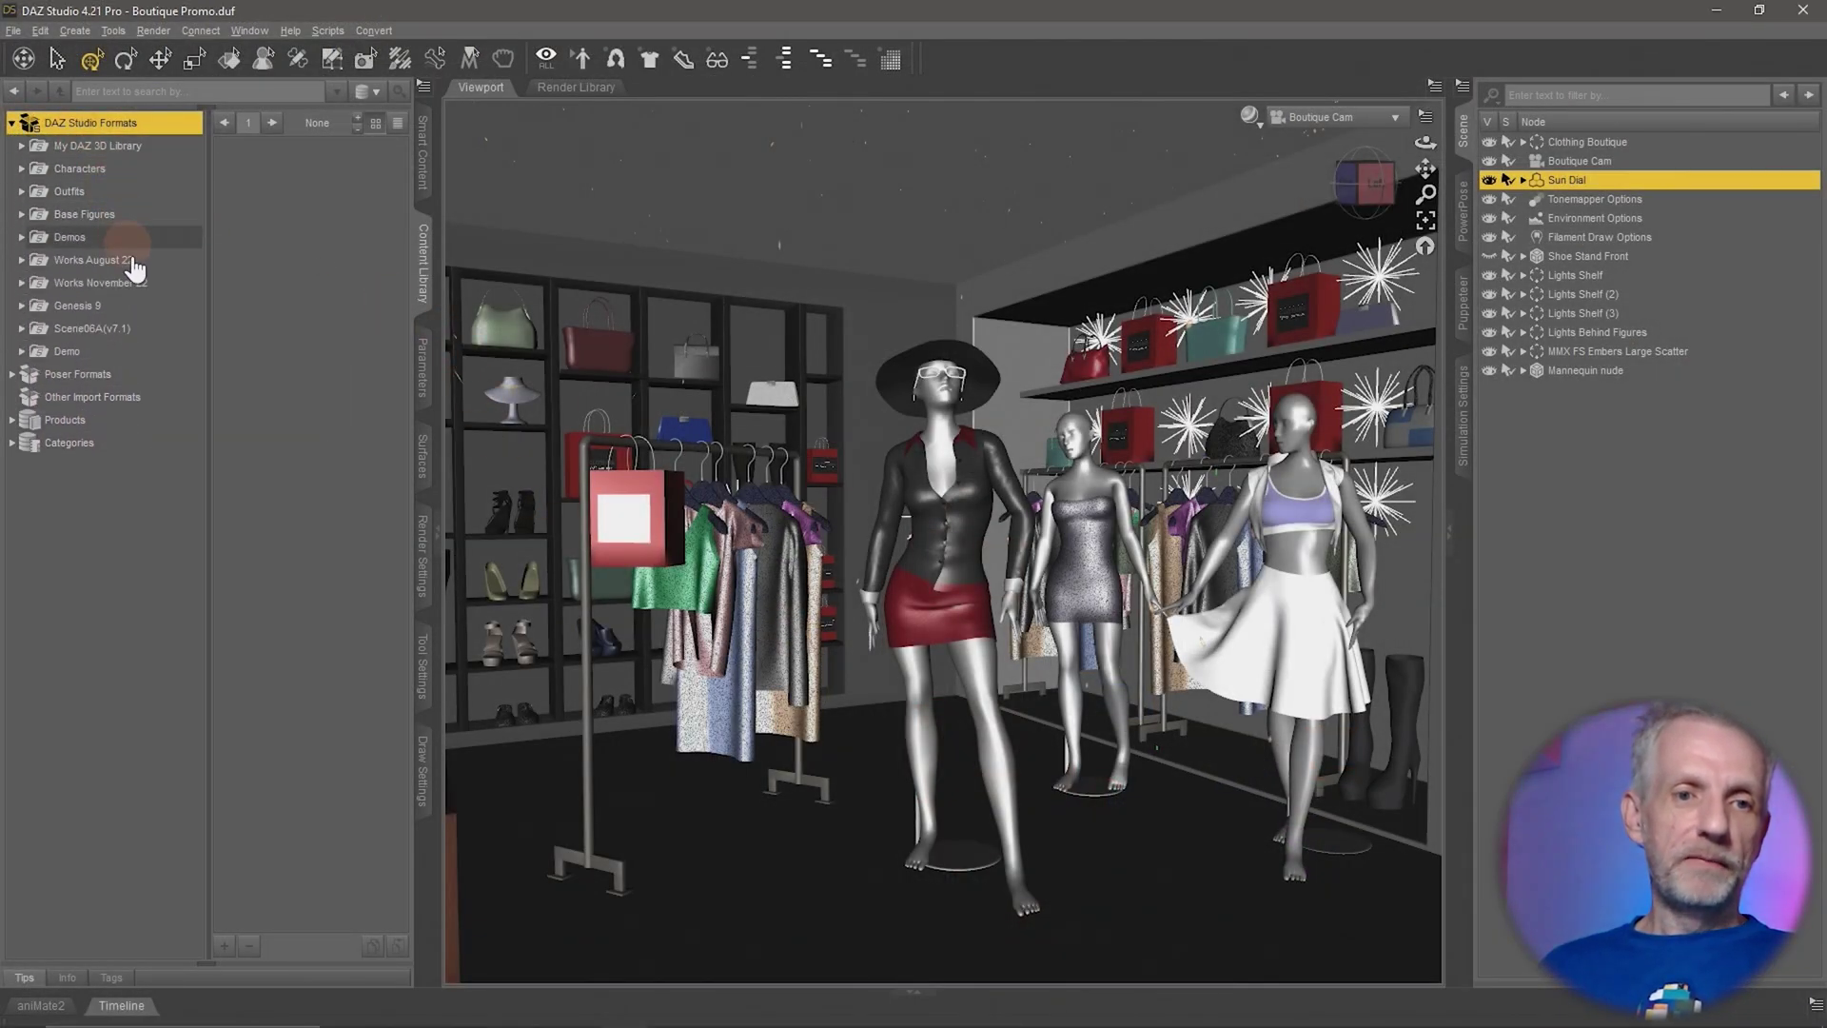
pyautogui.doubleClick(144, 354)
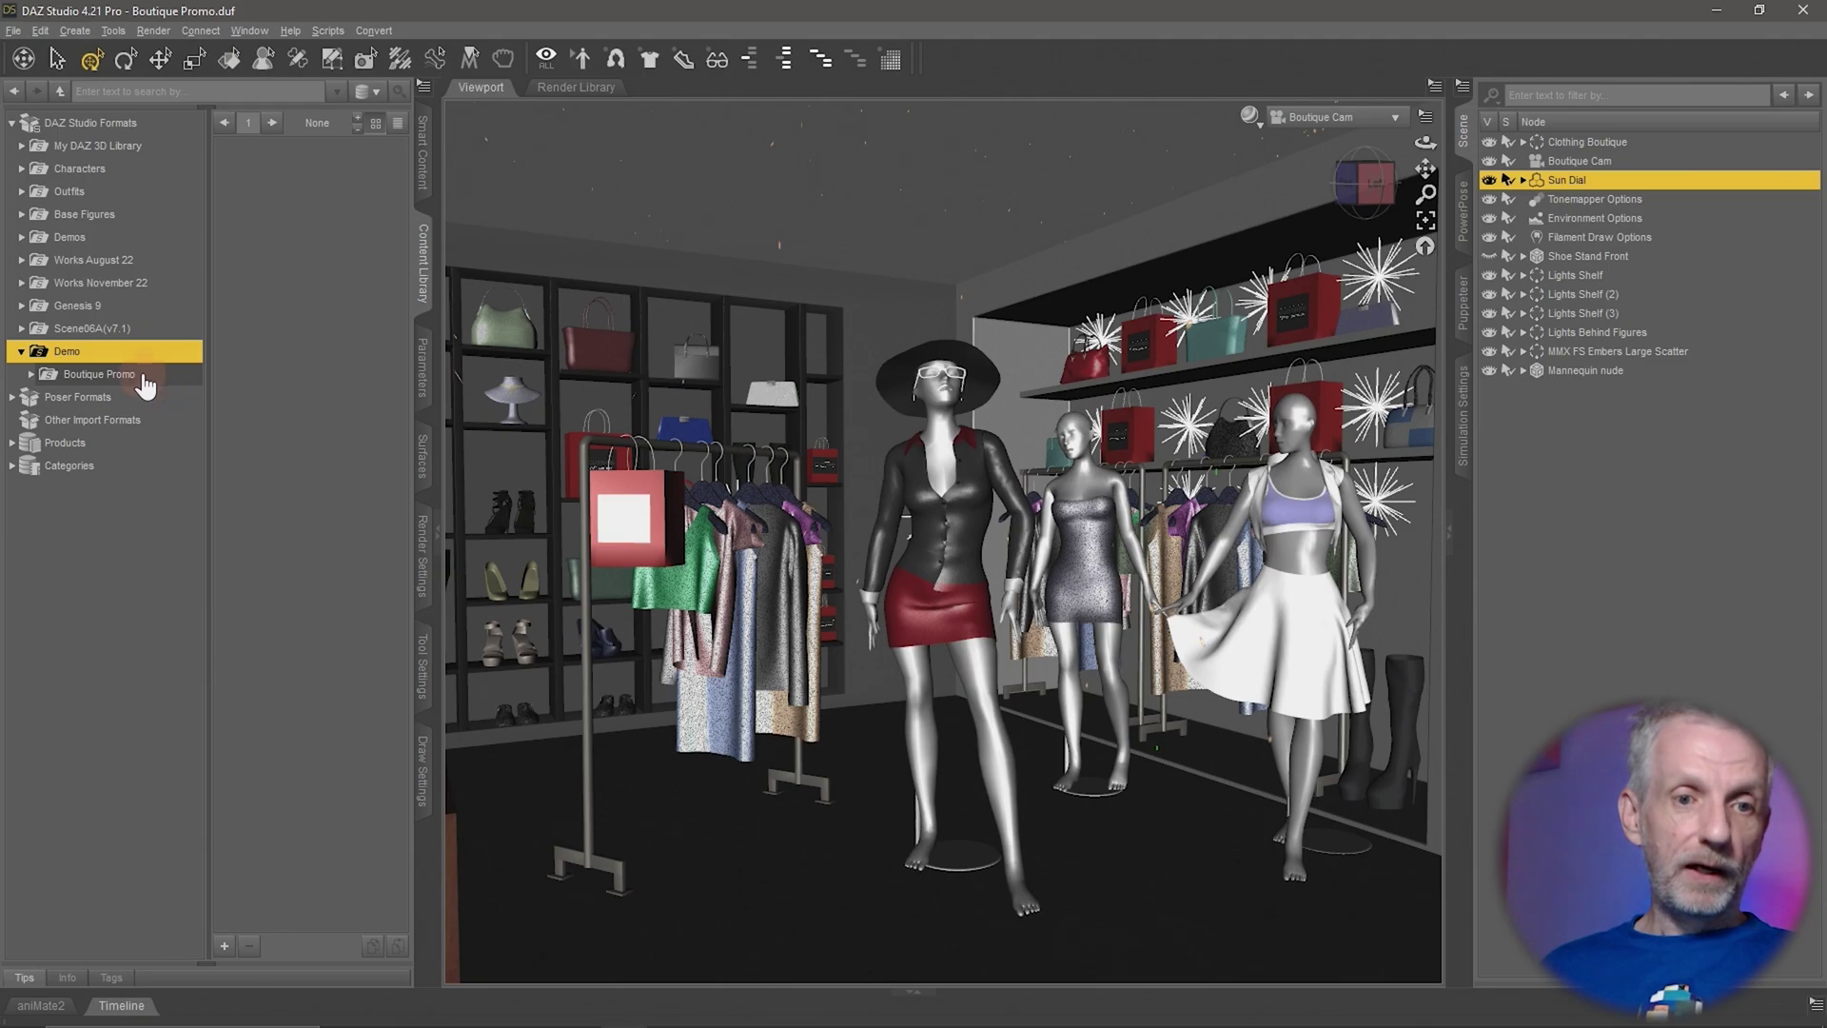
pyautogui.doubleClick(144, 377)
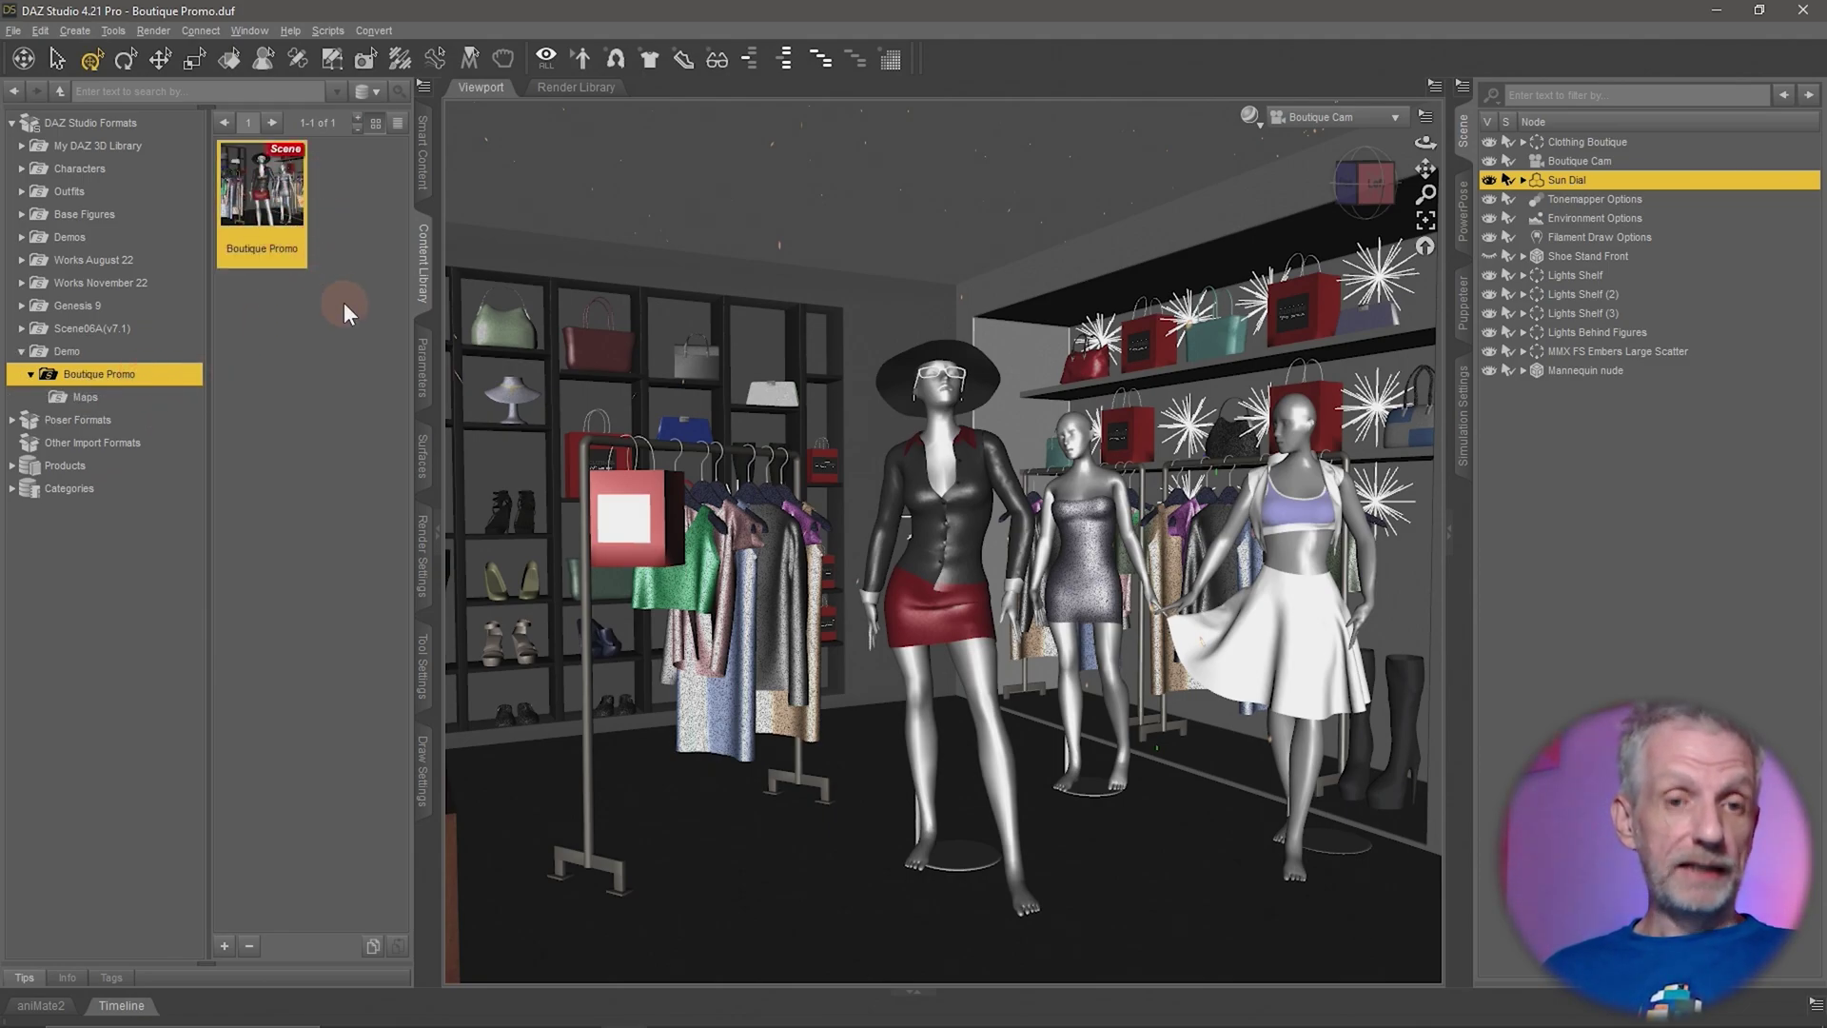
# - Load the Boutique Promo scene thumbnail from the Demo folder, discarding unsaved changes
pyautogui.doubleClick(300, 224)
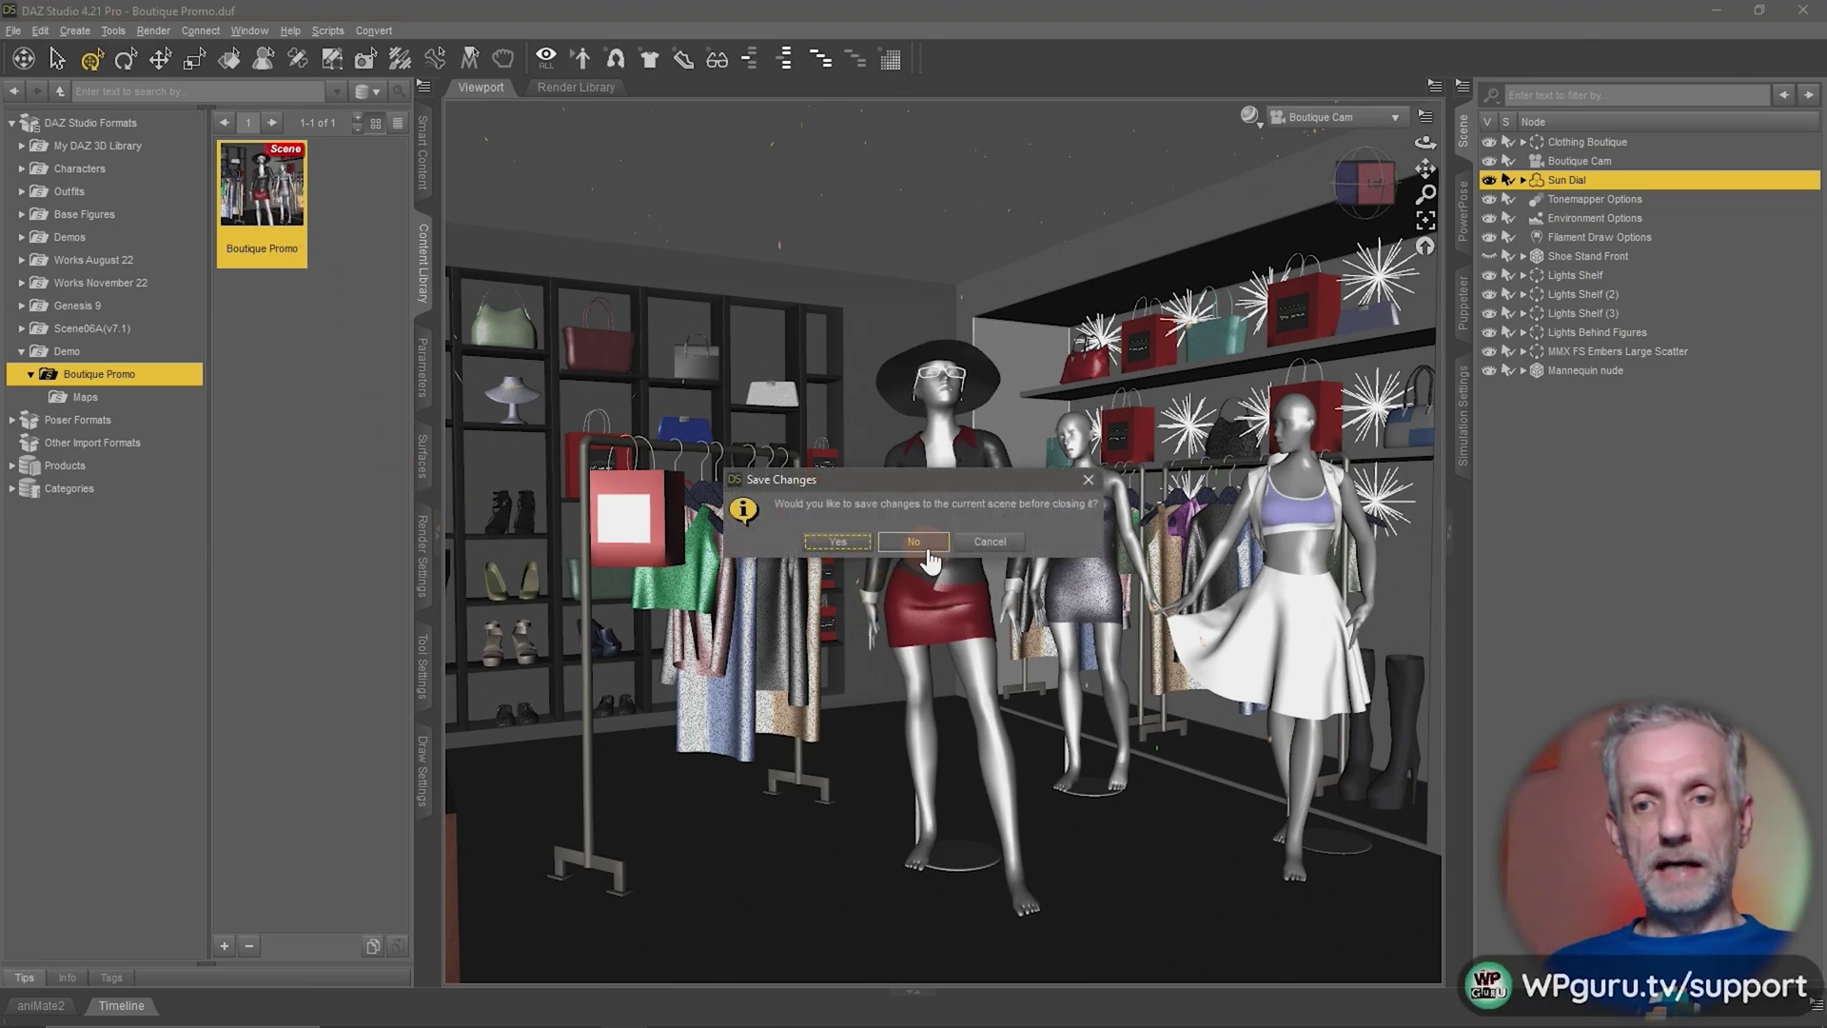
pyautogui.click(926, 547)
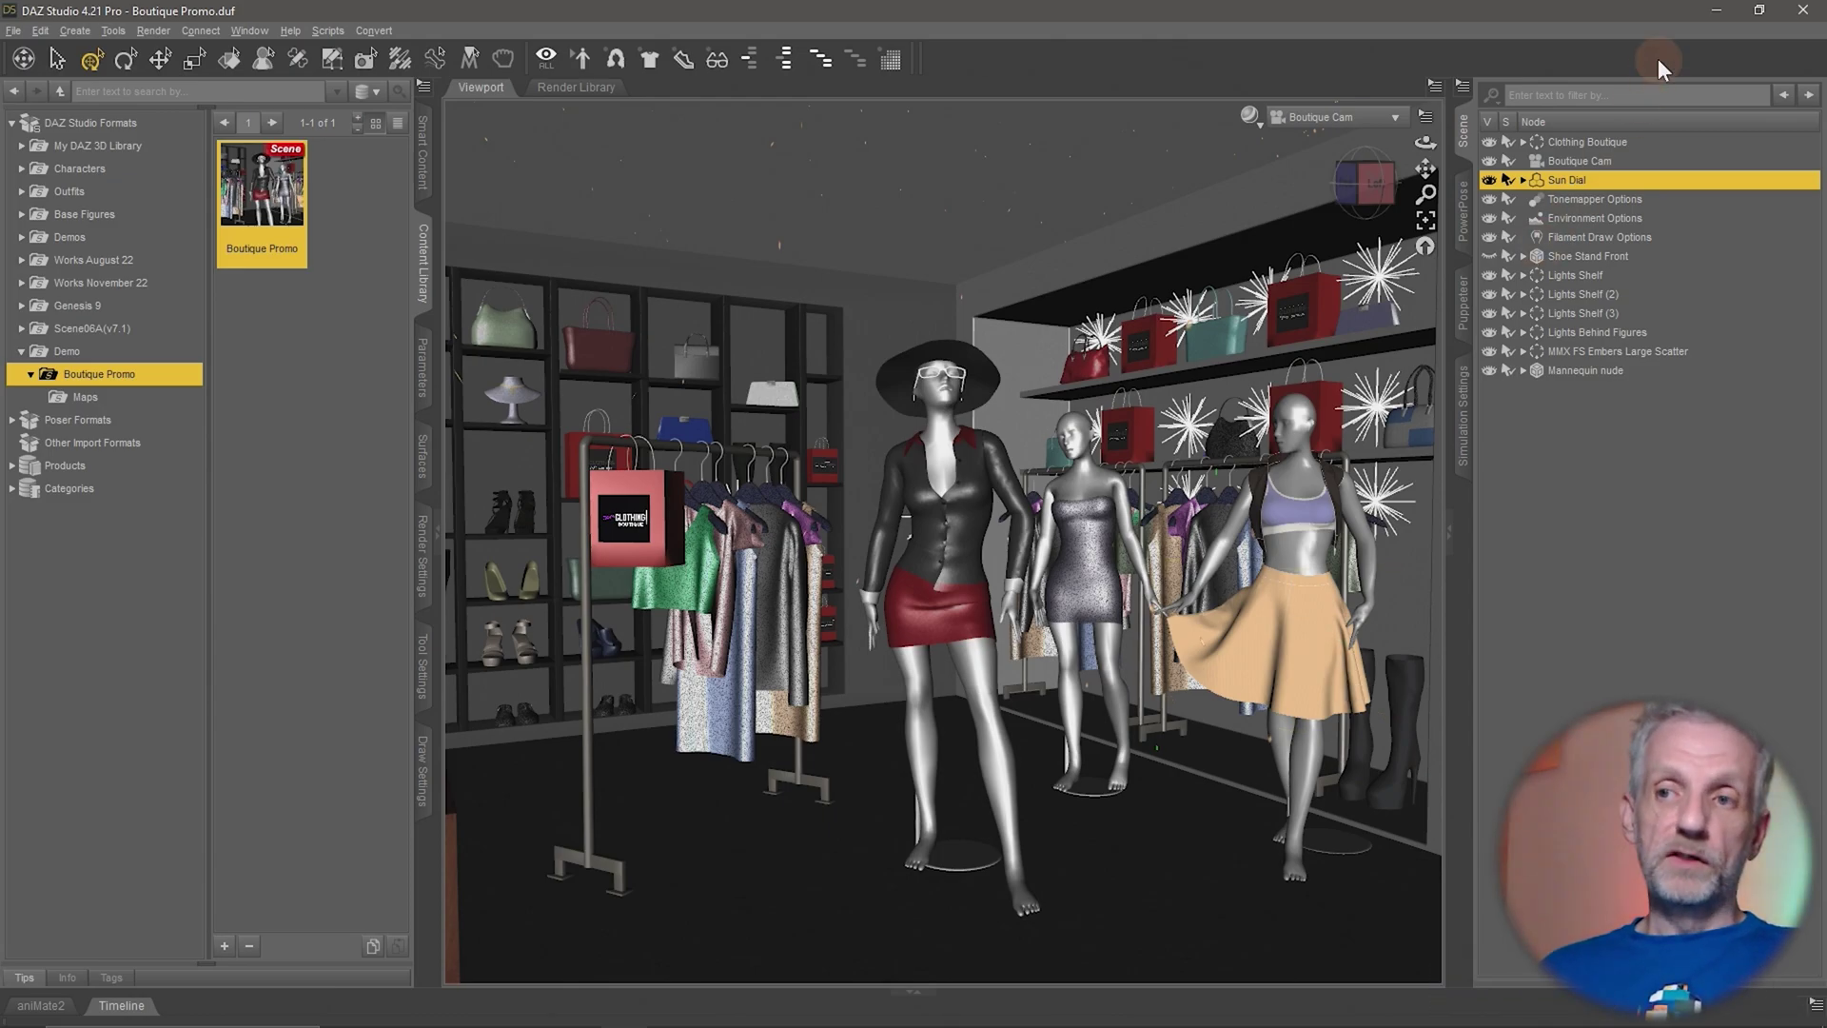
# - Run Gatherer.exe from the Content Gatherer folder and add Boutique Promo.duf to its file list
pyautogui.click(1716, 10)
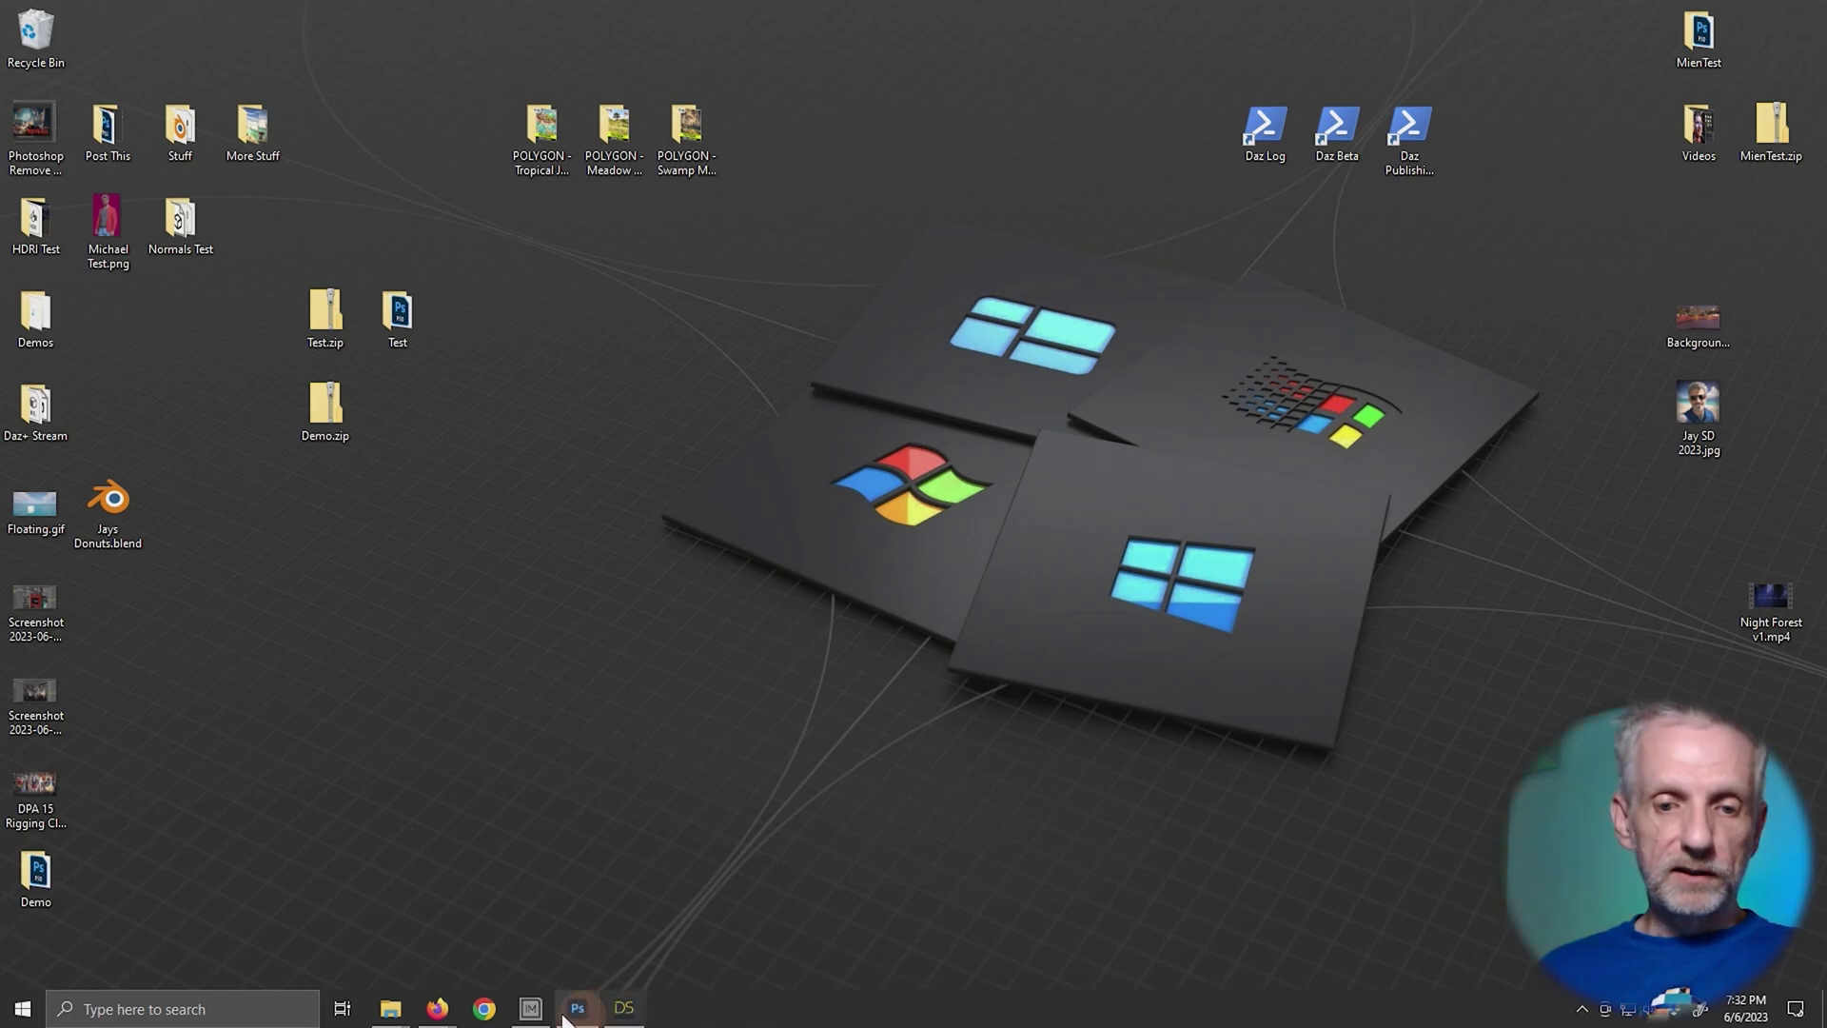
pyautogui.moveTo(408, 1017)
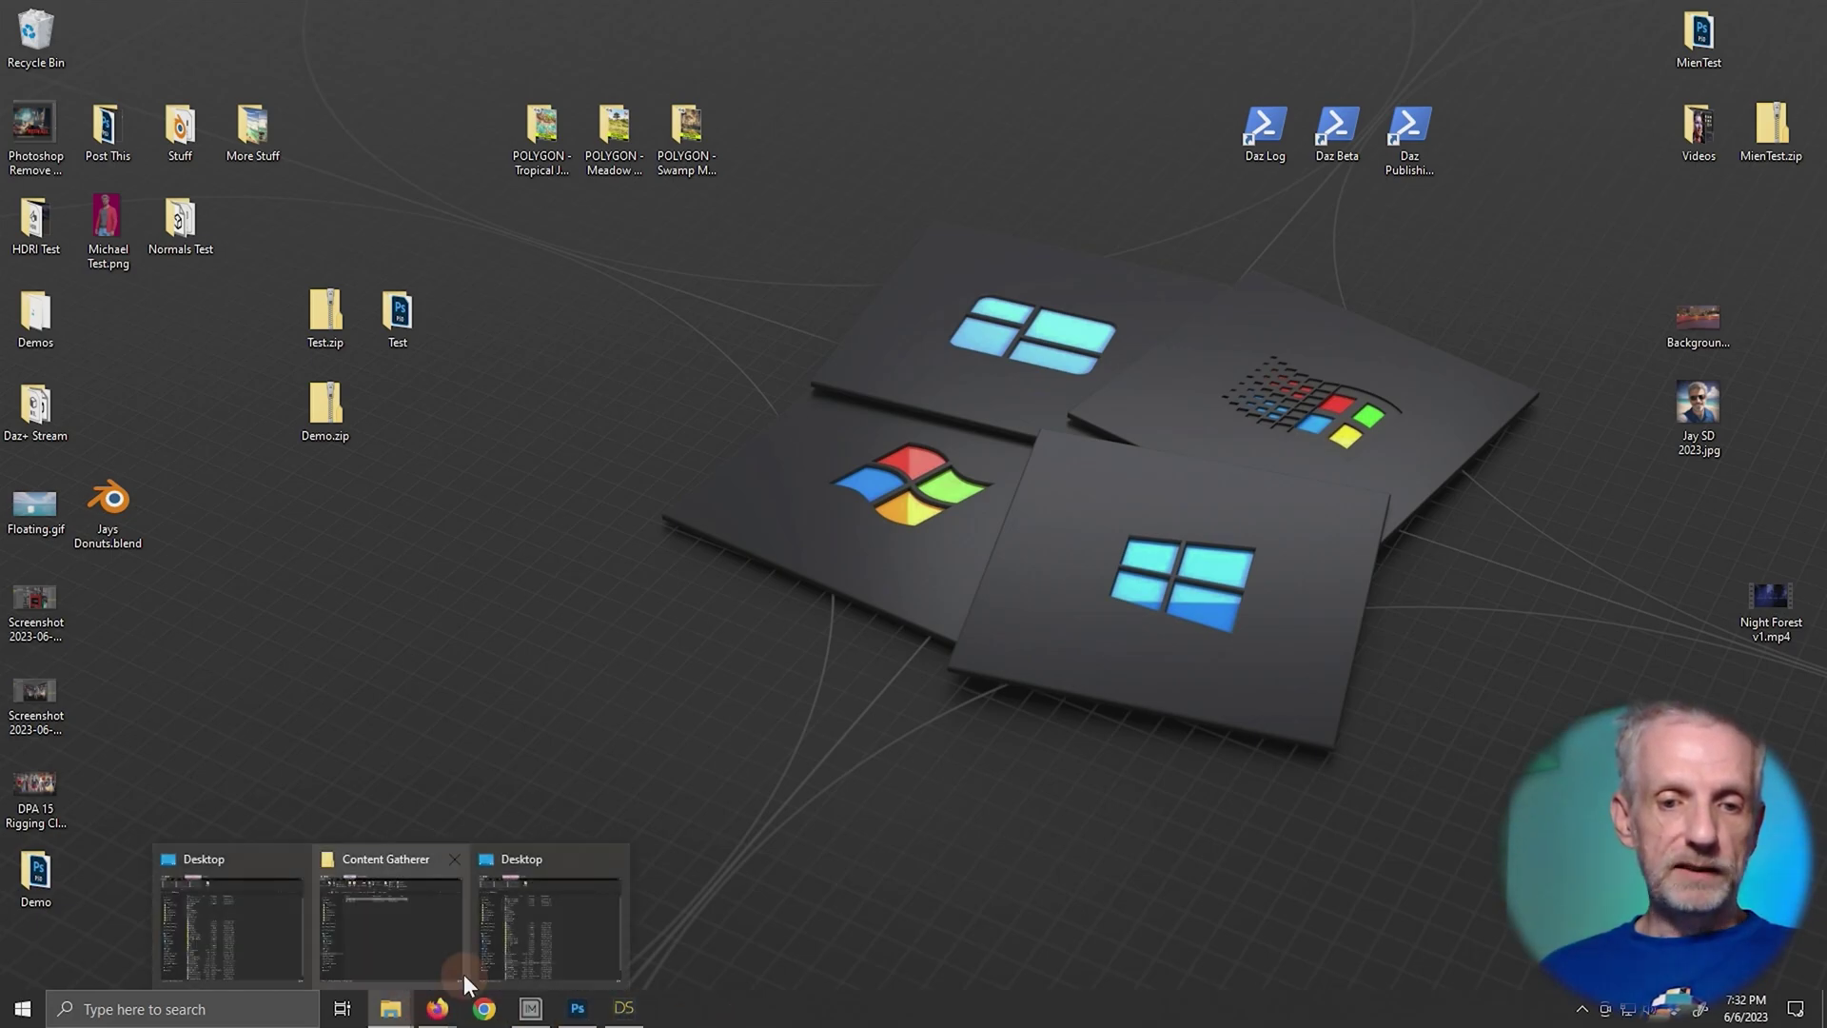
pyautogui.click(430, 950)
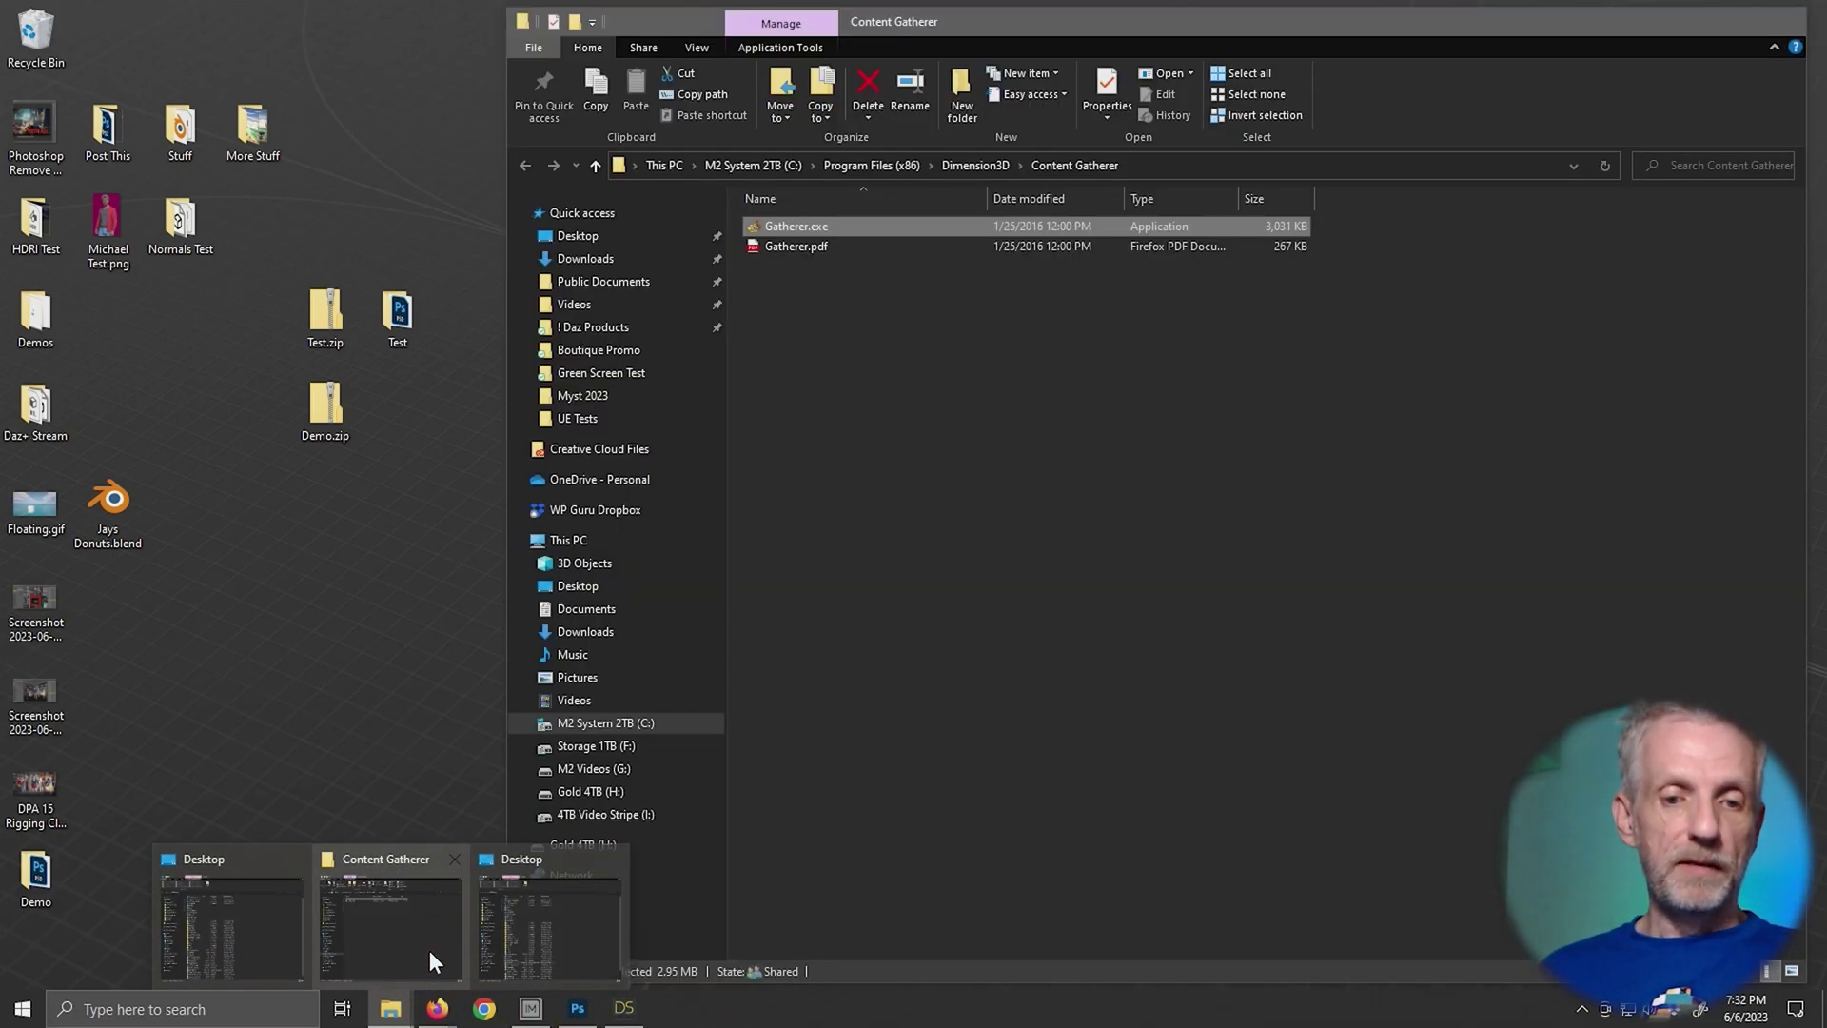
pyautogui.doubleClick(831, 225)
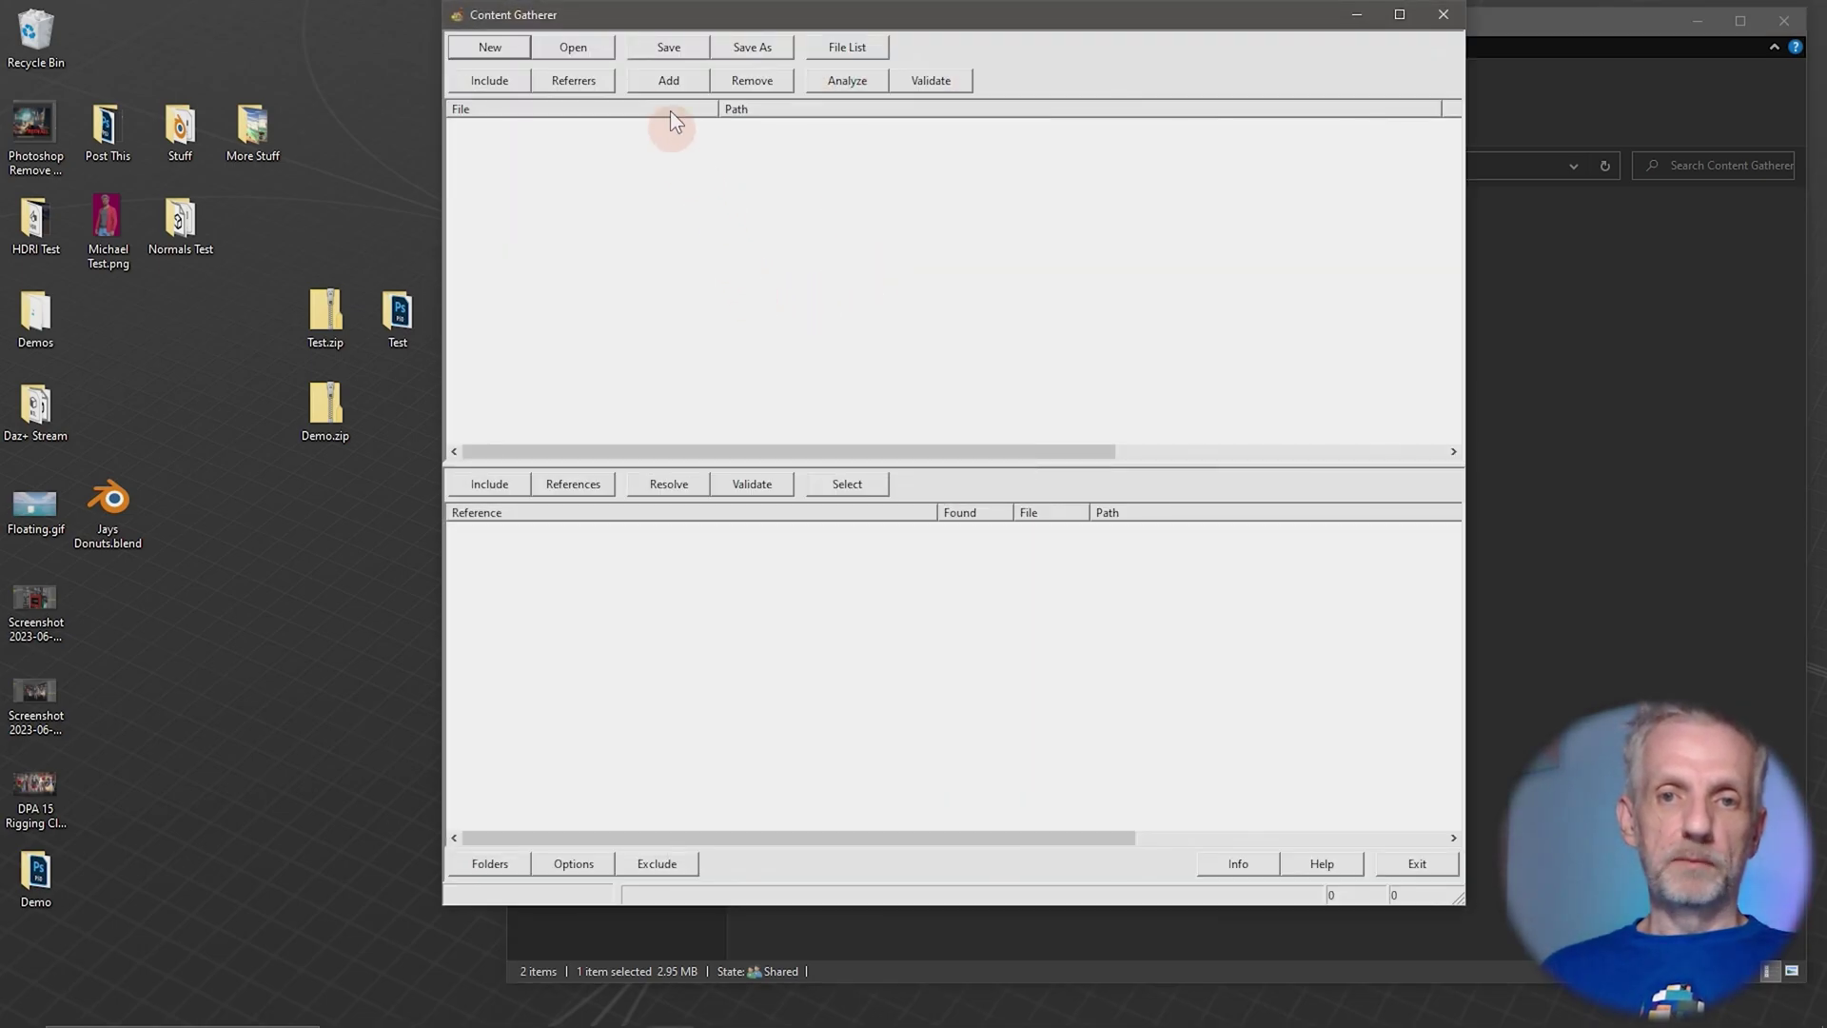
pyautogui.click(681, 78)
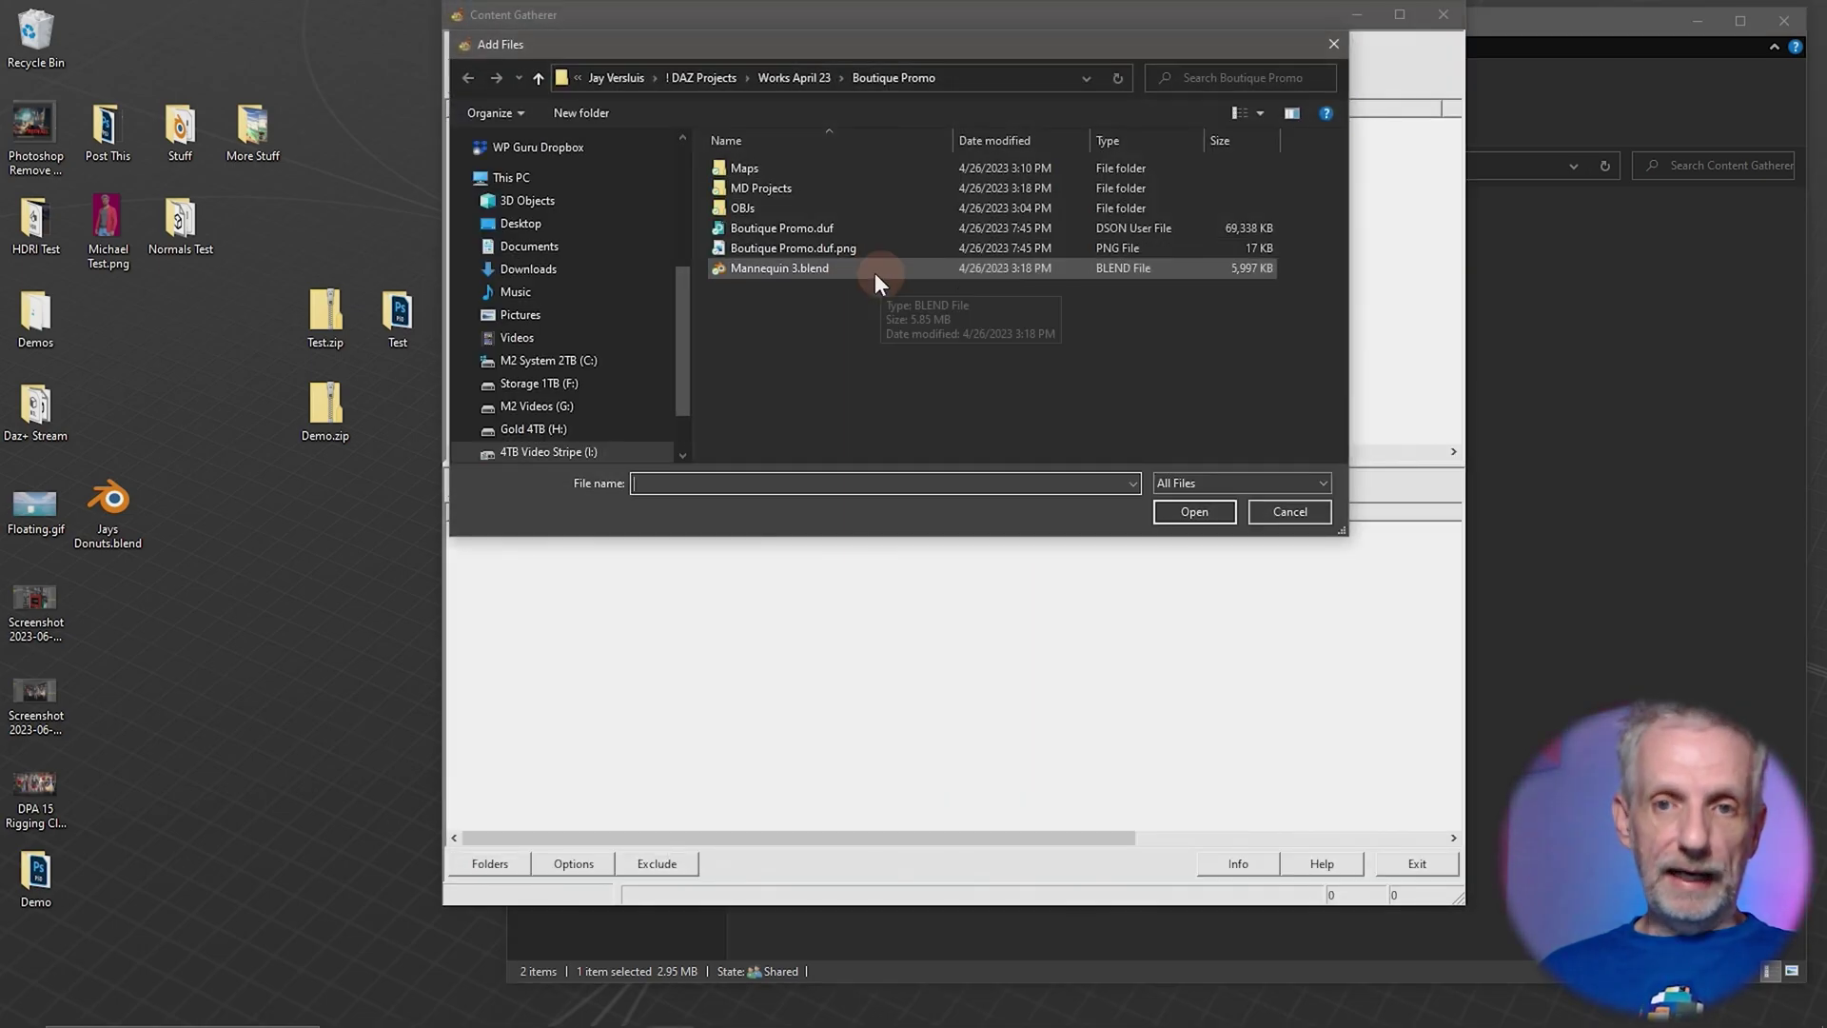
pyautogui.click(820, 225)
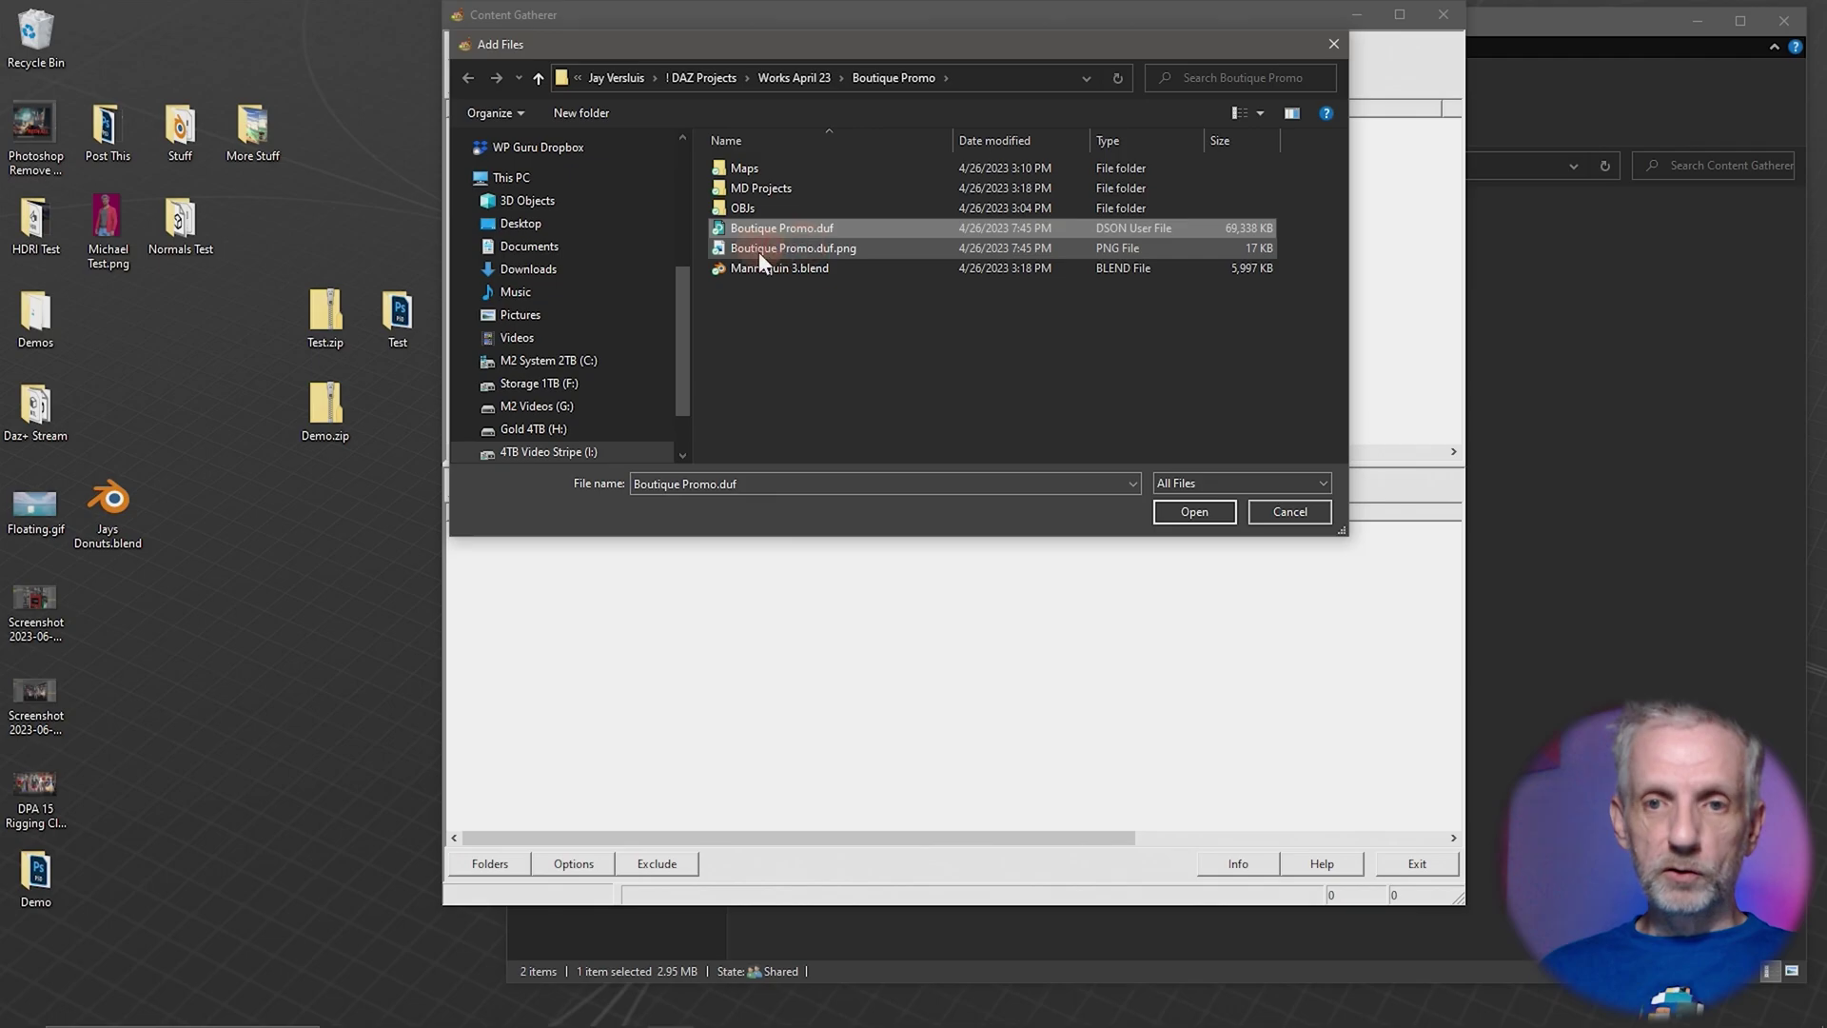
pyautogui.click(1226, 512)
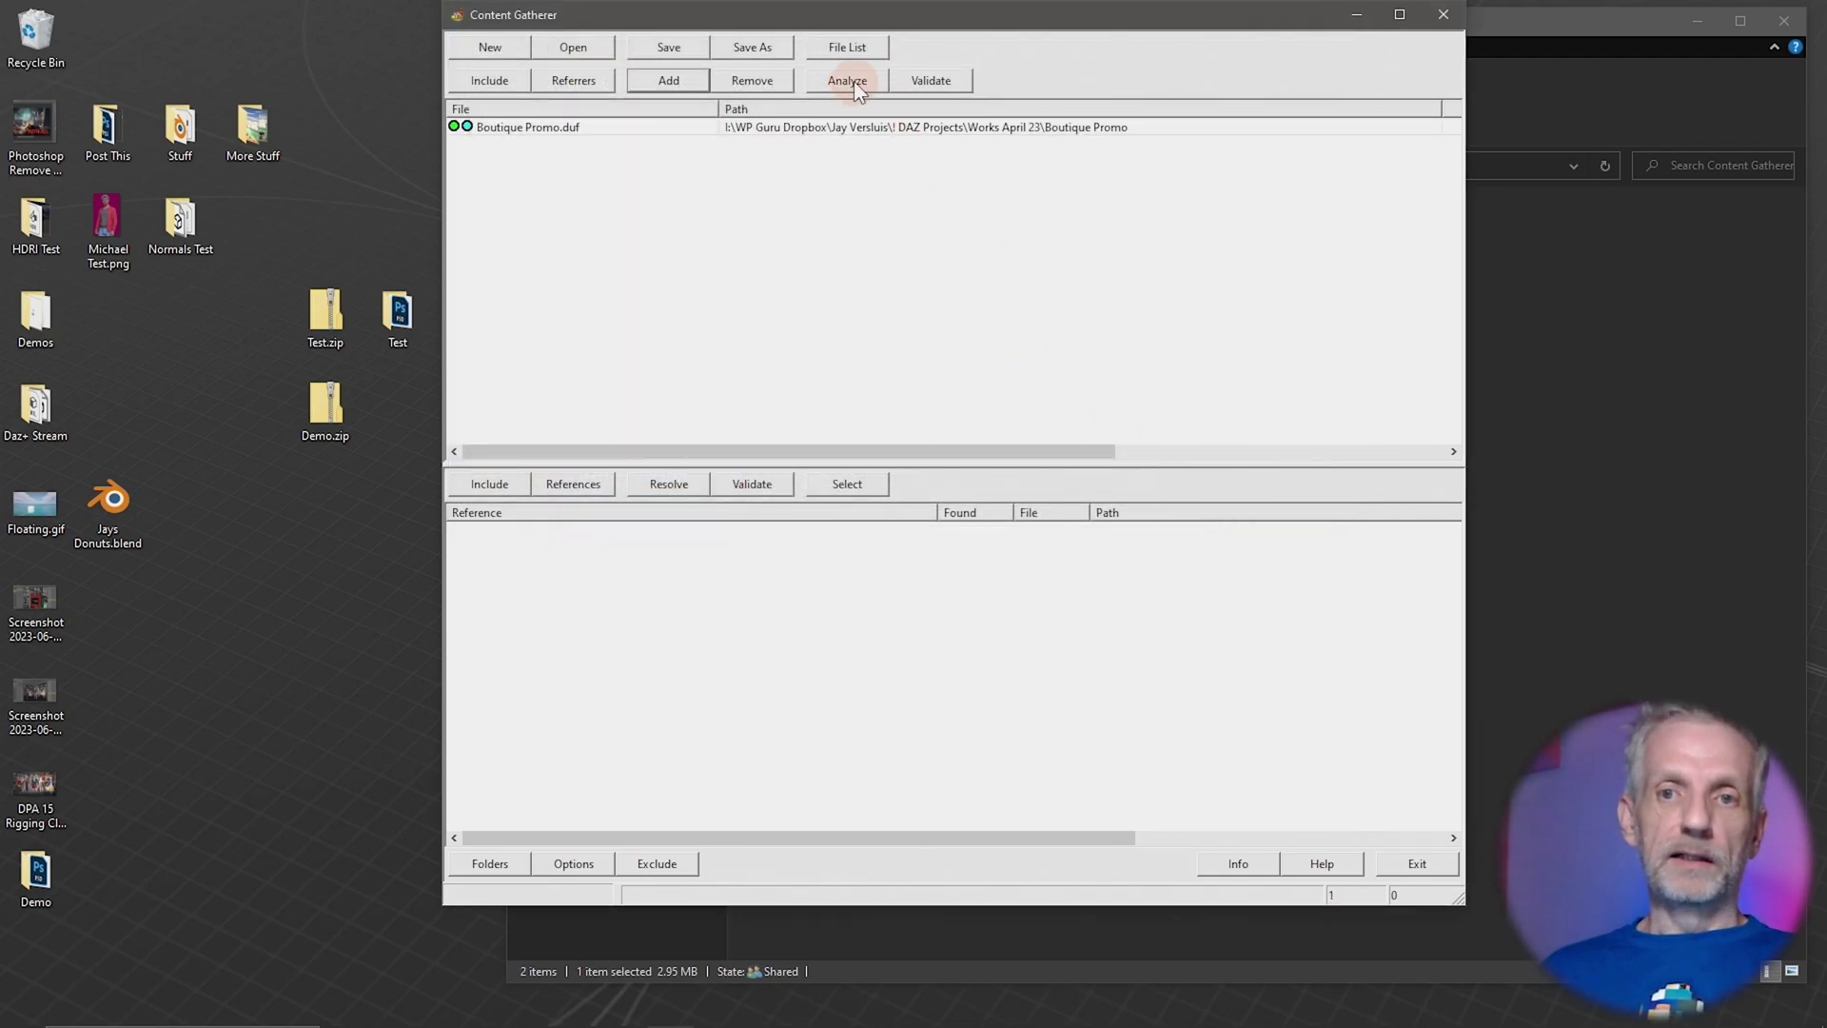
# - Analyze Boutique Promo.duf's references and resolve the i13blank-cottonN.jpg texture to its library file
pyautogui.click(853, 82)
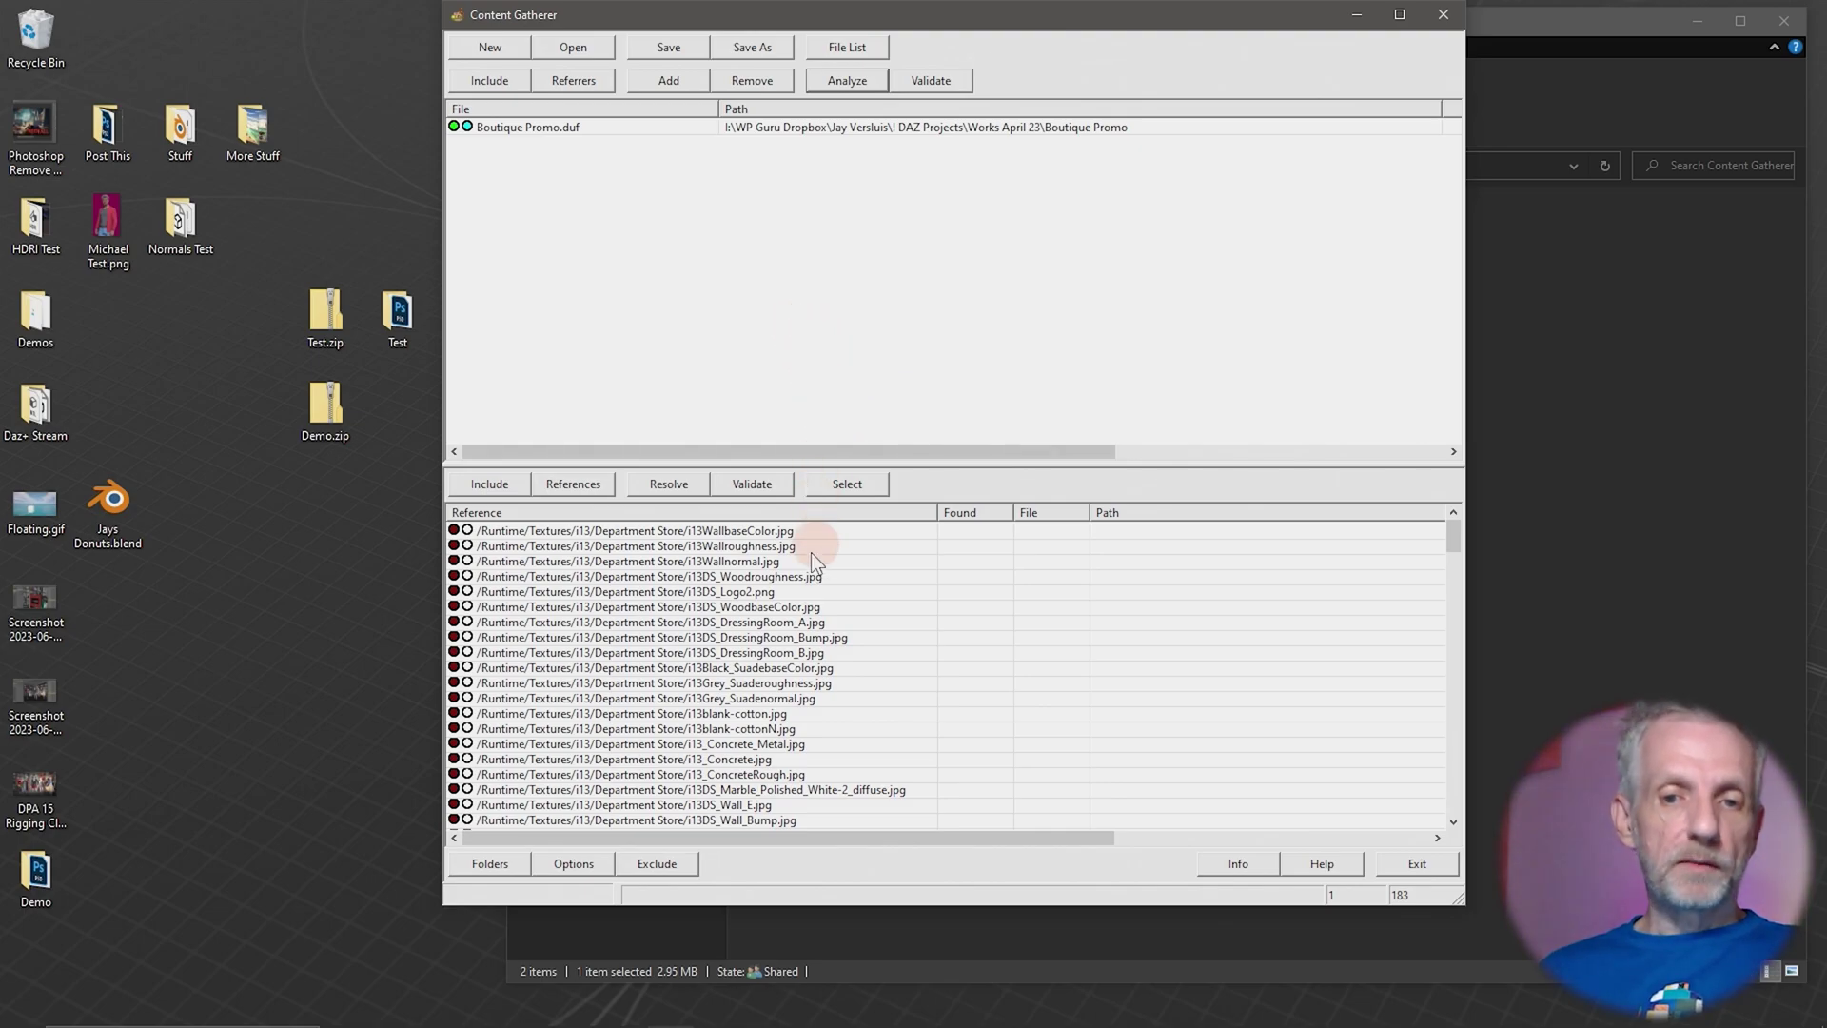
pyautogui.click(797, 575)
pyautogui.click(785, 652)
pyautogui.click(818, 728)
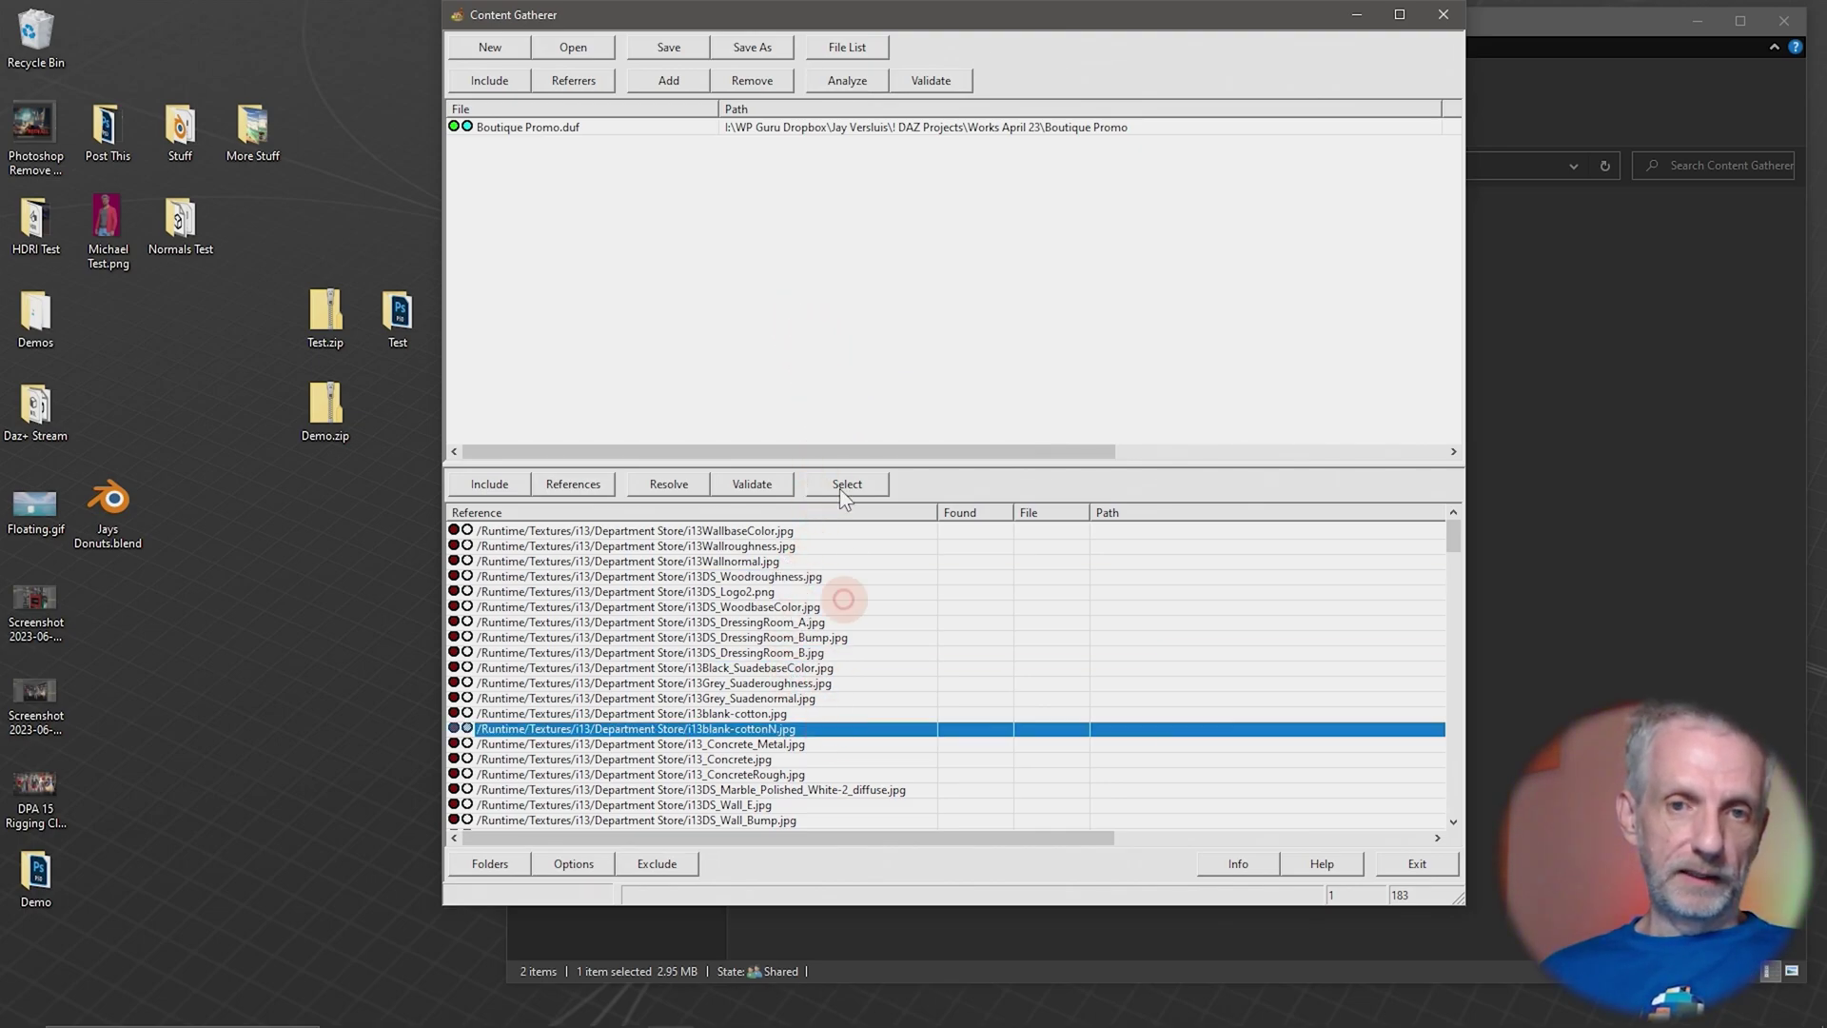
pyautogui.click(824, 354)
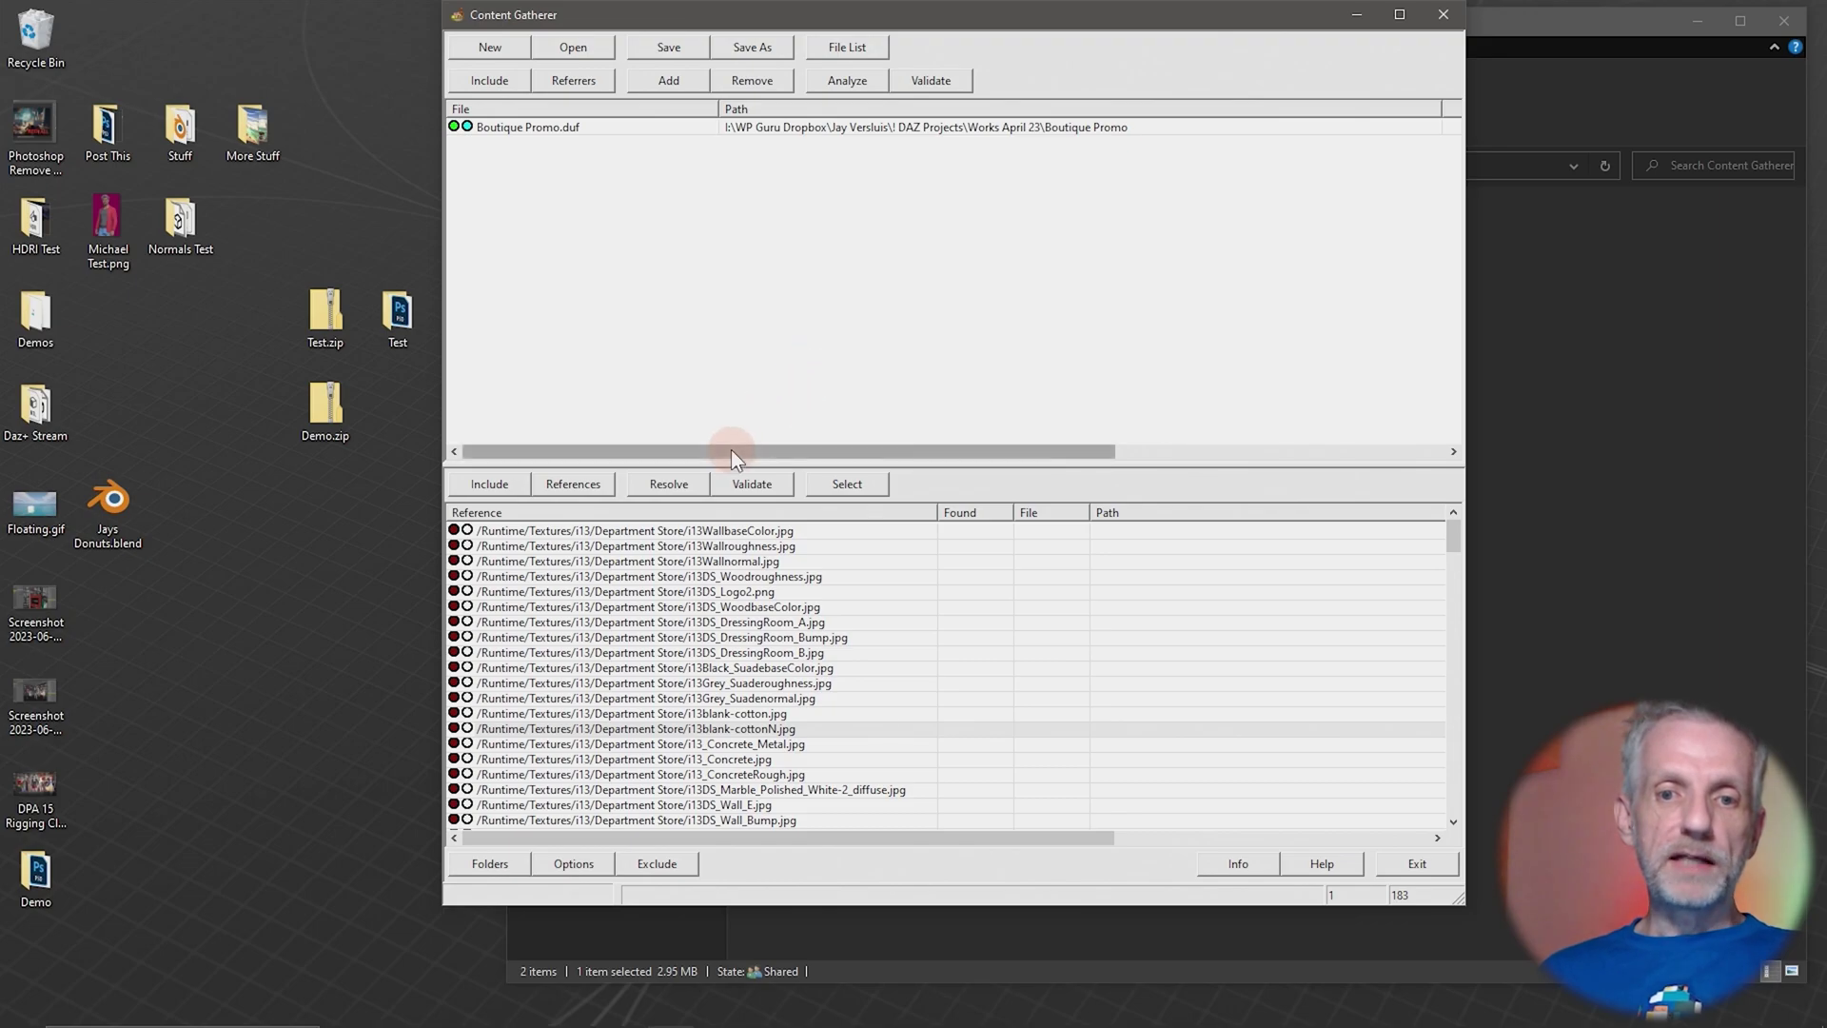
pyautogui.click(670, 485)
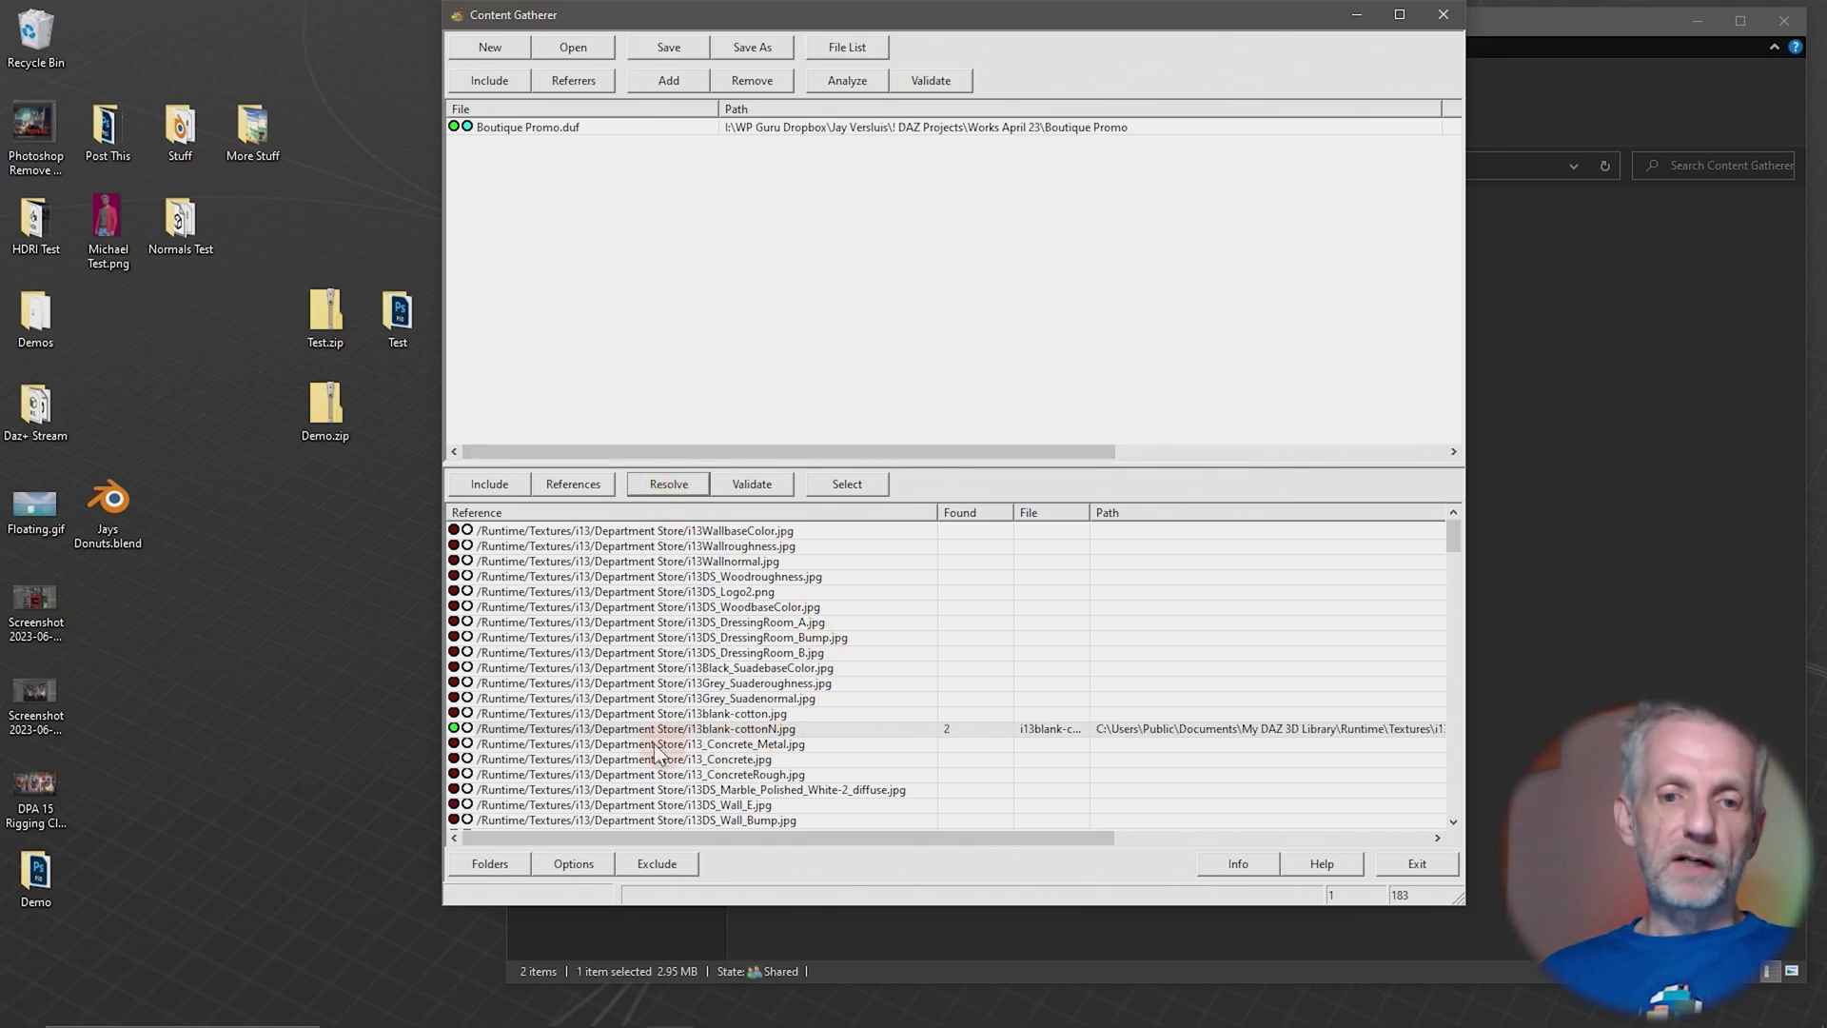
pyautogui.click(693, 731)
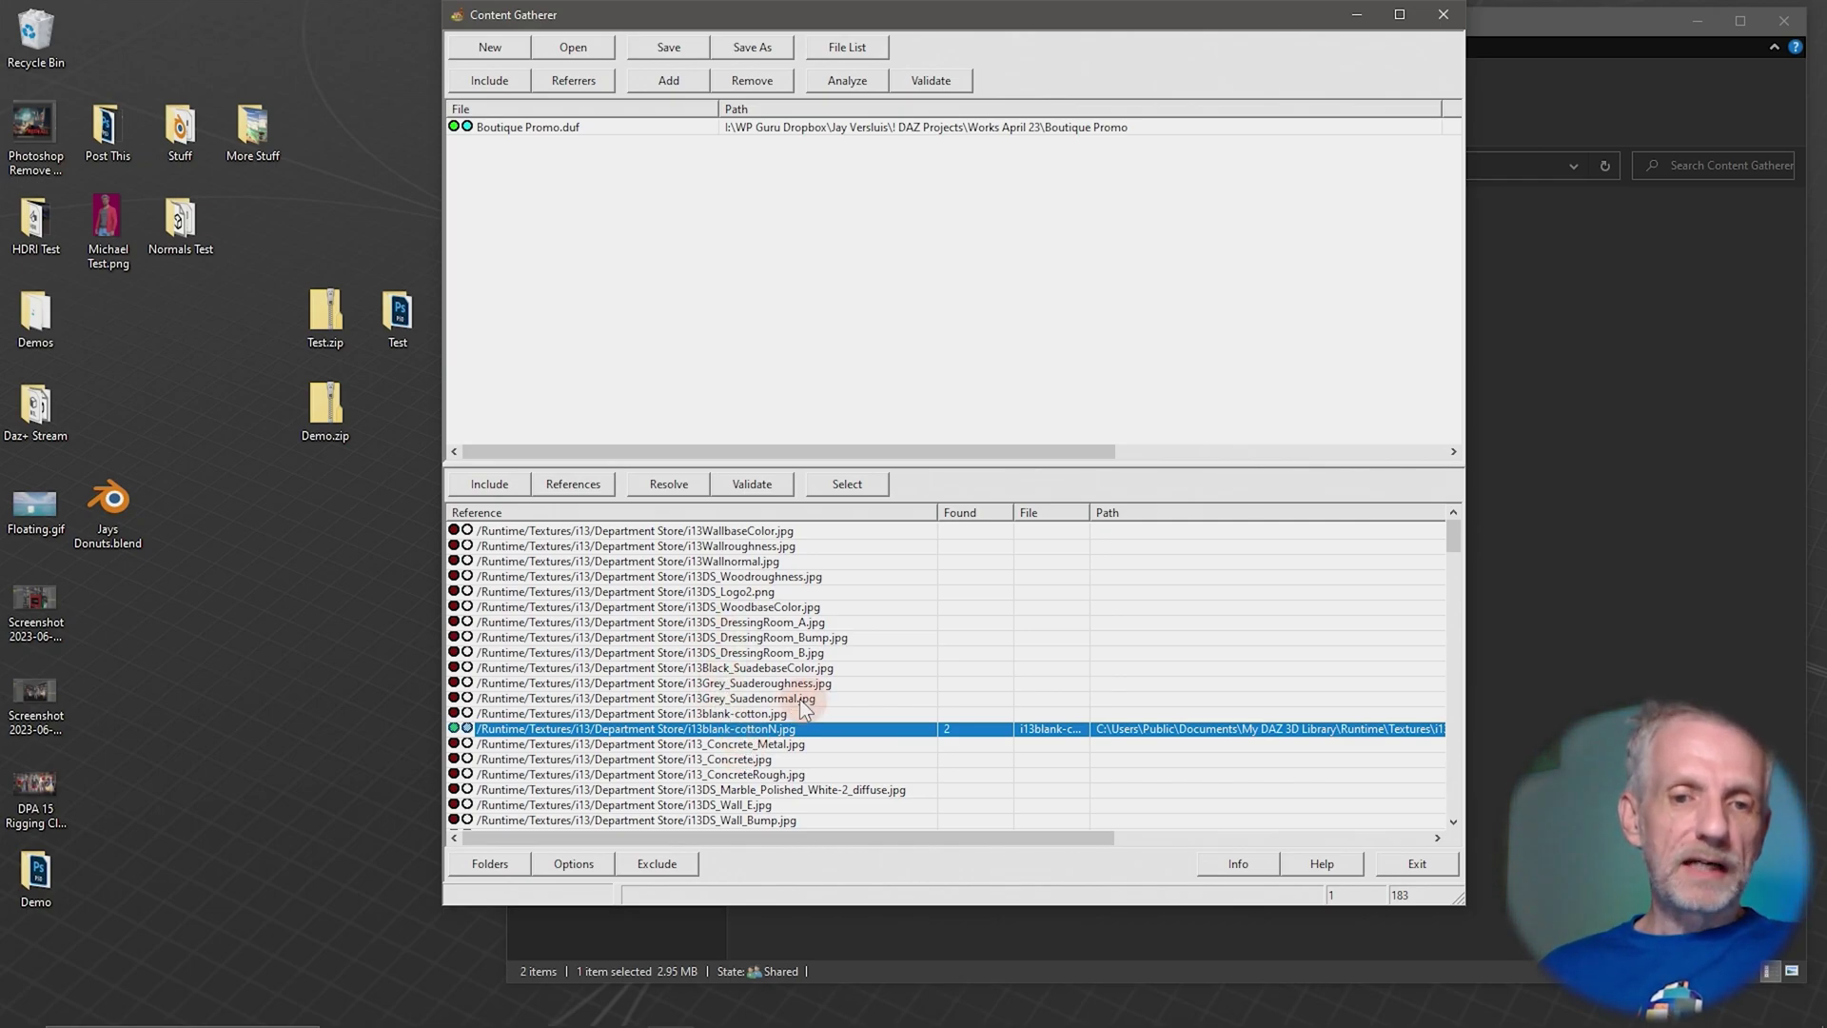
# - Resolve DressingRoom_A and the wall-texture block down to Grey_Suadenormal, then select WallbaseColor
pyautogui.click(714, 624)
pyautogui.click(757, 487)
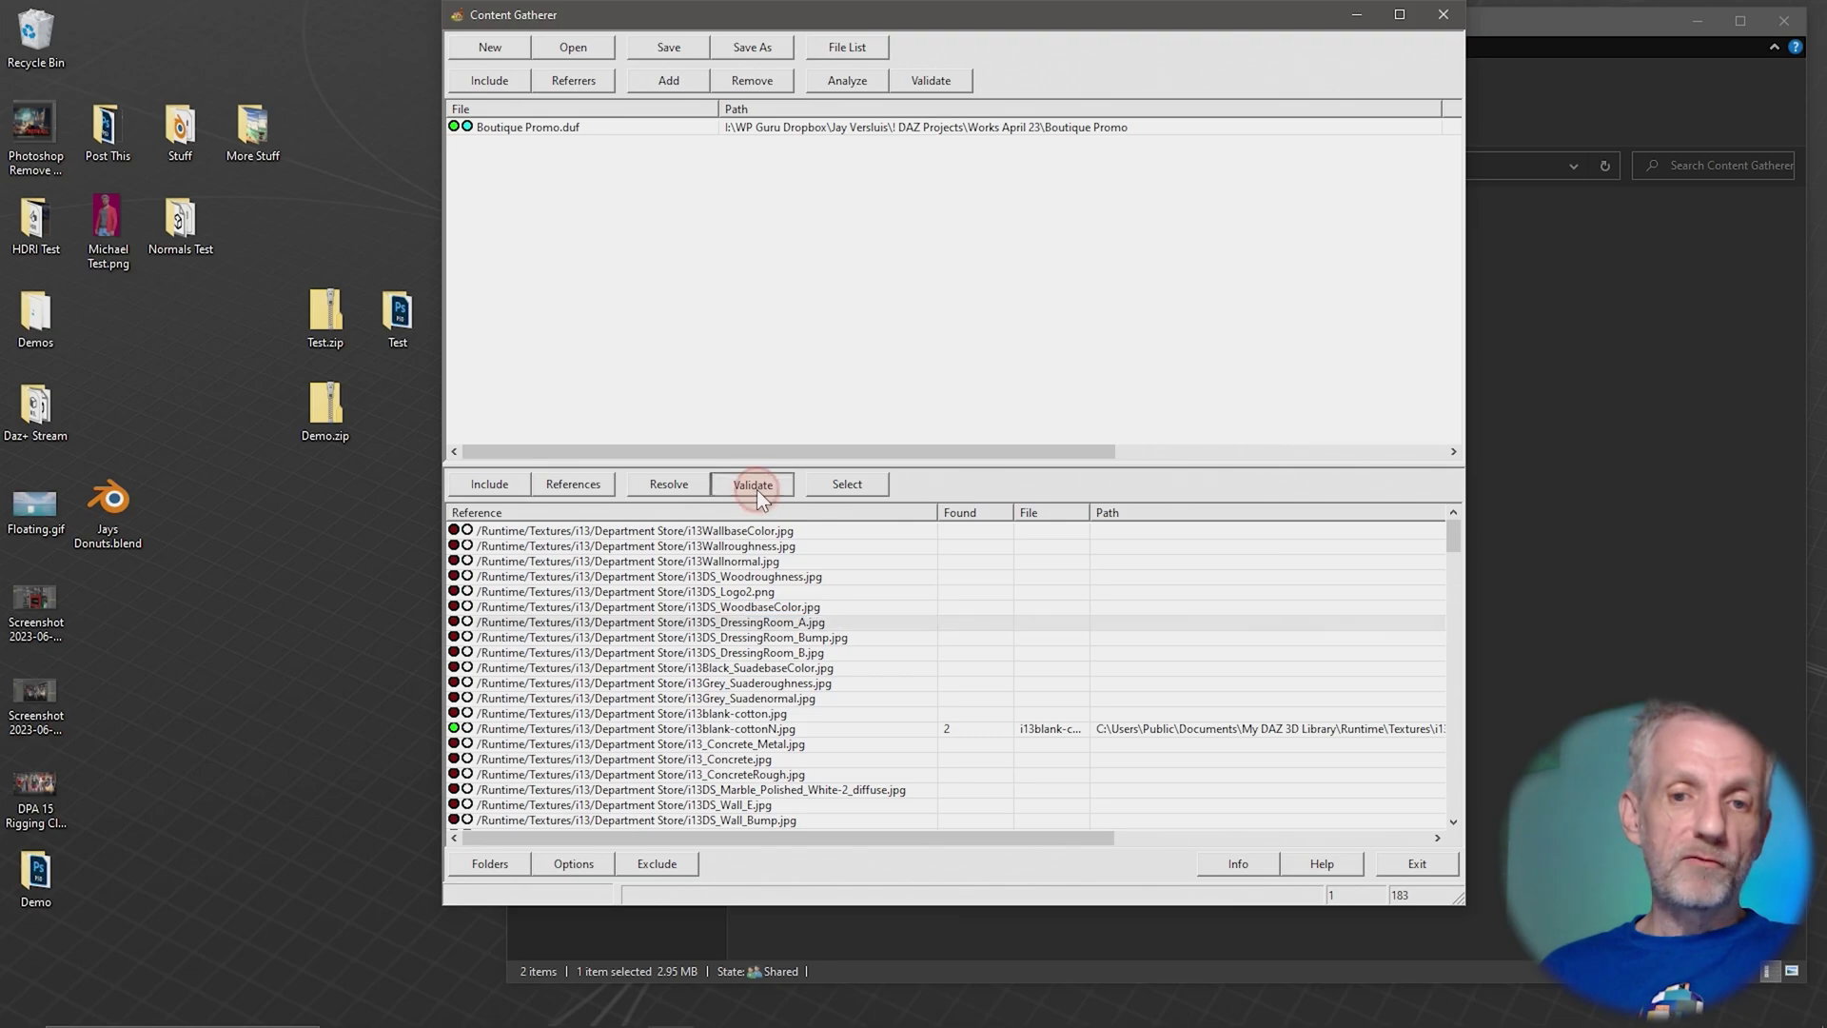
pyautogui.click(671, 485)
pyautogui.click(678, 653)
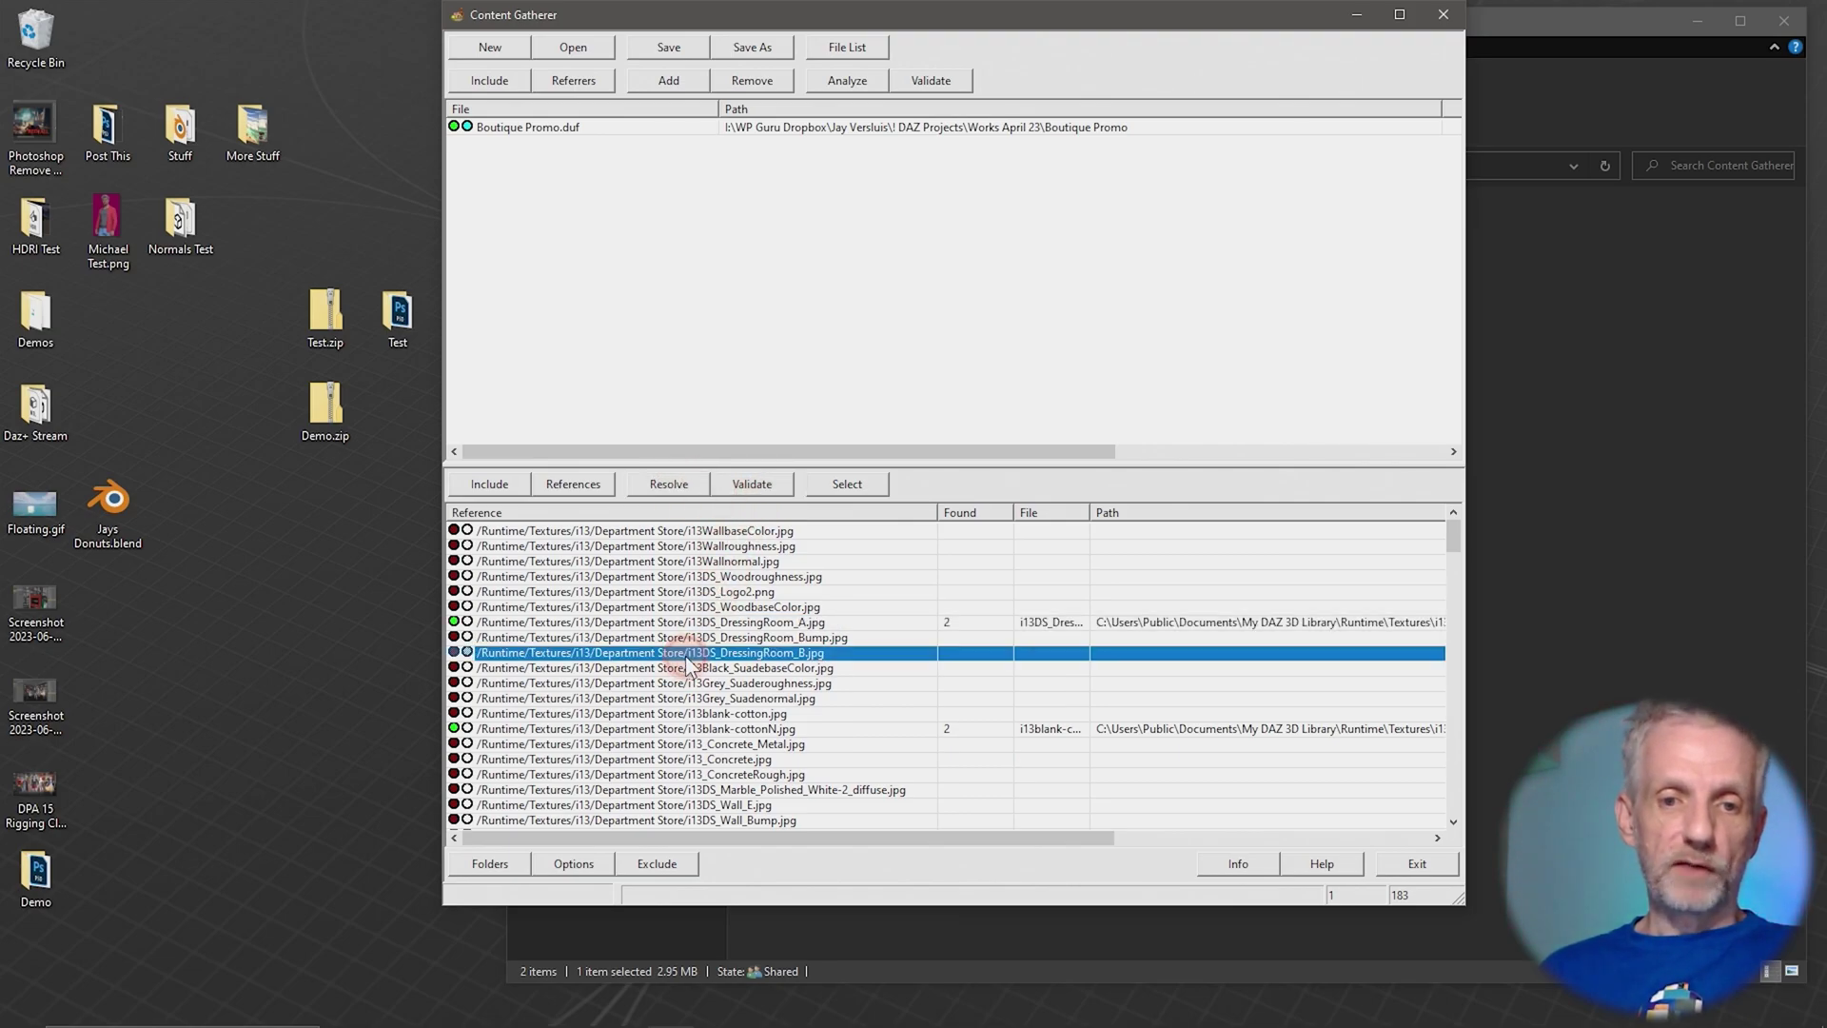
pyautogui.click(709, 531)
pyautogui.keyDown('shift'); pyautogui.click(715, 698); pyautogui.keyUp('shift')
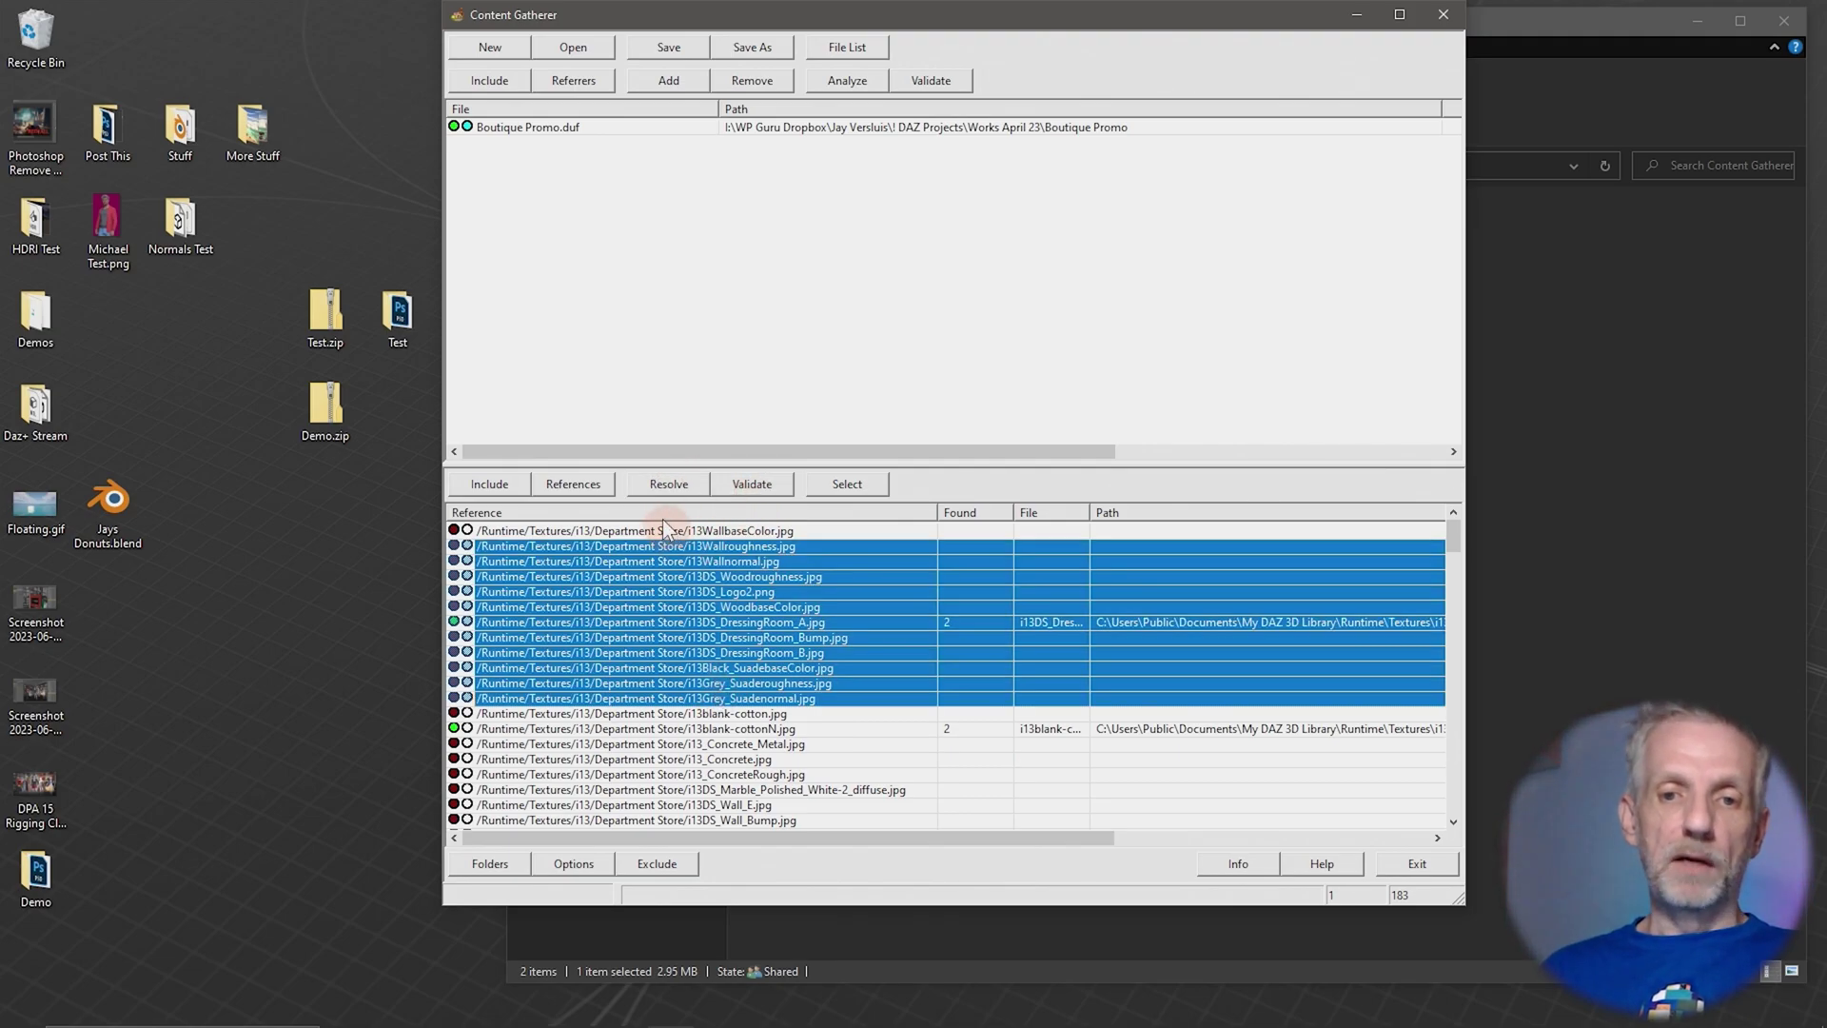
pyautogui.click(669, 483)
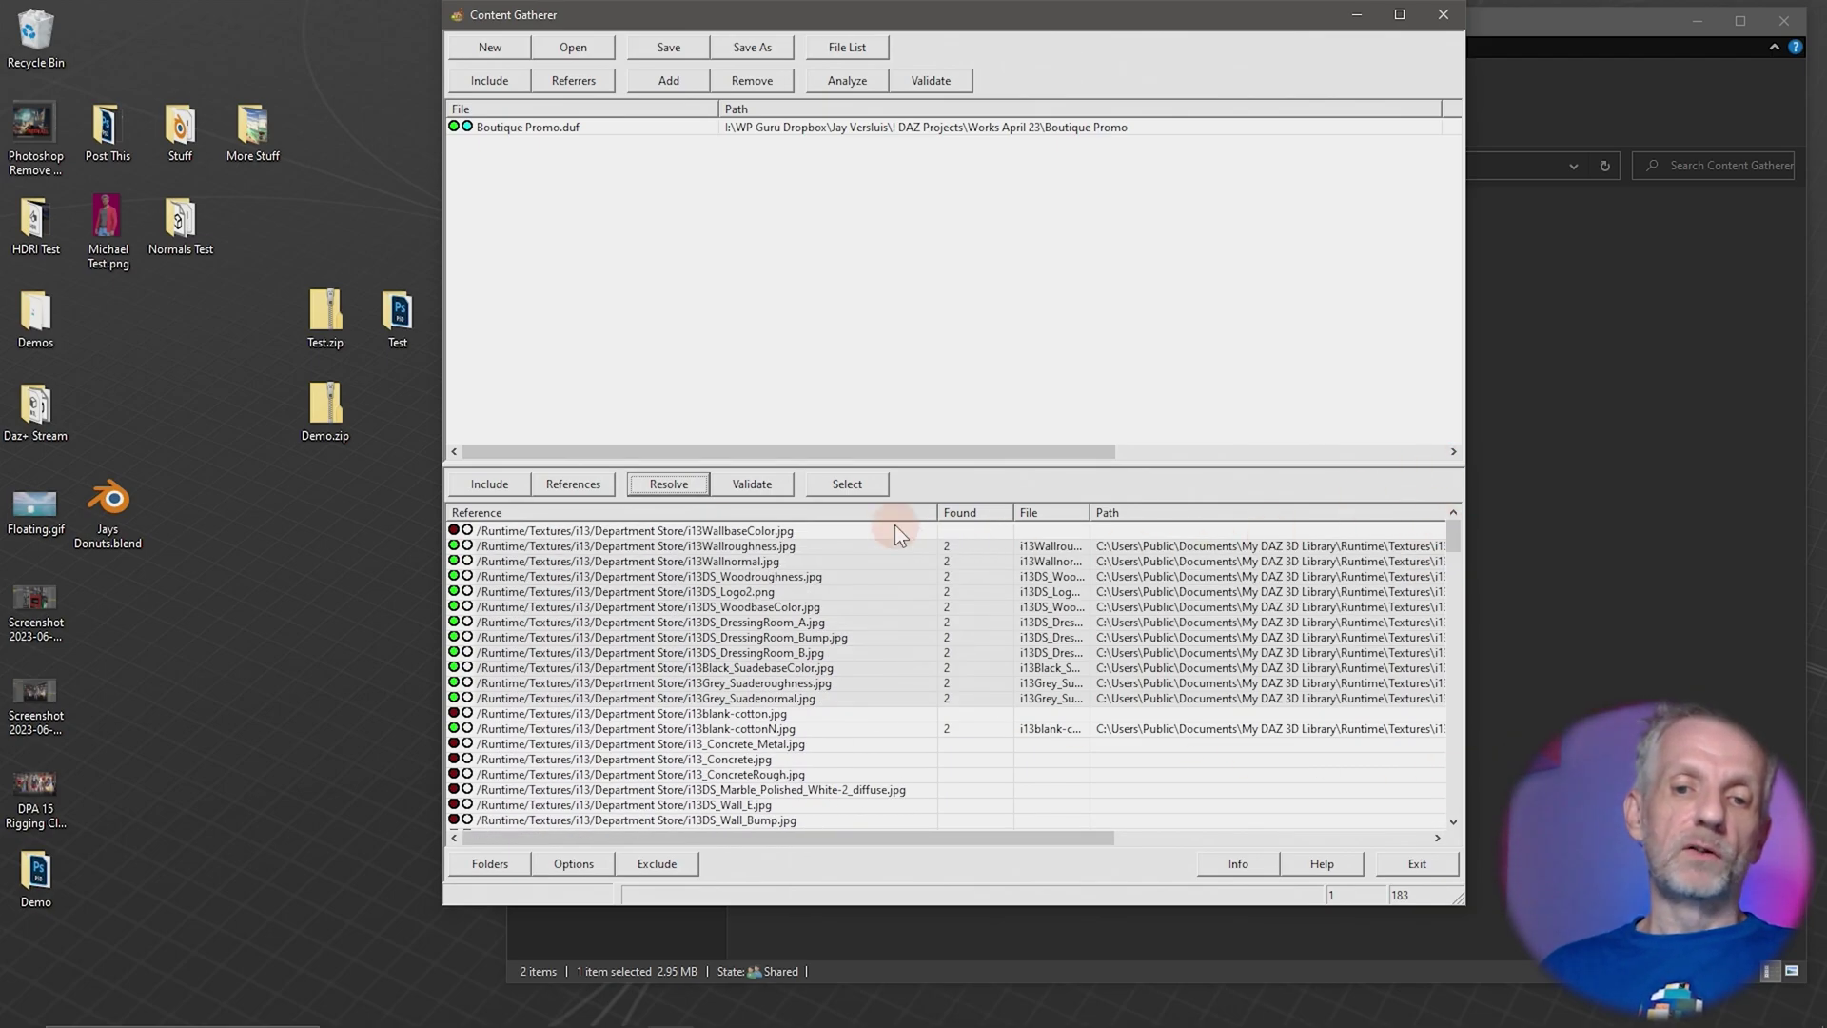
pyautogui.click(746, 530)
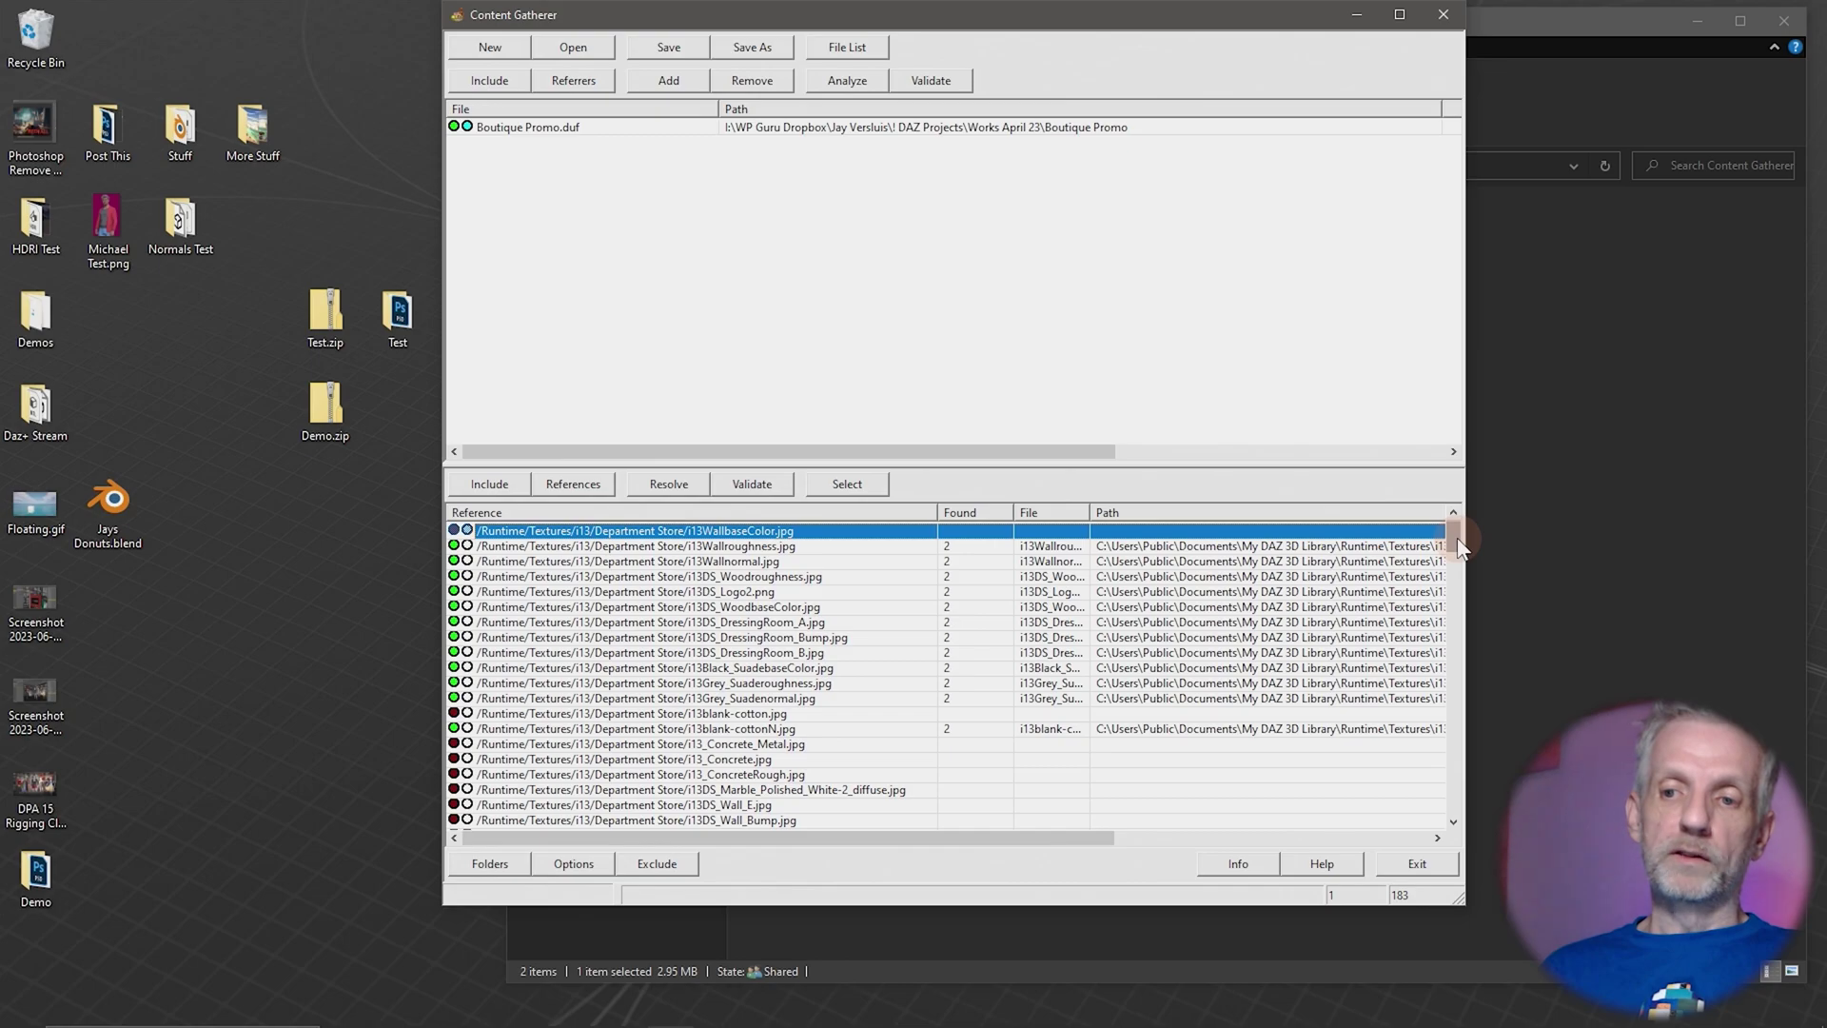
pyautogui.moveTo(1453, 534); pyautogui.dragTo(1498, 822)
pyautogui.moveTo(937, 838); pyautogui.dragTo(938, 838)
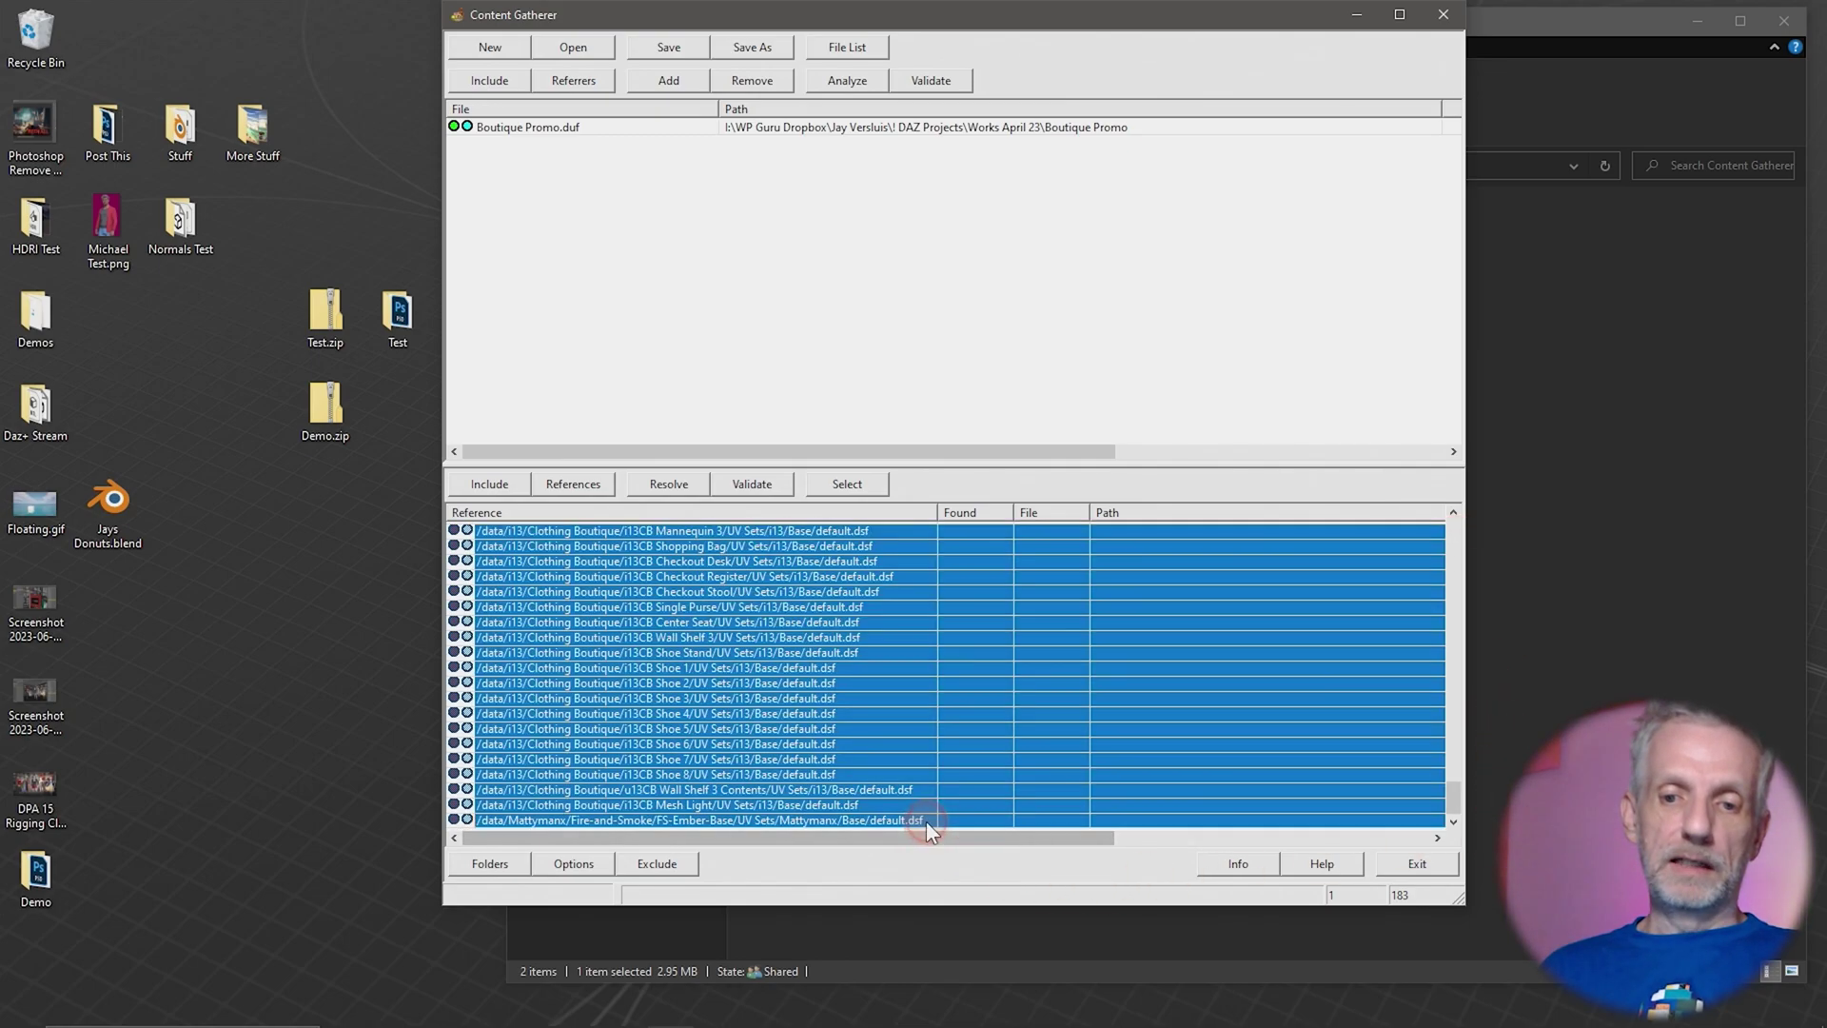
# - Resolve all selected references and inspect the unresolved DTHDR-RuinsB-500.hdr row
pyautogui.click(699, 489)
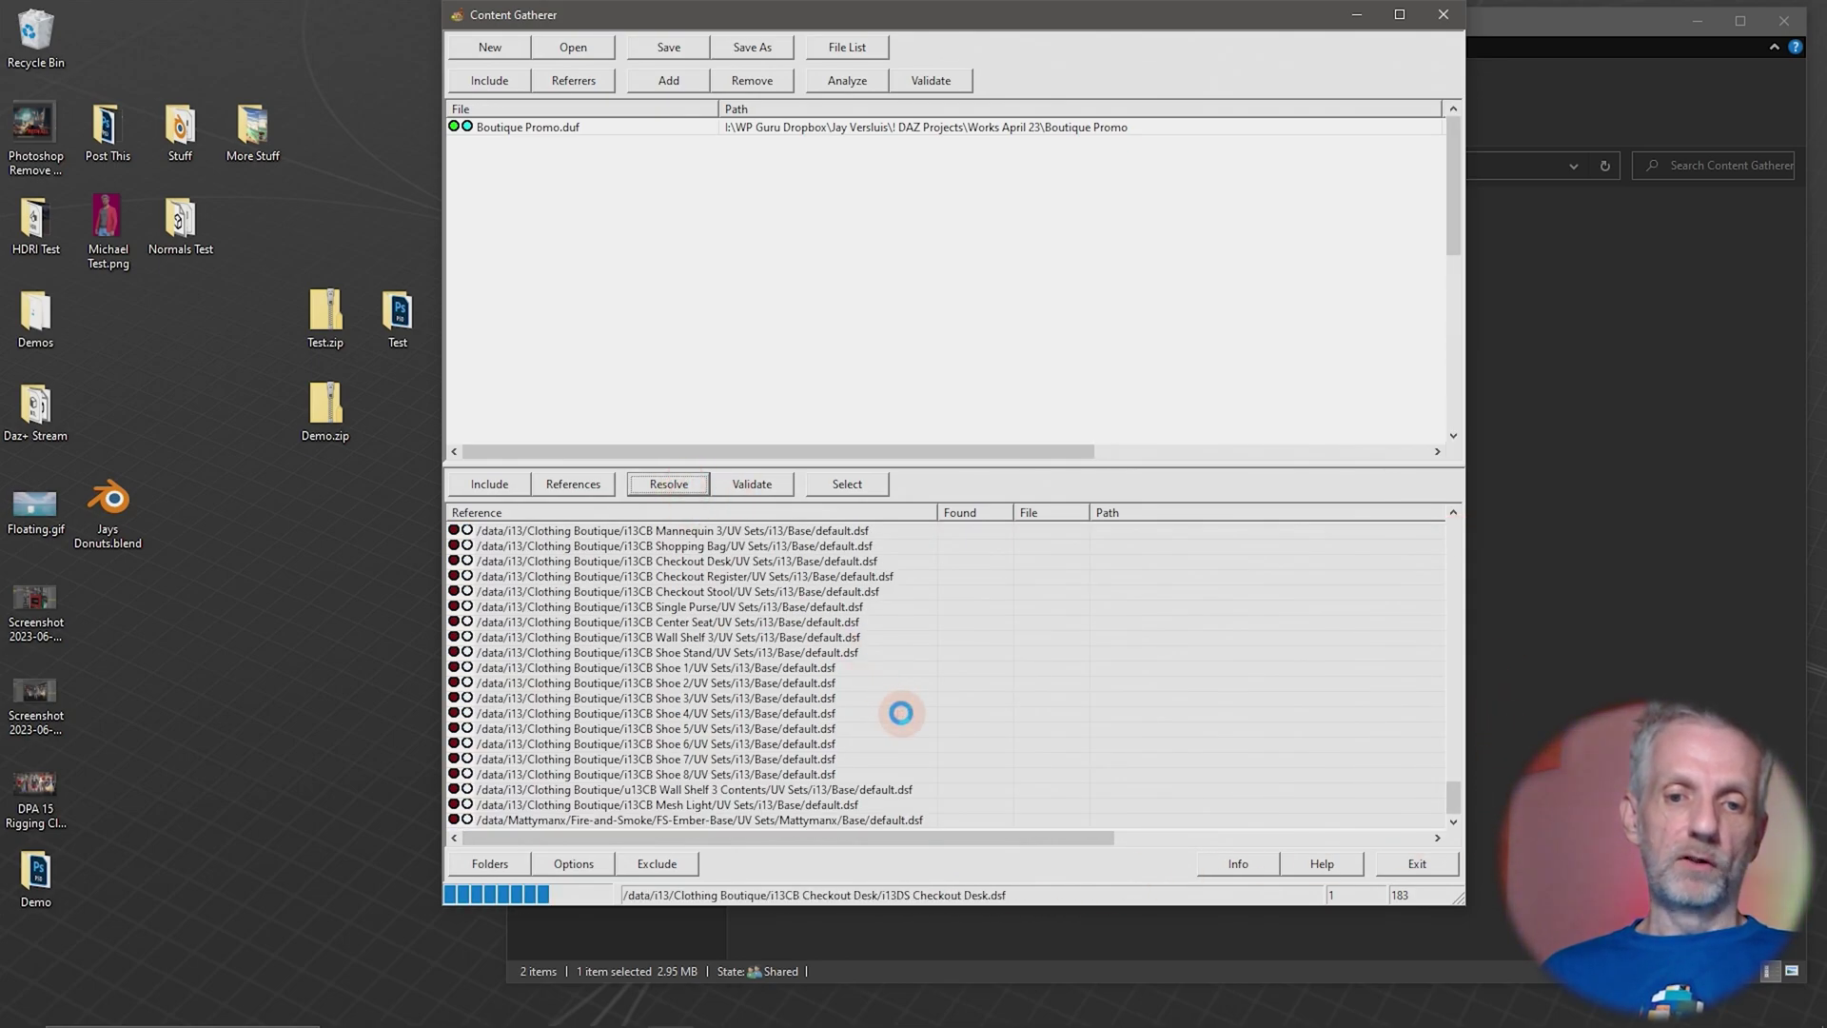
pyautogui.scroll(10, 865, 681)
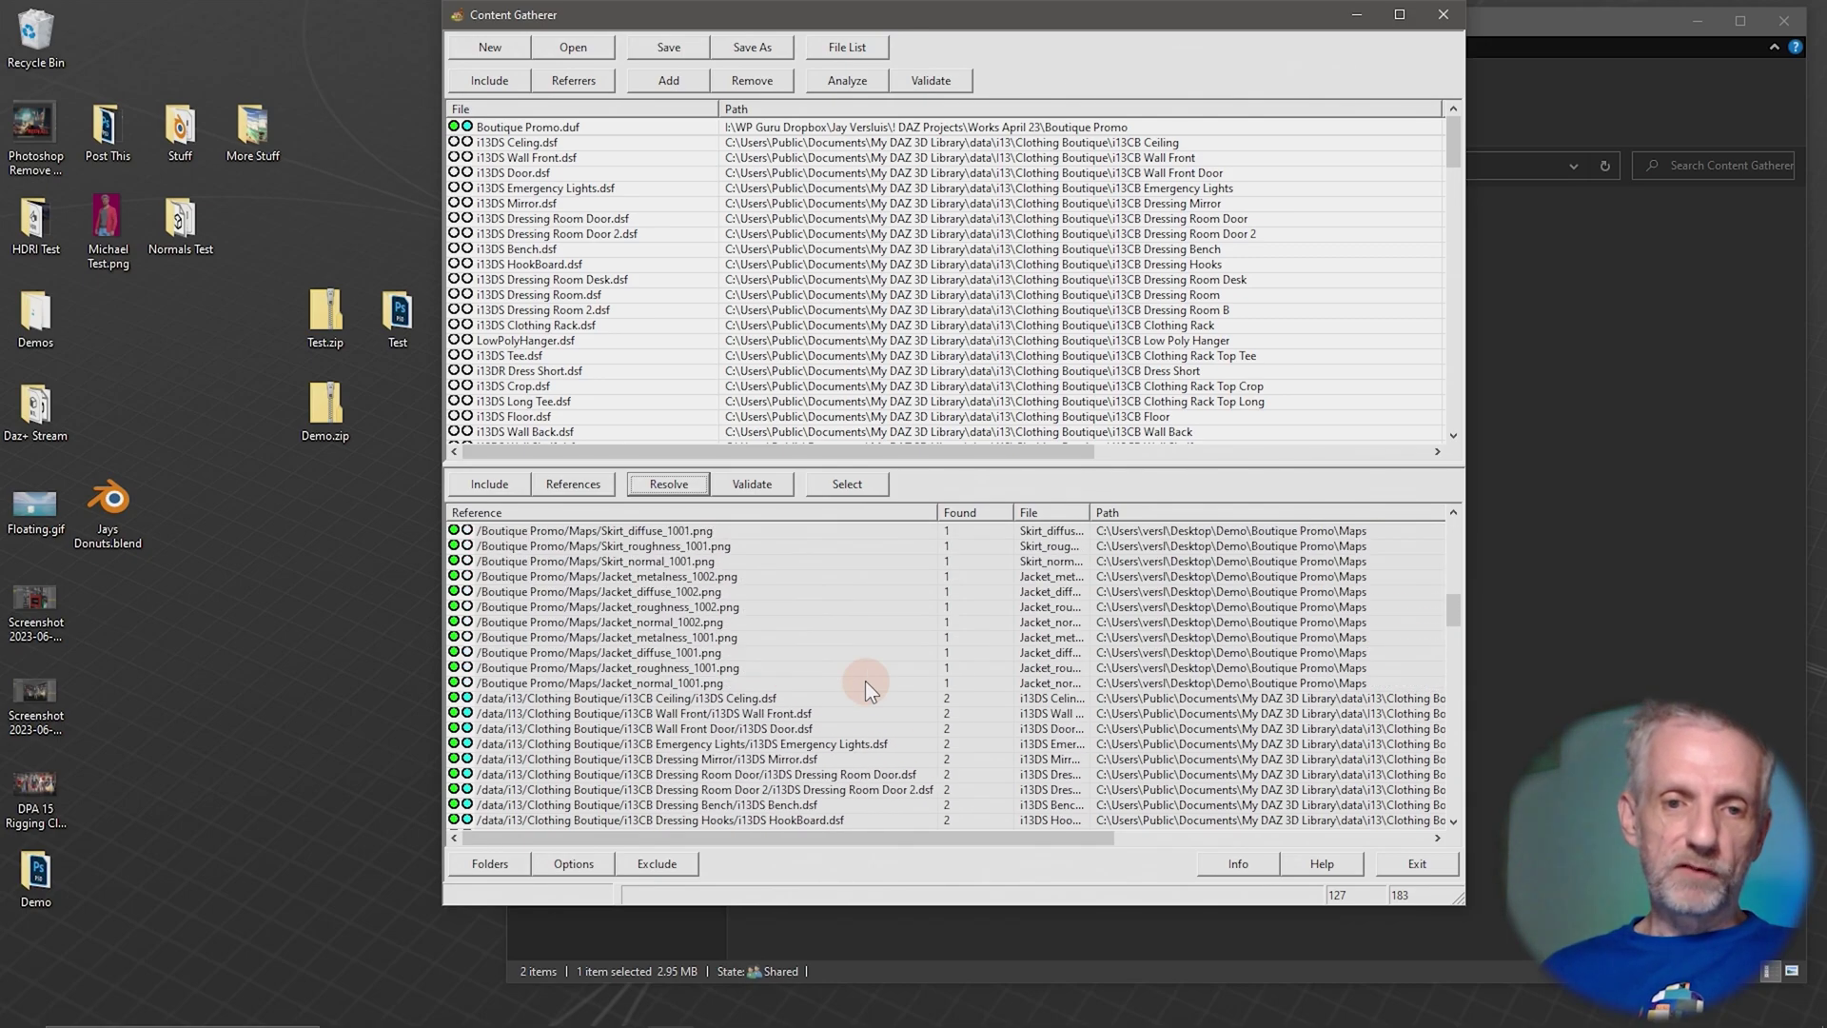
pyautogui.click(596, 699)
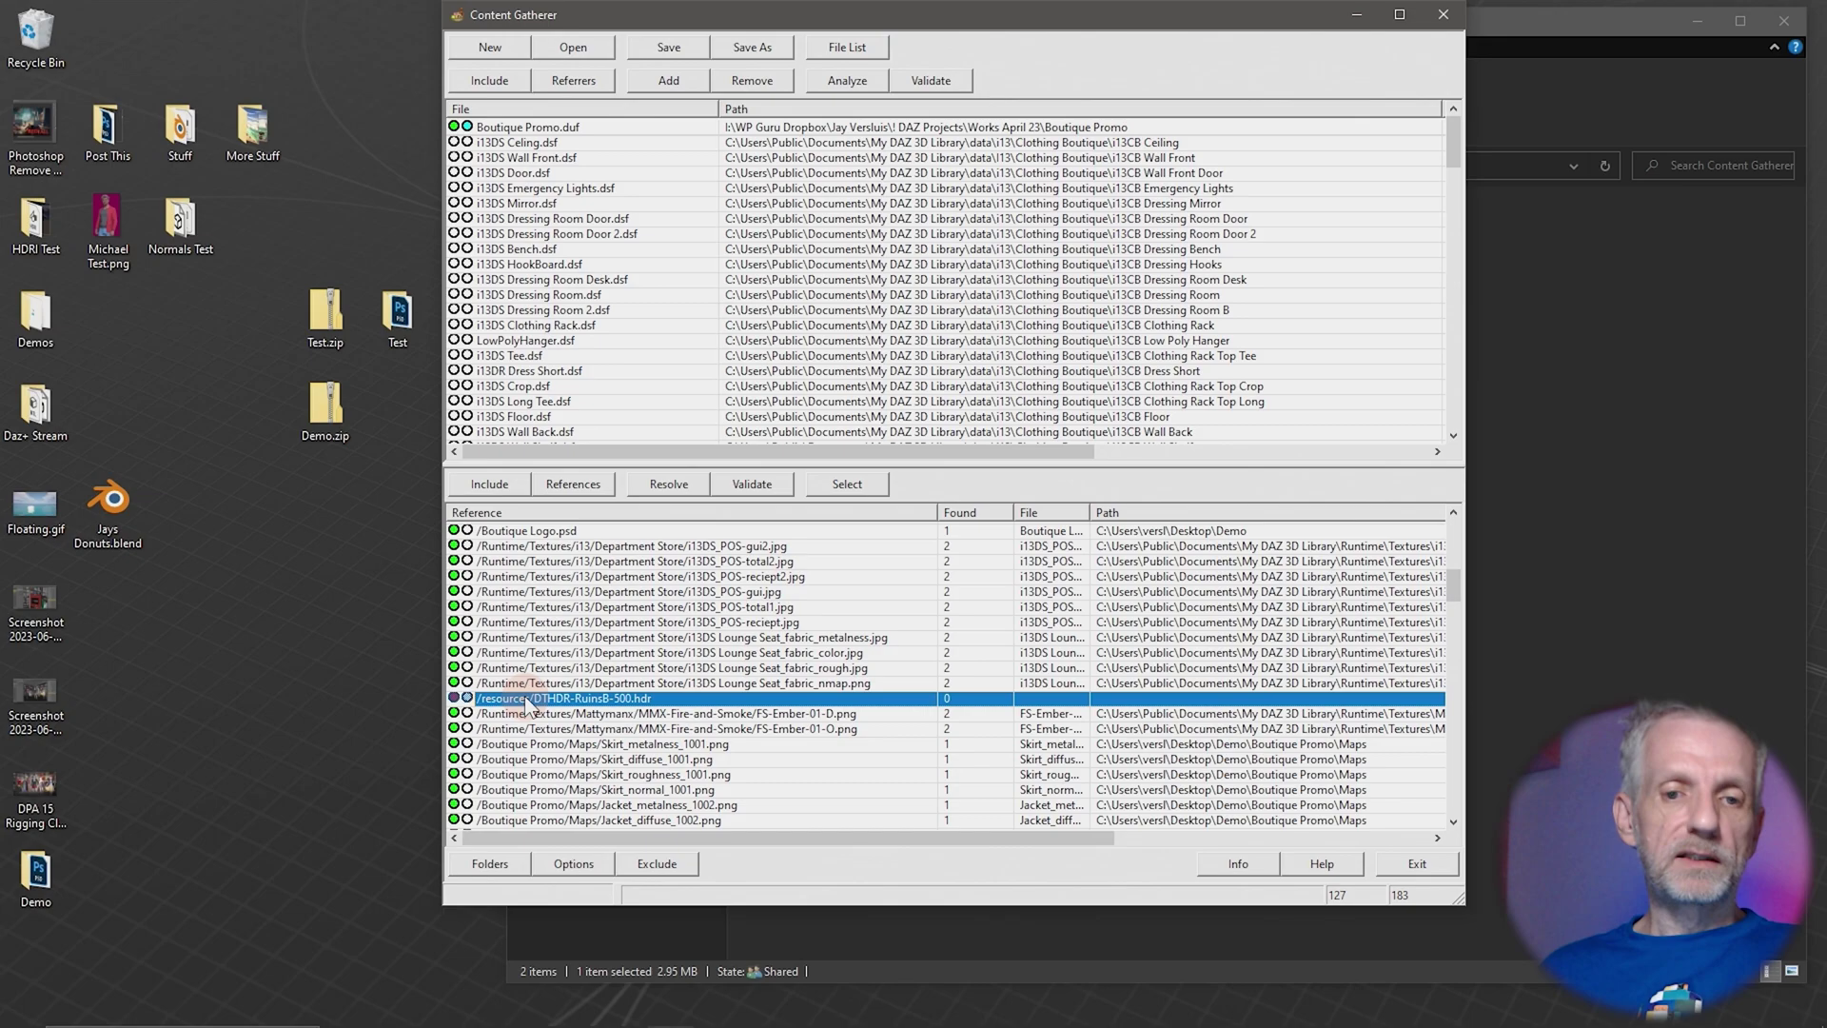
# - Check the Lounge Seat fabric normal and colour map references, then cancel the gatherer Options dialog unchanged
pyautogui.click(550, 683)
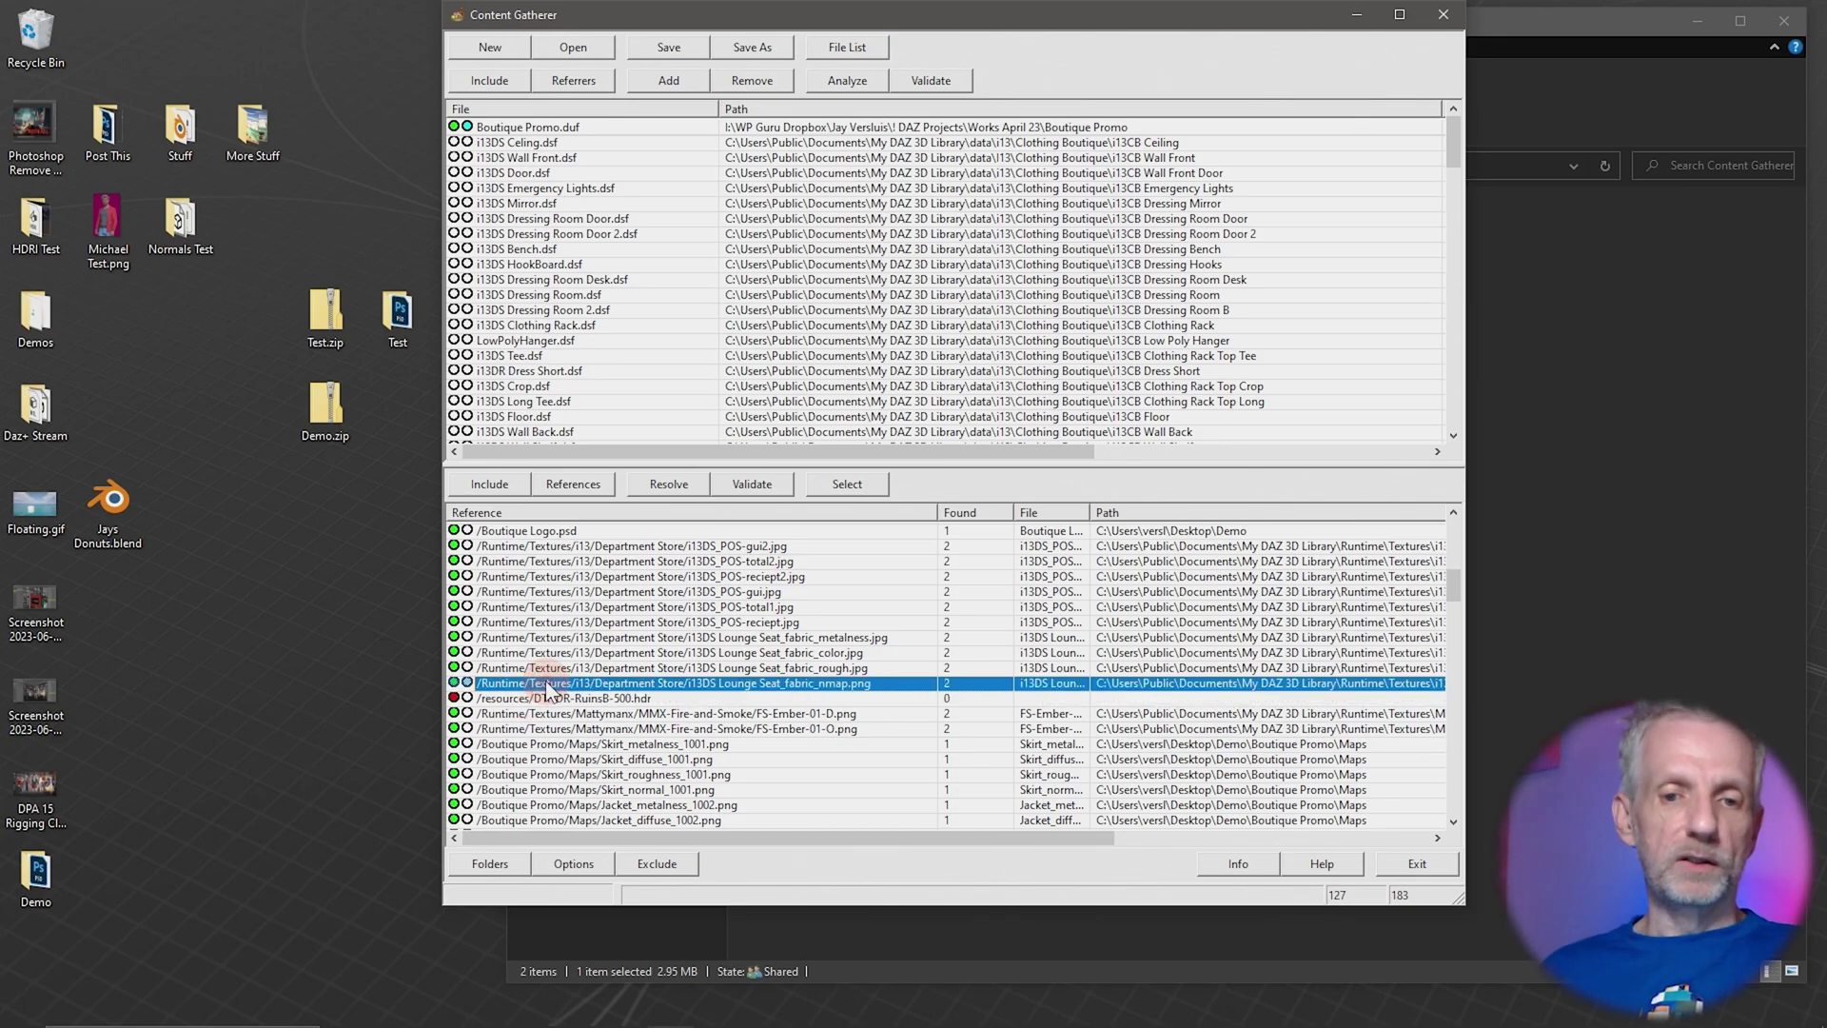
pyautogui.click(561, 652)
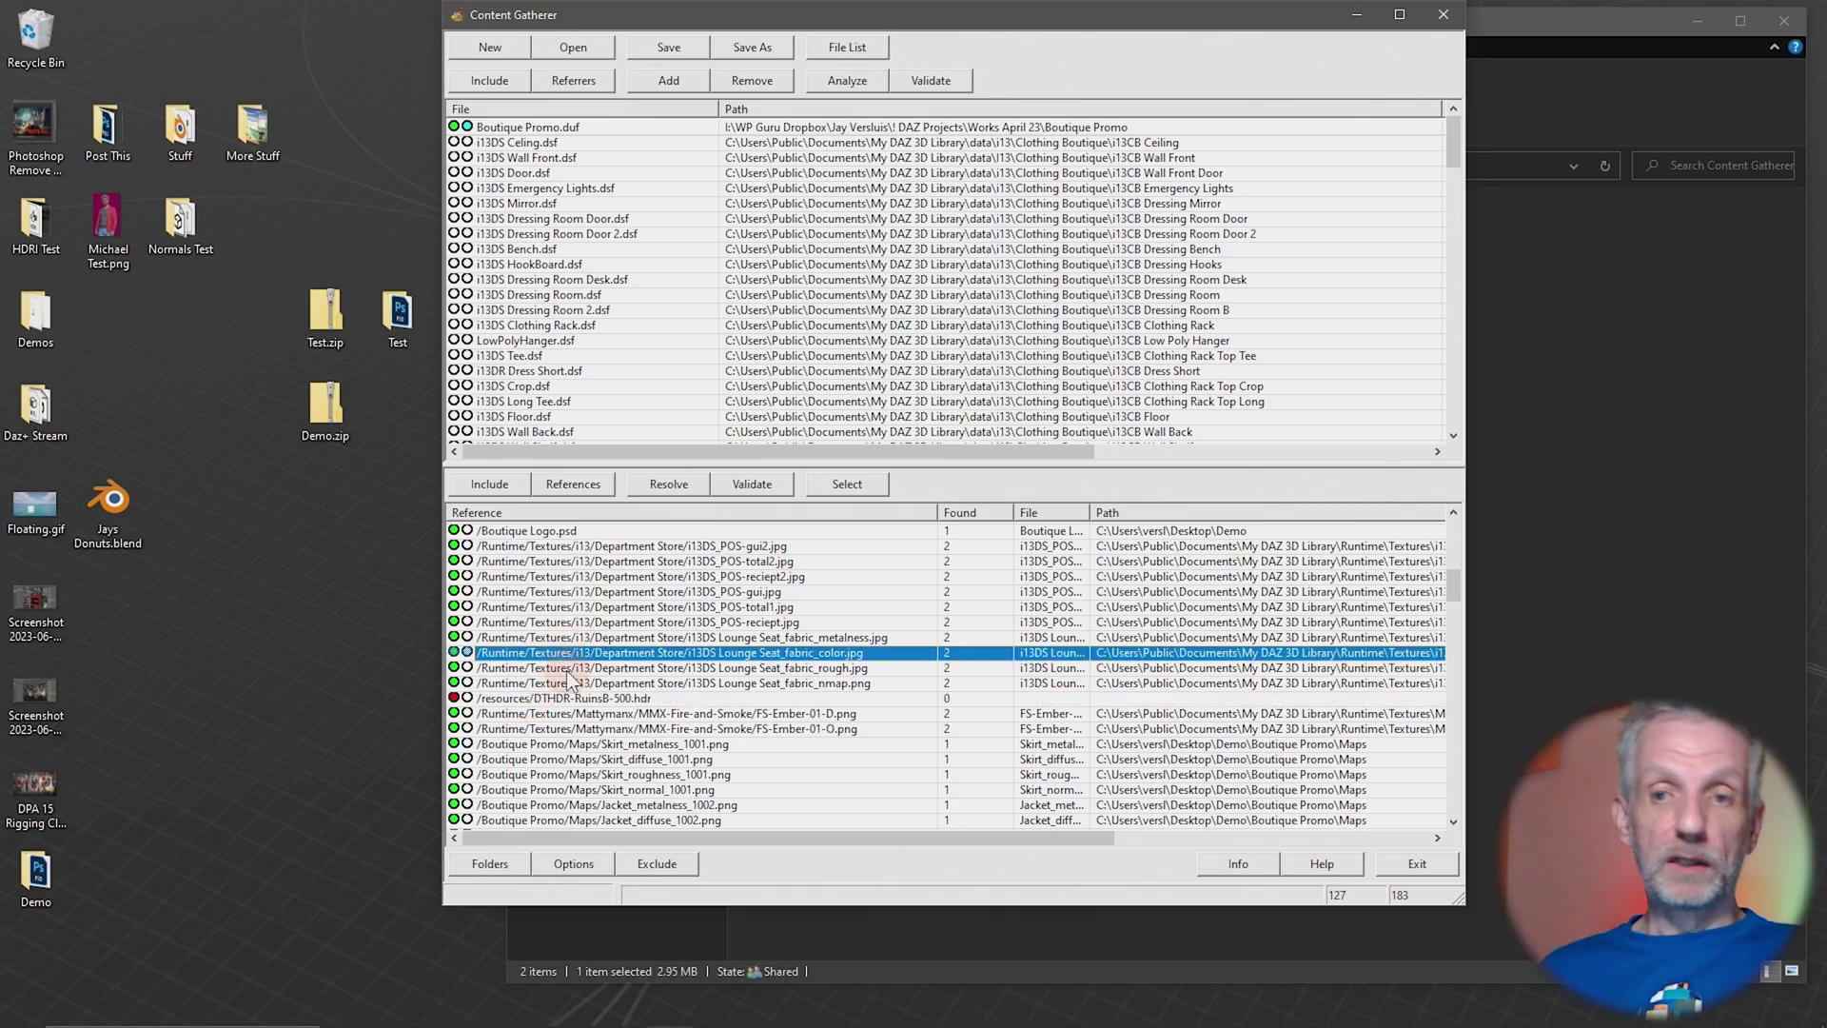
pyautogui.click(588, 860)
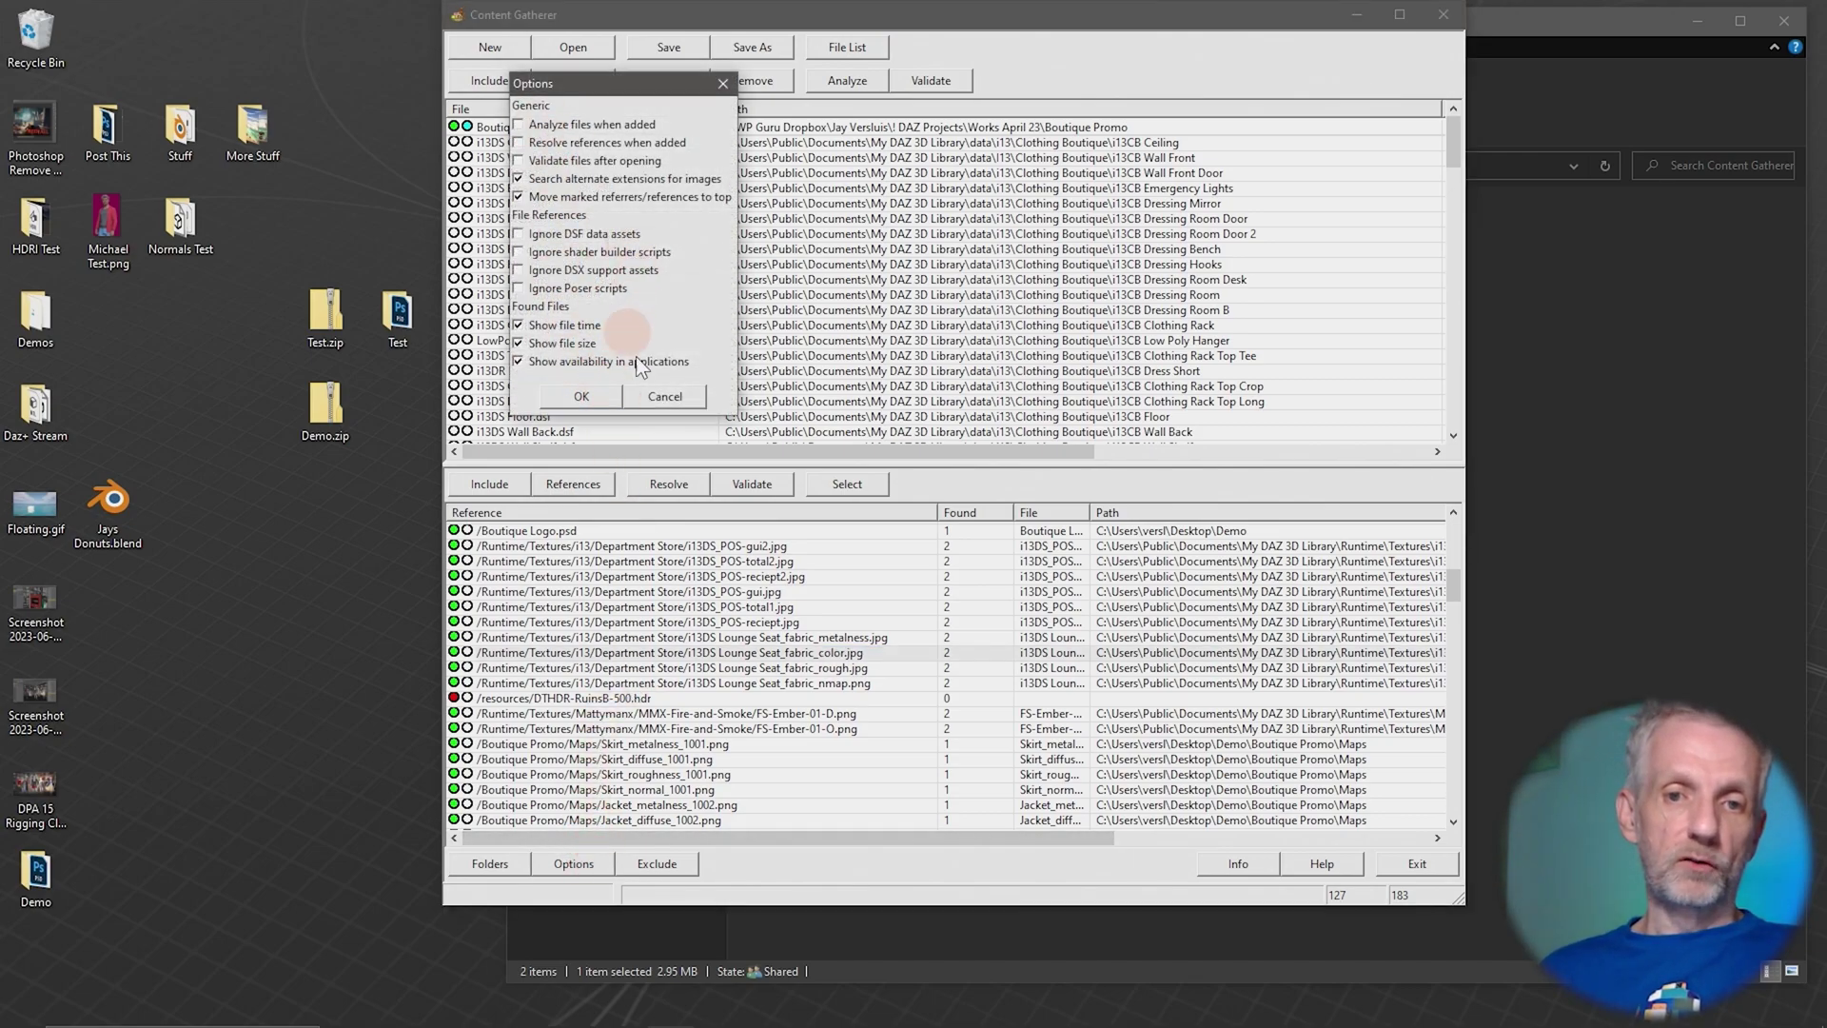
pyautogui.click(676, 400)
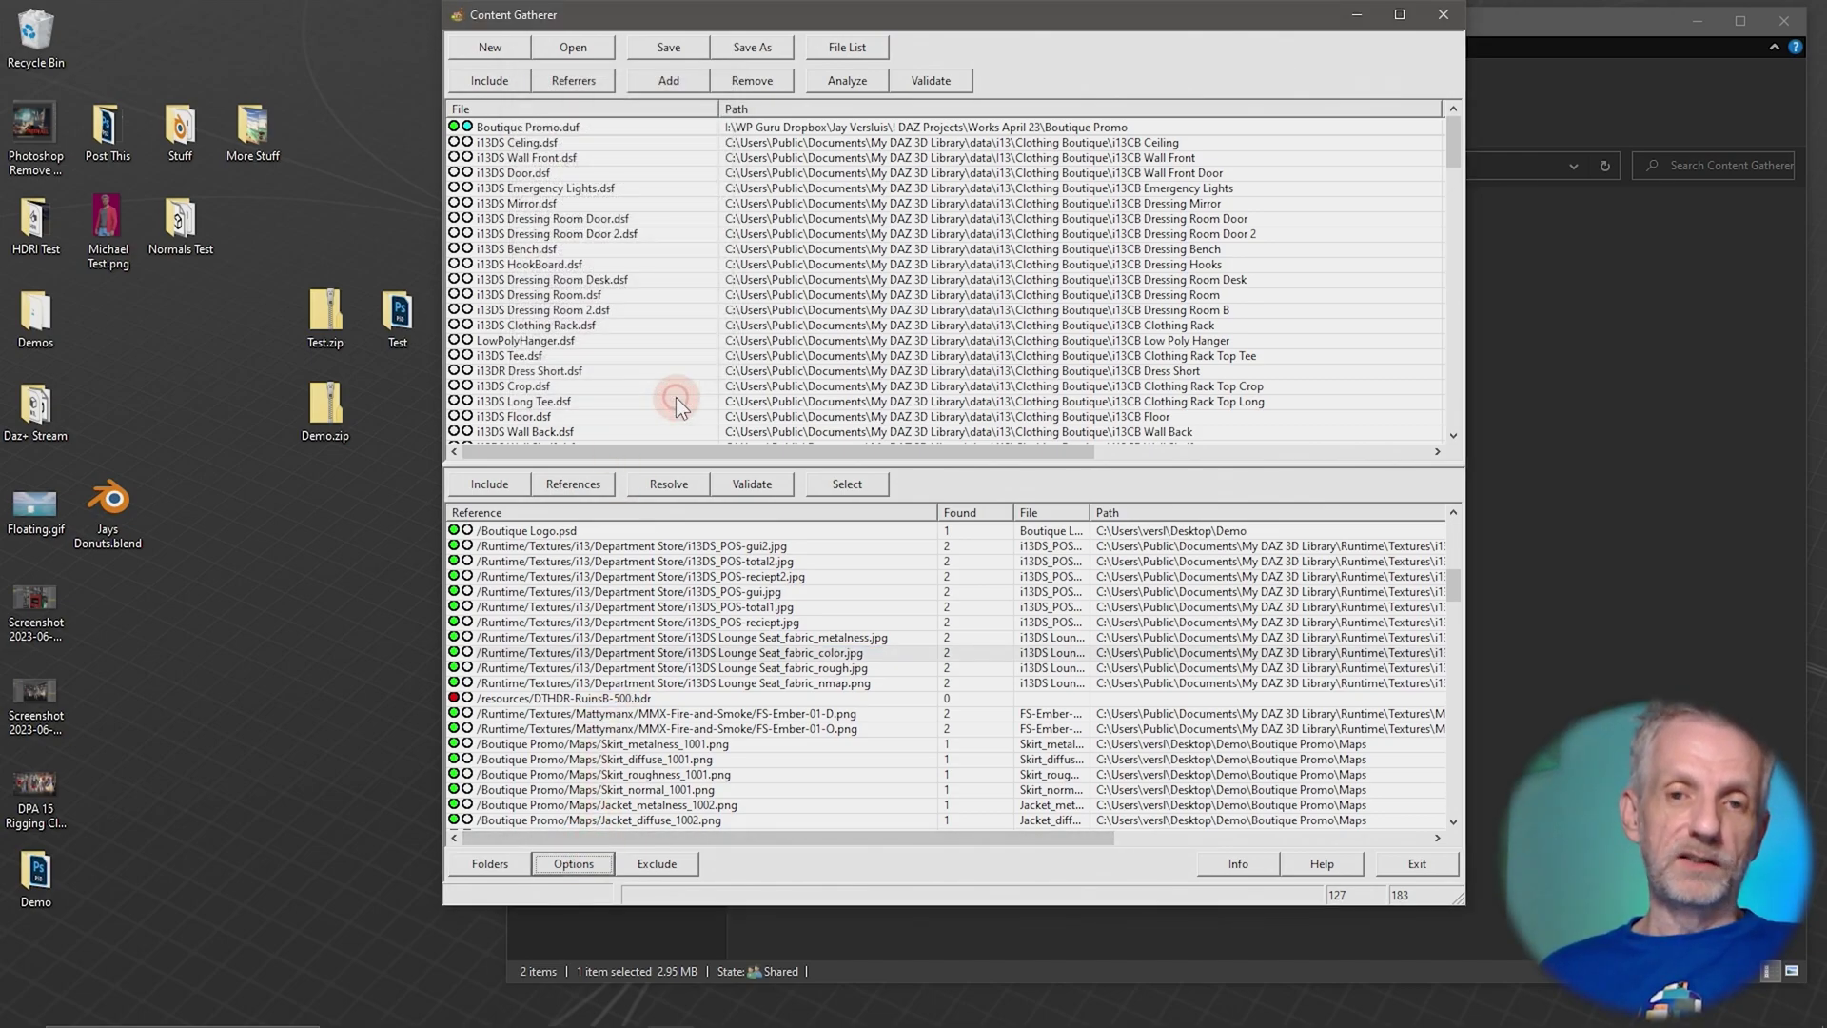
# - Back in DAZ Studio, browse the DAZ Studio Formats and Poser Formats library folders, then open Start
pyautogui.hotkey('alt', 'Tab')
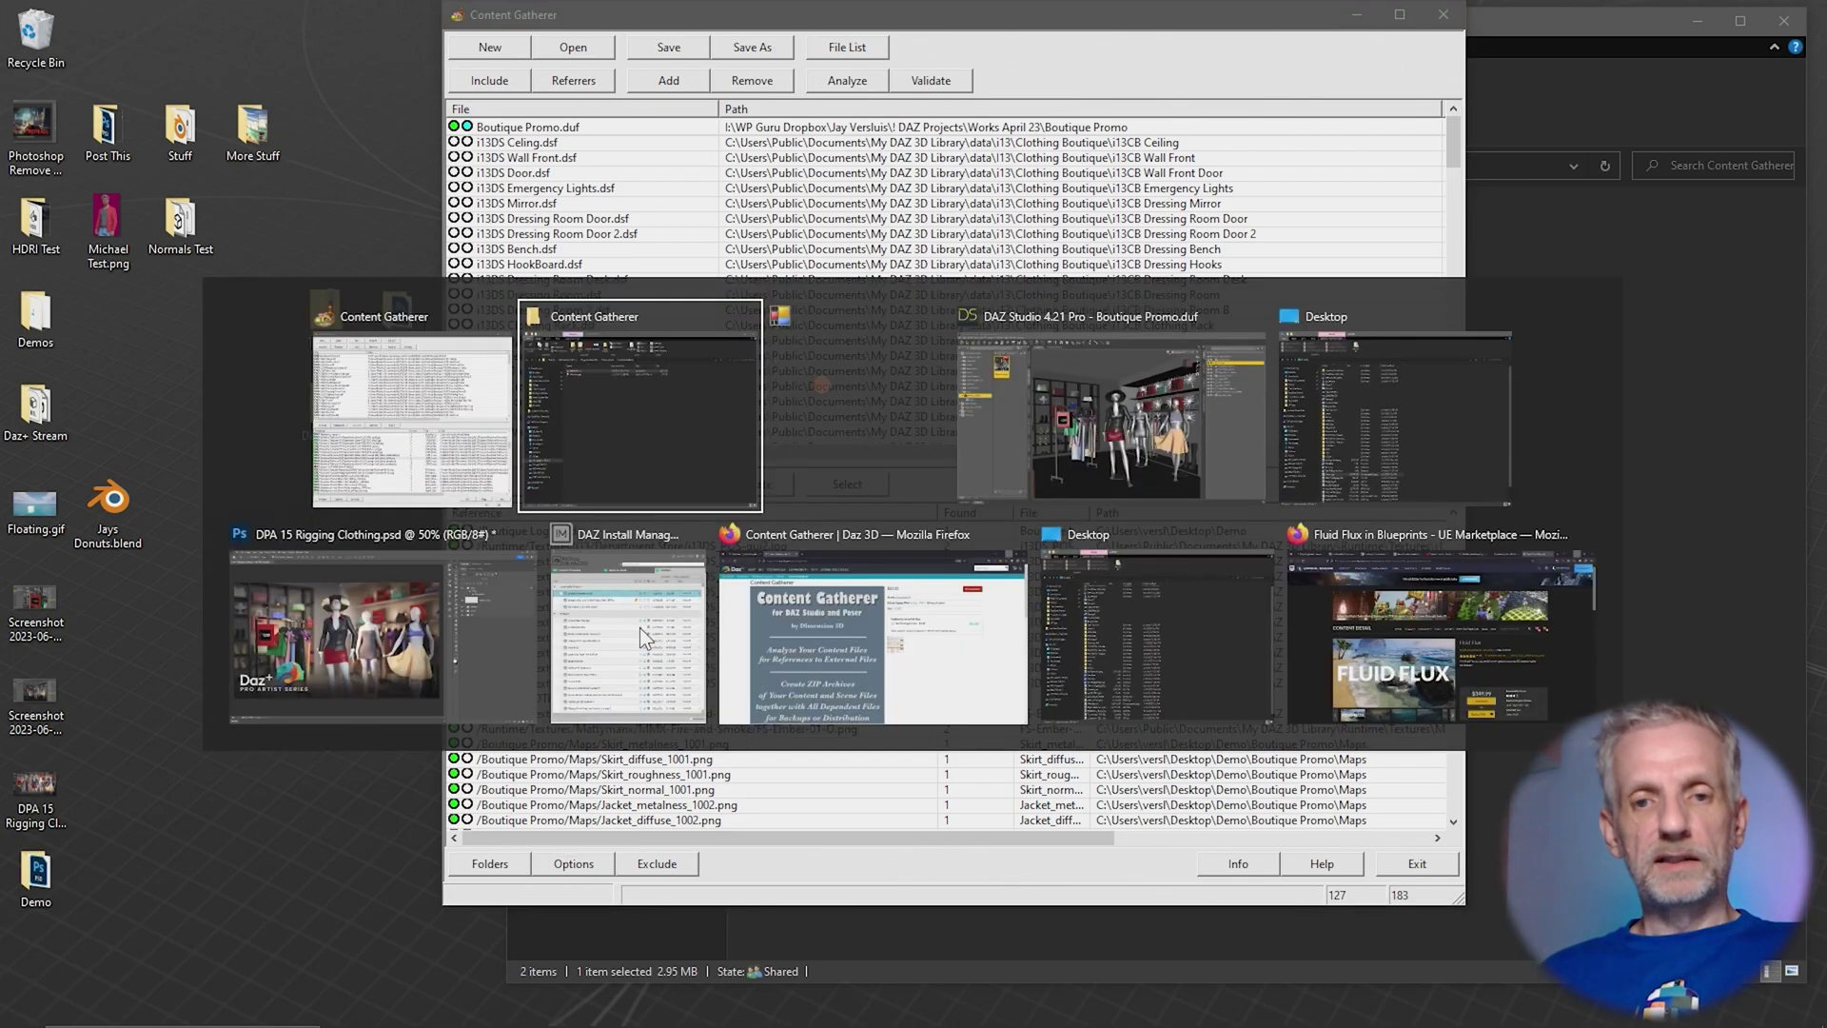
pyautogui.hotkey('alt', 'Tab')
pyautogui.hotkey('alt', 'Tab')
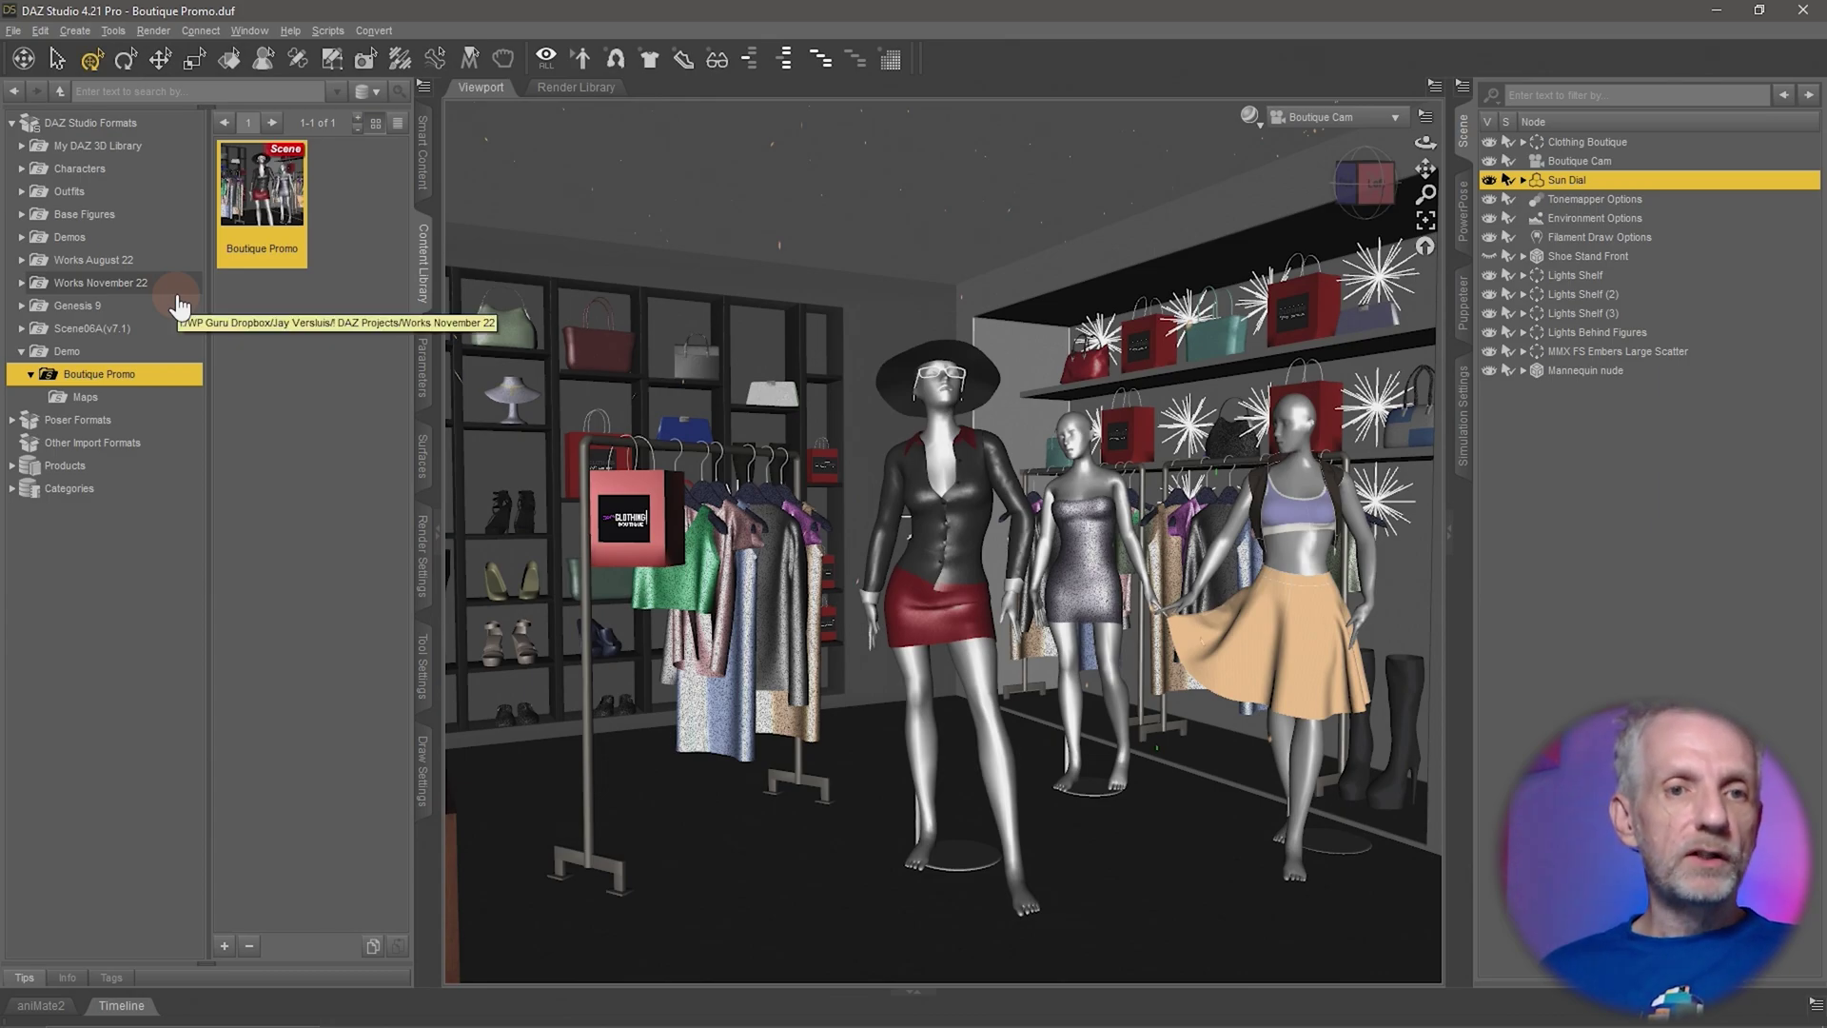
pyautogui.click(158, 126)
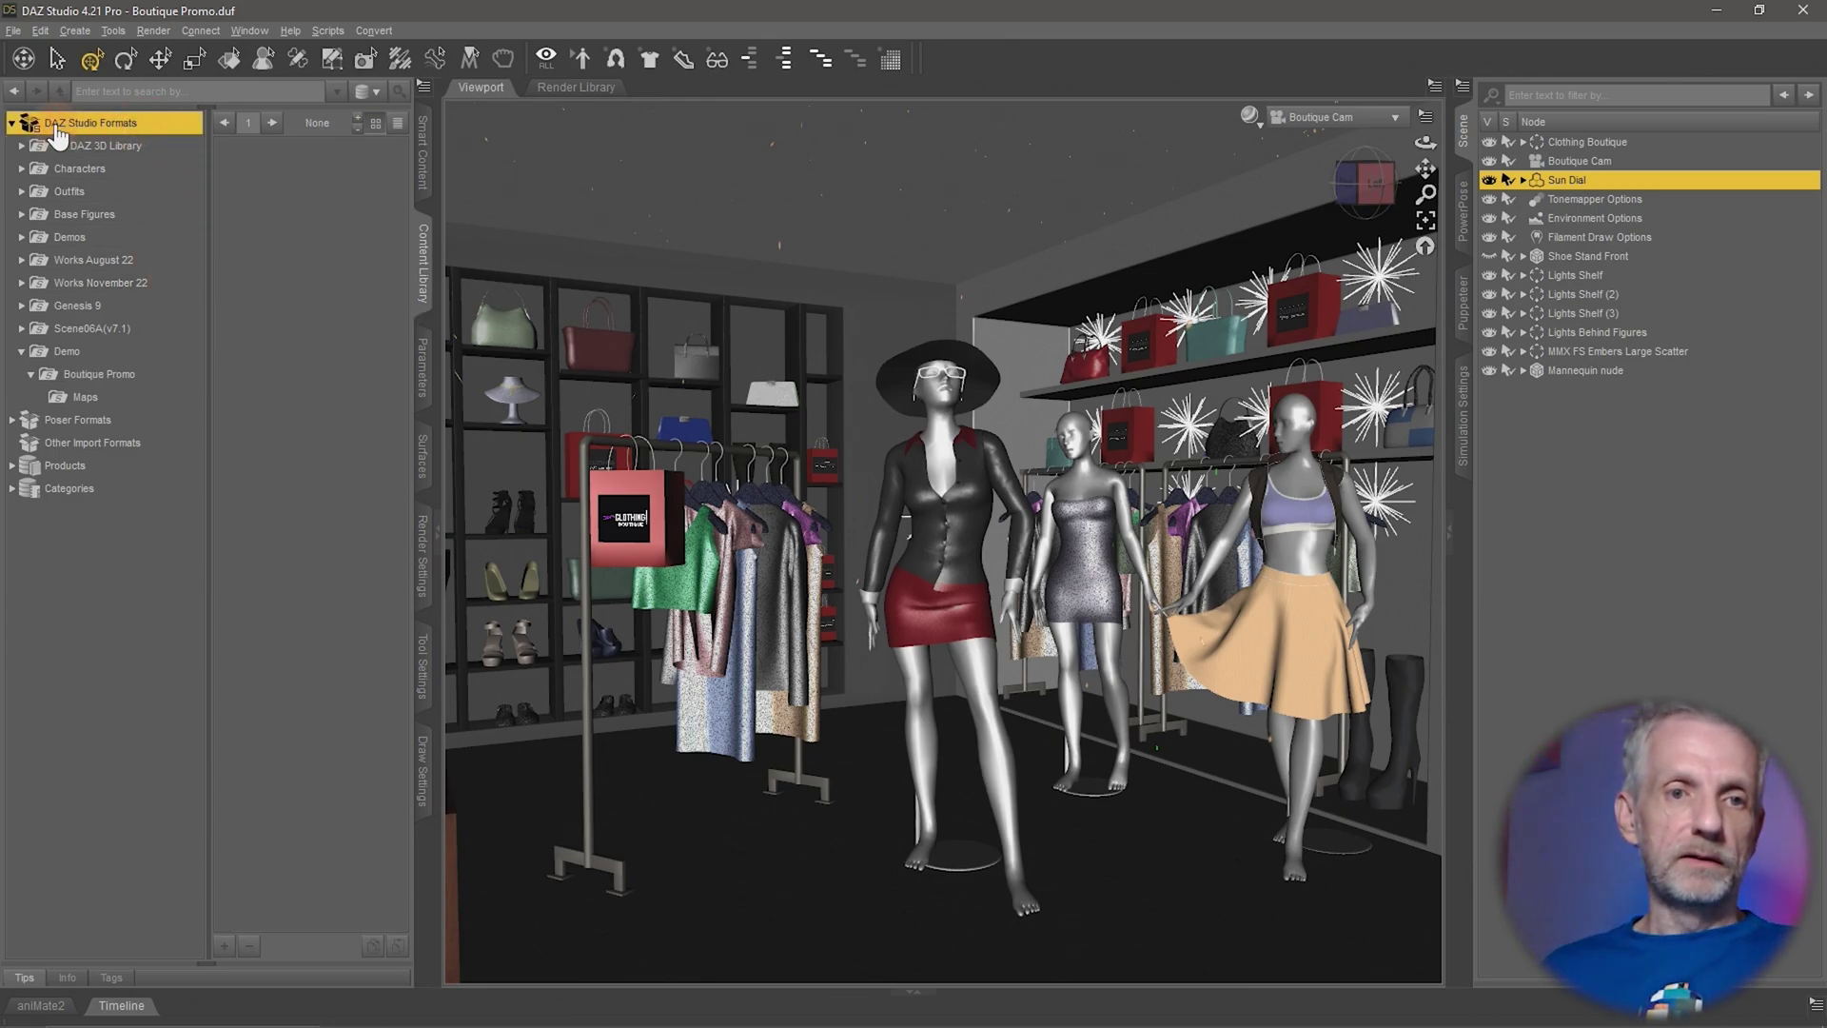
pyautogui.click(123, 424)
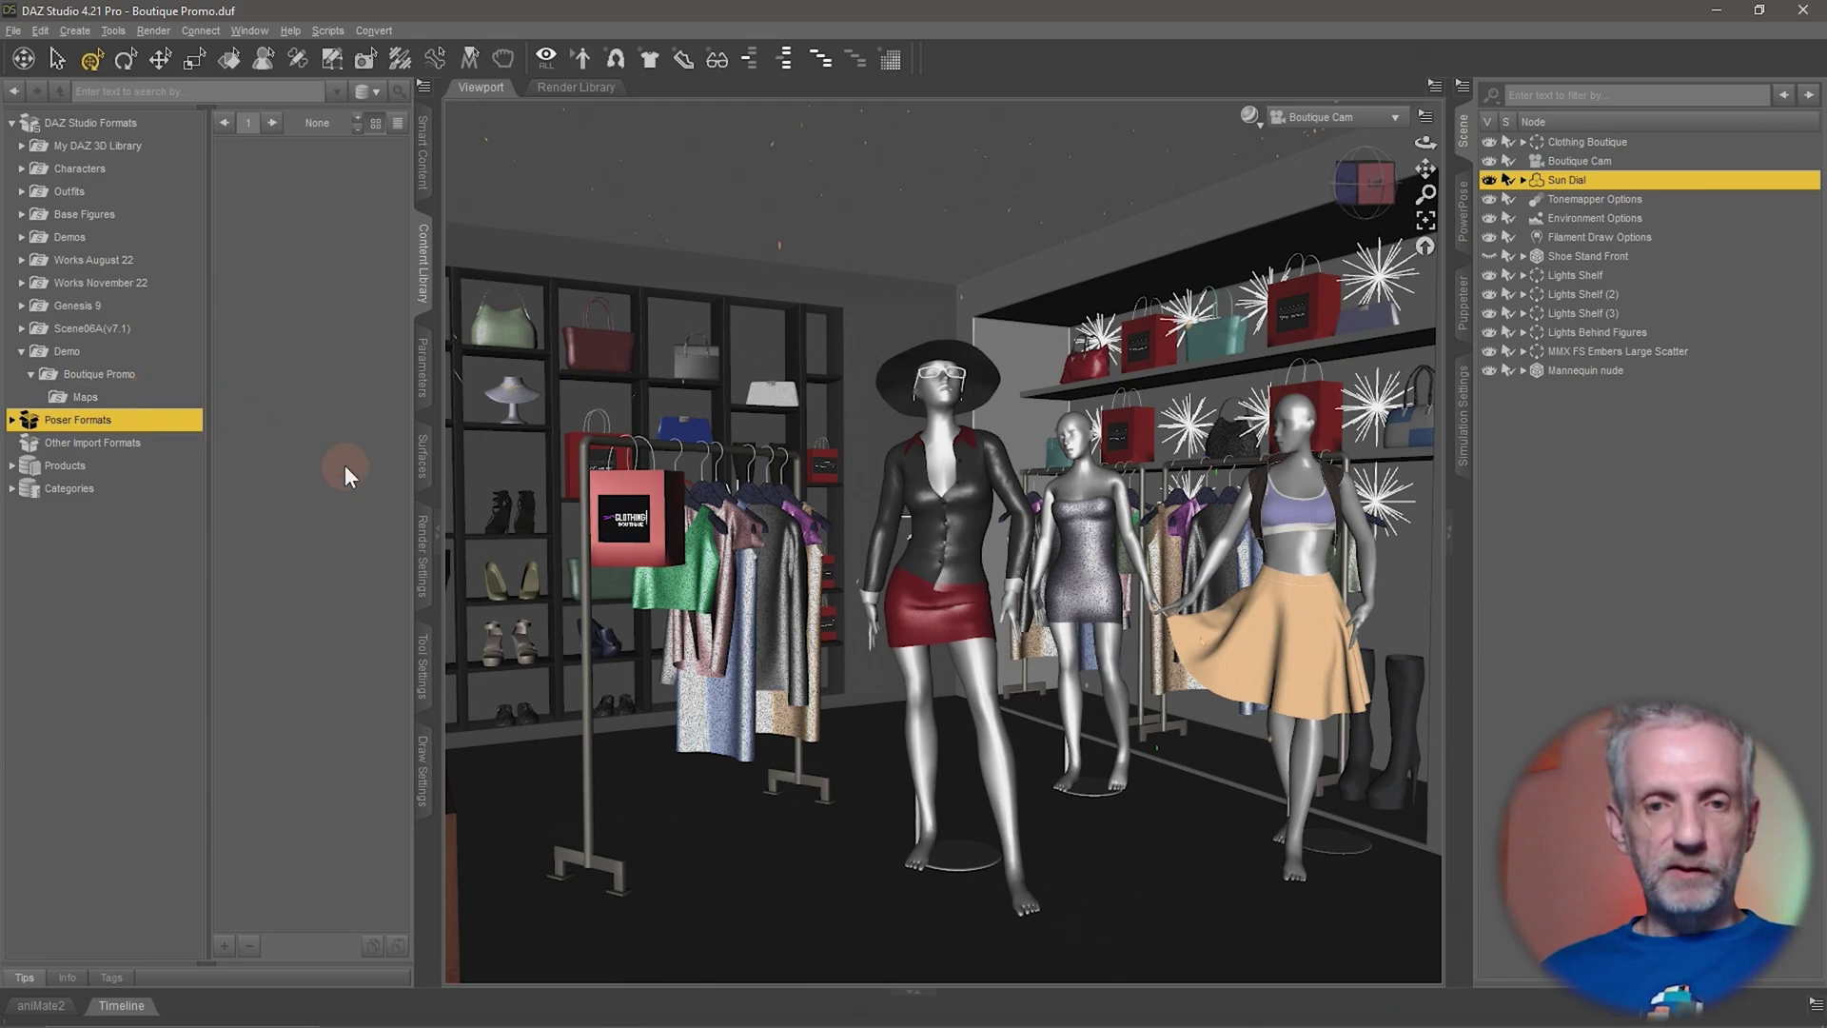
pyautogui.press('super')
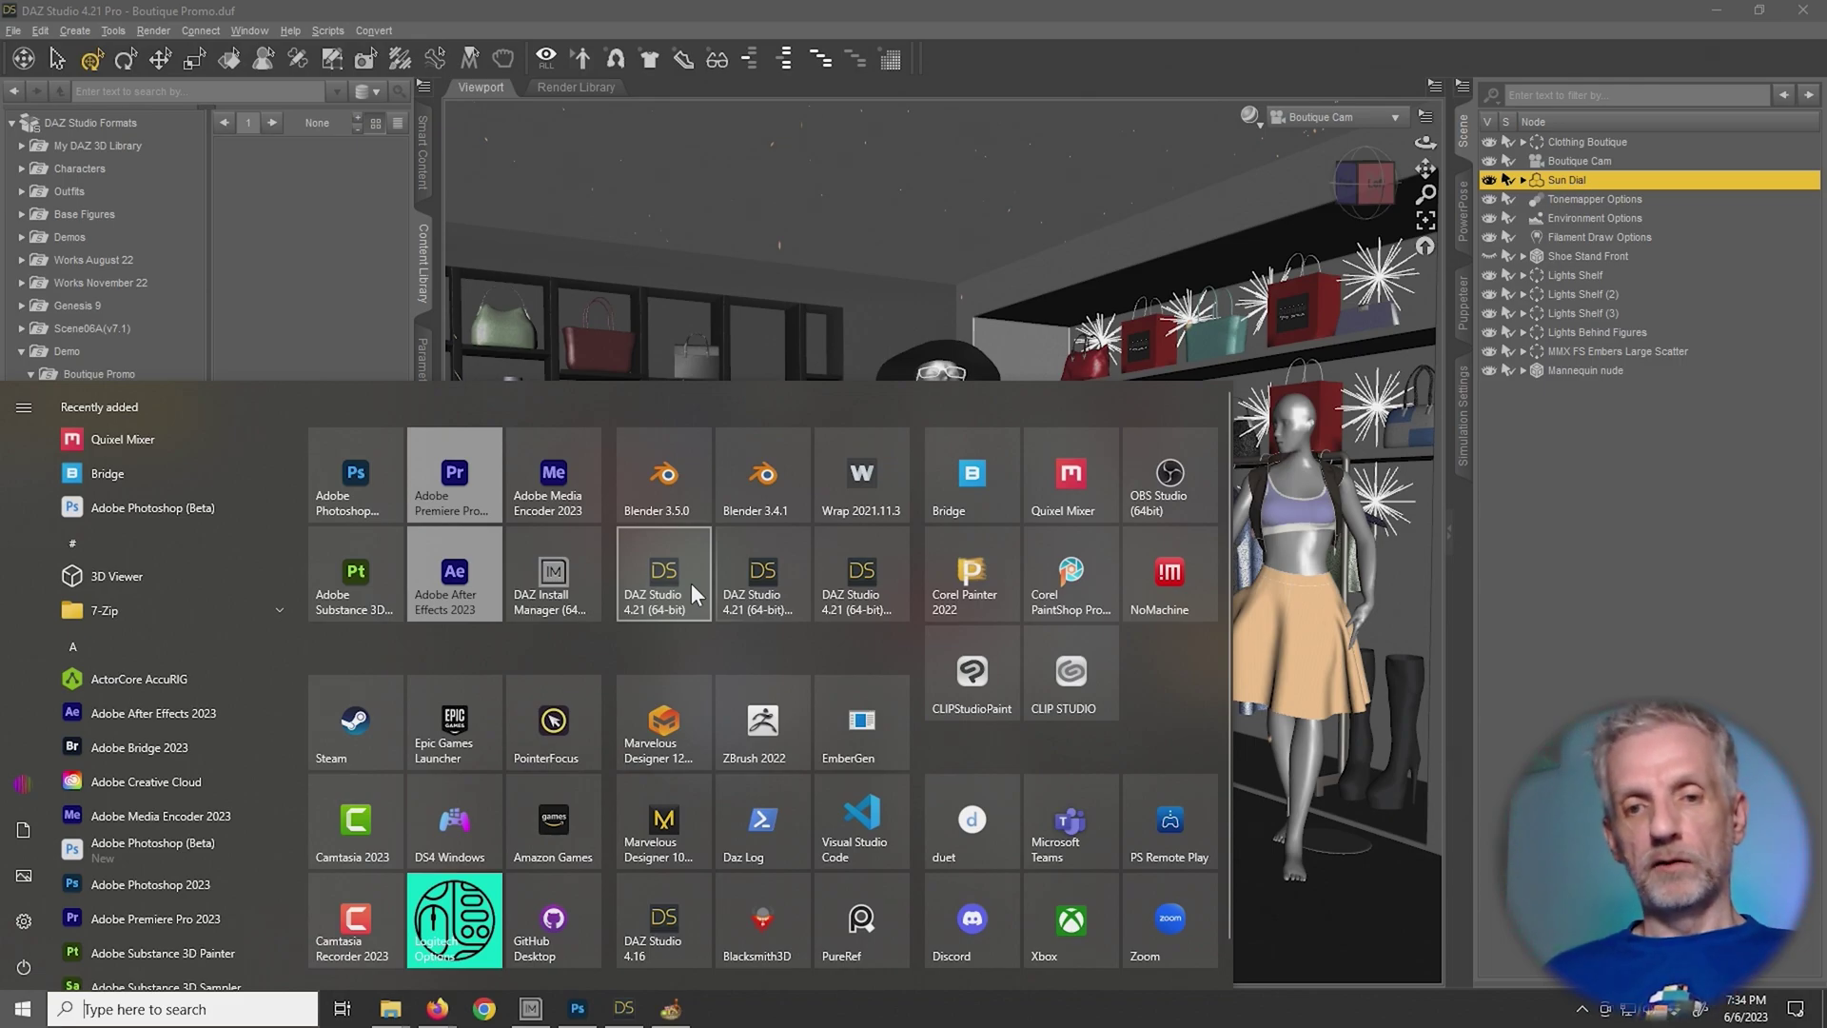
# - Open Content Gatherer's File List, review its 189 files totalling 233 MB, and close it
pyautogui.click(671, 1011)
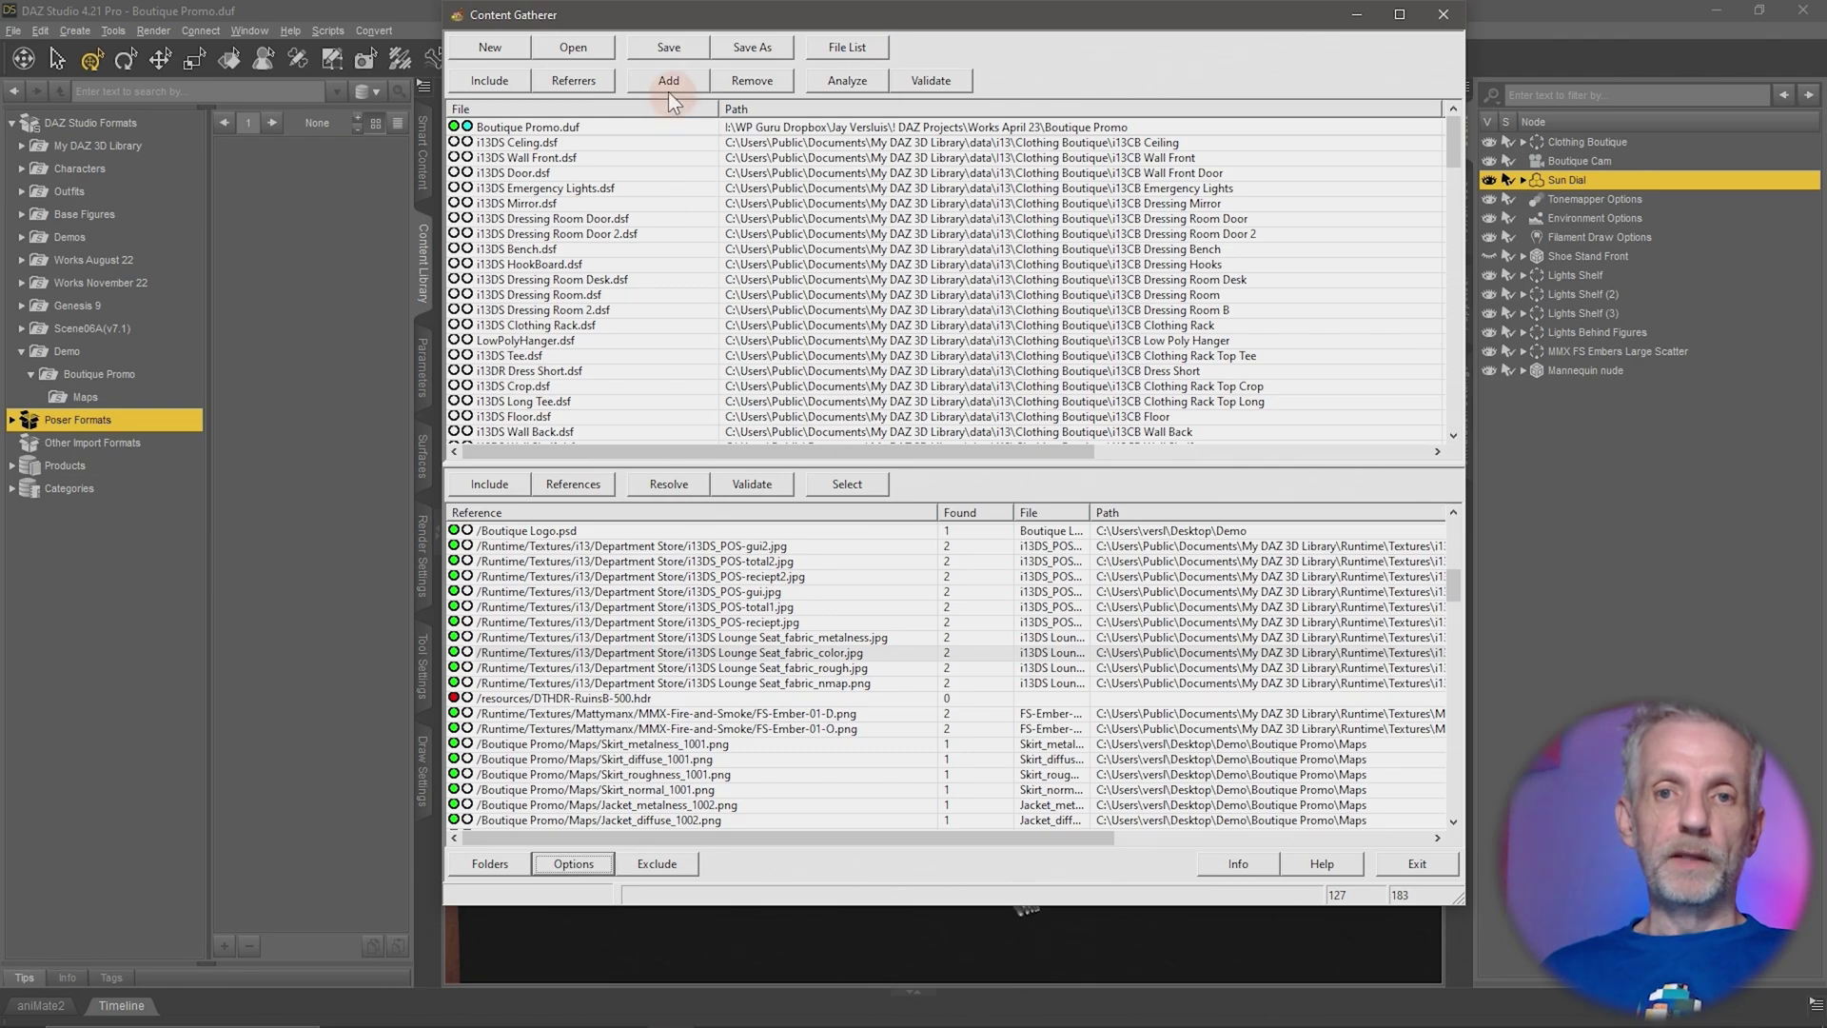
pyautogui.click(674, 483)
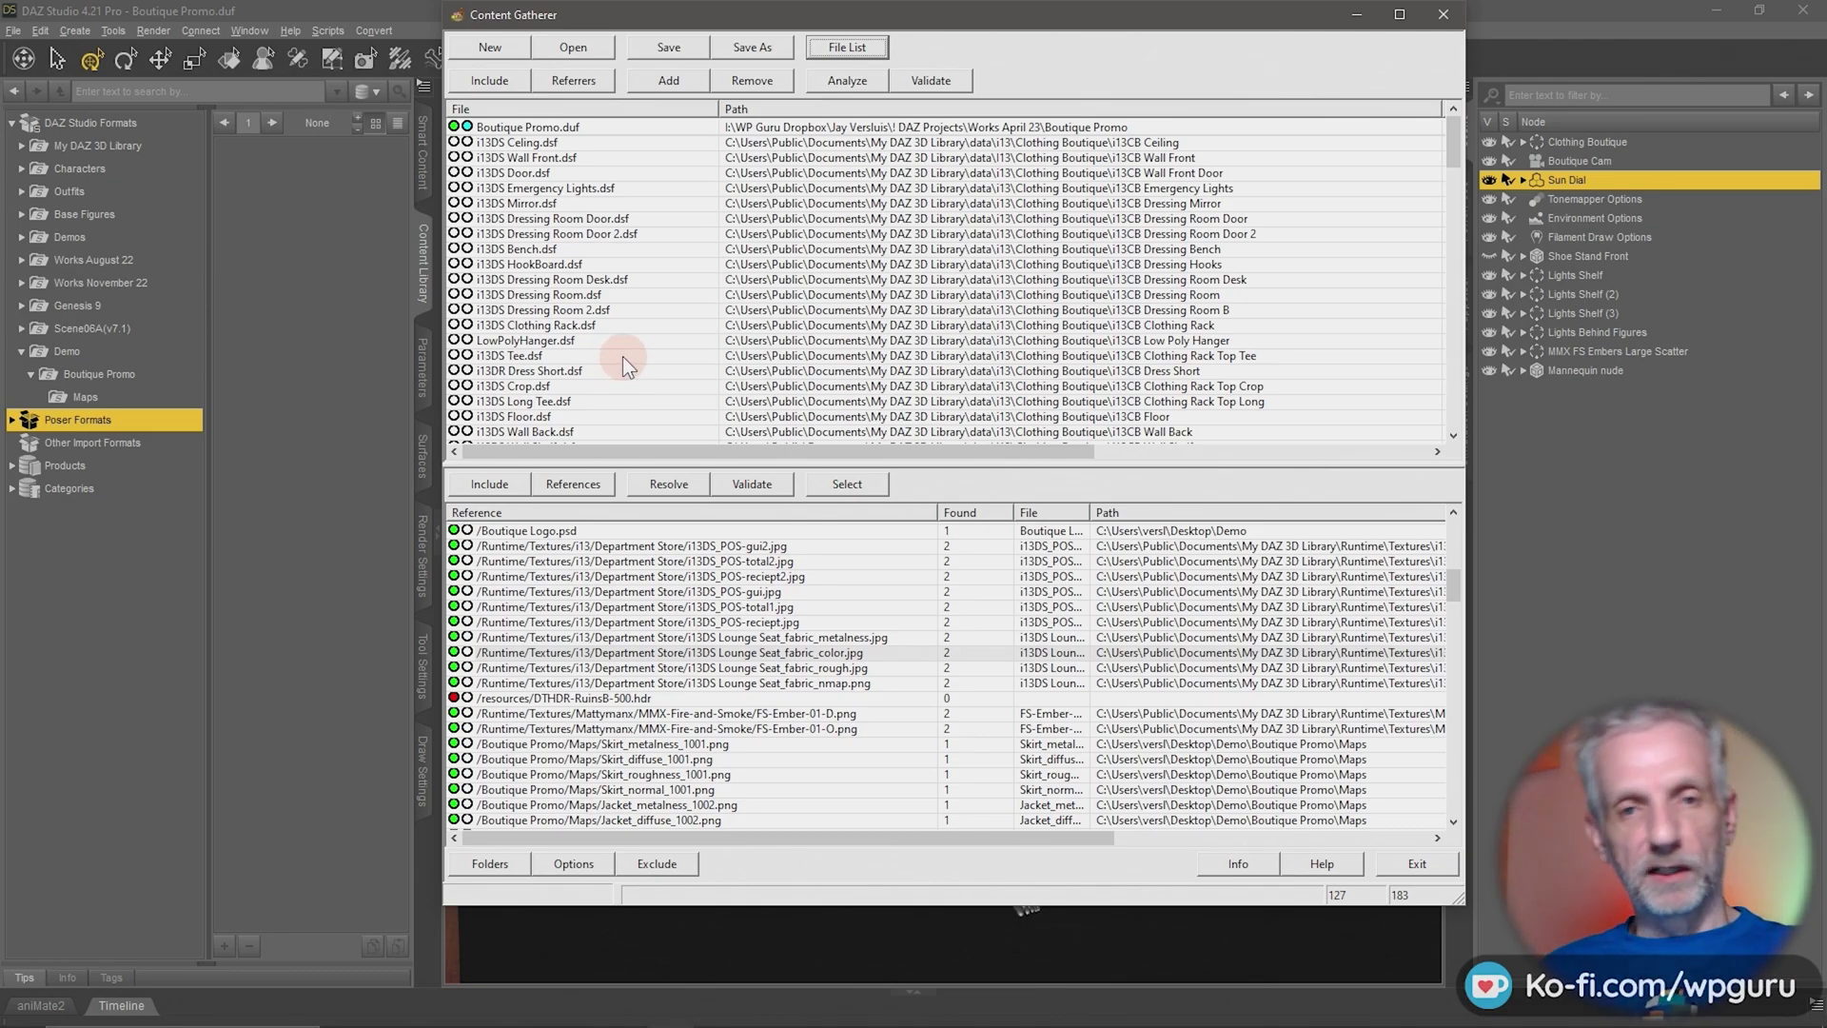
pyautogui.click(857, 47)
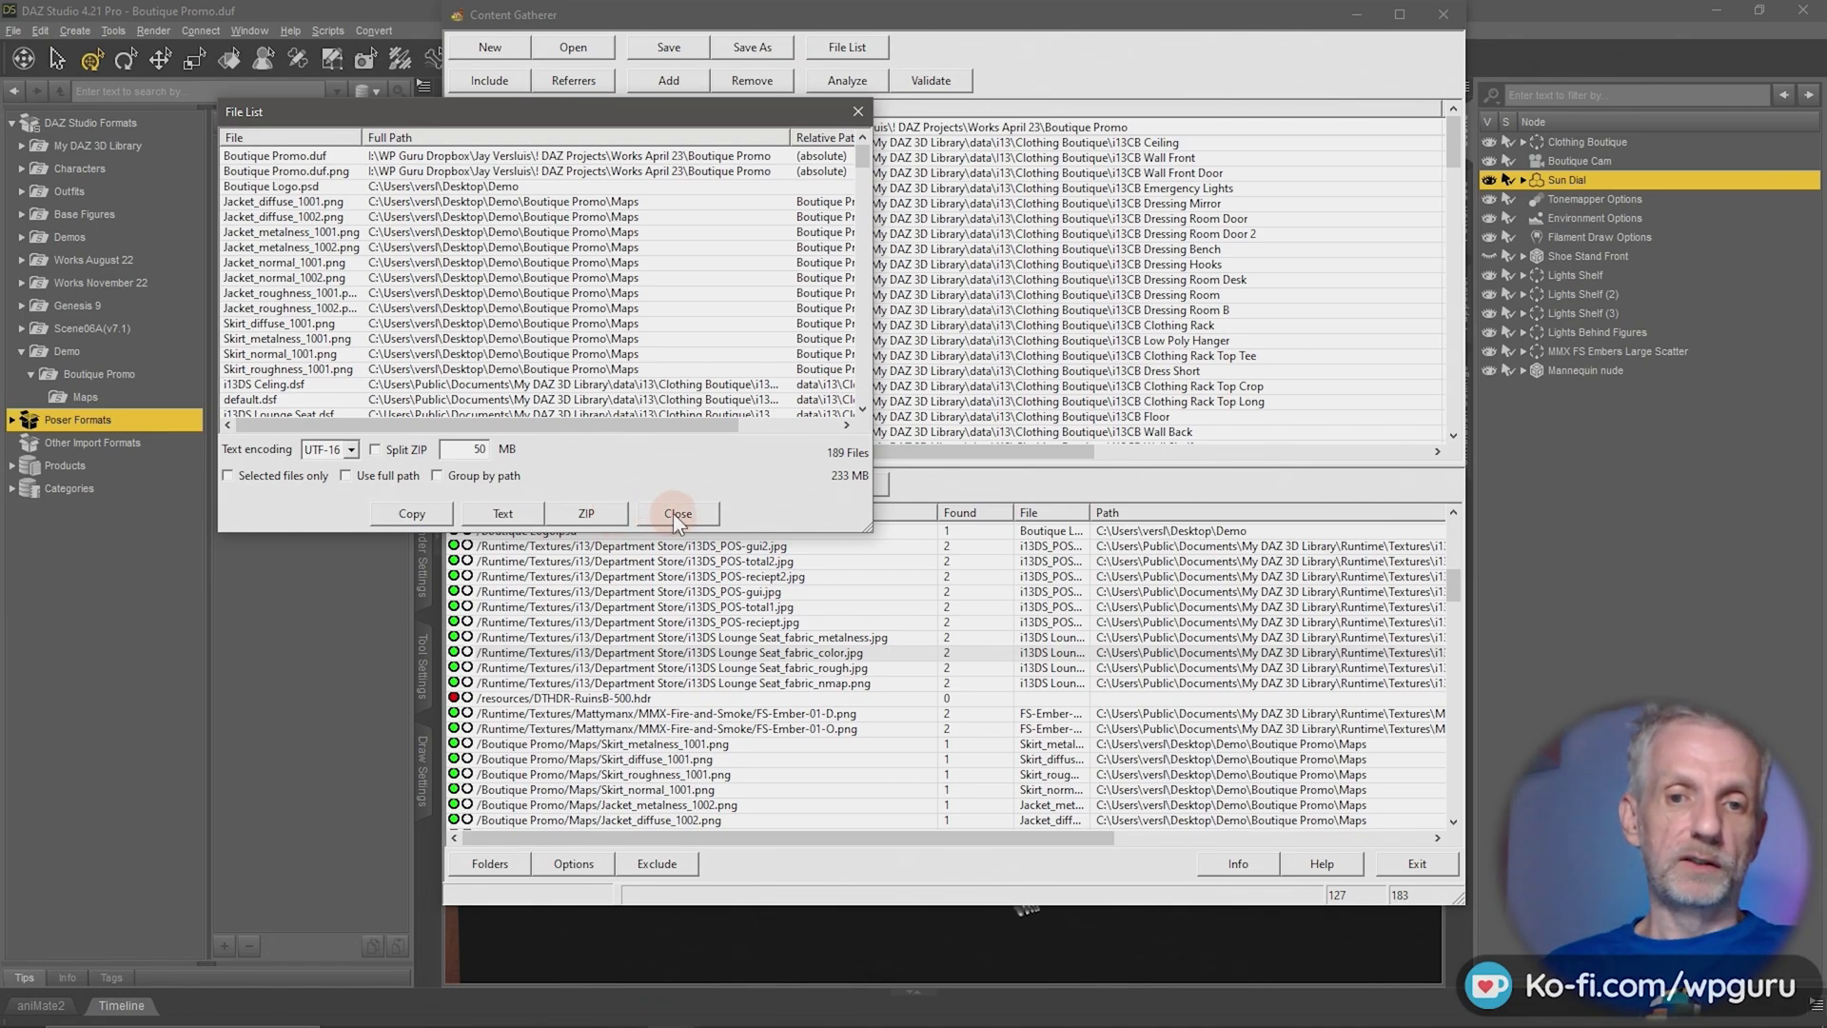
pyautogui.click(674, 513)
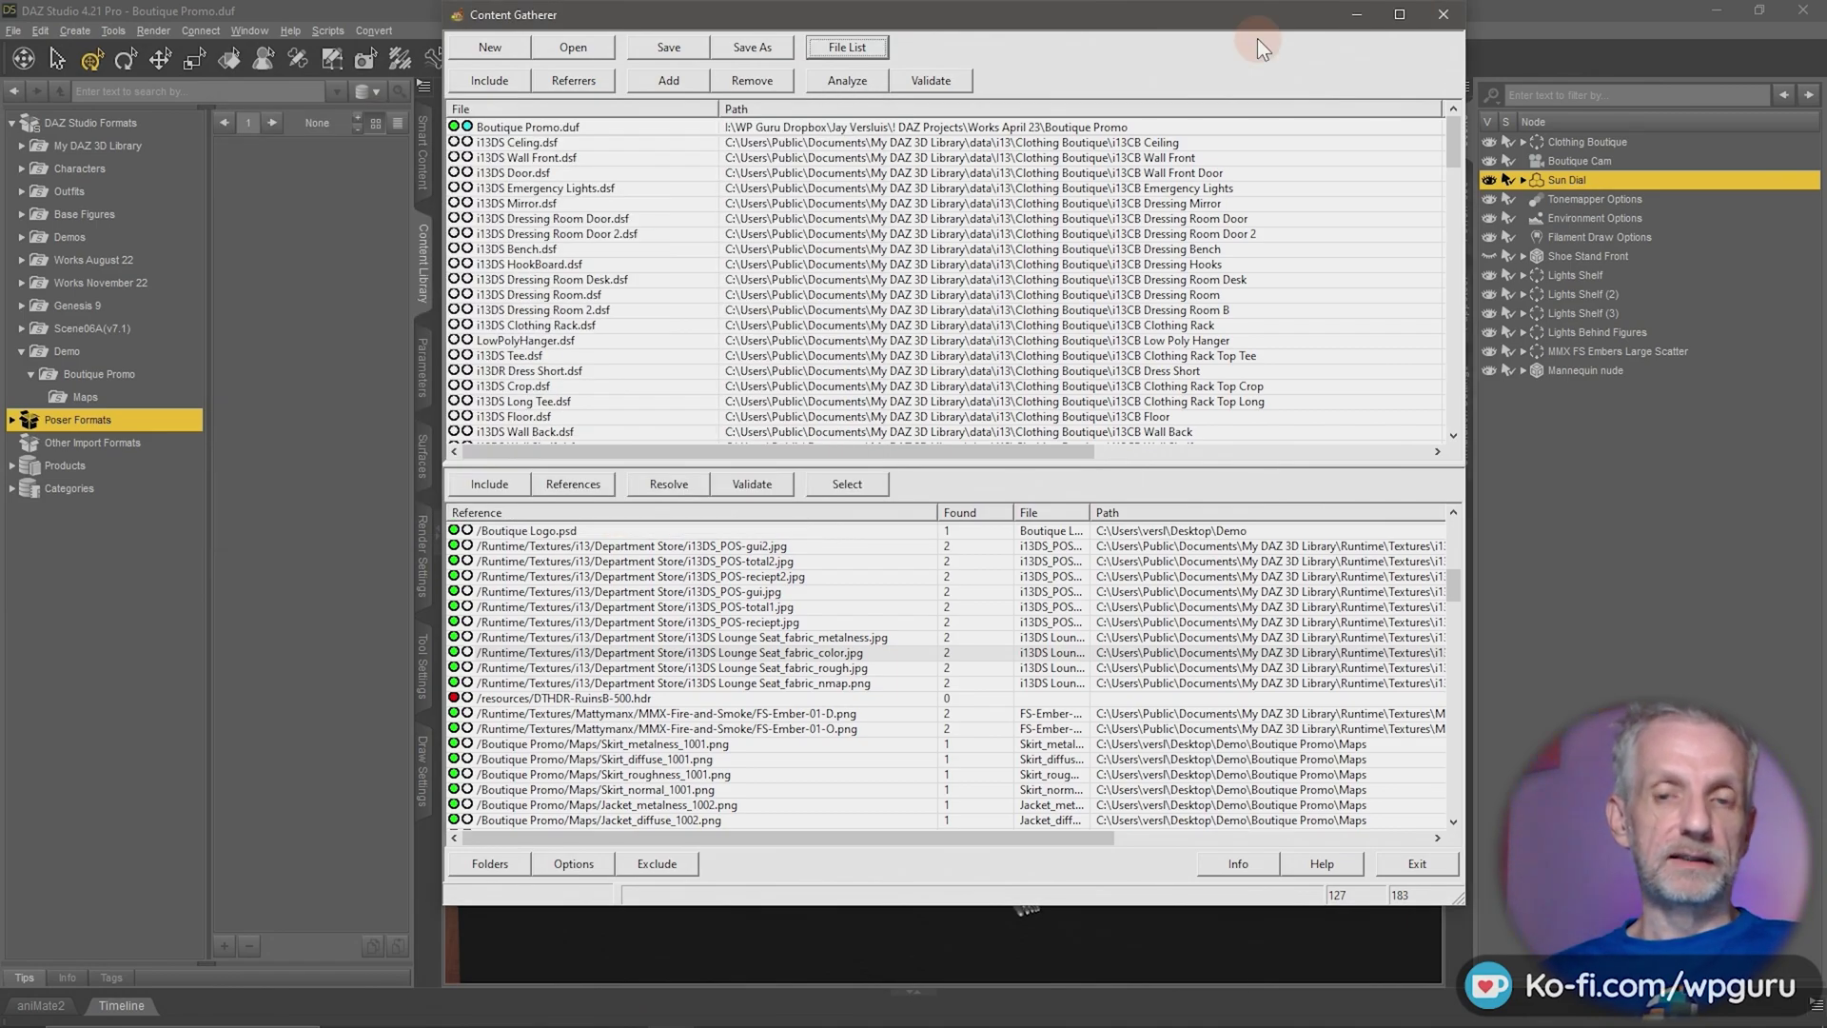